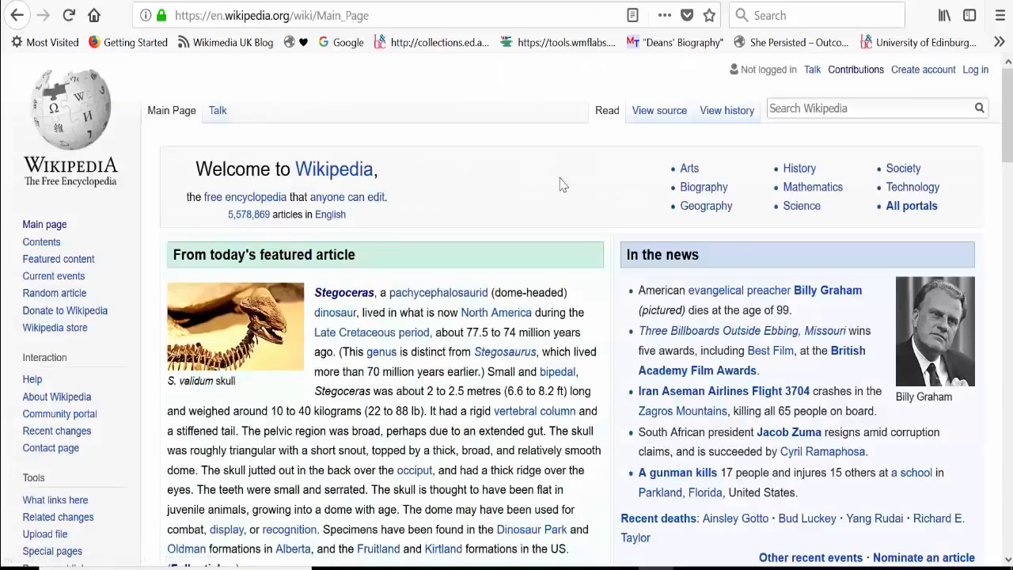
left_click(923, 73)
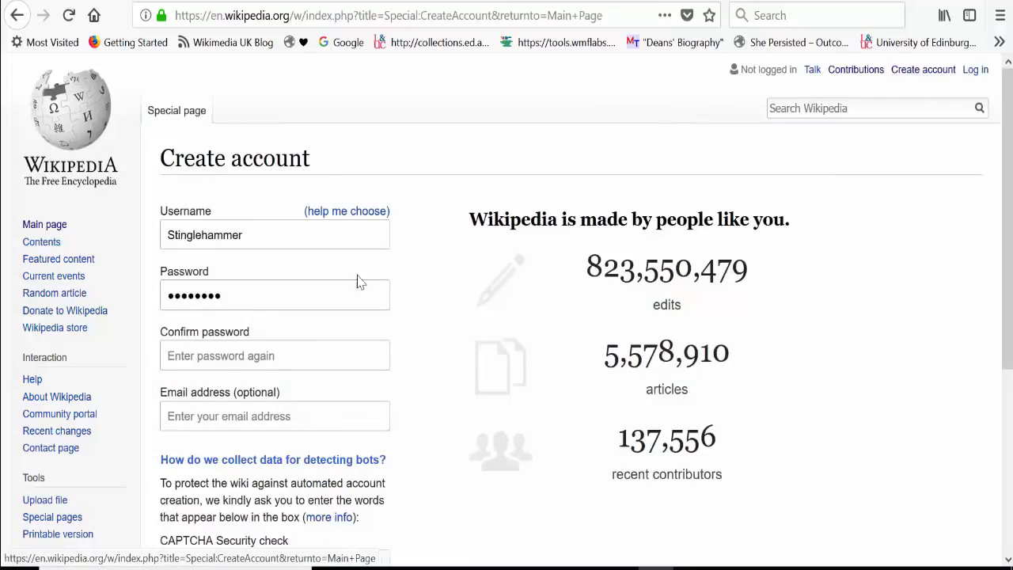
left_click_drag(334, 248, 2, 299)
key("BackSpace")
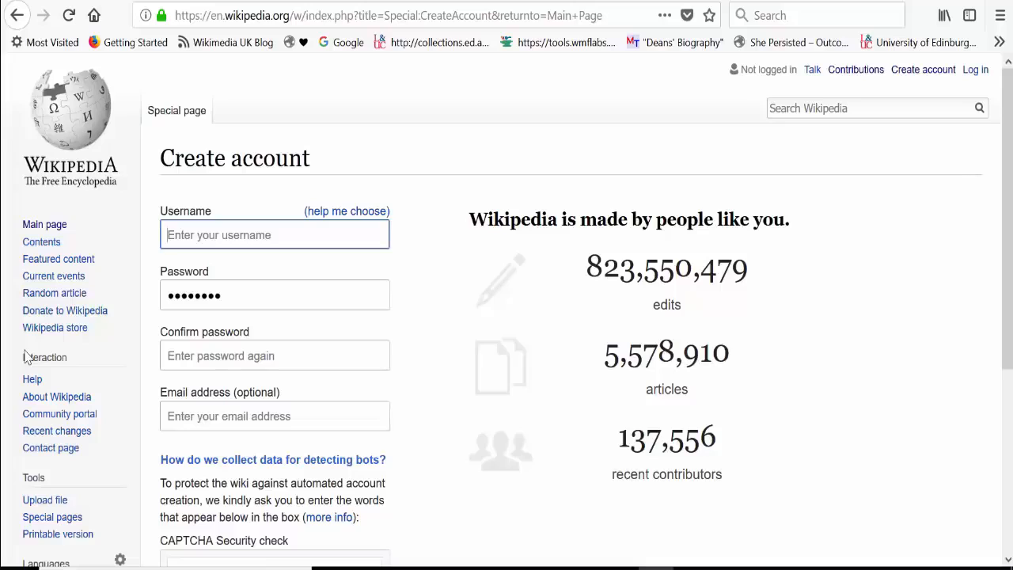
type("Ew")
key("BackSpace")
key("BackSpace")
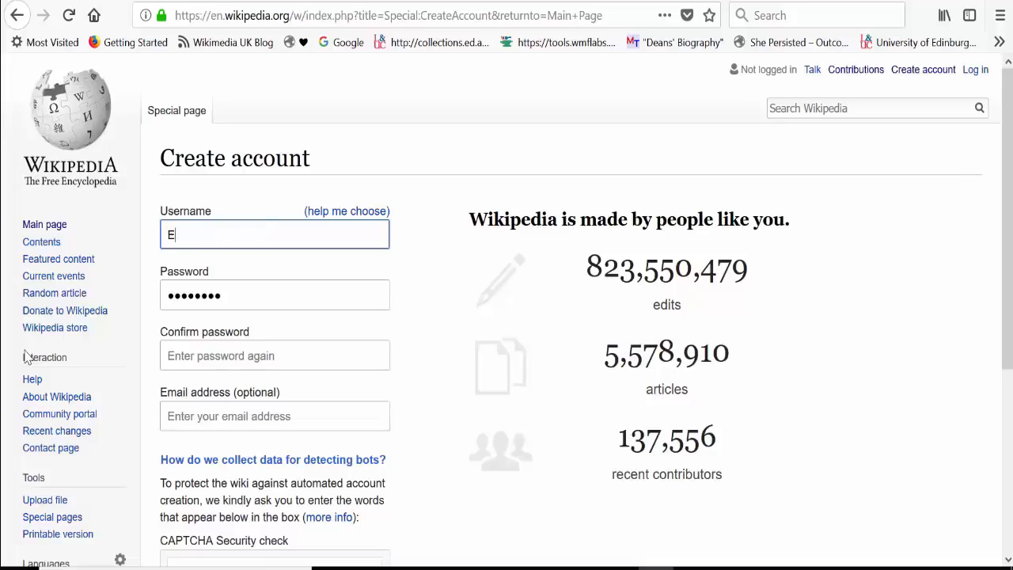
type("VidEwan")
Step: Replace the prefilled password with the new account password and enter it again in the confirmation field
left_click(251, 294)
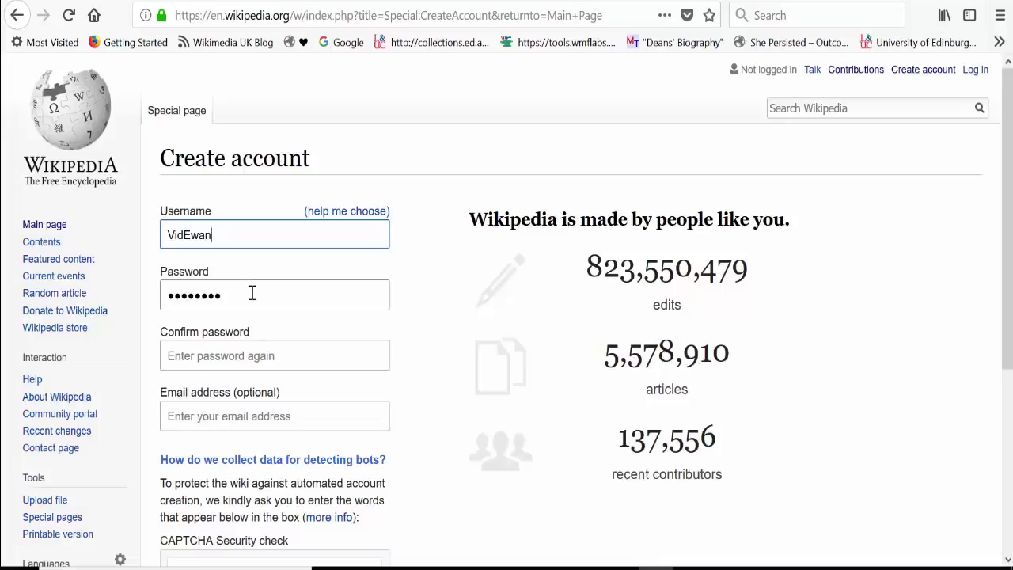
key("ctrl+a")
key("BackSpace")
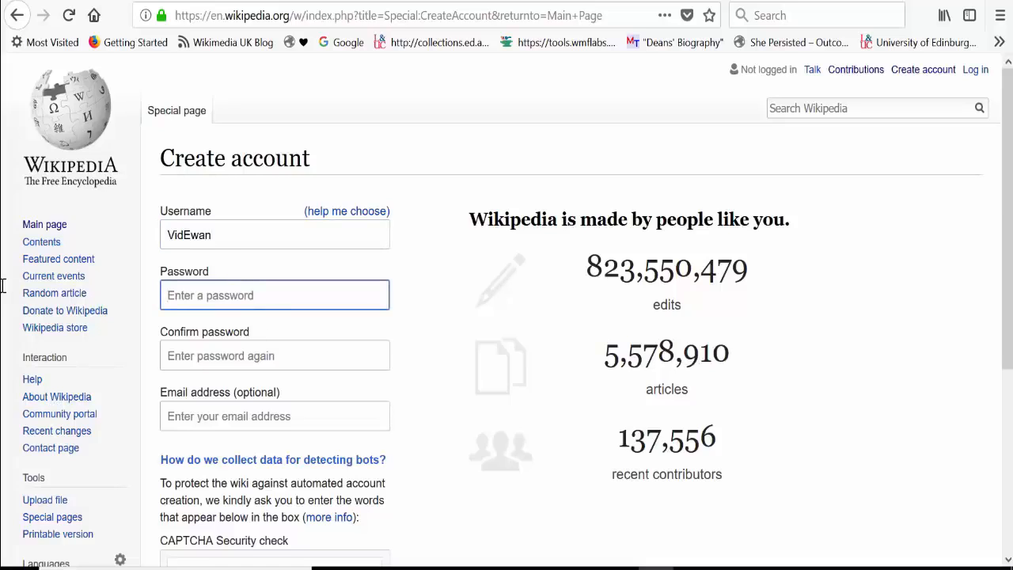
type("********")
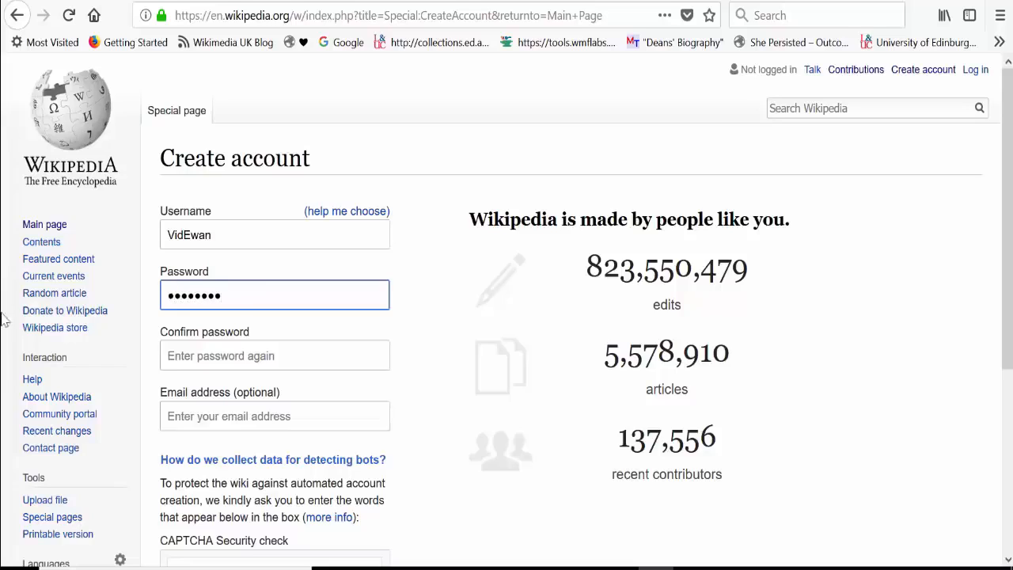
left_click(170, 357)
type("********")
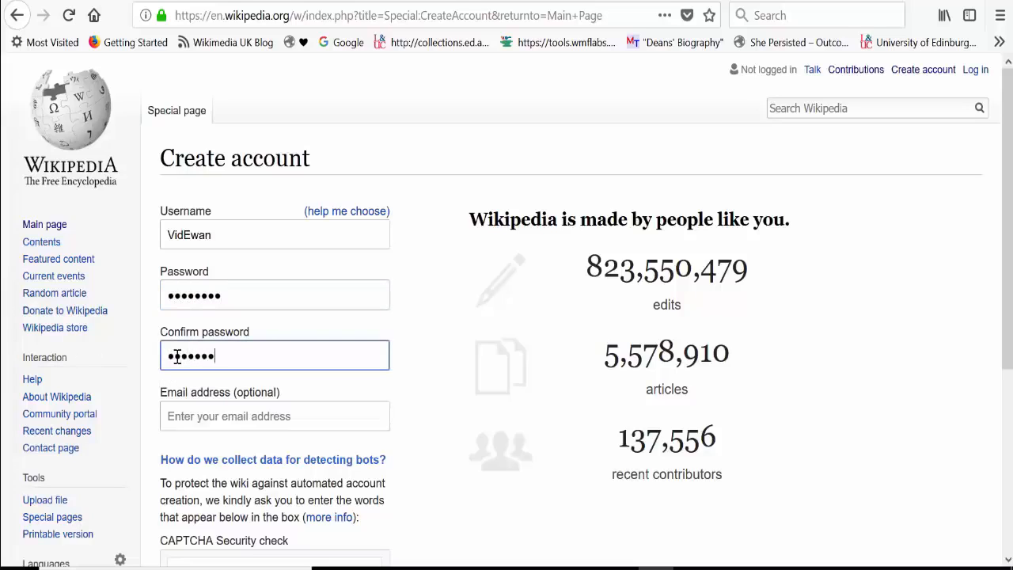
Step: Leave the optional email address blank, enter the CAPTCHA security check text and submit the new account
left_click(214, 419)
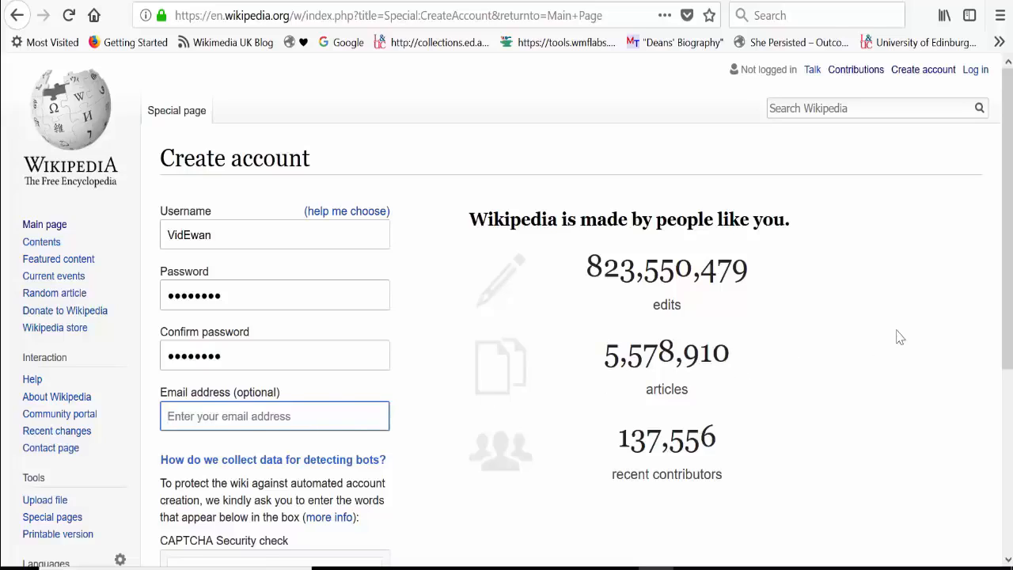
scroll(1011, 289, "down", 4)
left_click(186, 471)
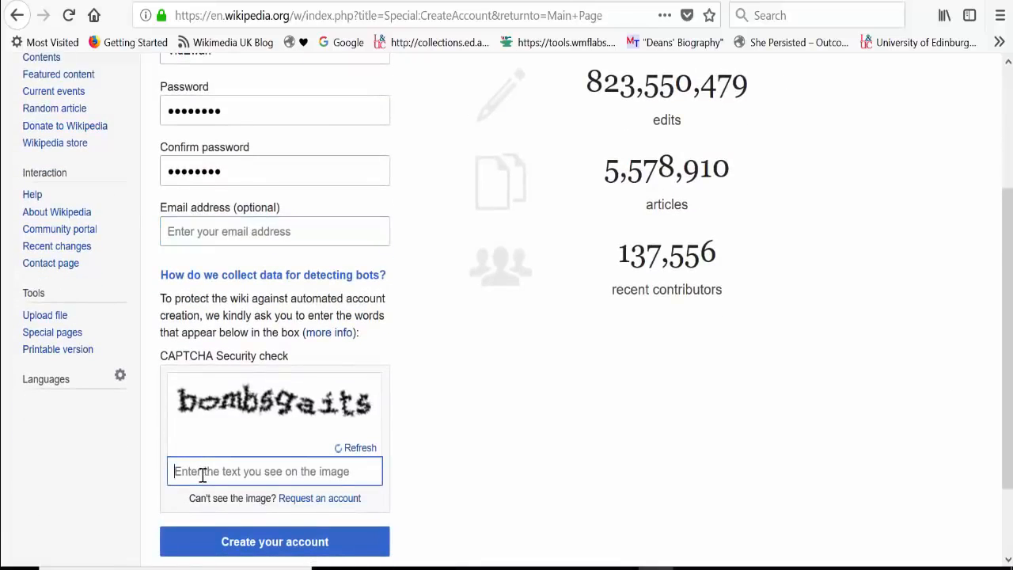
type("bombs")
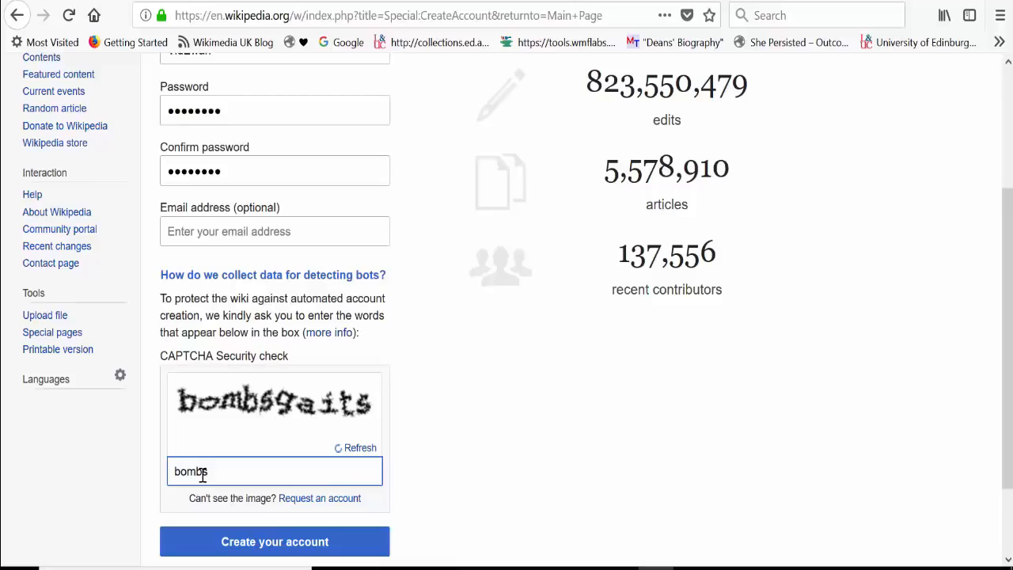
type("gaits")
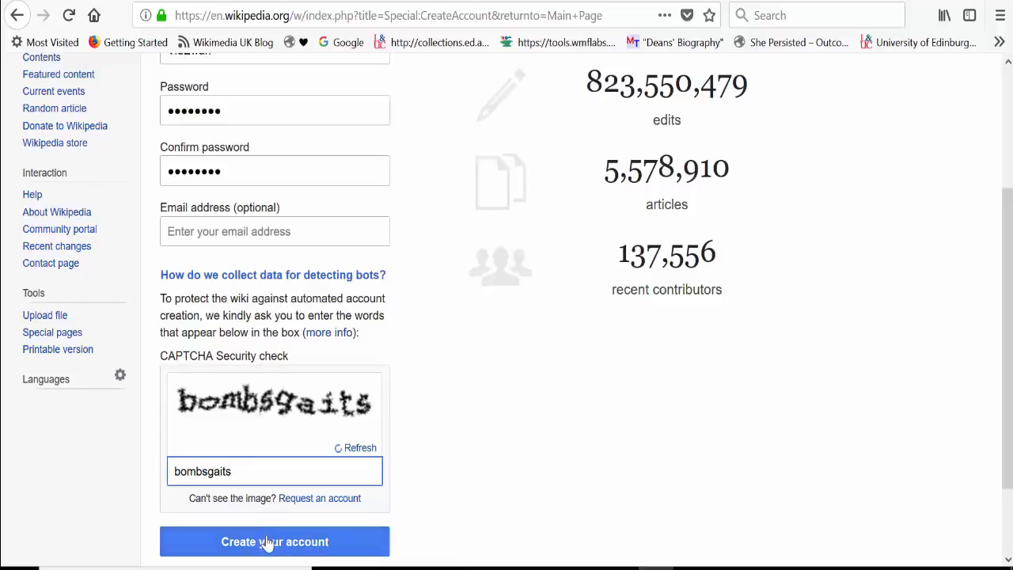
scroll(708, 446, "down", 3)
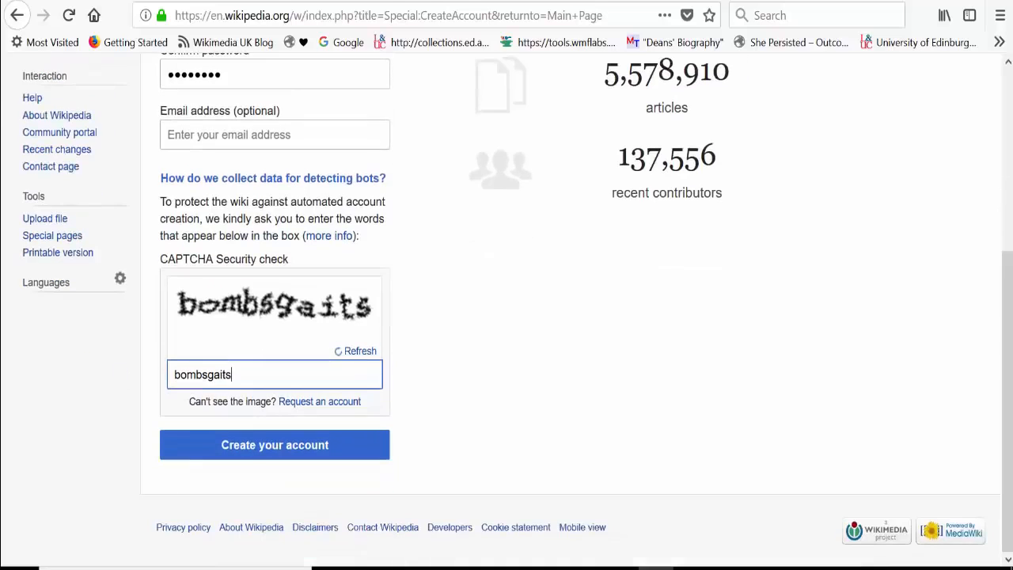
left_click(237, 461)
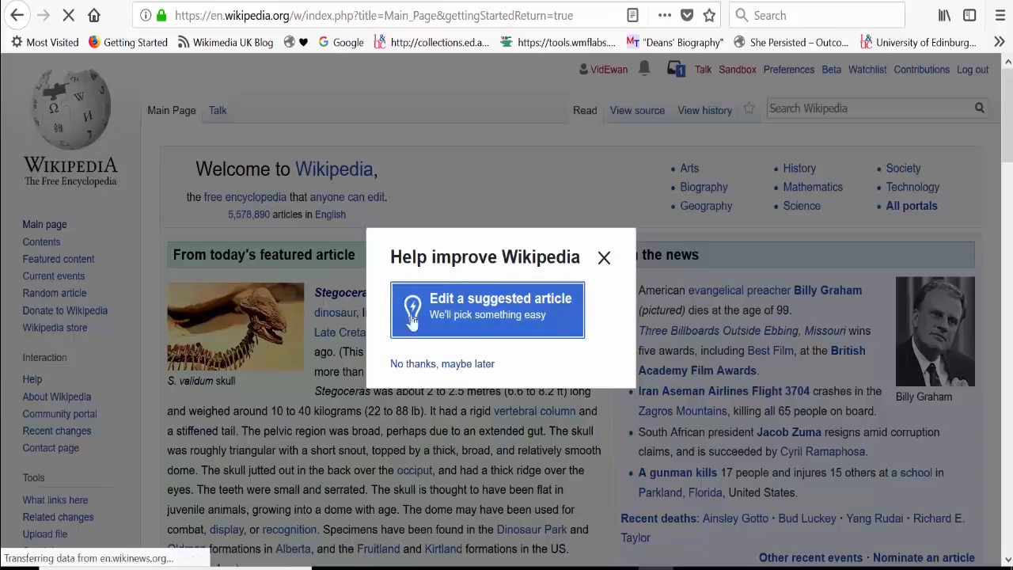
Step: Decline the offer to edit a suggested article and set the browser's page zoom to 110%
left_click(419, 364)
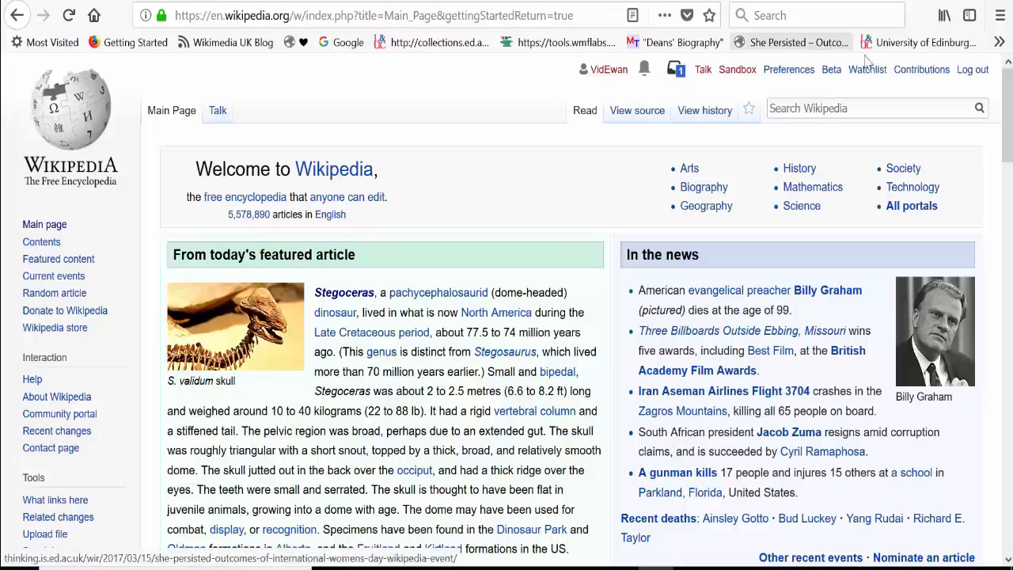
left_click(1000, 15)
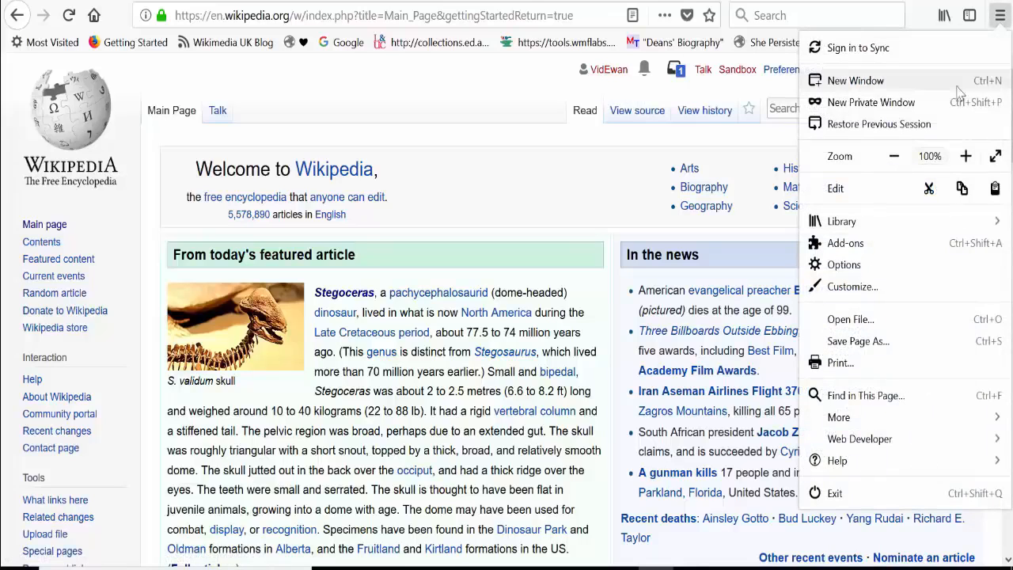
left_click(966, 156)
left_click(966, 156)
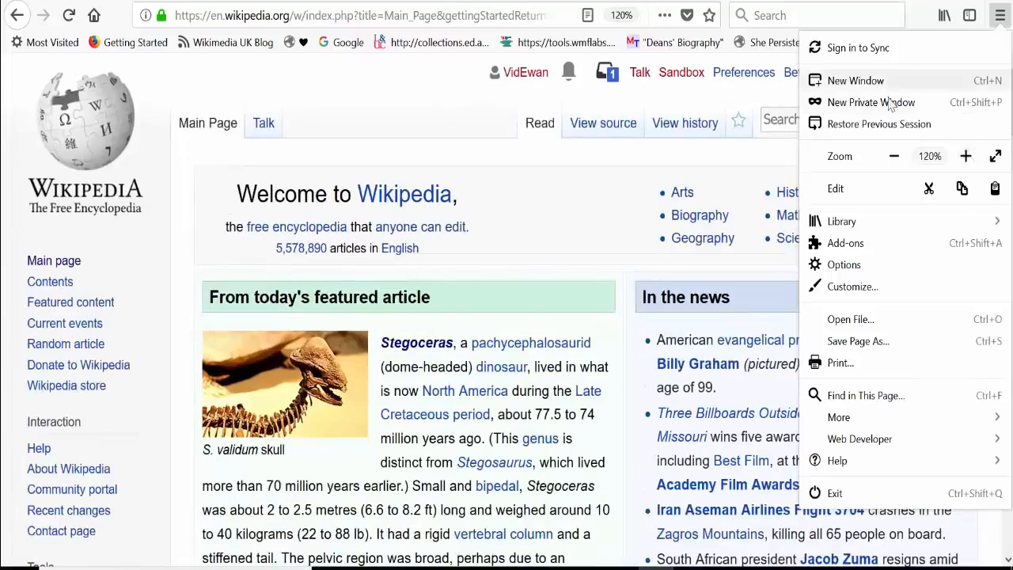
left_click(894, 156)
left_click(380, 93)
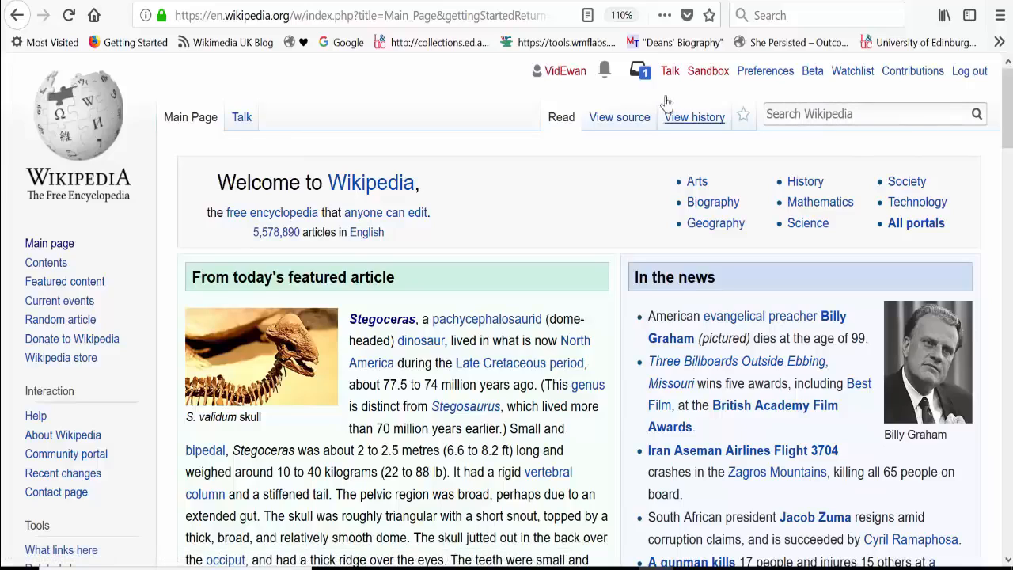
Step: In the account's editing preferences, set the editing mode to "Show me both editor tabs" and save
left_click(758, 76)
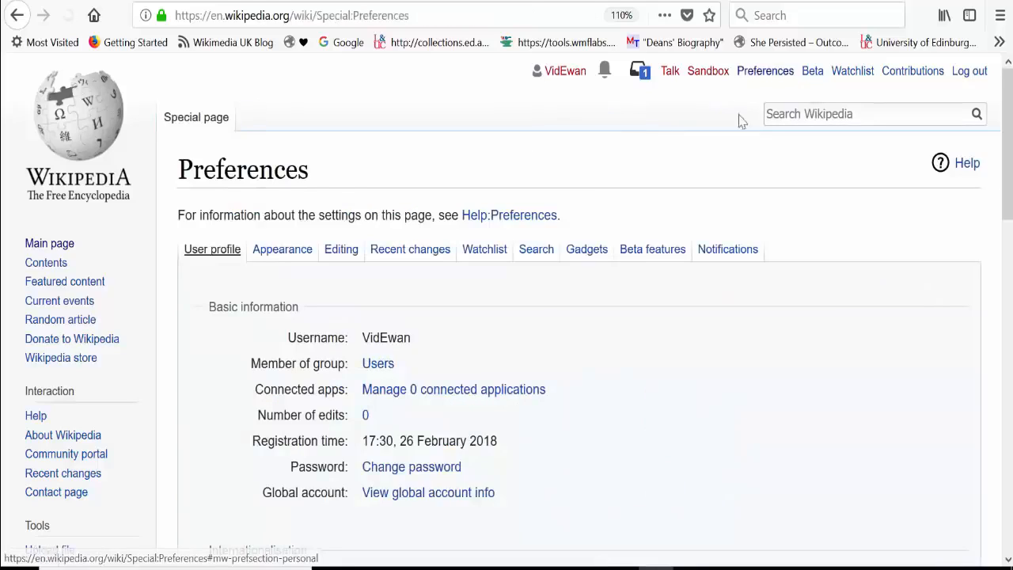
left_click(332, 253)
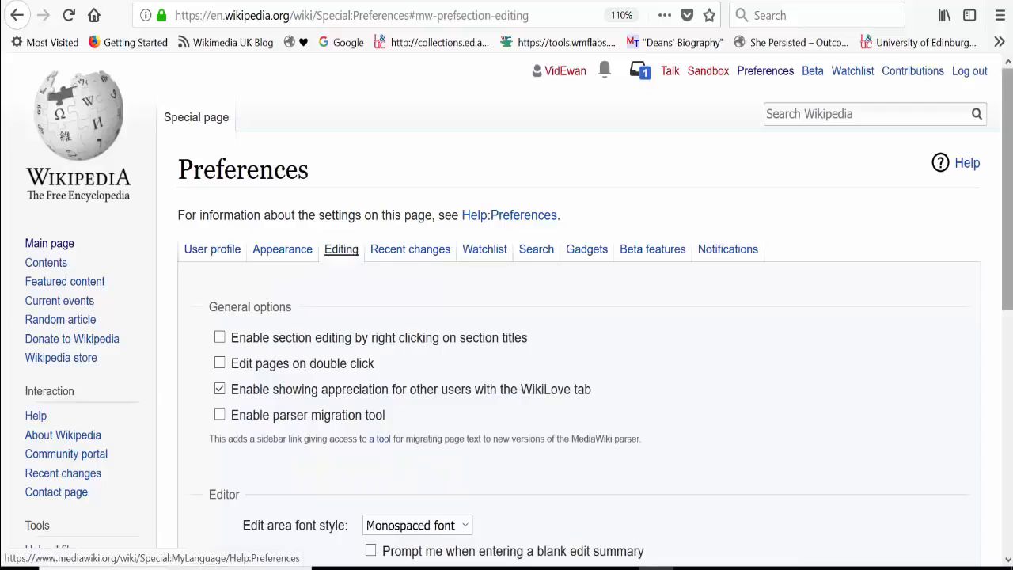
scroll(378, 253, "down", 4)
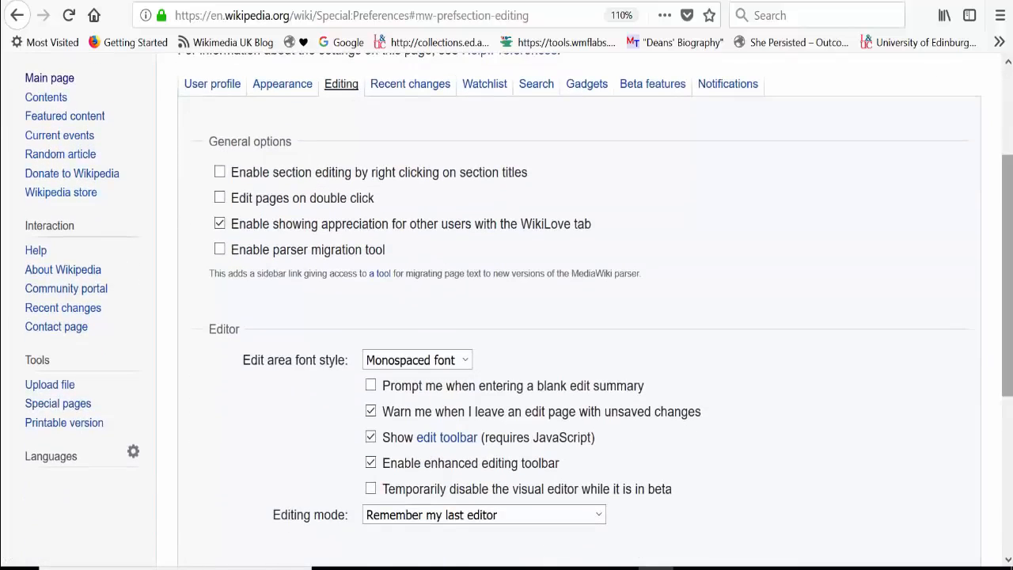
scroll(433, 461, "down", 3)
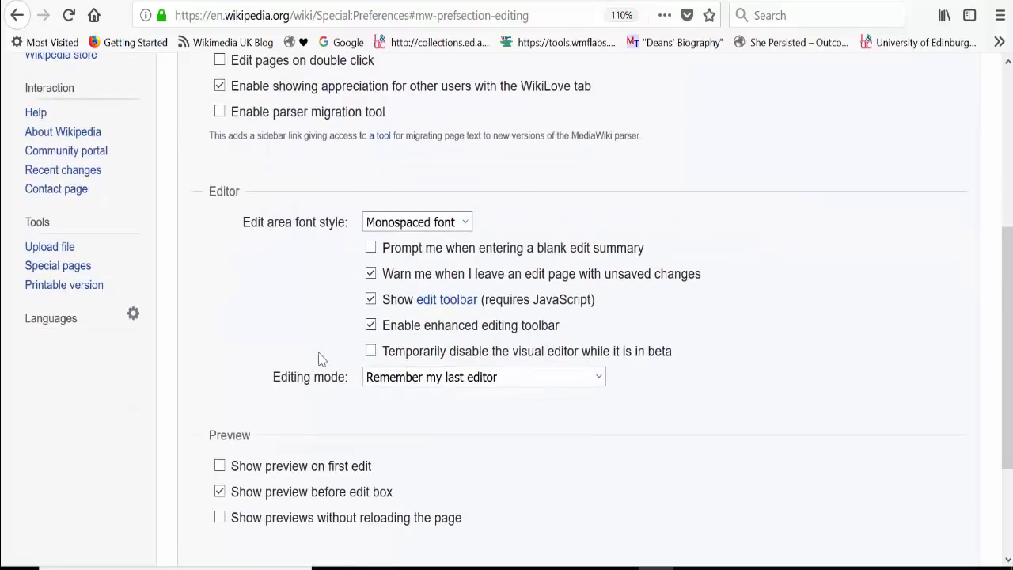
left_click_drag(319, 351, 620, 391)
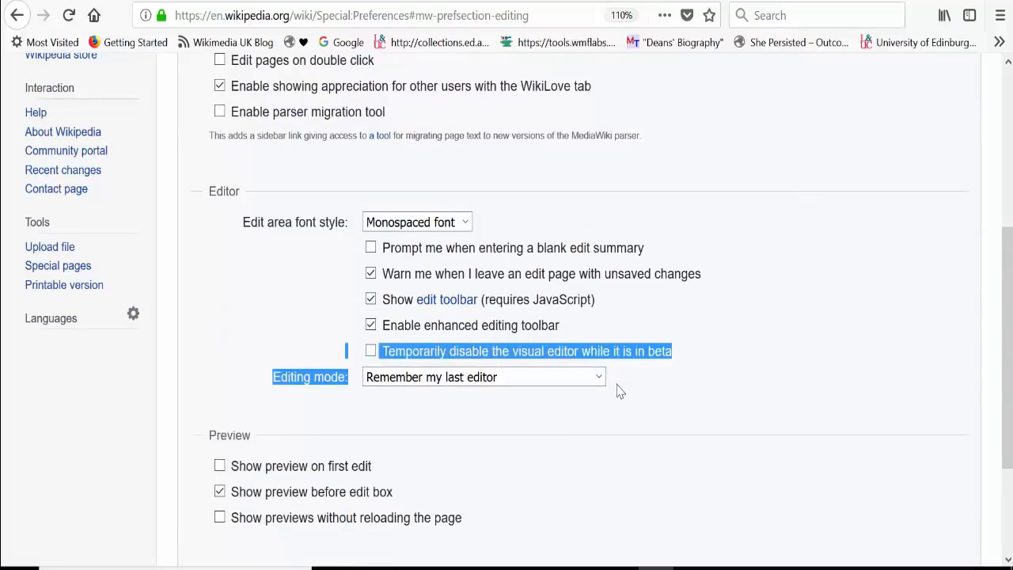
left_click(383, 357)
left_click(375, 355)
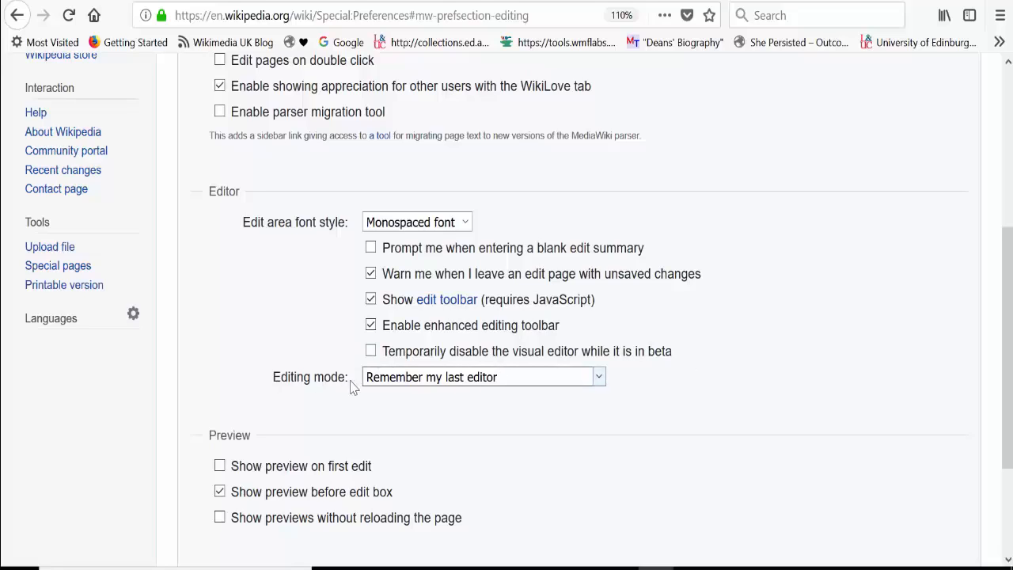
left_click(600, 383)
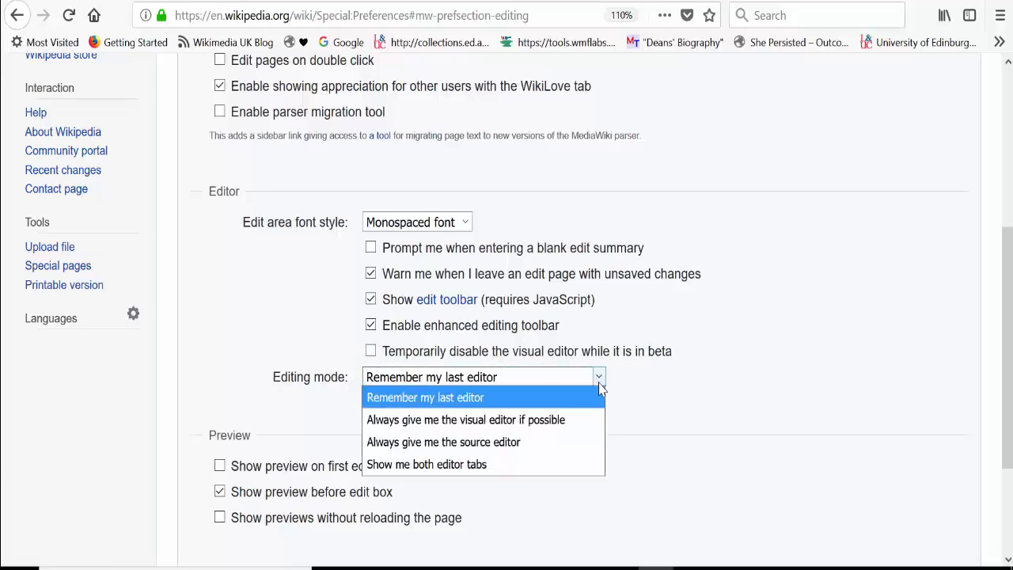
left_click(566, 467)
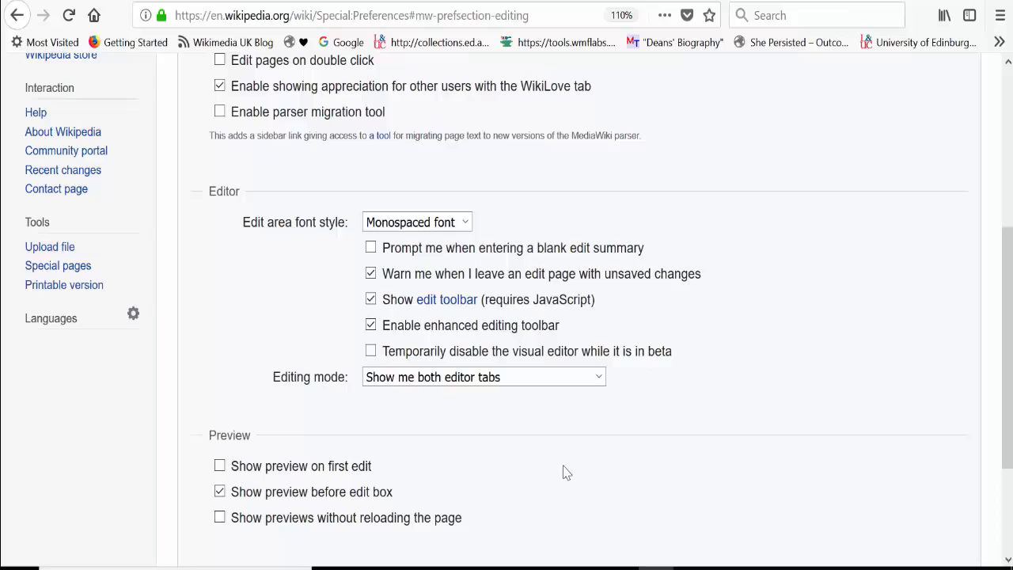
left_click_drag(1008, 360, 1008, 444)
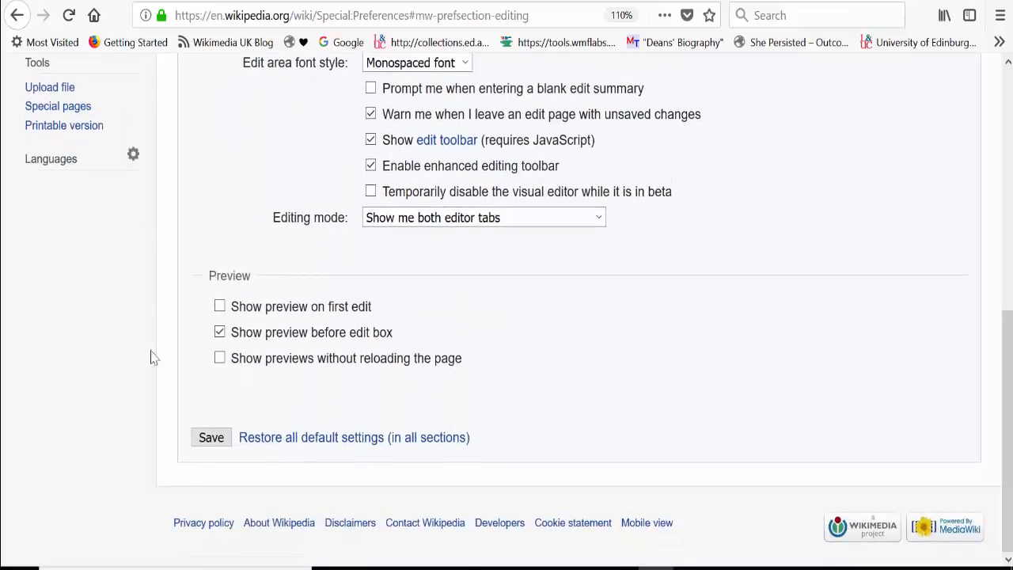
left_click(206, 439)
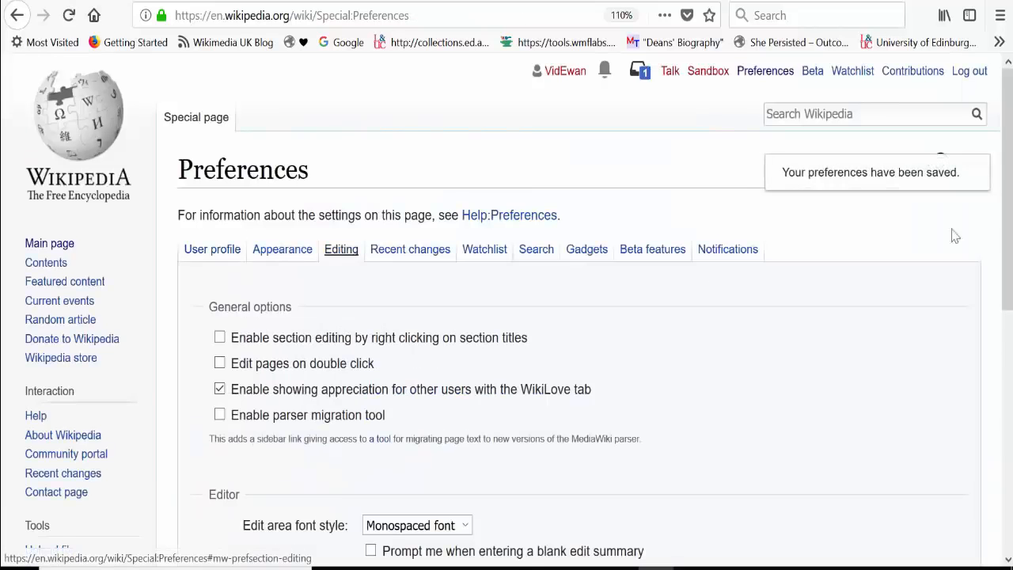
Step: Enable the HotCat gadget under Editing in the gadget preferences and save
left_click_drag(1007, 194, 1007, 210)
mouse_move(1010, 316)
left_mouse_down()
mouse_move(1011, 400)
mouse_move(1011, 313)
mouse_move(1012, 326)
left_mouse_up()
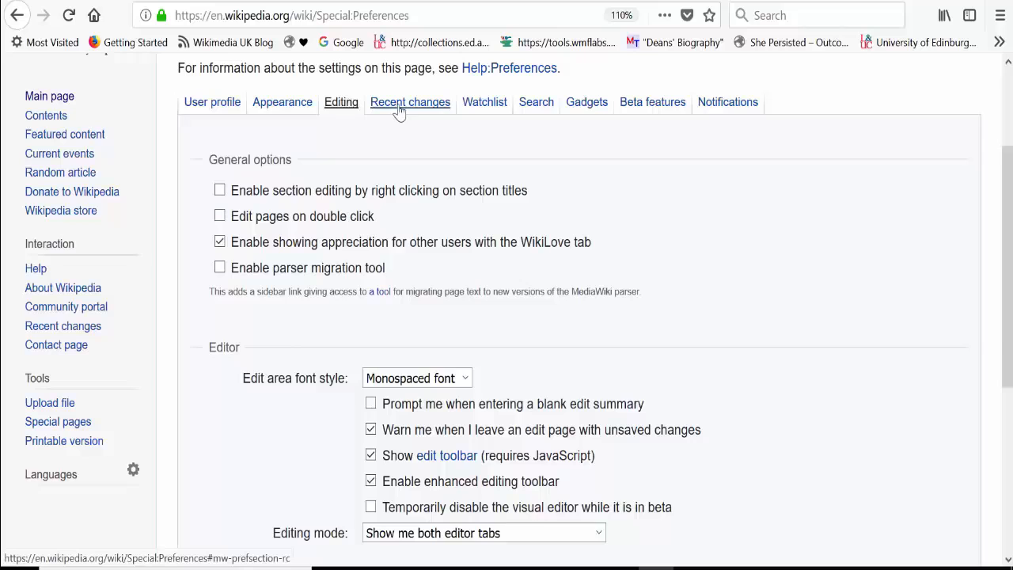
left_click(582, 107)
left_click_drag(1010, 136, 1010, 309)
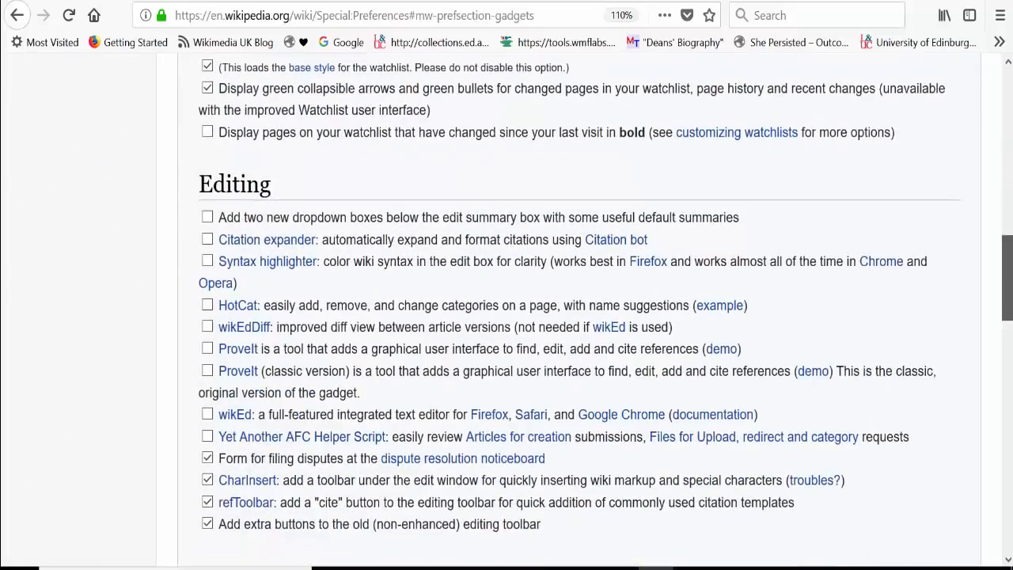
left_click(208, 306)
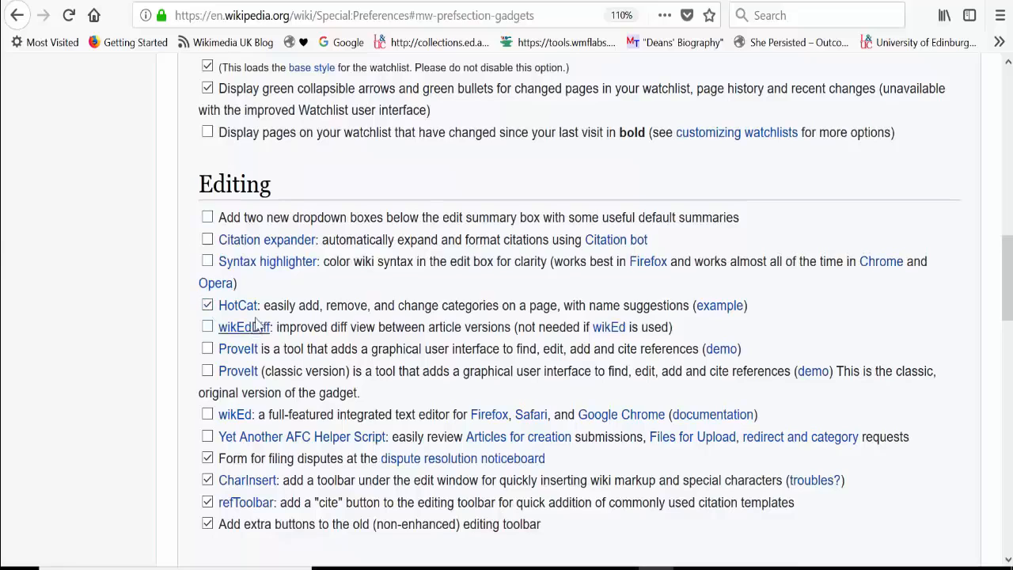
left_click_drag(268, 316, 193, 308)
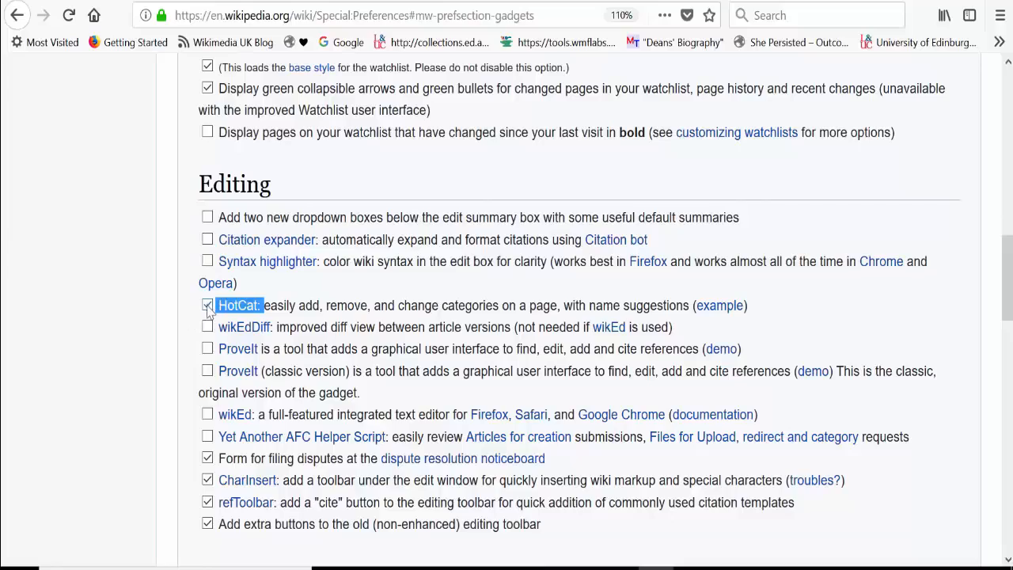
scroll(1005, 246, "down", 2)
scroll(1005, 245, "down", 15)
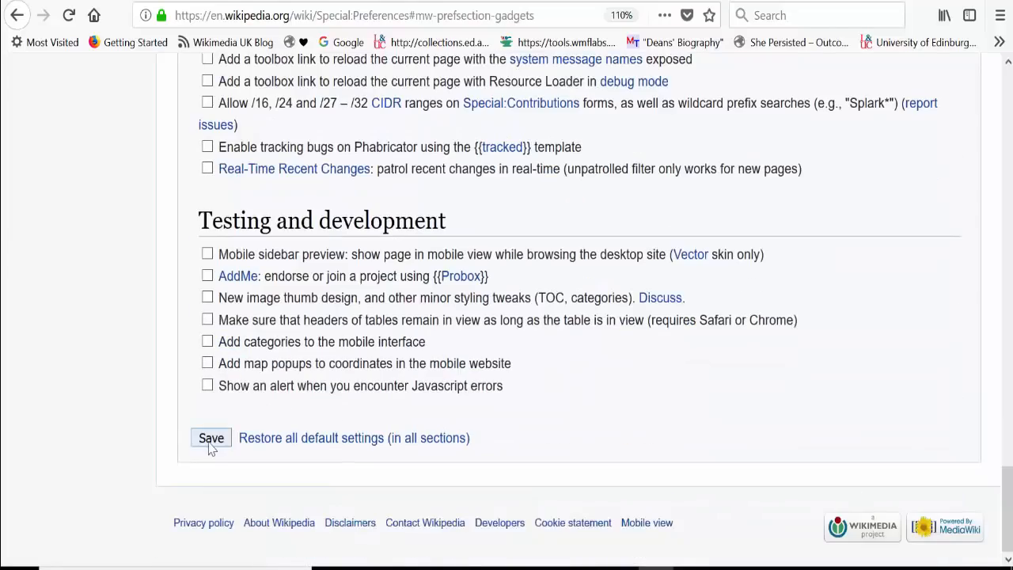
left_click(211, 443)
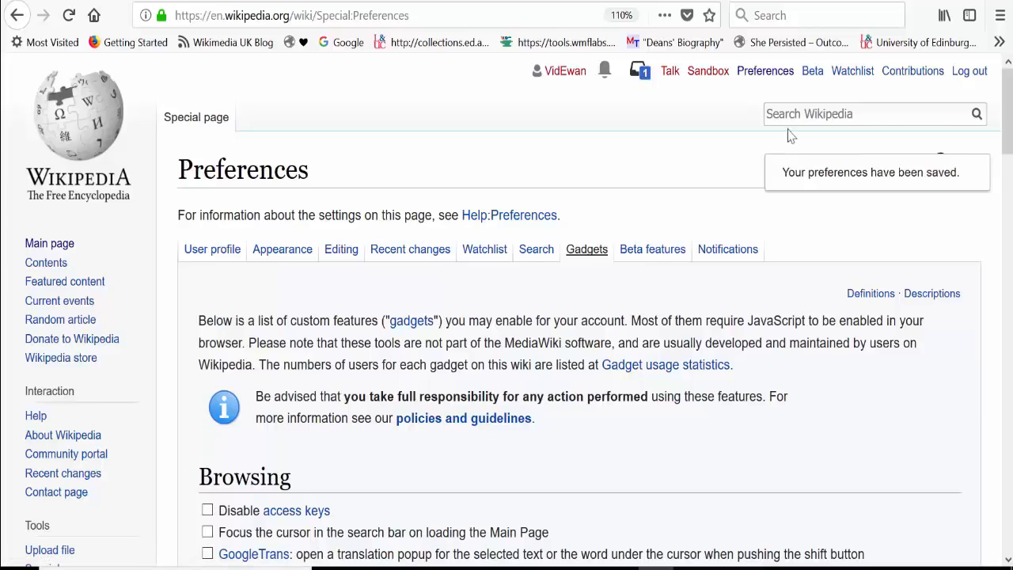
Step: Return to Wikipedia's Main Page and look over its content
left_click(70, 134)
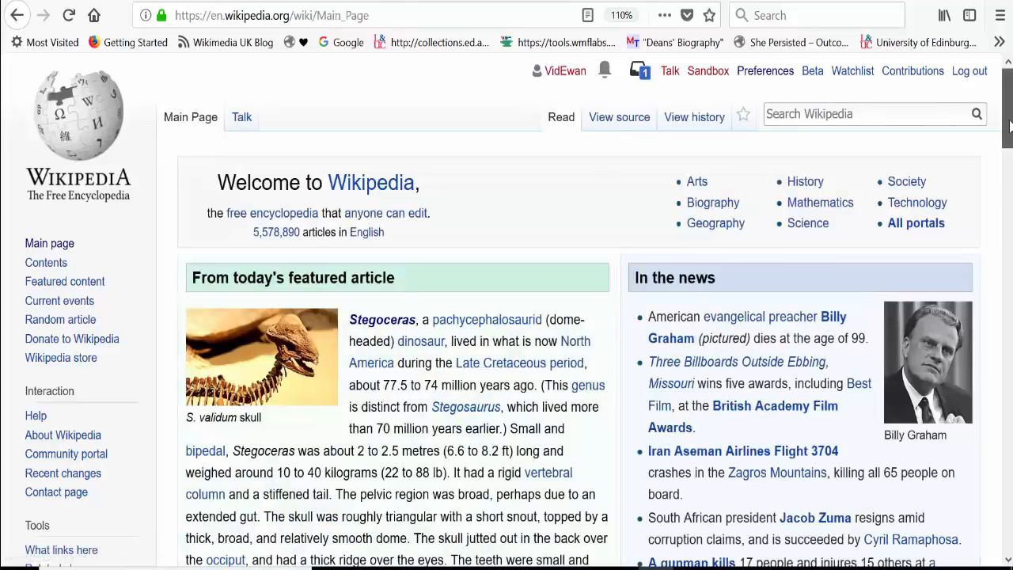
scroll(1010, 127, "down", 1)
scroll(1010, 124, "up", 1)
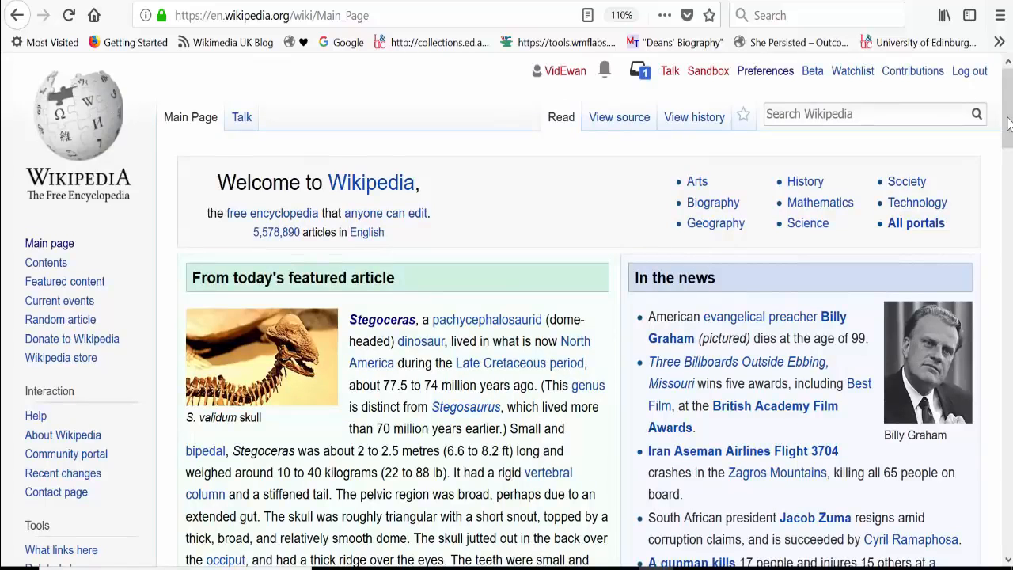
Step: Open the featured article Stegoceras from the Main Page and read the opening sentence of its lead section
scroll(1009, 124, "down", 4)
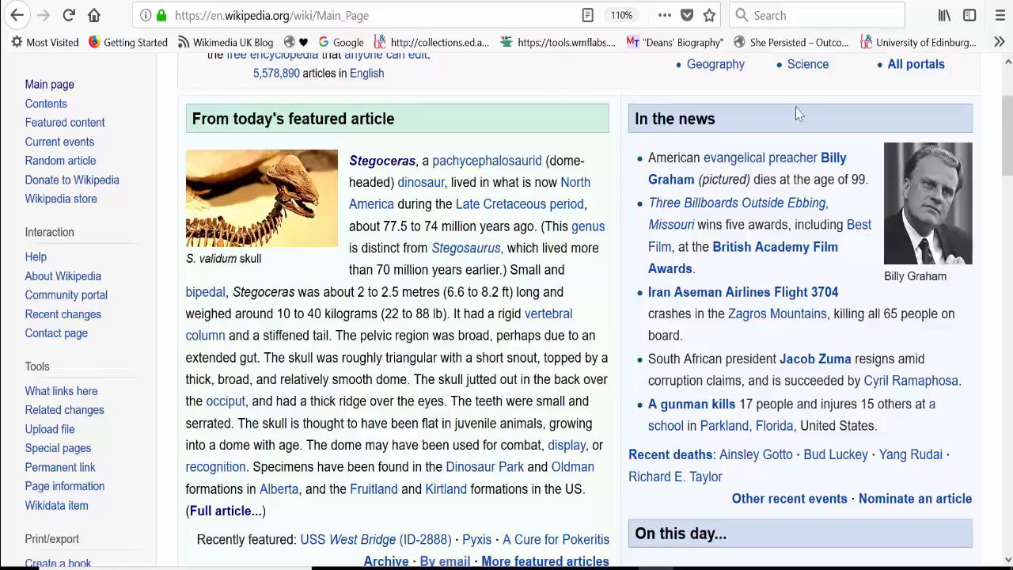
left_click(368, 166)
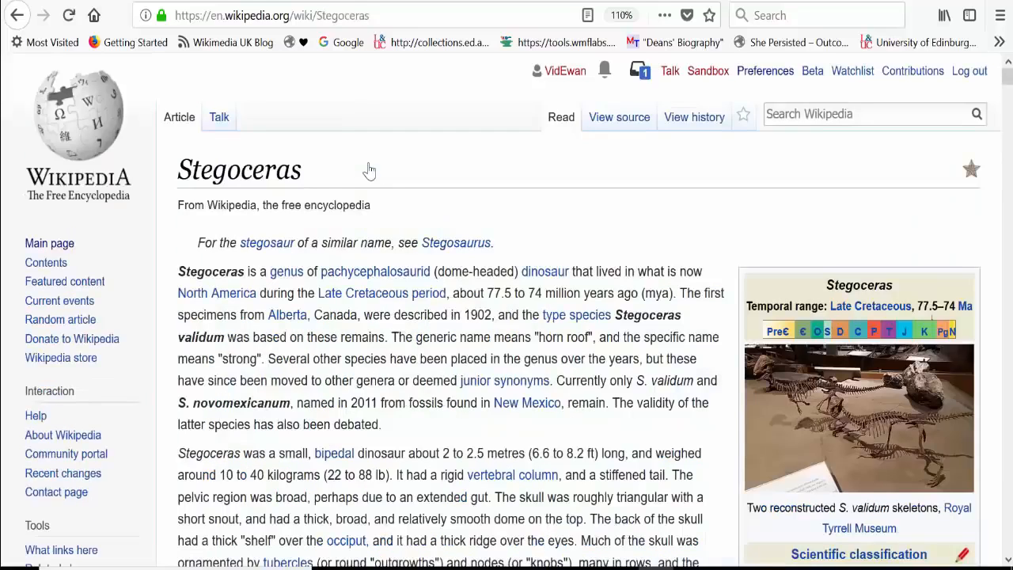
left_click_drag(246, 271, 168, 278)
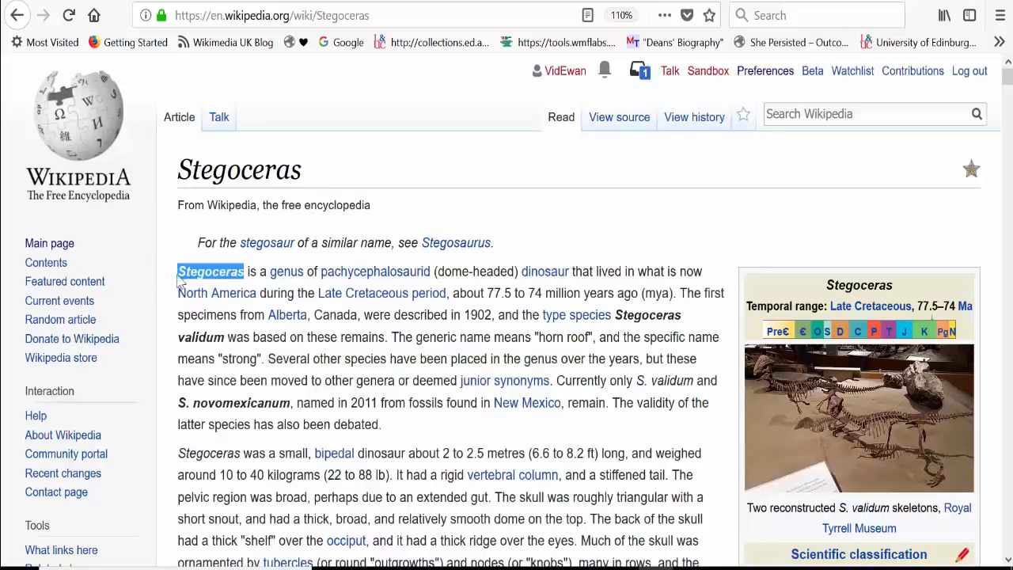
left_click(165, 278)
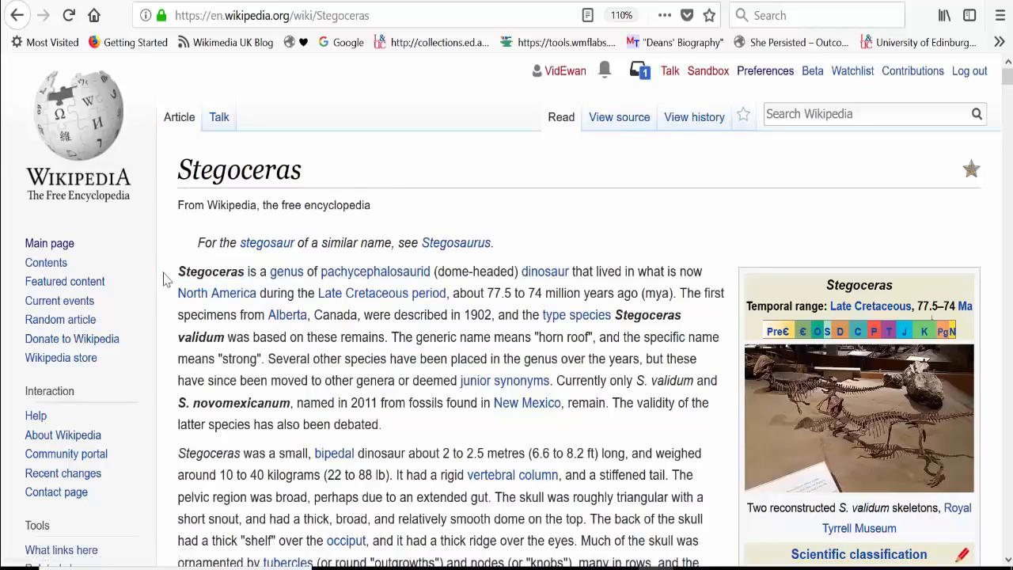
left_click_drag(167, 273, 447, 300)
left_click_drag(543, 307, 676, 308)
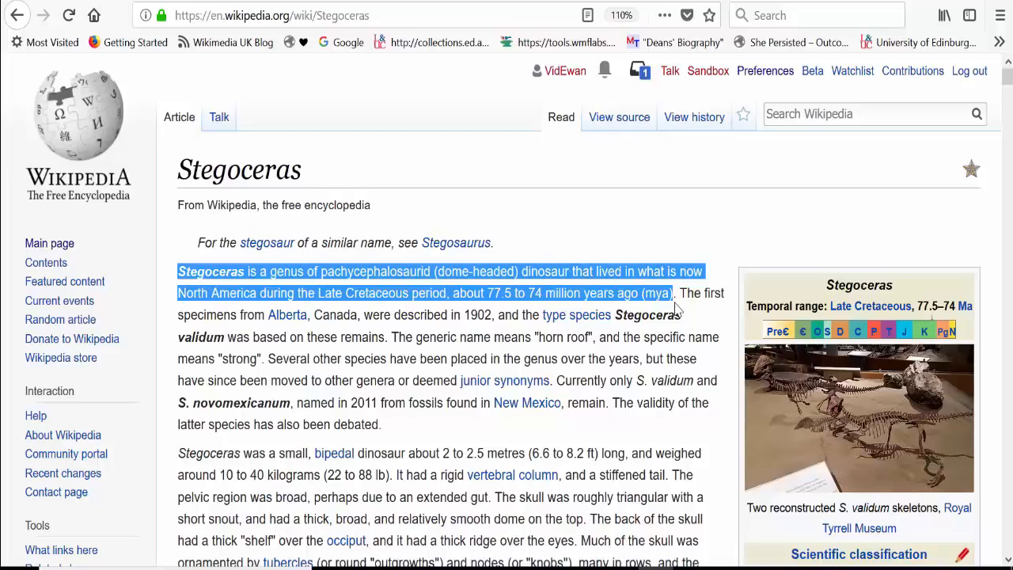
left_click(662, 256)
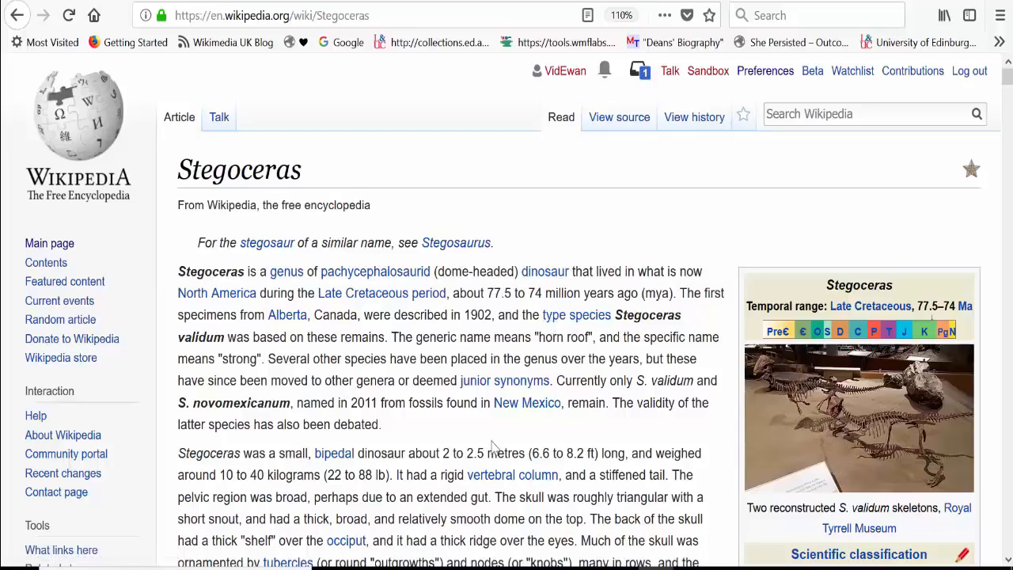
Step: Examine the Stegoceras article's infobox, table of contents and the inline citations in the first Description paragraph
mouse_move(1009, 79)
left_mouse_down()
mouse_move(1010, 96)
mouse_move(1009, 83)
left_mouse_up()
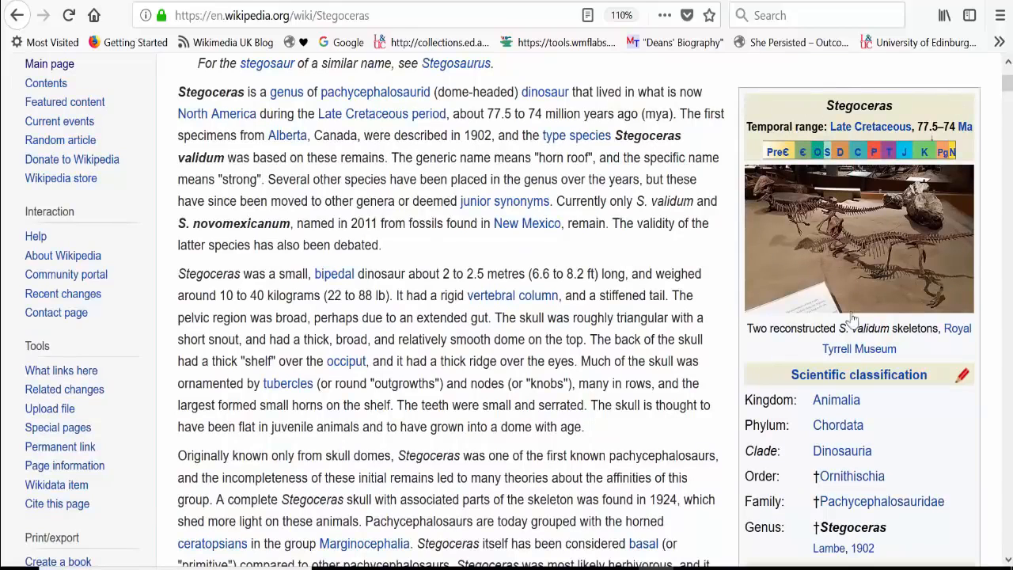
left_click_drag(1009, 94, 1001, 110)
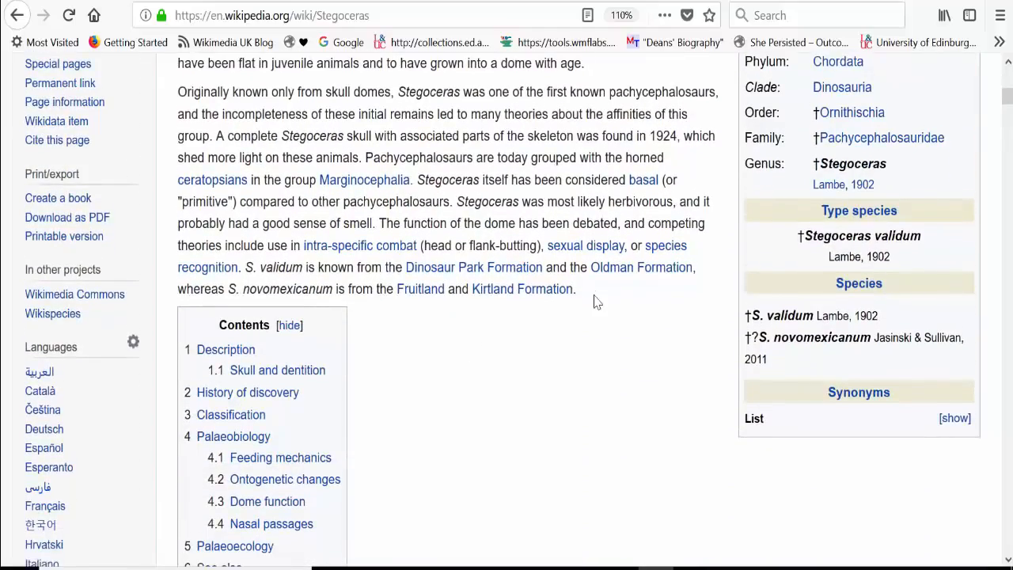
scroll(595, 301, "down", 3)
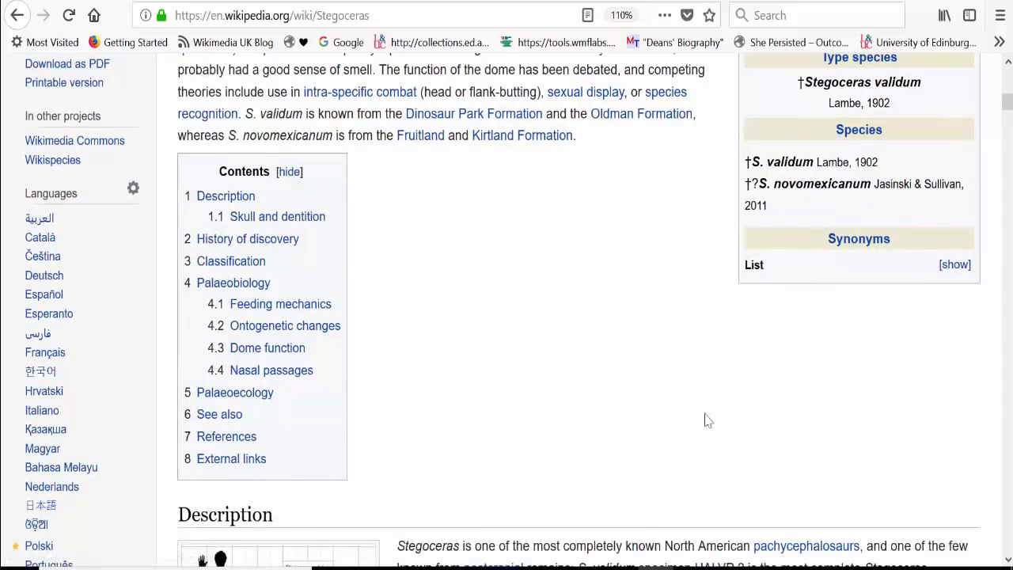
scroll(1009, 551, "down", 1)
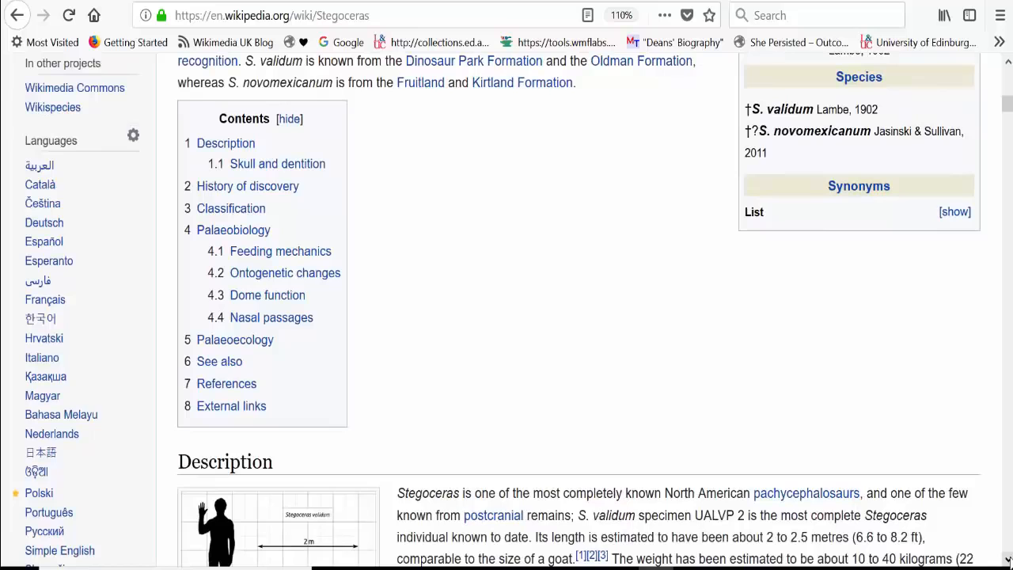
scroll(578, 316, "down", 2)
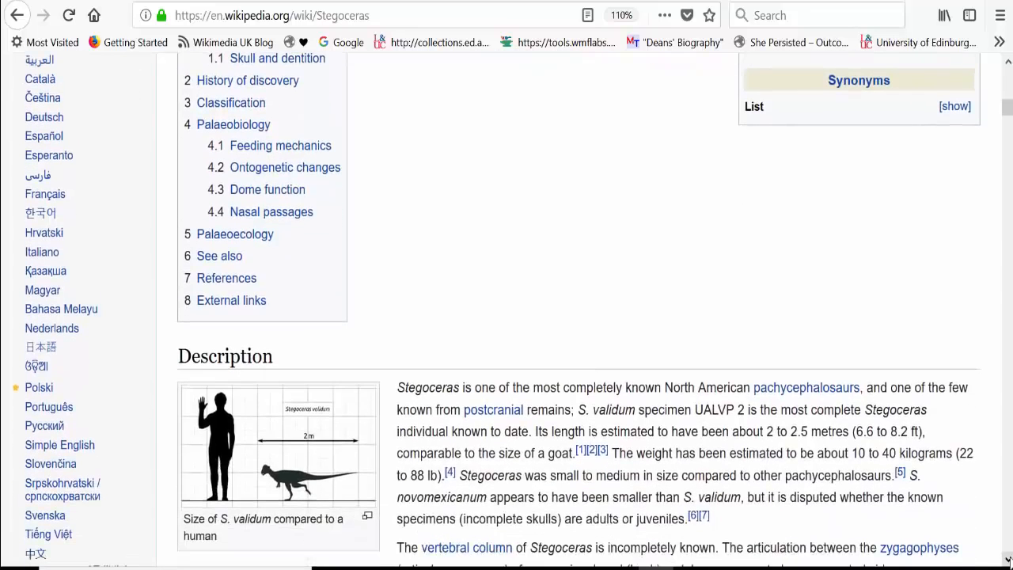
scroll(578, 317, "down", 2)
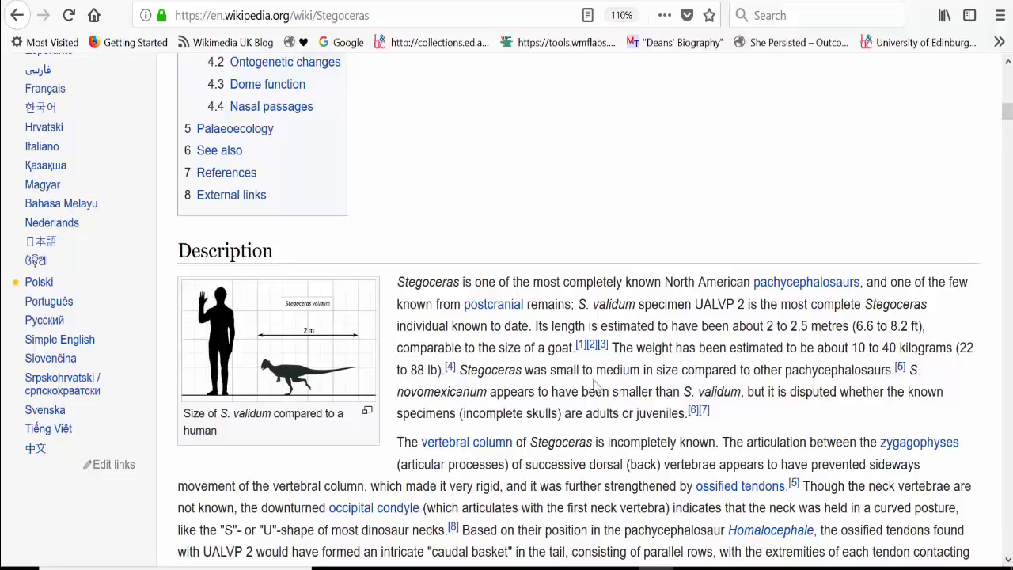
mouse_move(582, 355)
Step: Review the rest of the Description section, including the "Skull and dentition" subheading and the links in its image caption
scroll(799, 421, "down", 8)
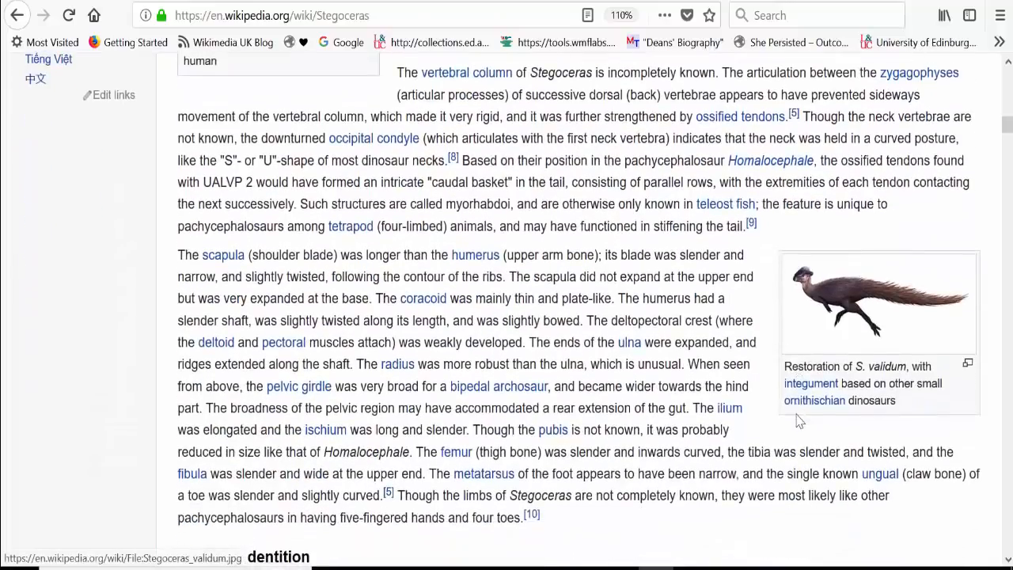
scroll(798, 421, "down", 3)
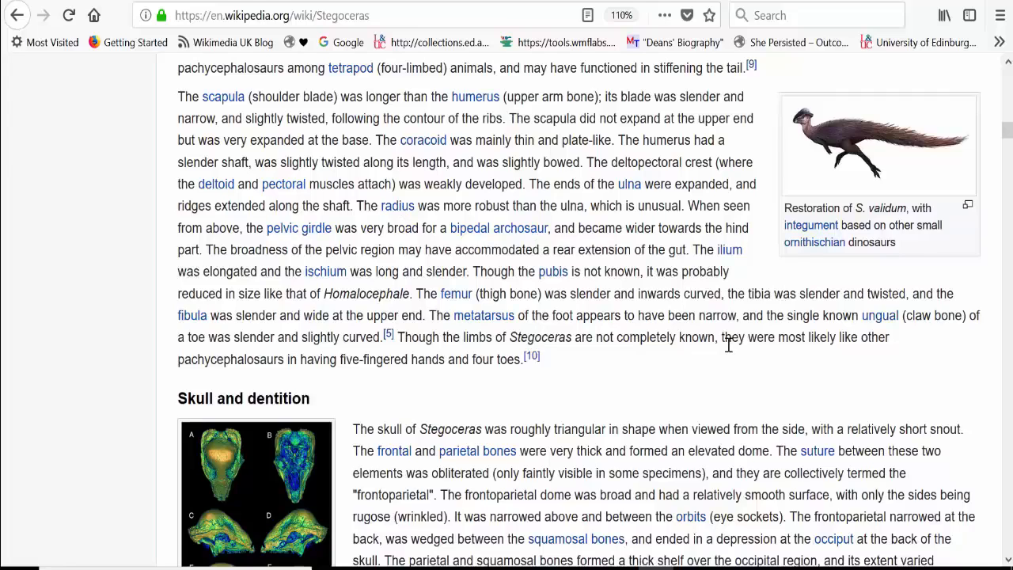
scroll(729, 344, "down", 1)
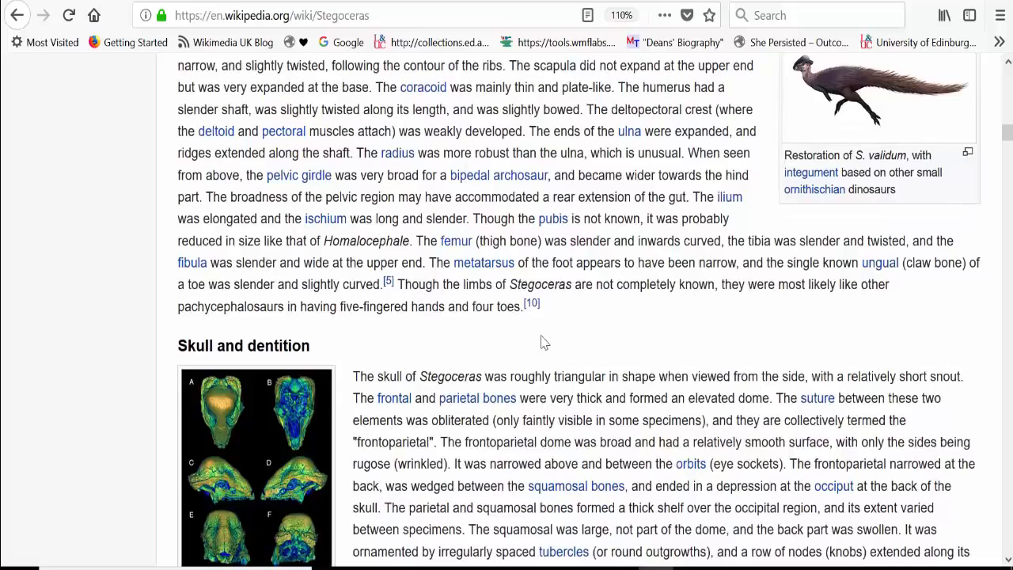
scroll(543, 342, "down", 2)
triple_click(280, 241)
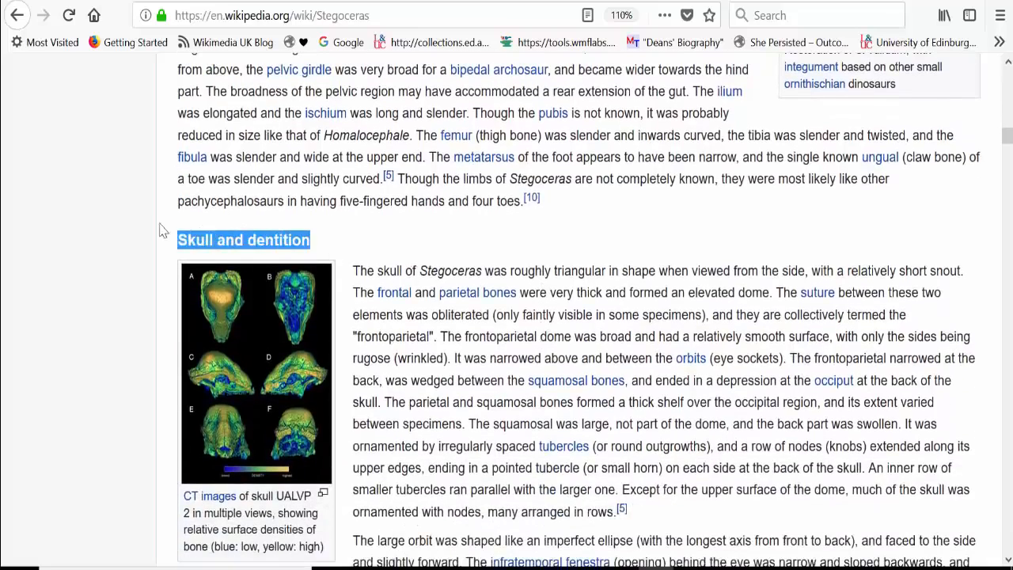
left_click(118, 264)
scroll(118, 264, "down", 2)
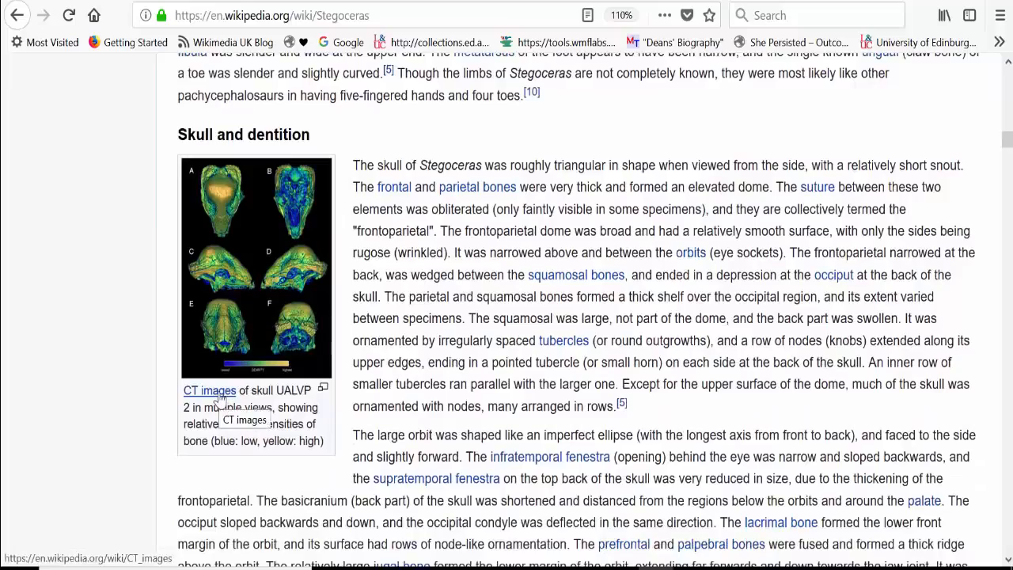
Step: Examine the "History of discovery" section and the citation markers at the end of its first paragraph
scroll(360, 490, "down", 1)
scroll(360, 490, "down", 8)
scroll(360, 489, "down", 8)
scroll(360, 490, "down", 5)
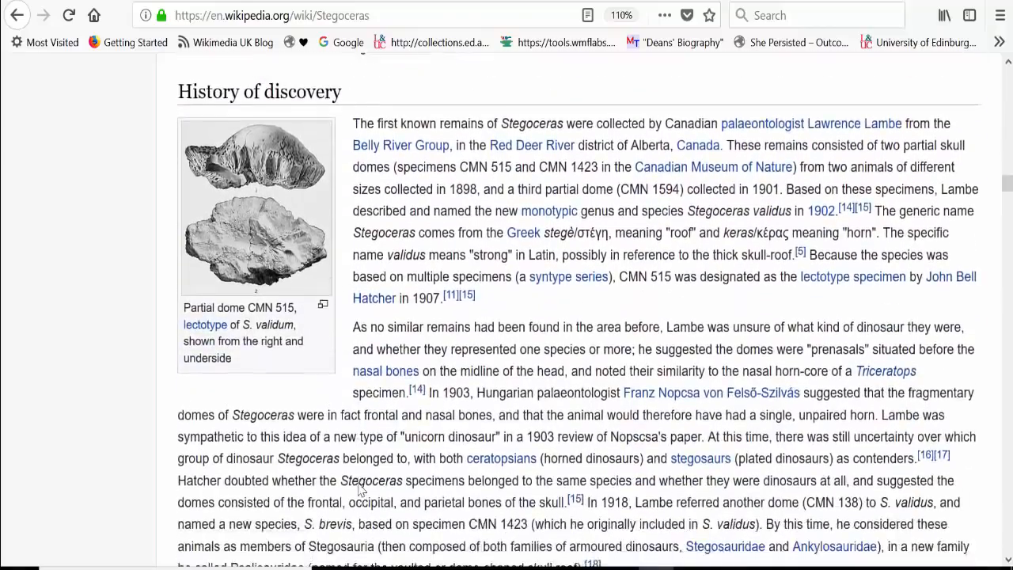
scroll(360, 489, "down", 3)
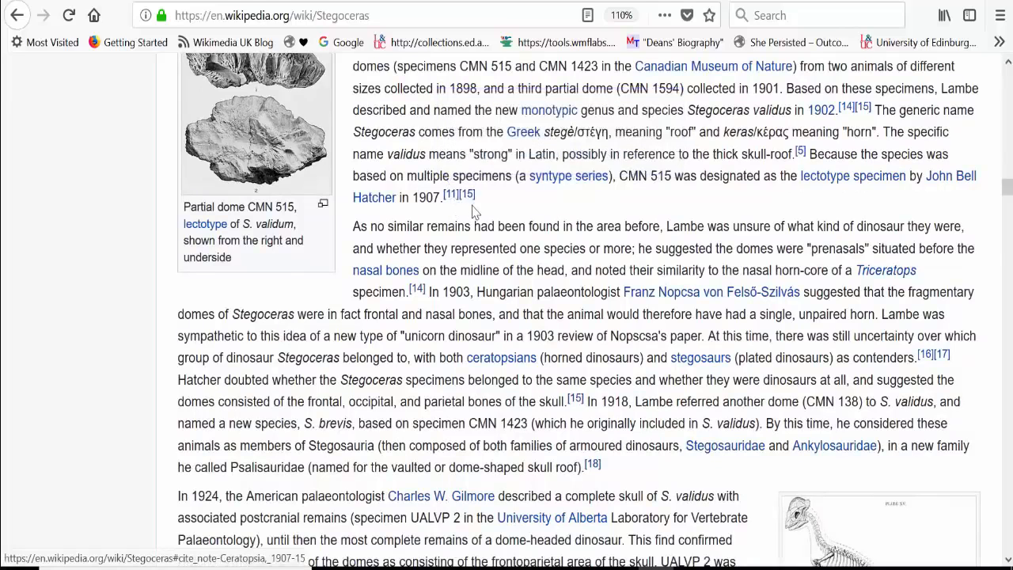
mouse_move(468, 200)
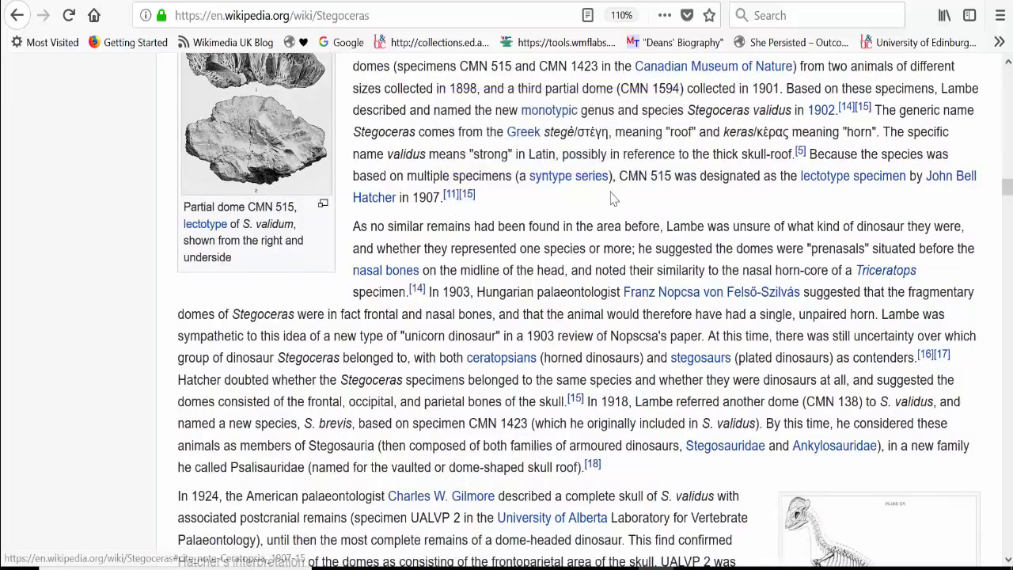
Step: Go to the "See also" section near the end of the Stegoceras article and examine its related link and portal box
scroll(613, 198, "down", 10)
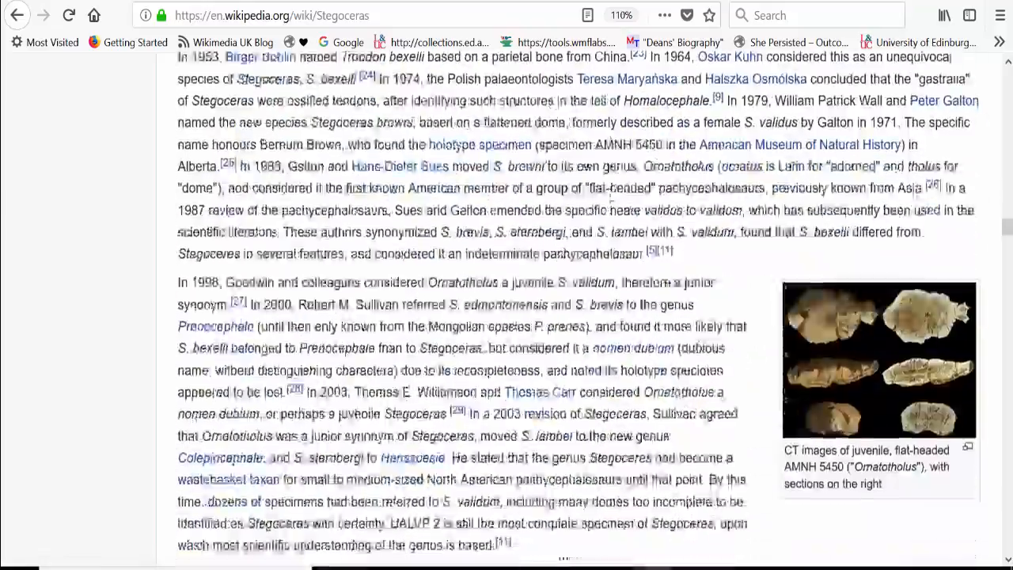
scroll(612, 198, "down", 15)
scroll(611, 200, "down", 20)
scroll(612, 198, "down", 20)
scroll(612, 198, "down", 10)
scroll(611, 197, "up", 10)
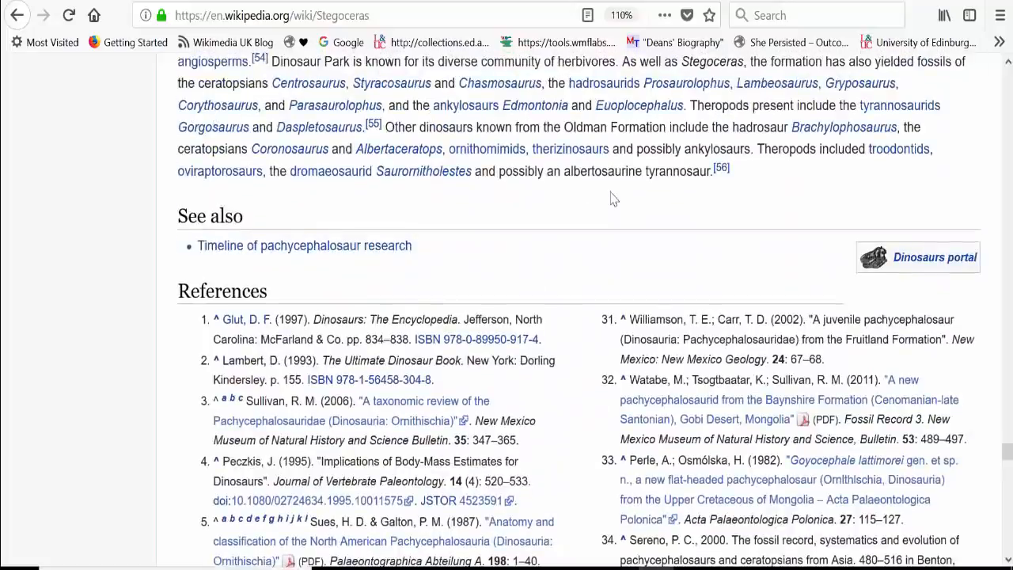
left_click_drag(192, 220, 180, 222)
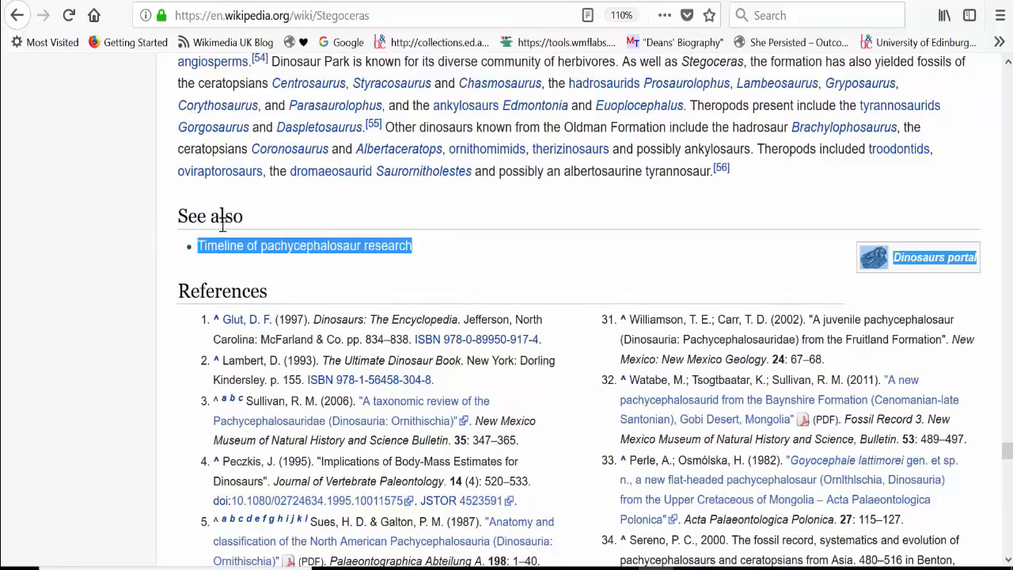
left_click(530, 272)
Step: Look through the article's References list down to the PLoS ONE paper in reference 9
scroll(411, 272, "down", 1)
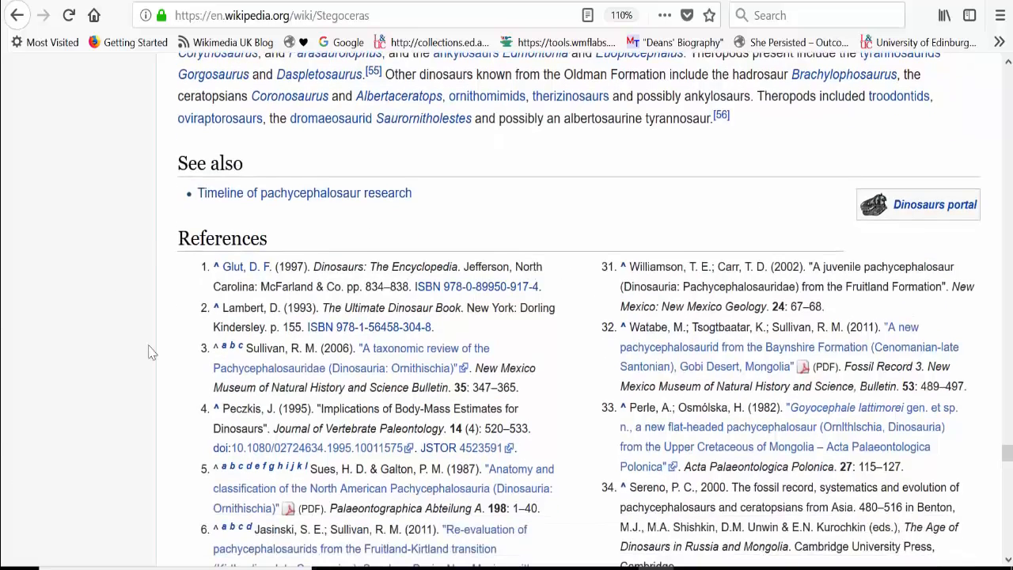
scroll(152, 354, "down", 2)
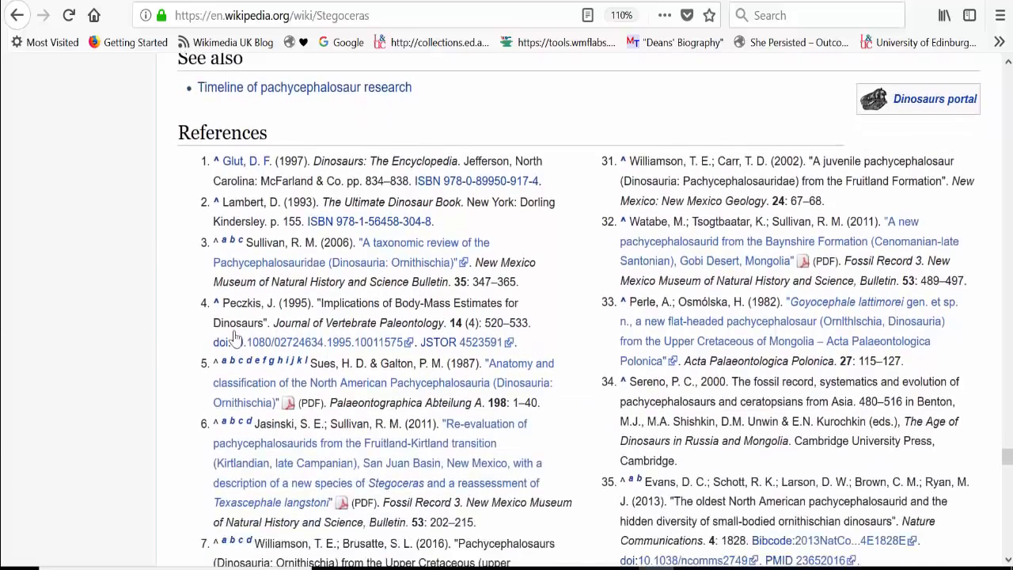
scroll(235, 336, "down", 3)
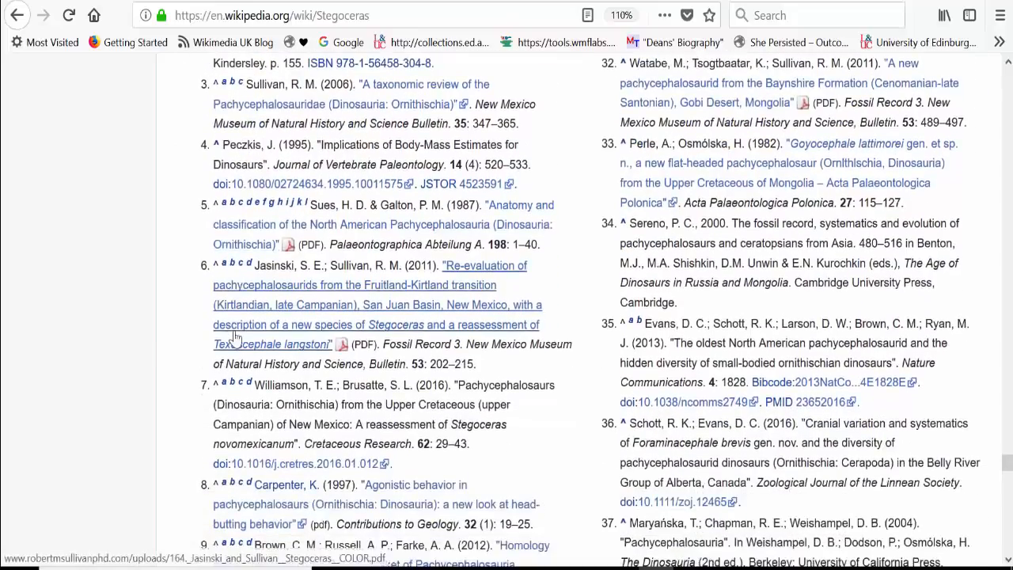
scroll(235, 336, "down", 1)
scroll(235, 337, "down", 4)
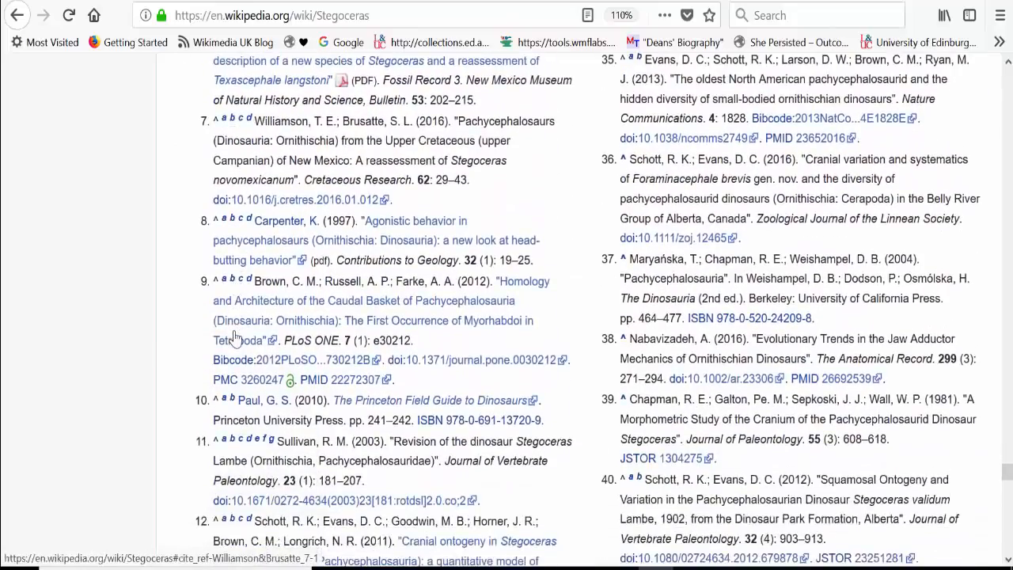
scroll(235, 336, "down", 1)
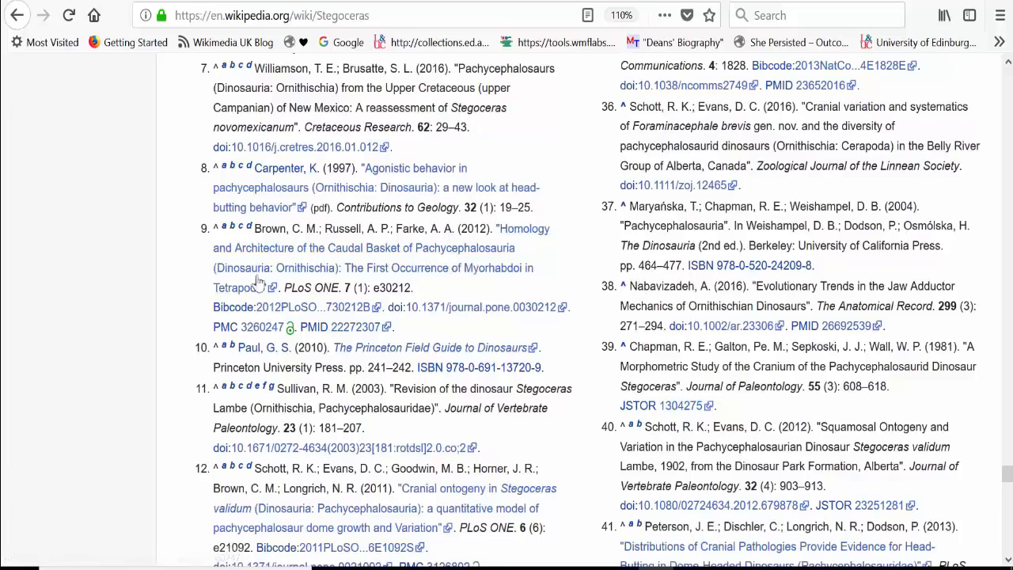
Step: Open reference 9's DOI link 10.1371/journal.pone.0030212, look over the PLOS ONE paper, and return to the article's References list
left_click(456, 314)
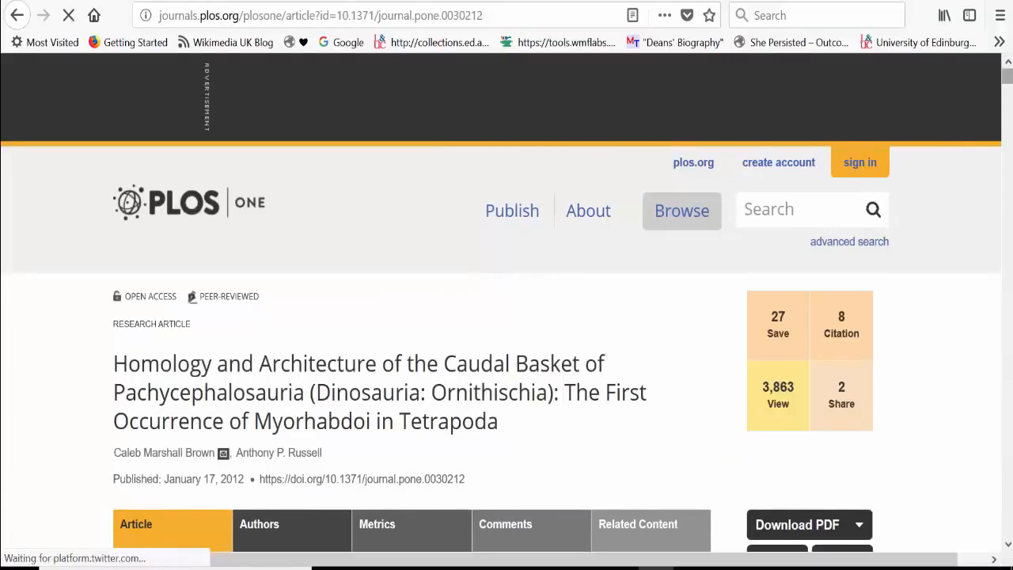
scroll(457, 317, "down", 5)
scroll(457, 316, "down", 6)
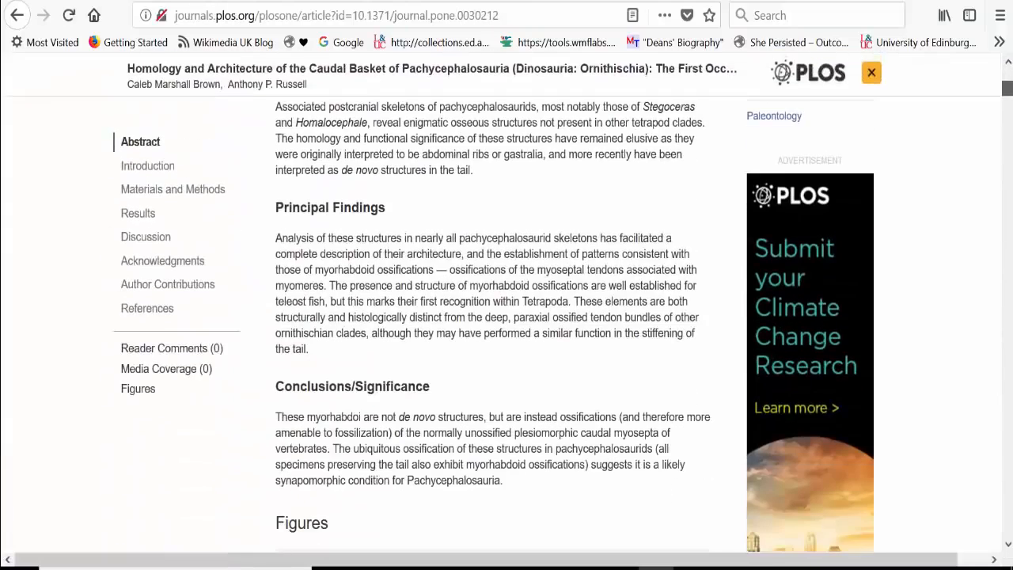
scroll(456, 317, "down", 20)
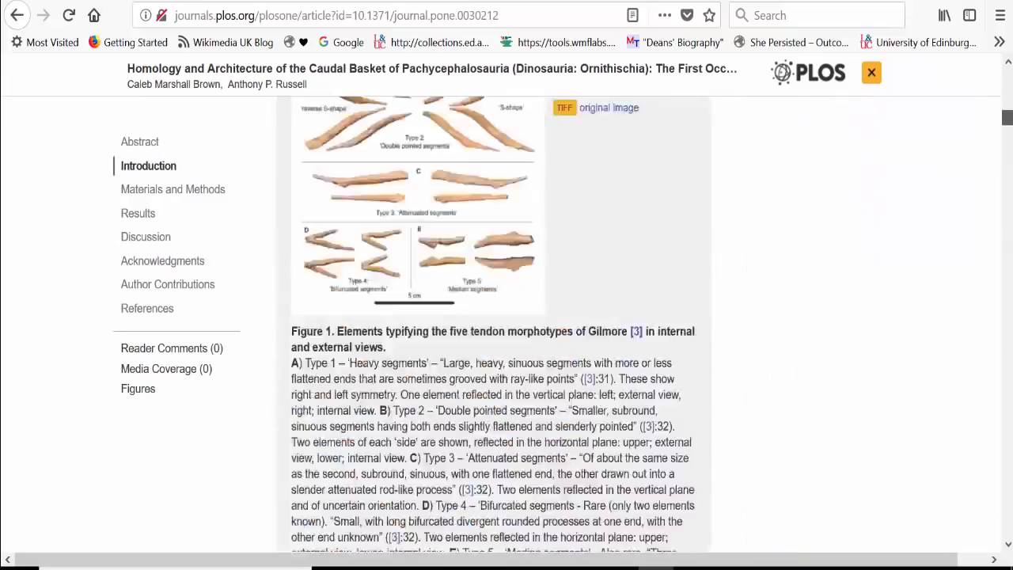
left_click_drag(1008, 176, 1008, 77)
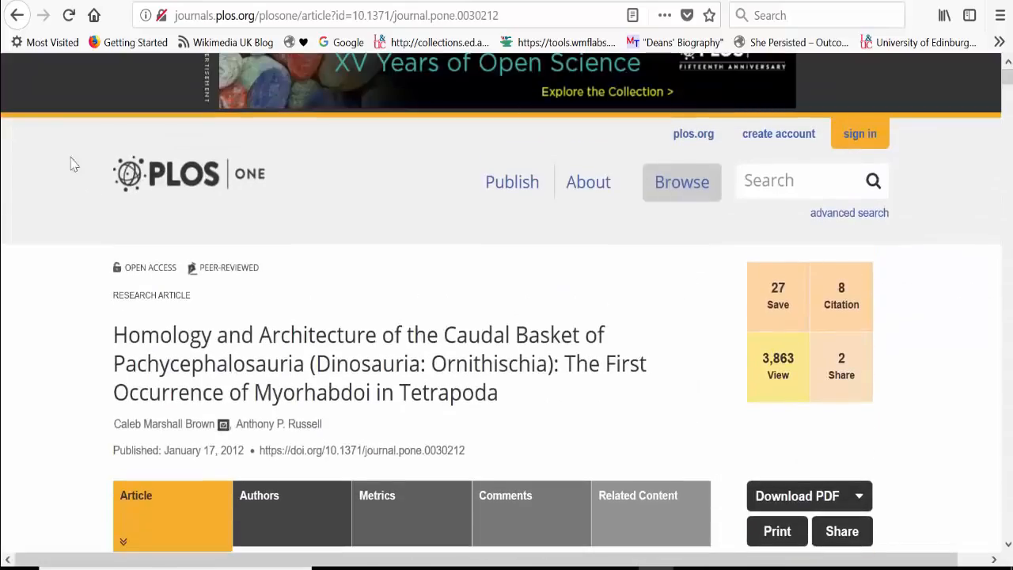
left_click(18, 20)
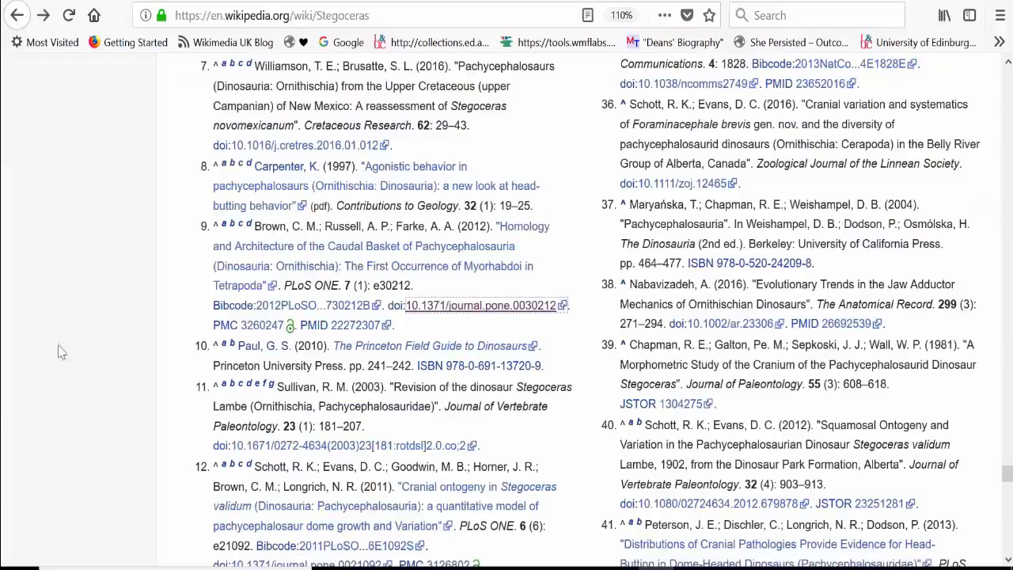
scroll(301, 352, "down", 3)
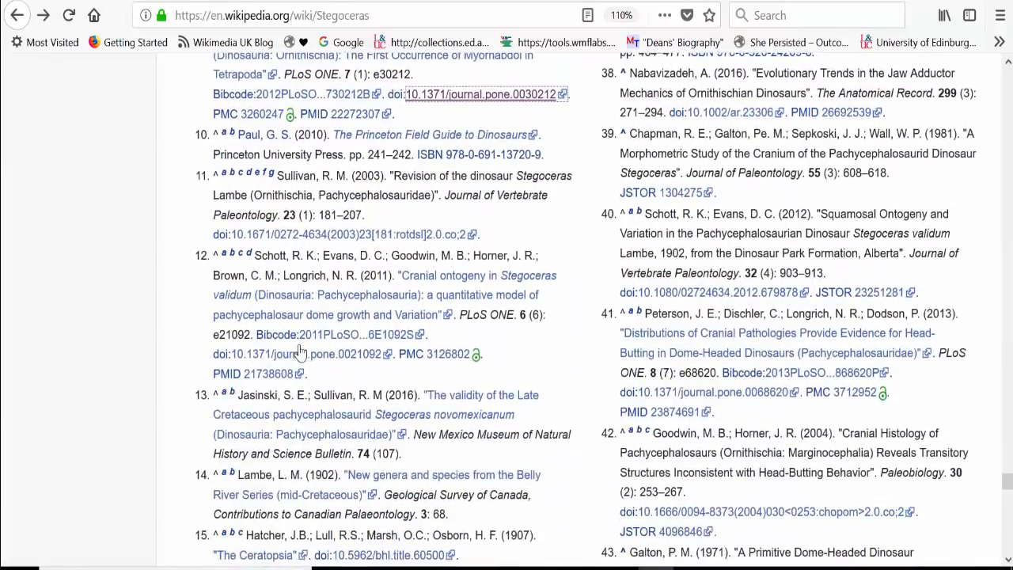
scroll(301, 352, "up", 4)
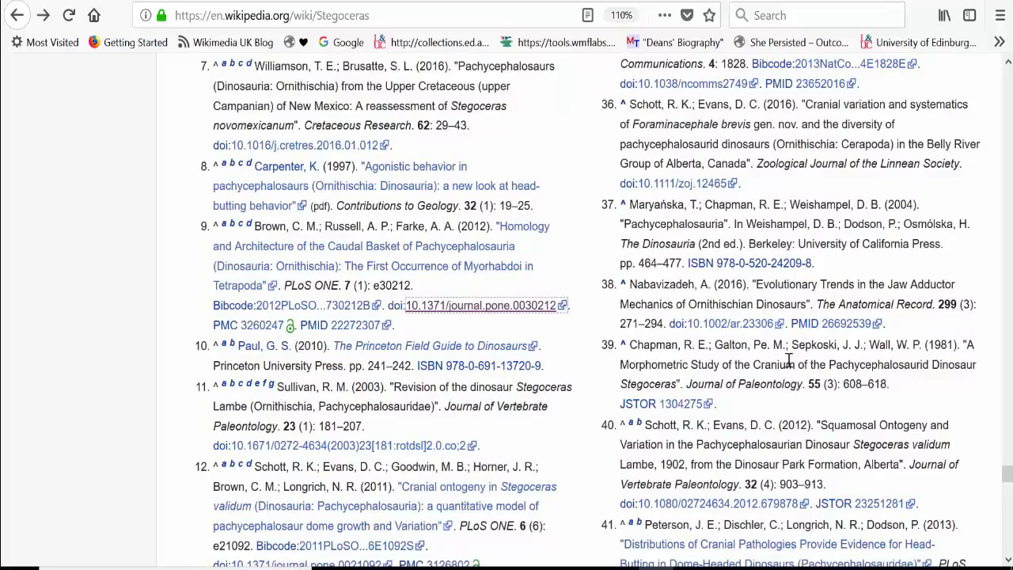
Step: Open reference 38's DOI link 10.1002/ar.23306 and return to the Stegoceras article's References list
left_click(715, 327)
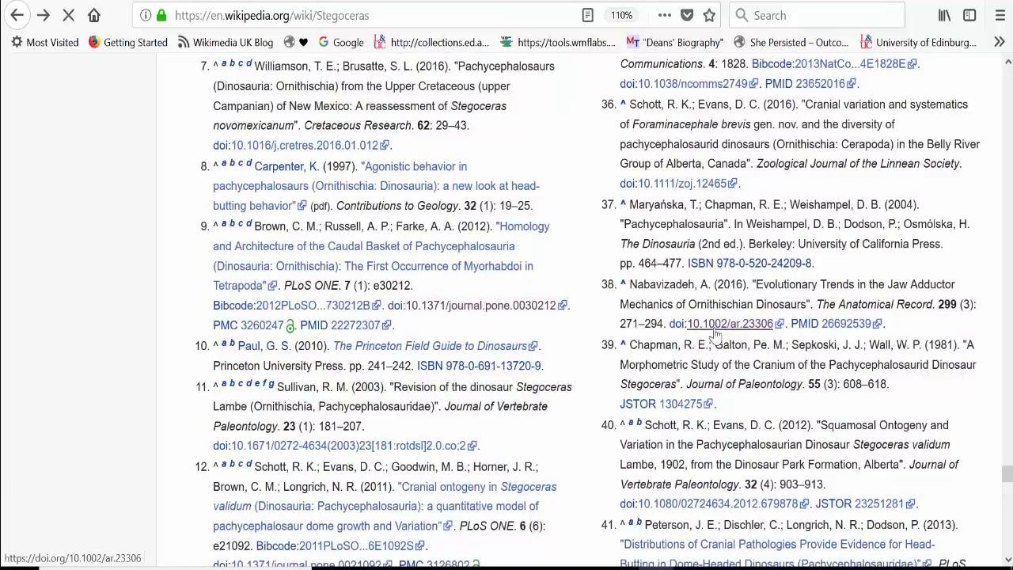
left_click(16, 18)
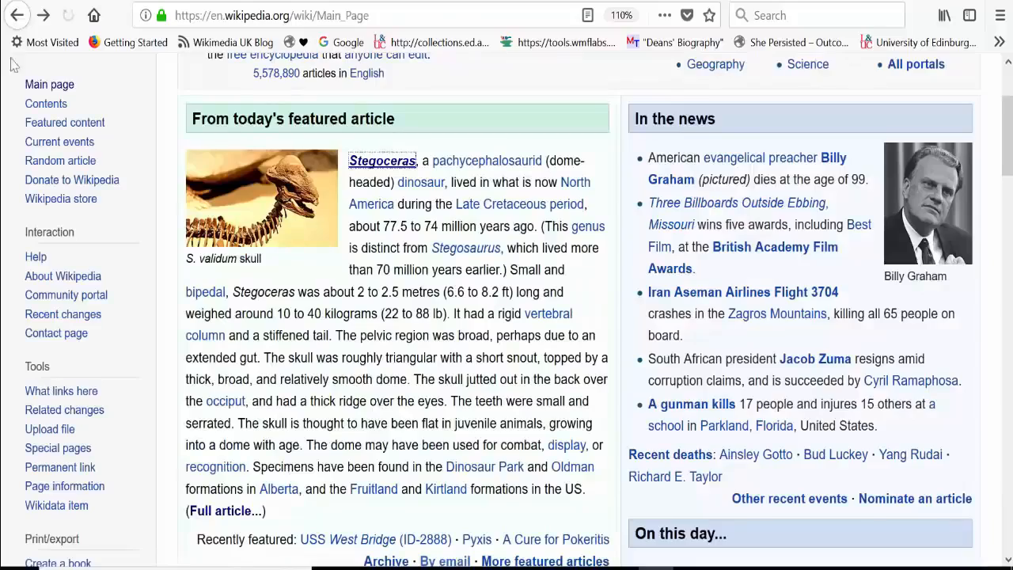
left_click(43, 16)
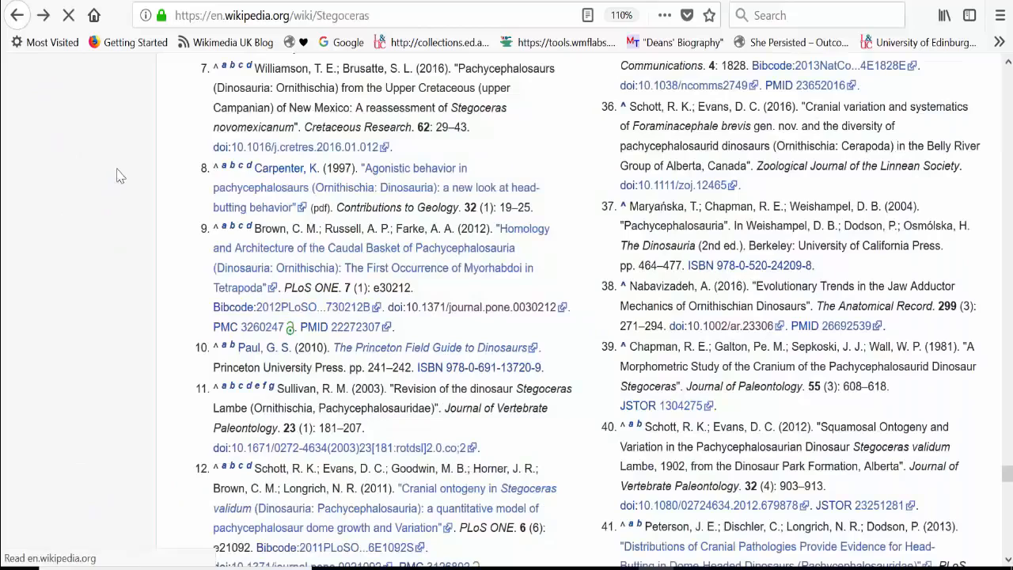
Step: Look further through the References list and examine the open-access marker beside reference 12's PMC link
scroll(35, 338, "down", 6)
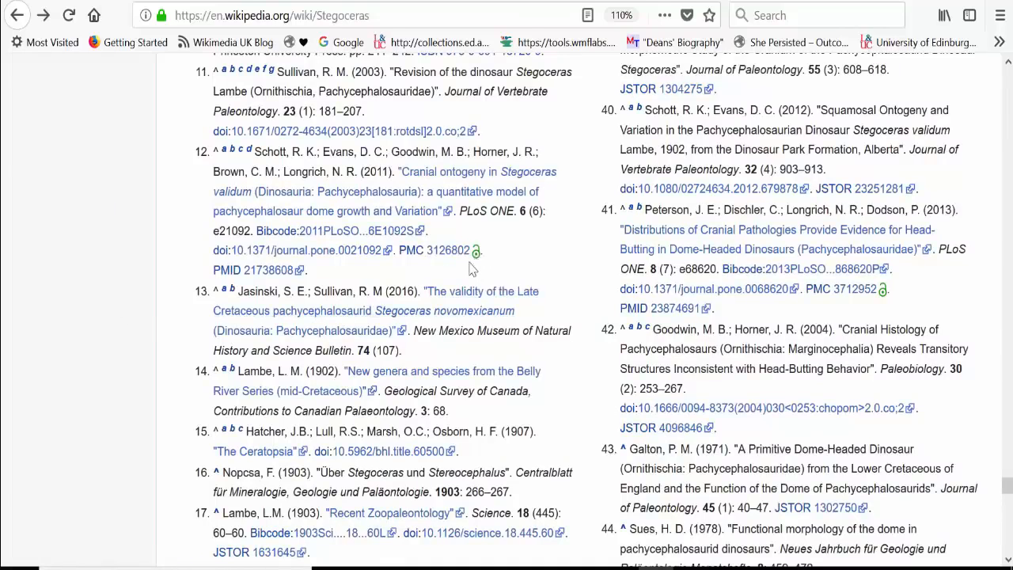
left_click_drag(482, 251, 472, 253)
scroll(441, 283, "down", 10)
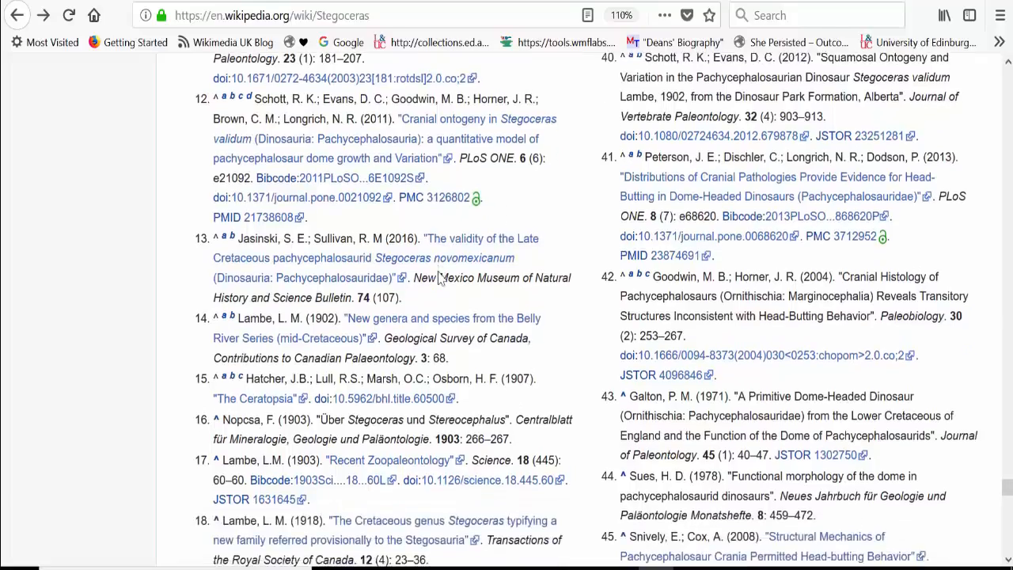
Step: Examine the External links section, the Marginocephalia navigation box and the Categories at the end of the article
scroll(441, 282, "down", 5)
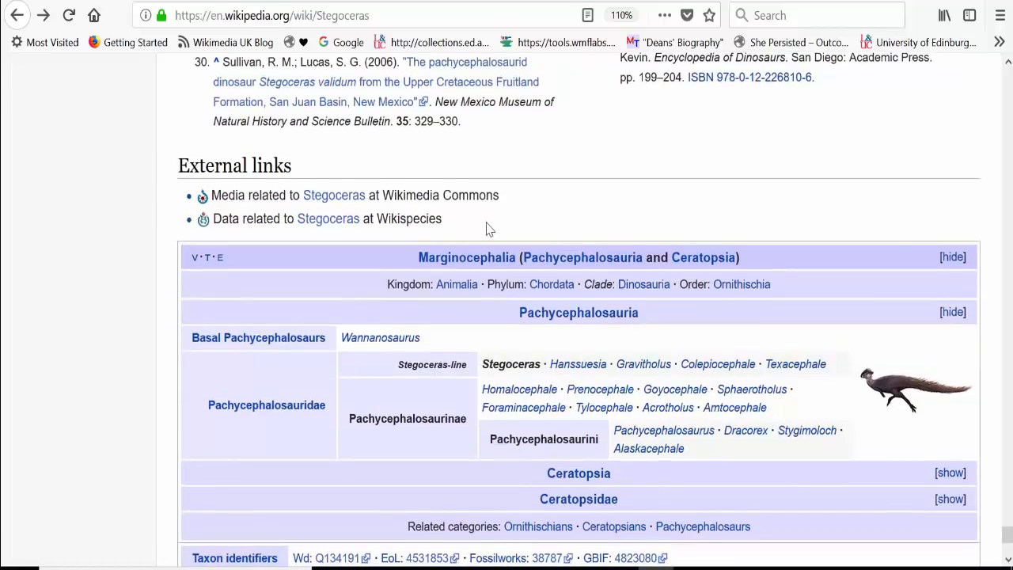
scroll(487, 229, "down", 1)
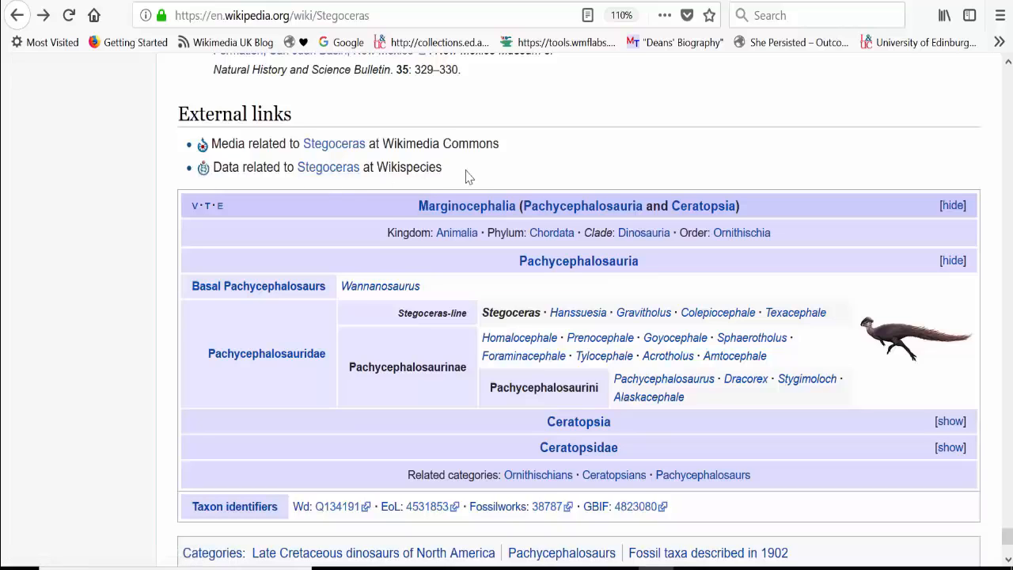
scroll(465, 176, "down", 5)
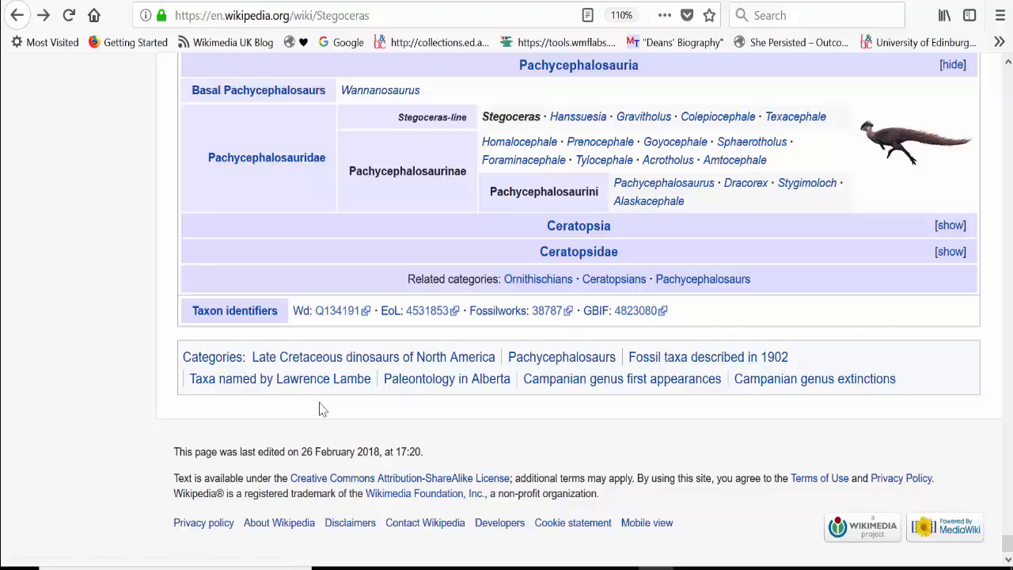
Step: Open the "Late Cretaceous dinosaurs of North America" category, look through its listed pages, and return to the Stegoceras article
left_click(349, 364)
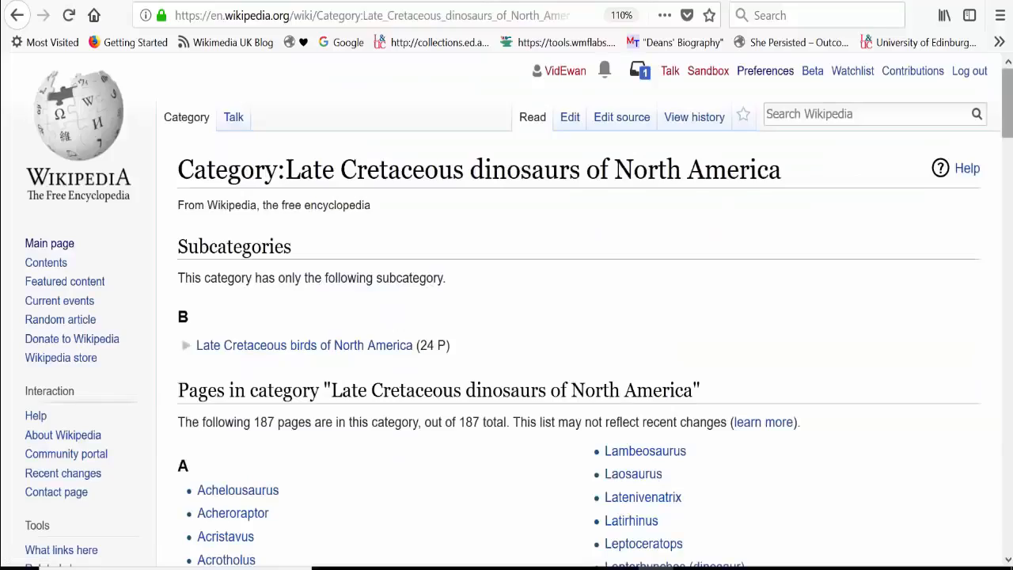
scroll(878, 194, "down", 5)
scroll(519, 311, "down", 5)
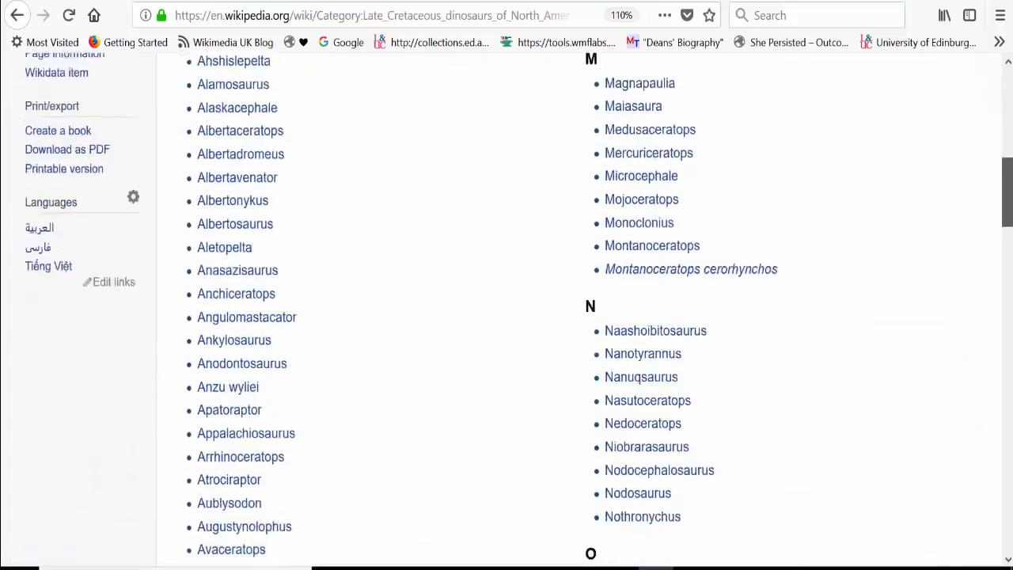
left_click_drag(1007, 204, 1008, 103)
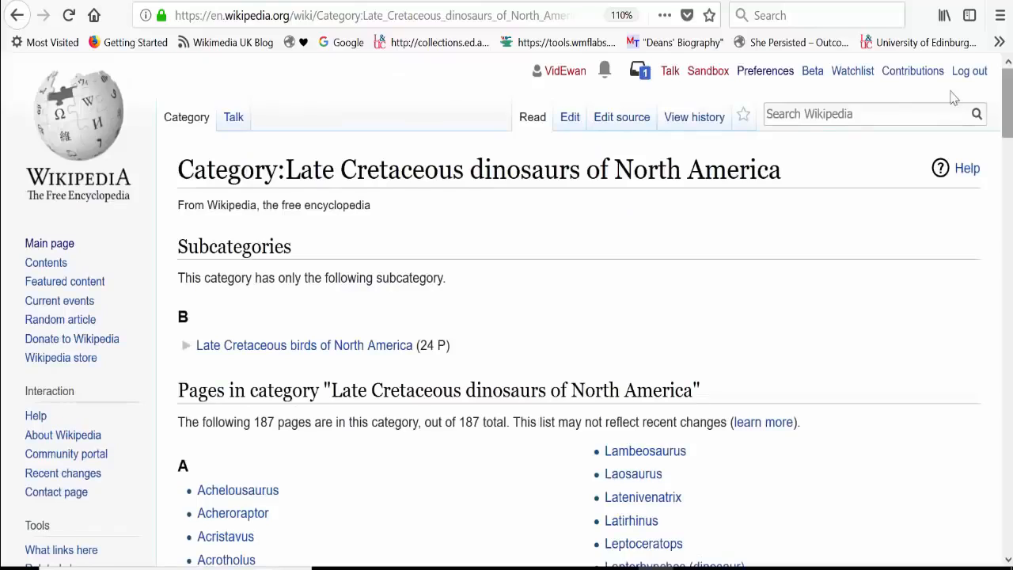
left_click(16, 16)
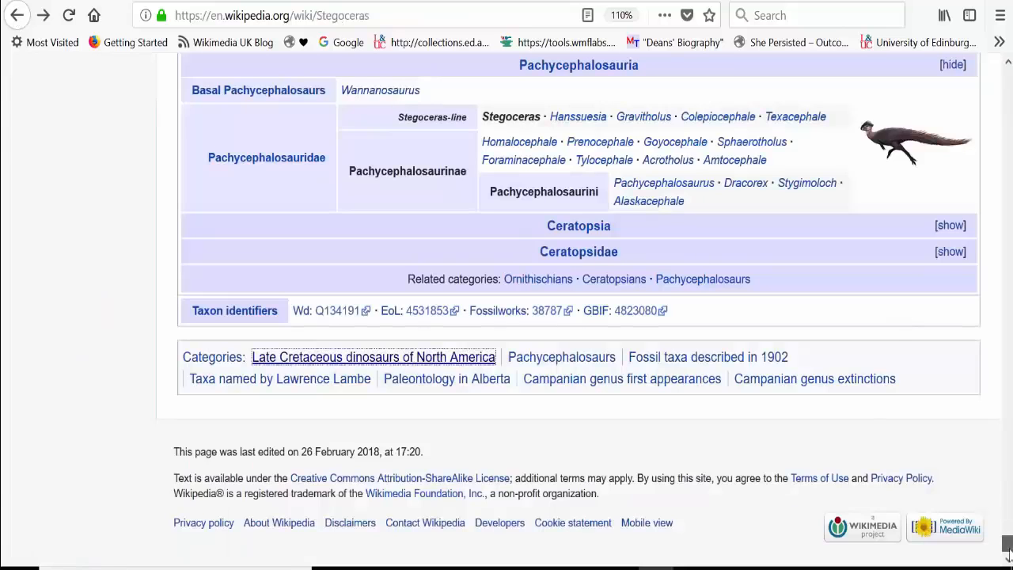
Step: Open the Stegoceras article's talk page and examine its article milestones, WikiProject ratings and language notice
left_click_drag(1009, 554, 1008, 75)
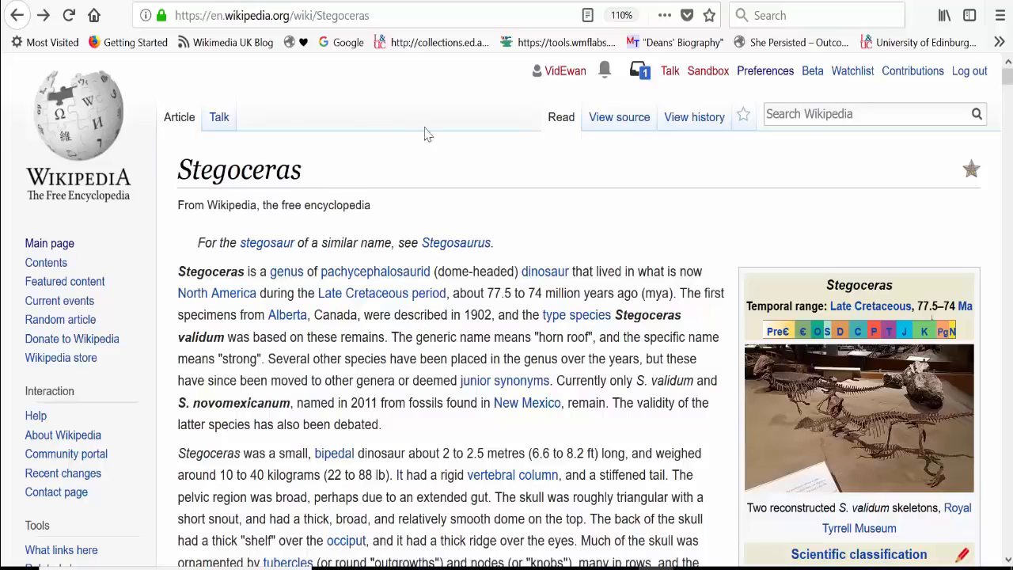
left_click(219, 120)
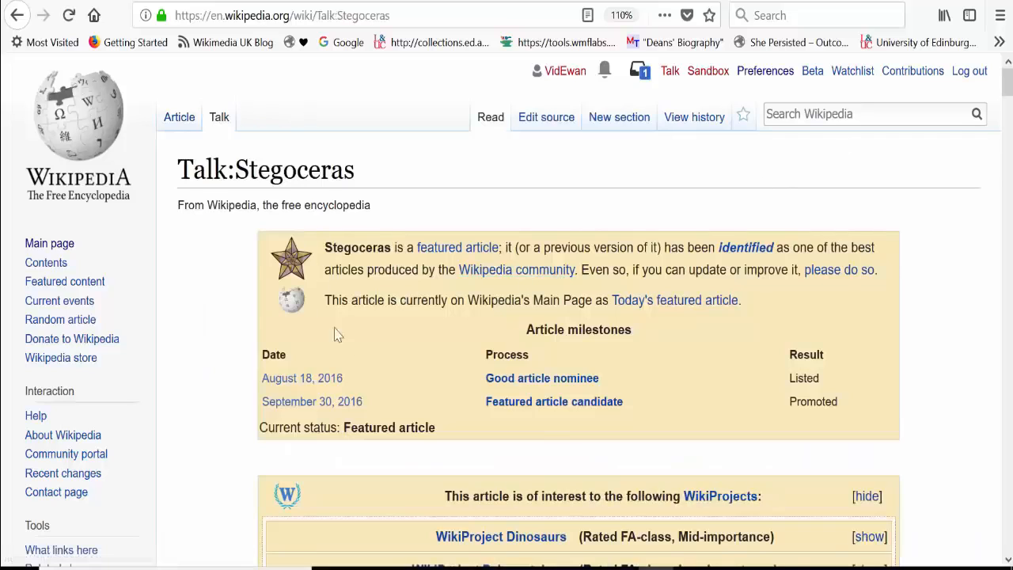
left_click_drag(1008, 82, 1008, 93)
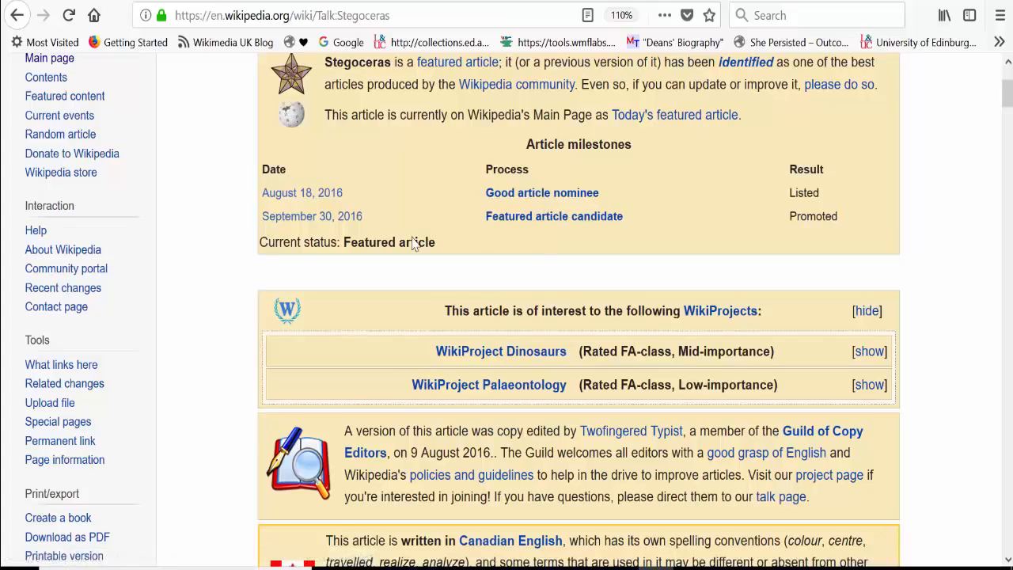
scroll(413, 244, "down", 3)
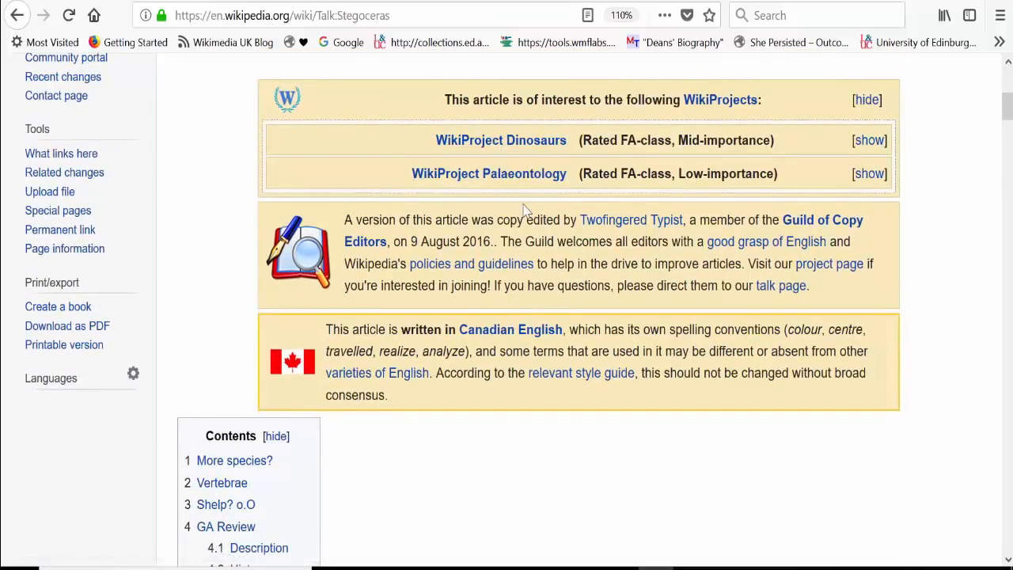
Step: Open the WikiProject Dinosaurs page and examine its hot articles, quality and importance table, and article section guidelines
left_click(504, 142)
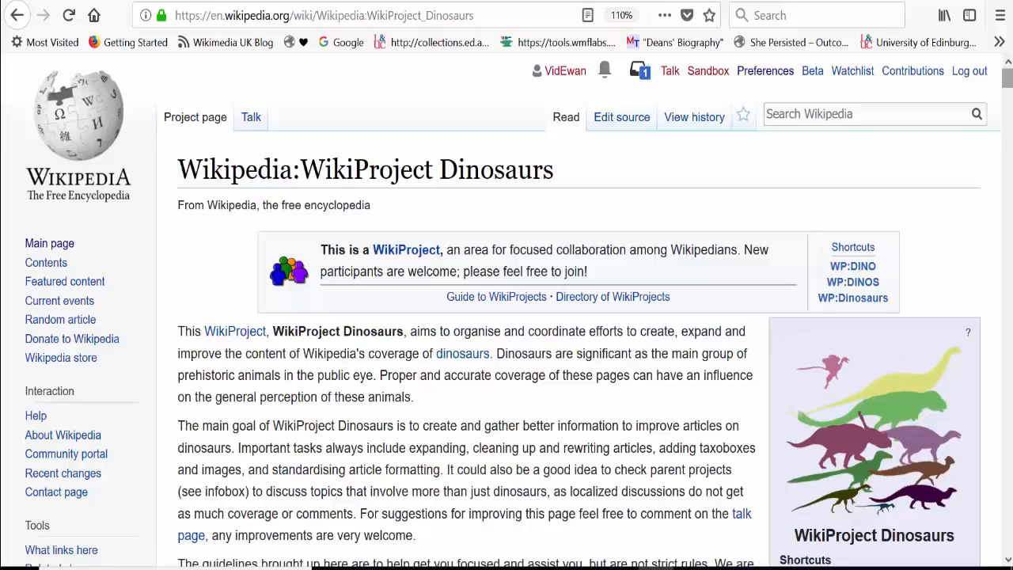
scroll(507, 309, "down", 7)
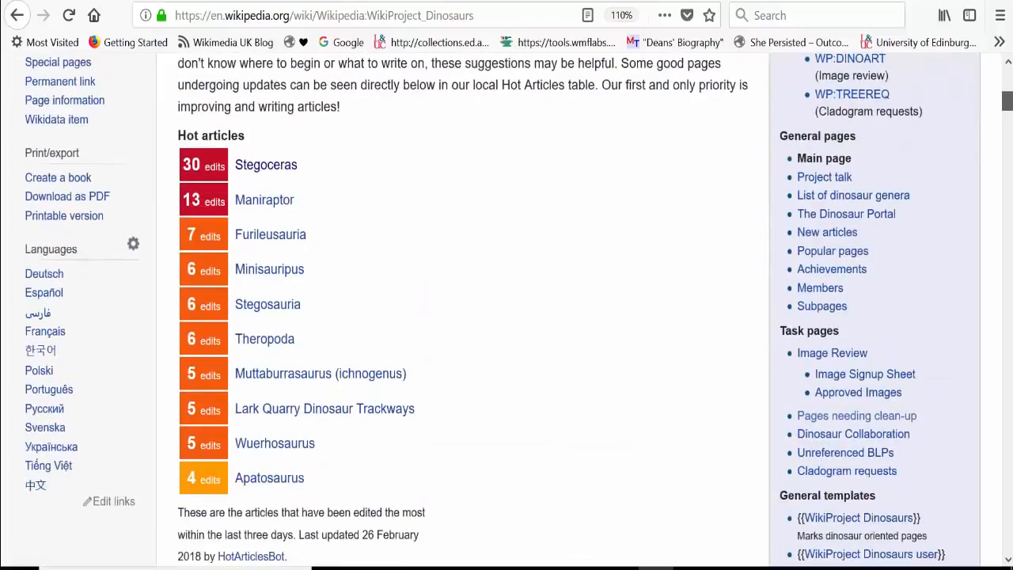
scroll(507, 308, "down", 10)
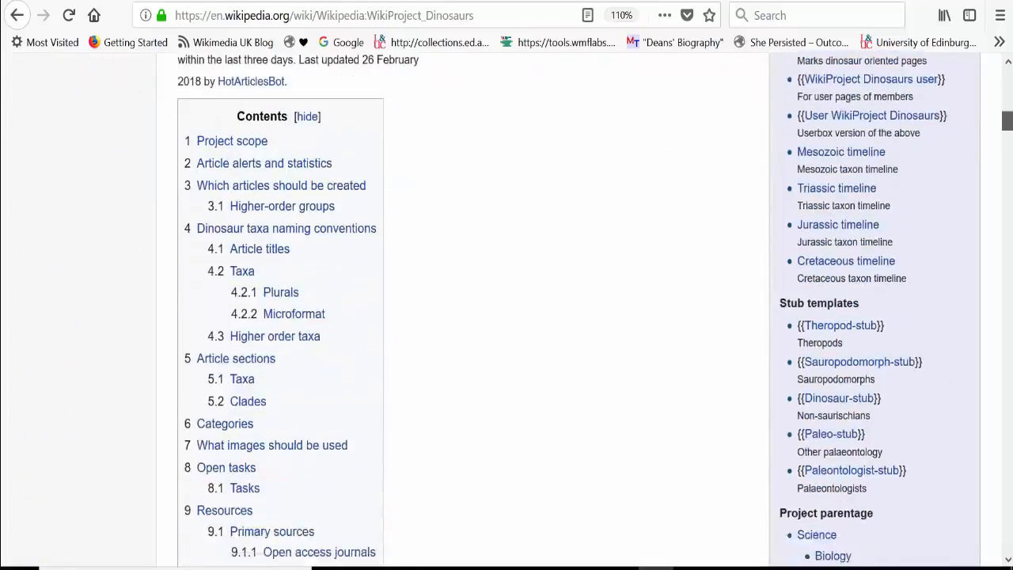
scroll(984, 173, "down", 10)
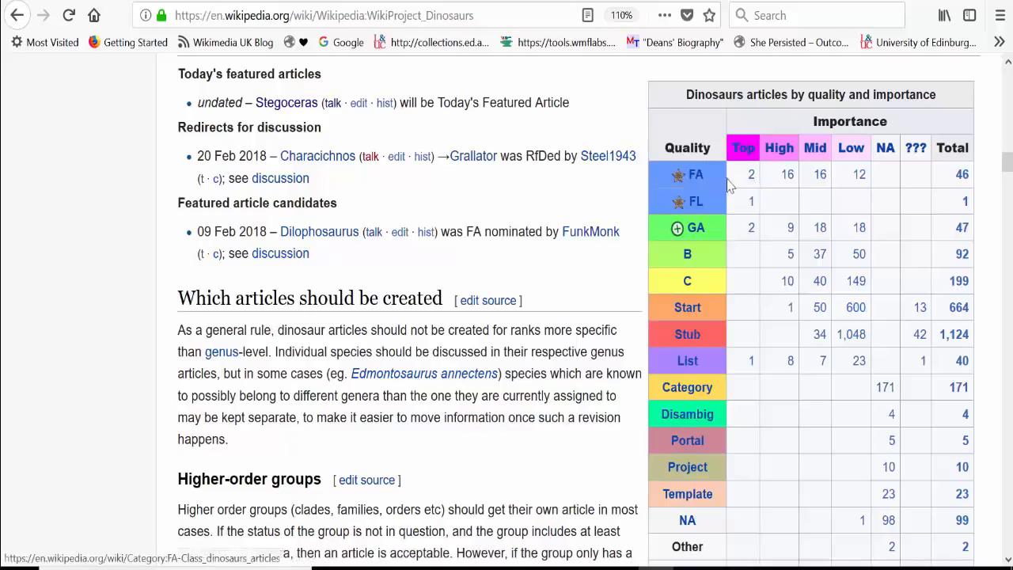
scroll(507, 317, "down", 15)
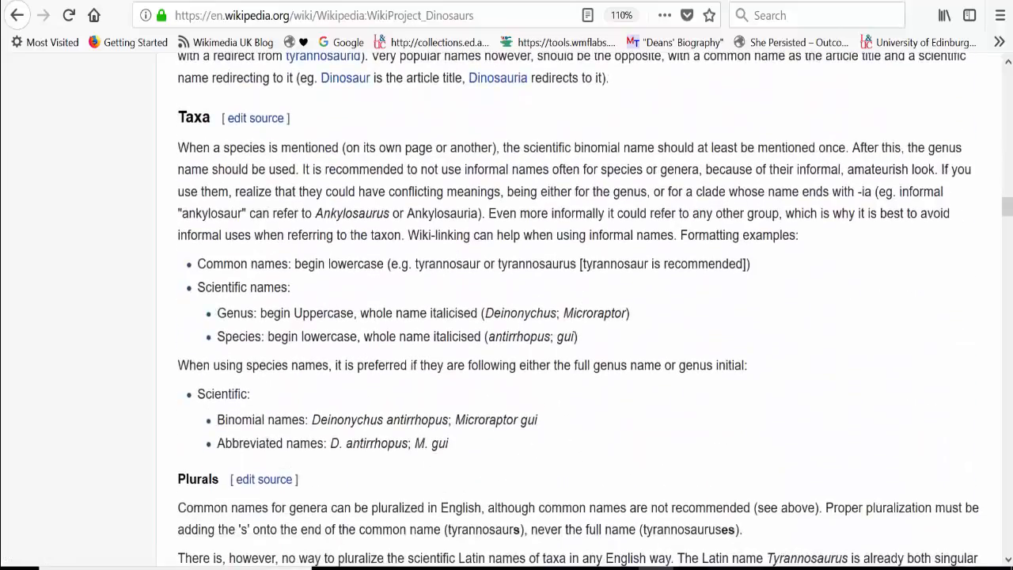
scroll(697, 281, "down", 15)
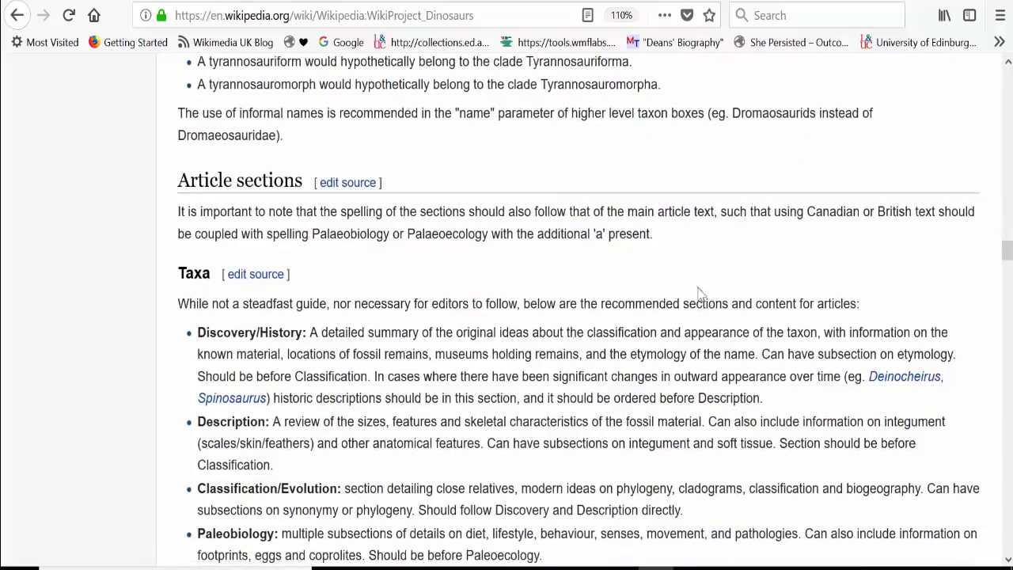
Step: Open the Stub-class category from the project's quality table, pick Talk:Afromimus, and view the Afromimus article
left_click_drag(1006, 255, 1004, 111)
scroll(1004, 111, "down", 10)
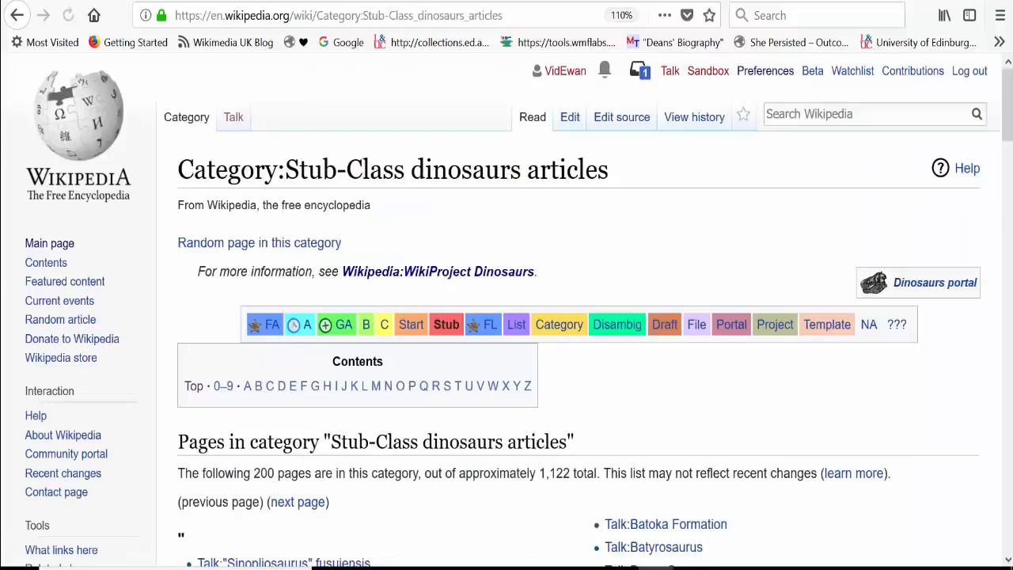
scroll(679, 253, "down", 5)
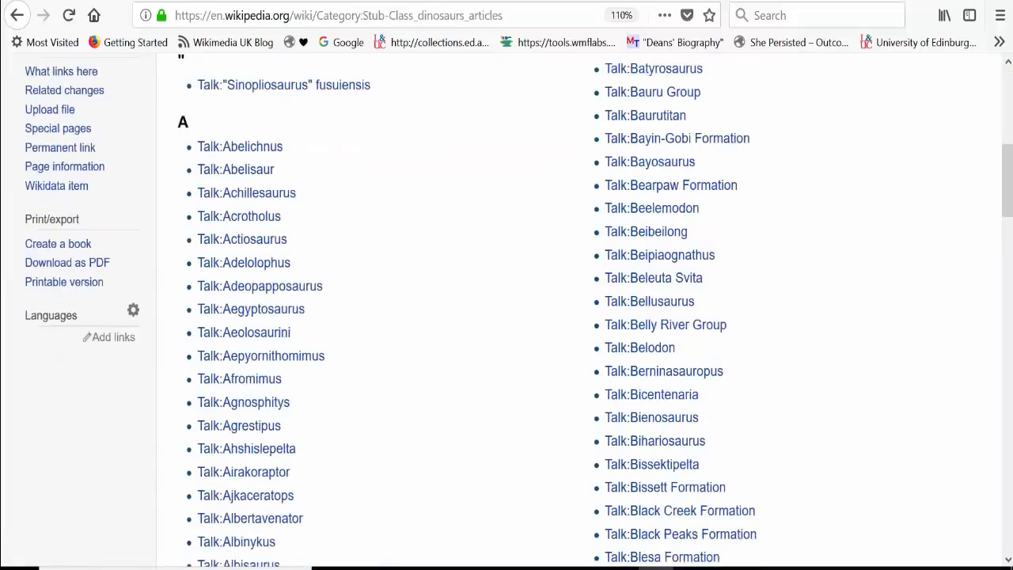
left_click(247, 382)
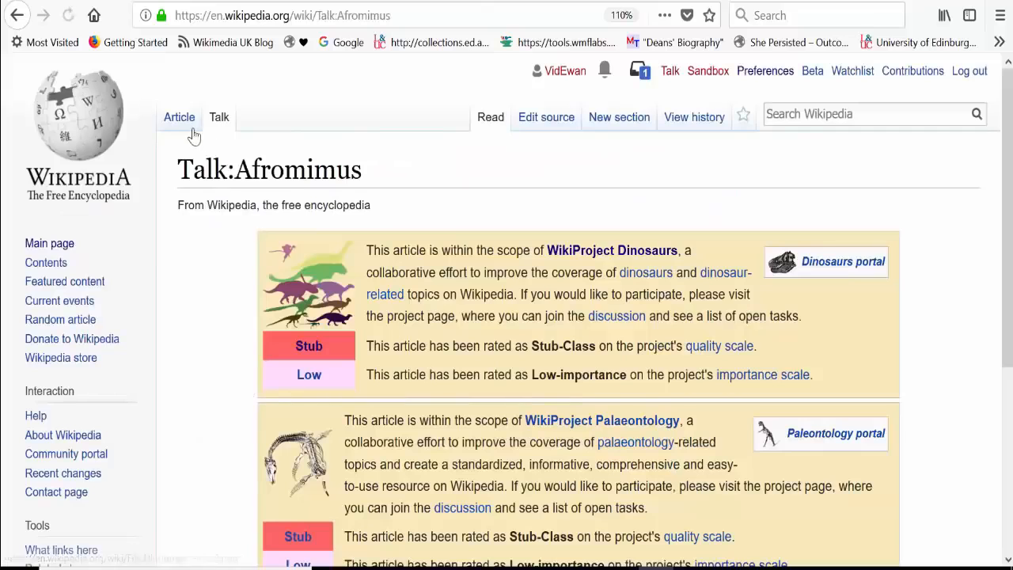
left_click(188, 135)
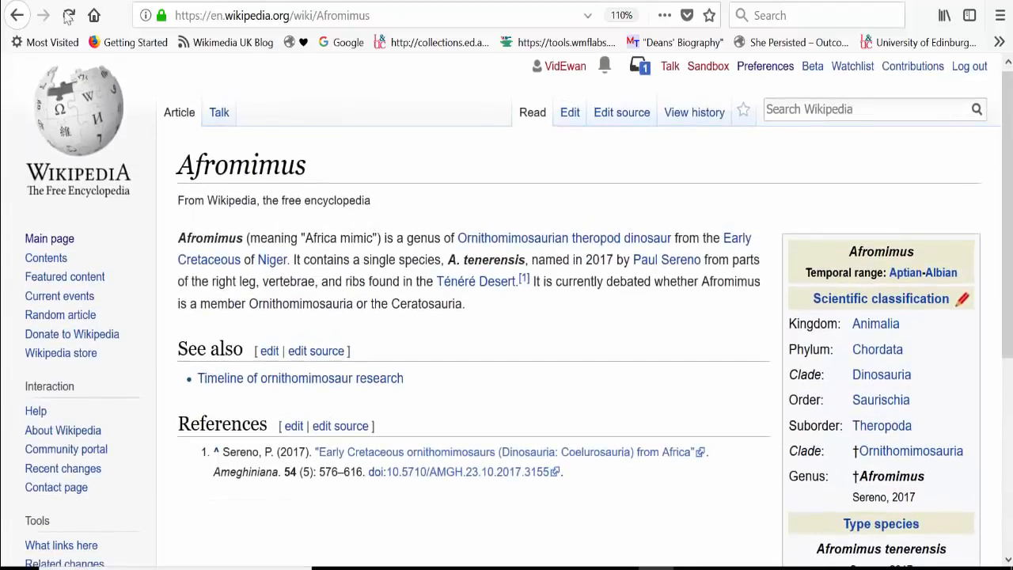
Step: Return to the Stegoceras talk page and read its discussion threads and GA Review comments
left_click(16, 15)
left_click(16, 15)
left_click(16, 15)
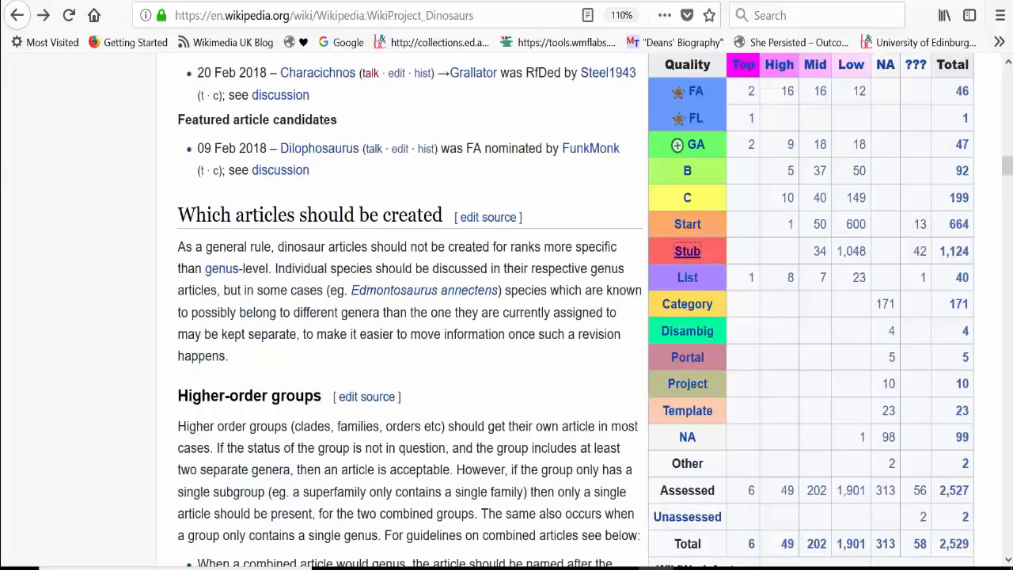
left_click(1000, 15)
left_click(60, 119)
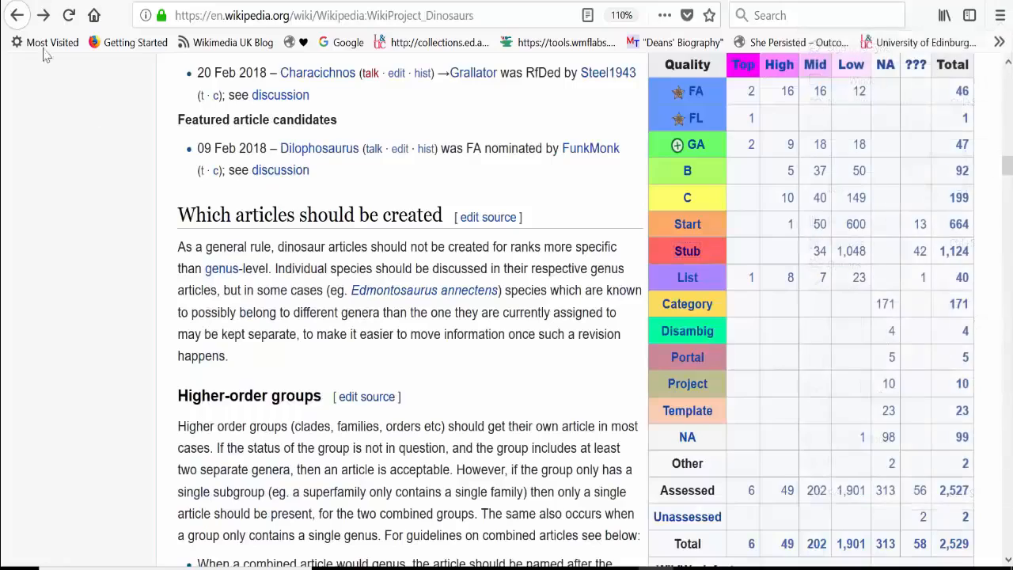
left_click(16, 15)
left_click_drag(1007, 111, 1009, 150)
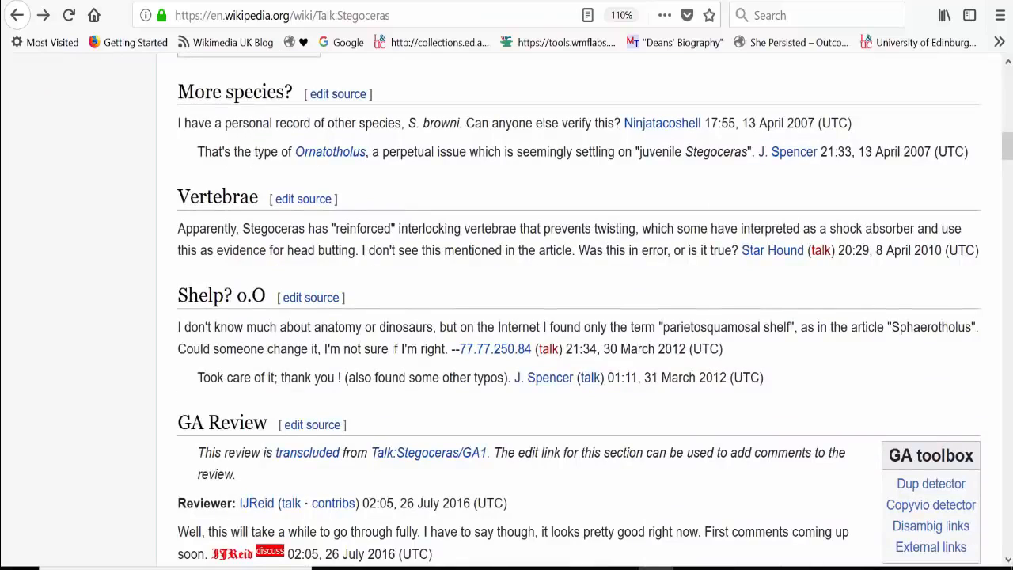
left_click_drag(1010, 161, 1010, 230)
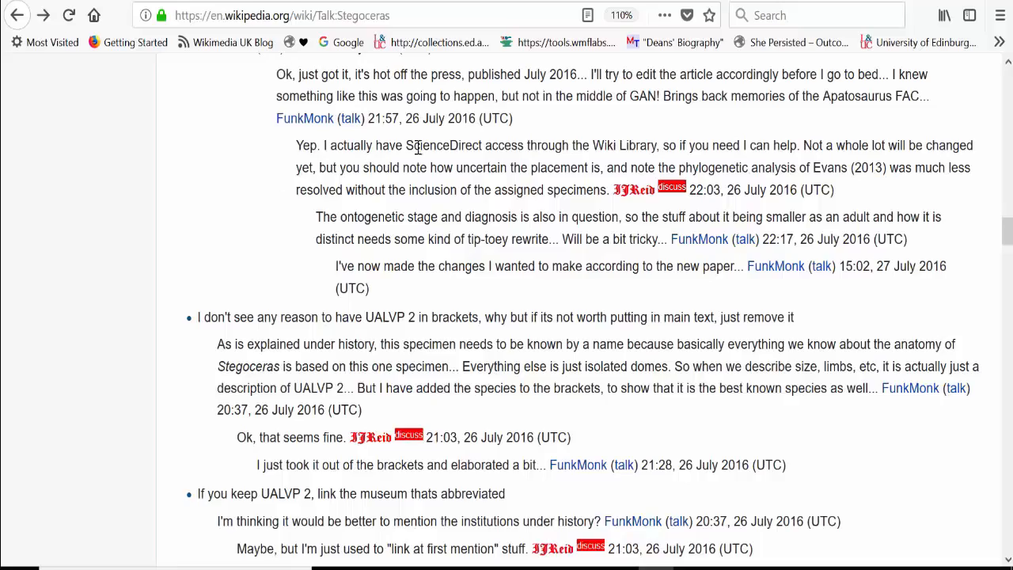
Step: Open the revision history of the Stegoceras talk page and look through its listed edits
left_click_drag(1005, 238, 1006, 79)
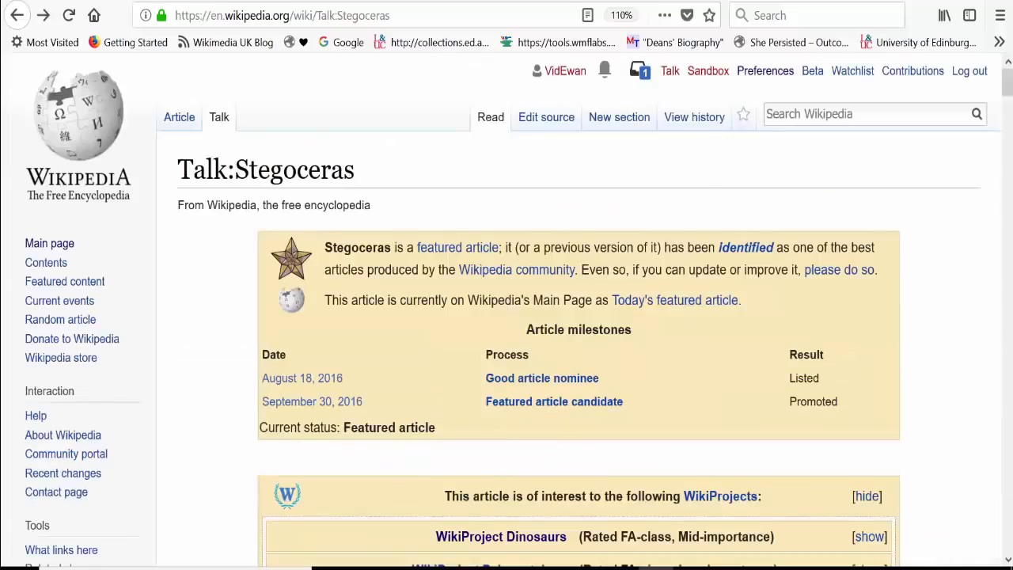
left_click(685, 122)
left_click_drag(1007, 159, 1007, 214)
left_click_drag(1009, 261, 1011, 239)
scroll(992, 231, "up", 2)
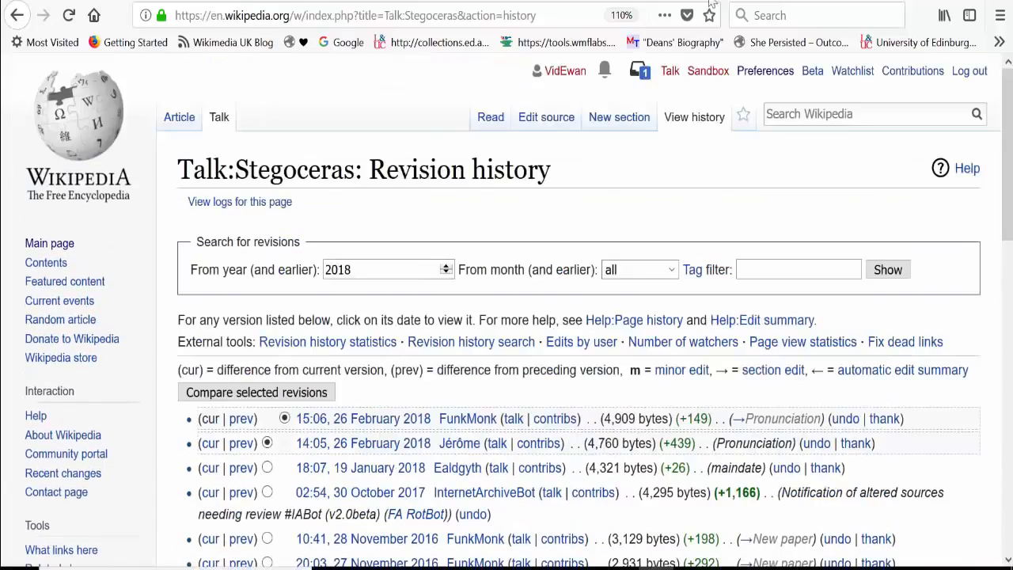
Step: Open the Stegoceras article's own revision history and examine the 26 February 2018 edits and their summaries
left_click(179, 116)
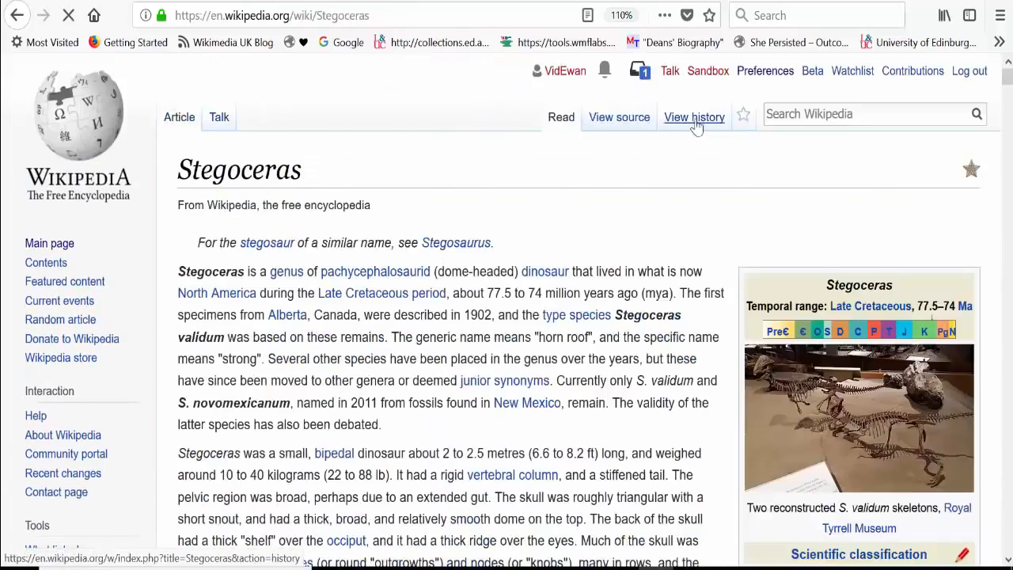
left_click(694, 117)
scroll(694, 117, "down", 3)
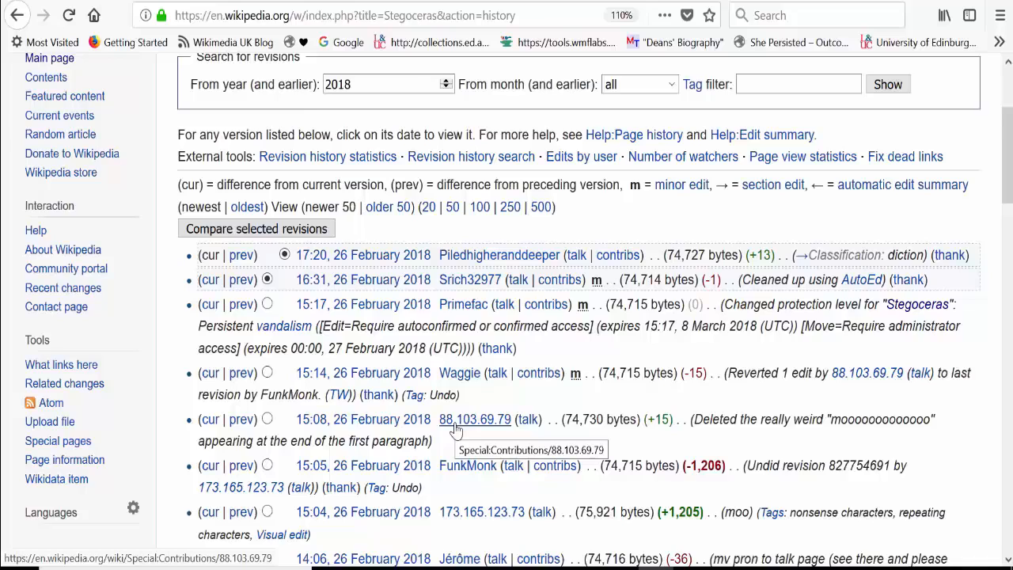
scroll(910, 317, "down", 1)
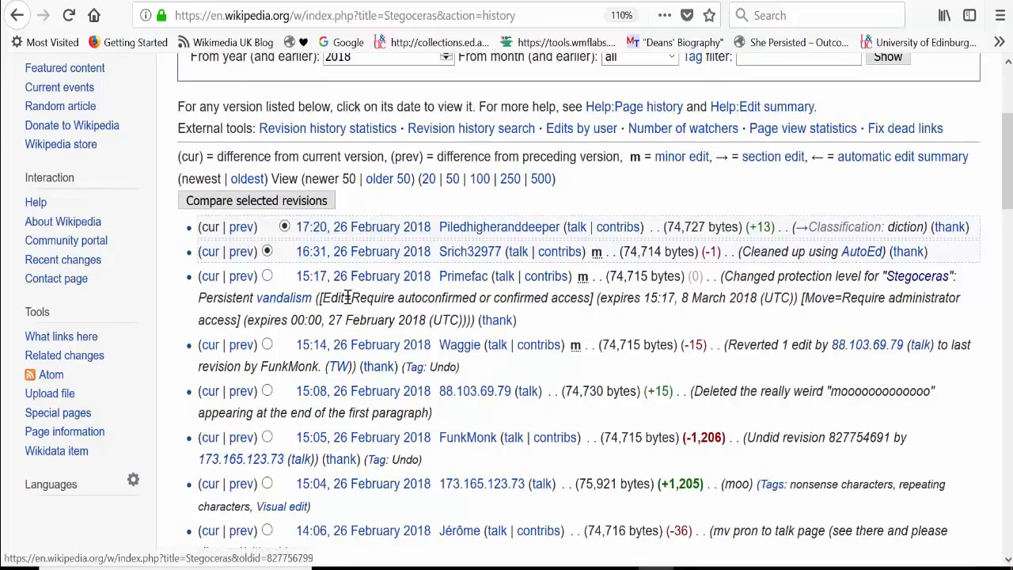
Step: View the 15:05, 26 February 2018 revision of Stegoceras and examine the rest of its revision history before returning to the article
left_click(337, 446)
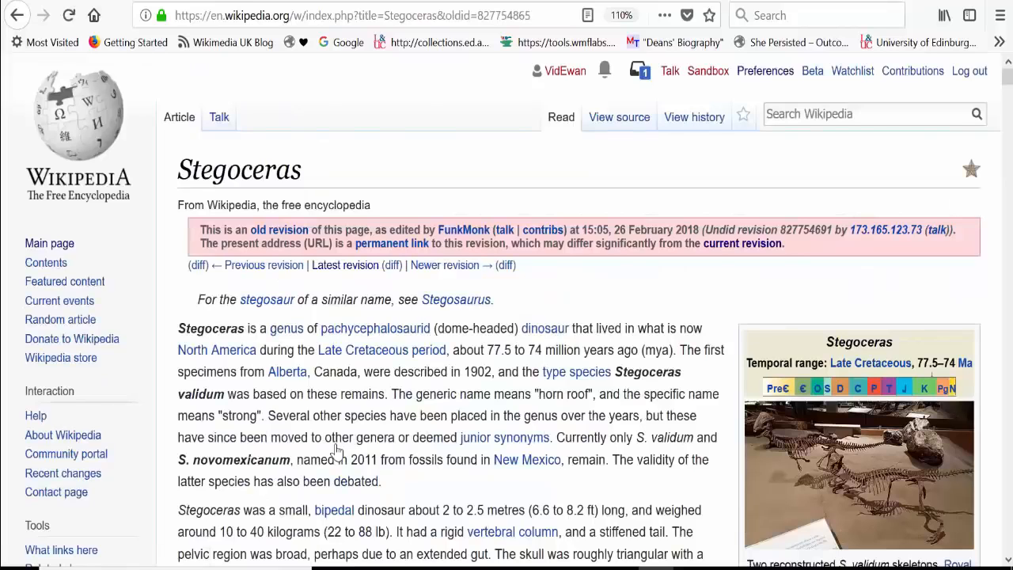
left_click(17, 15)
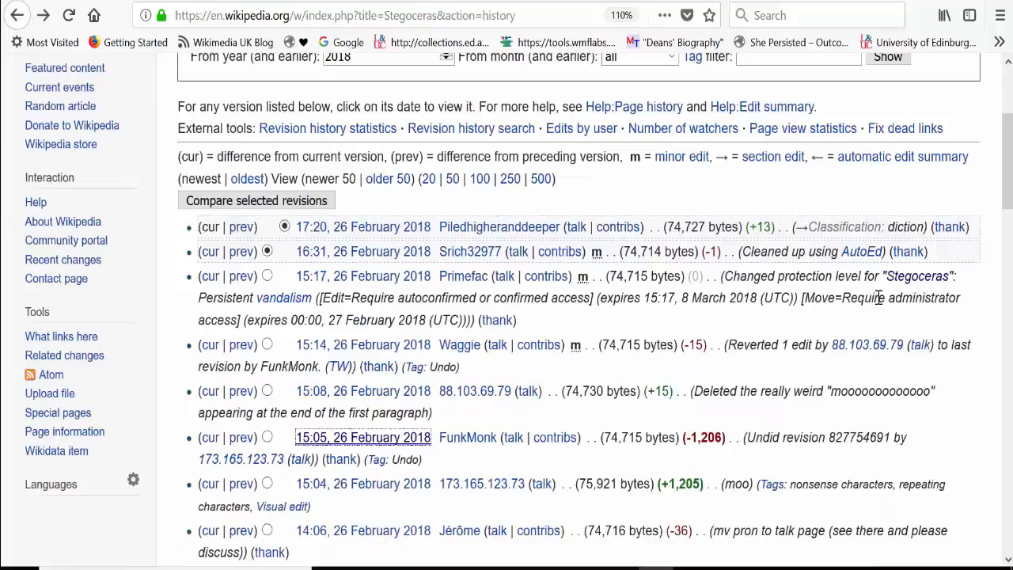
scroll(879, 298, "down", 2)
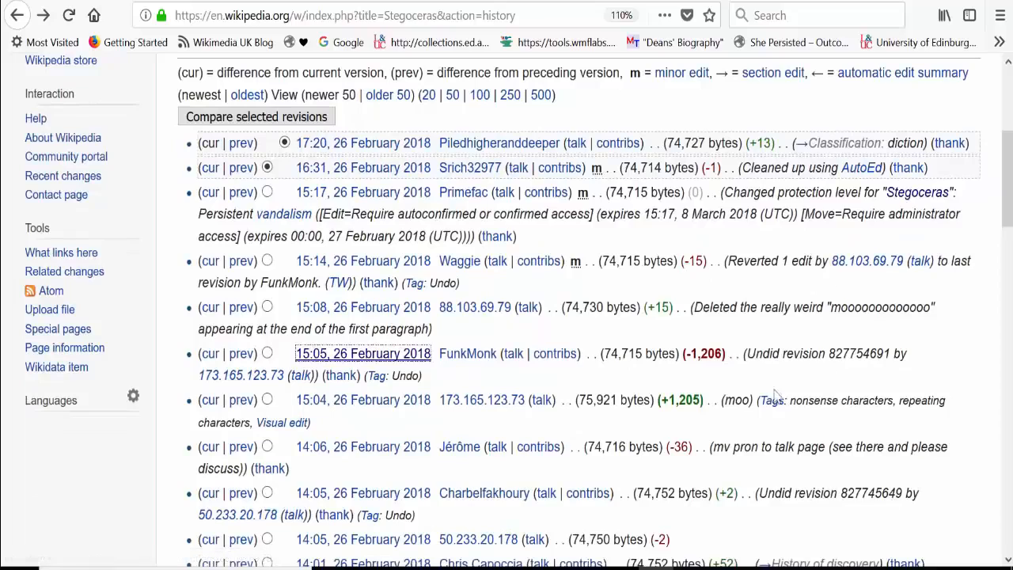
left_click_drag(1009, 213, 975, 554)
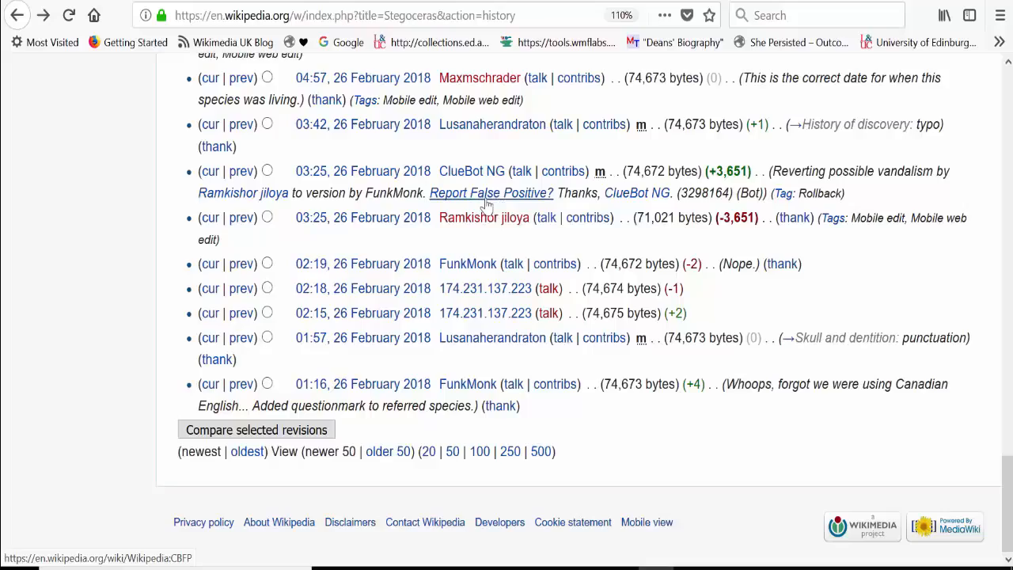
left_click_drag(1010, 477, 1010, 83)
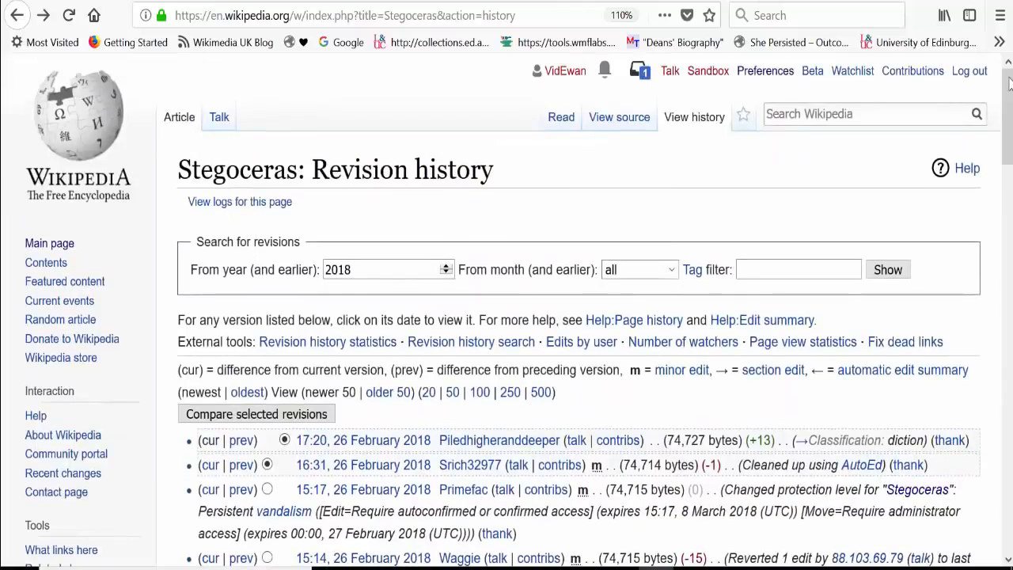
left_click(182, 118)
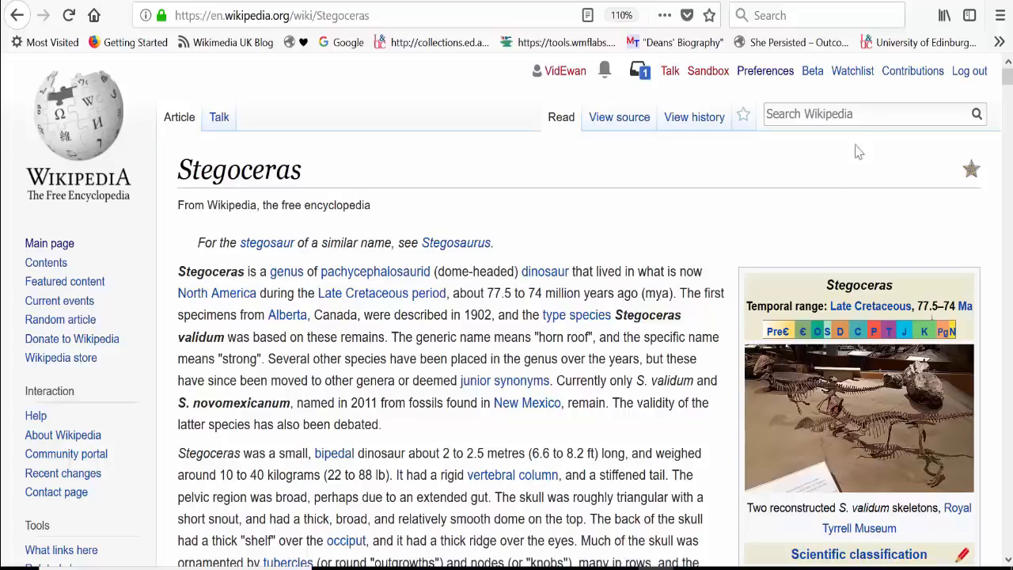
Step: Open the account's sandbox in the visual editor and start a new paragraph beneath the "Edit below this line" marker
left_click(703, 73)
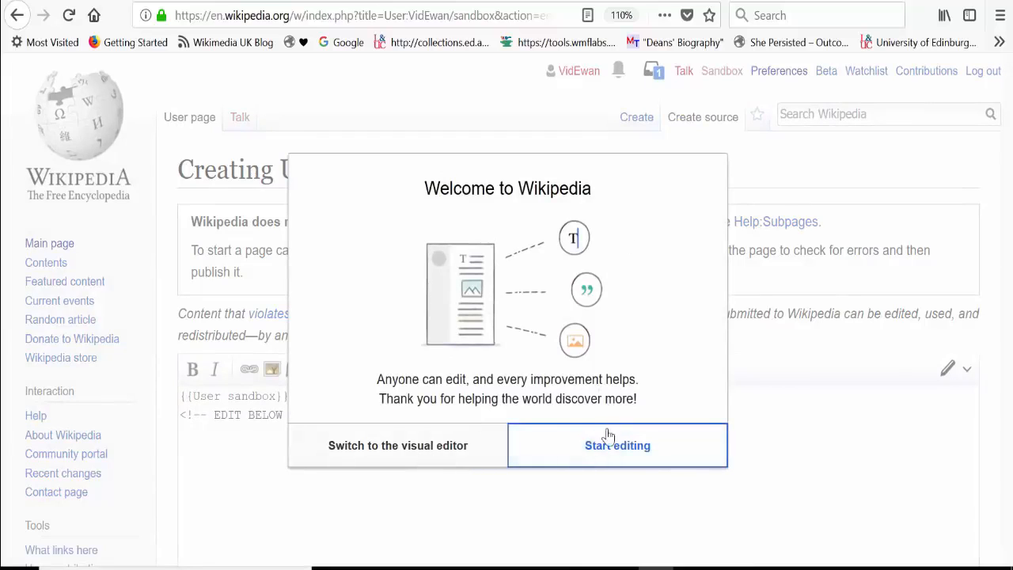
left_click(377, 457)
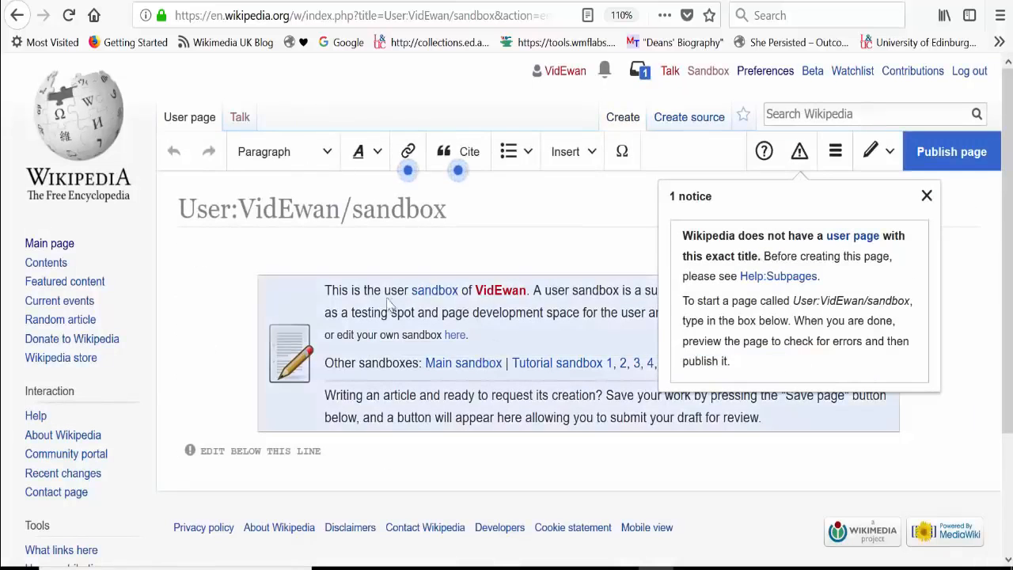
left_click(257, 479)
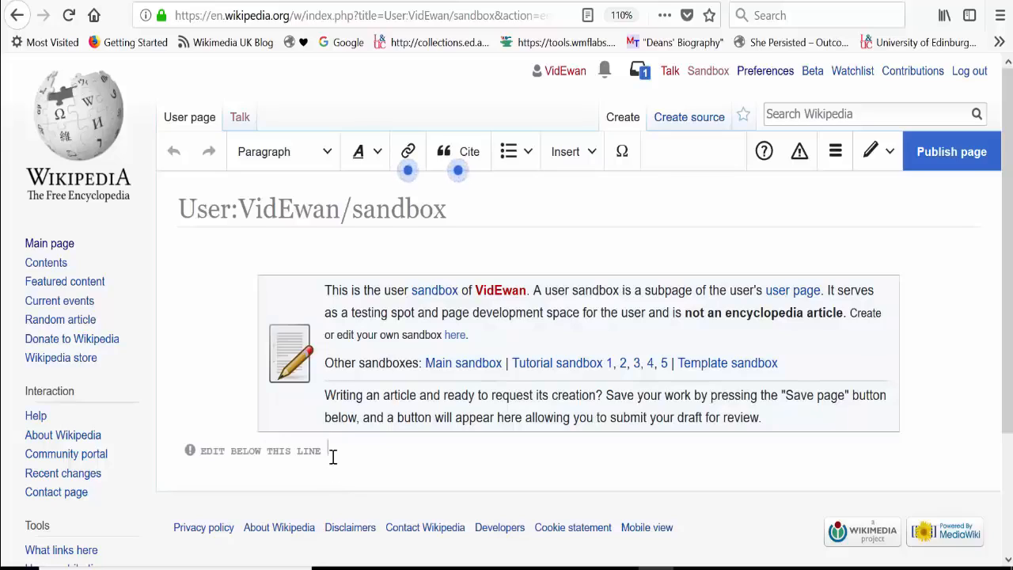
key("Return")
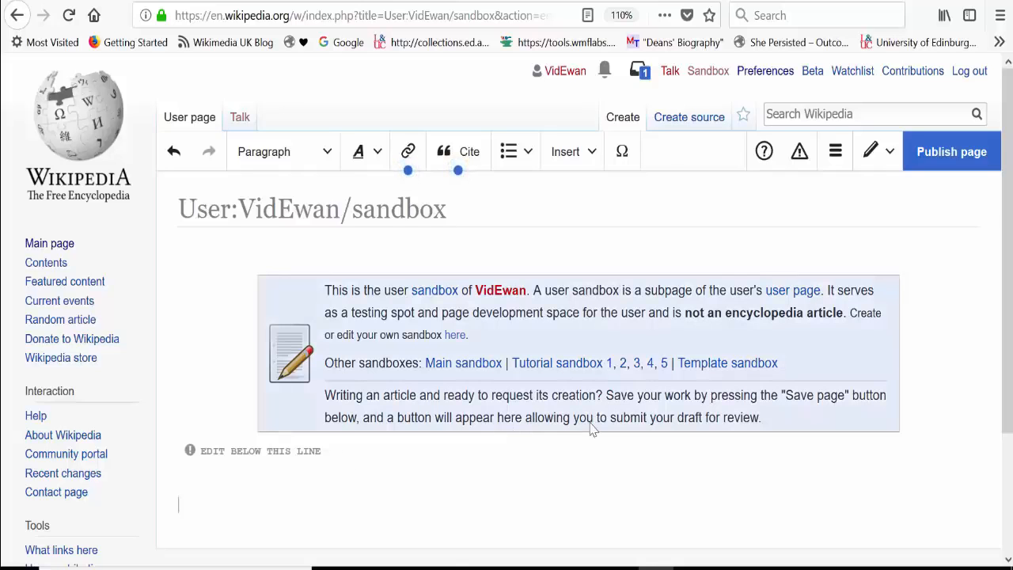
Step: Switch to PowerPoint, present slide 20 "What's a reliable source?" from the current slide, and reveal its points on reliable sources
mouse_move(467, 566)
left_click(562, 498)
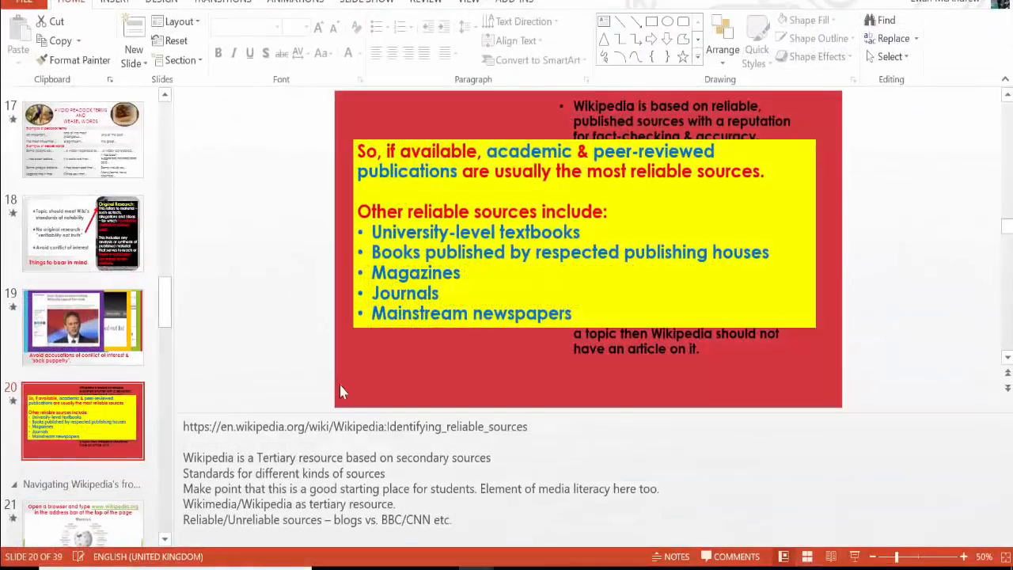
left_click(363, 2)
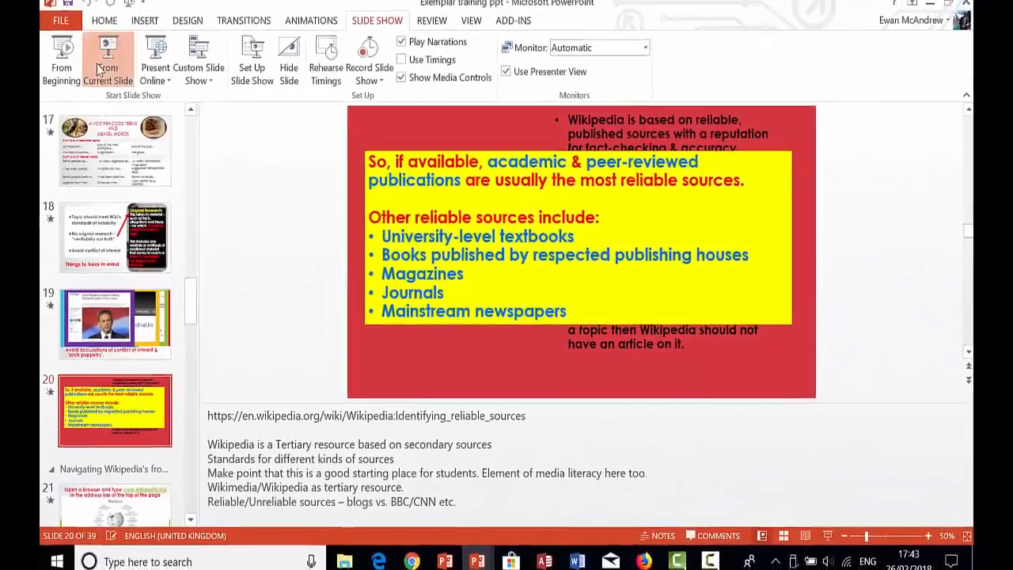
left_click(102, 70)
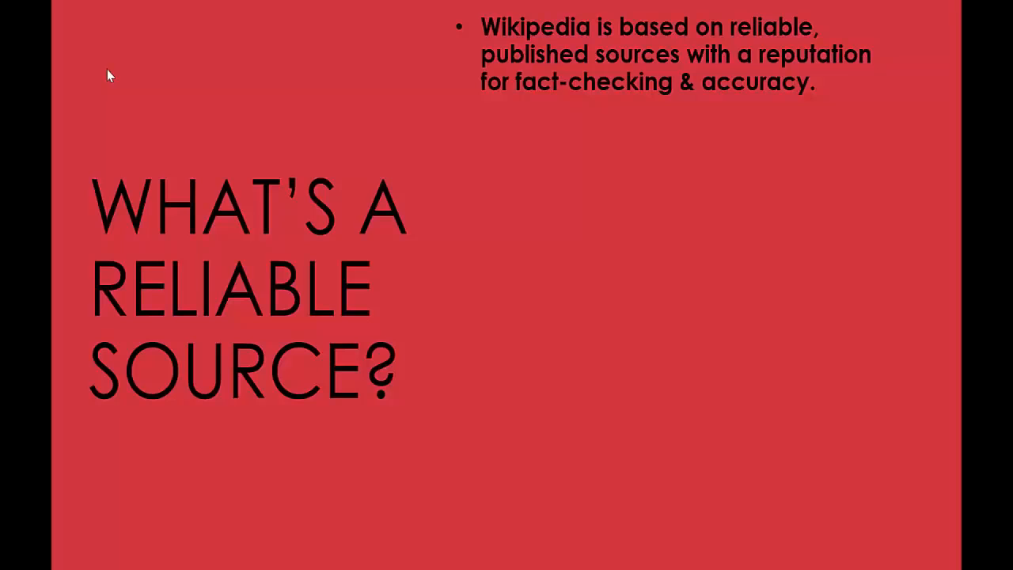
key("Right")
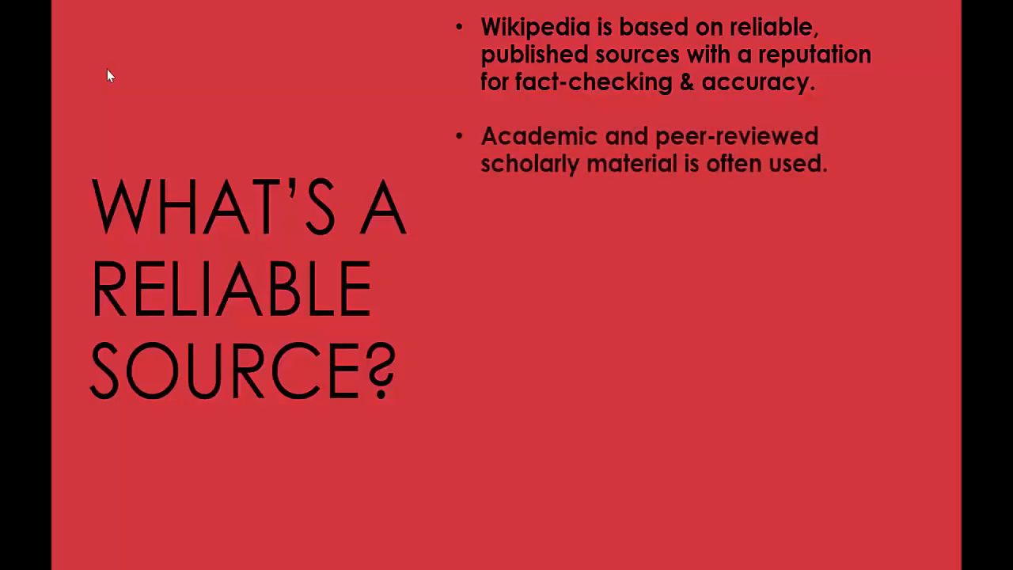
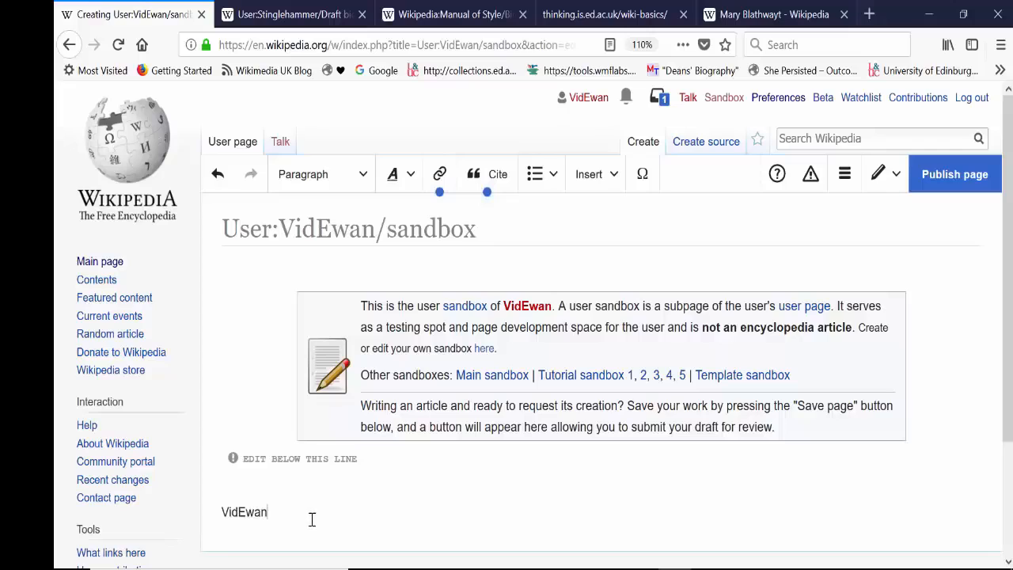
Step: Format the username line beneath the "Edit below this line" marker as a Heading and review the other paragraph styles
double_click(244, 513)
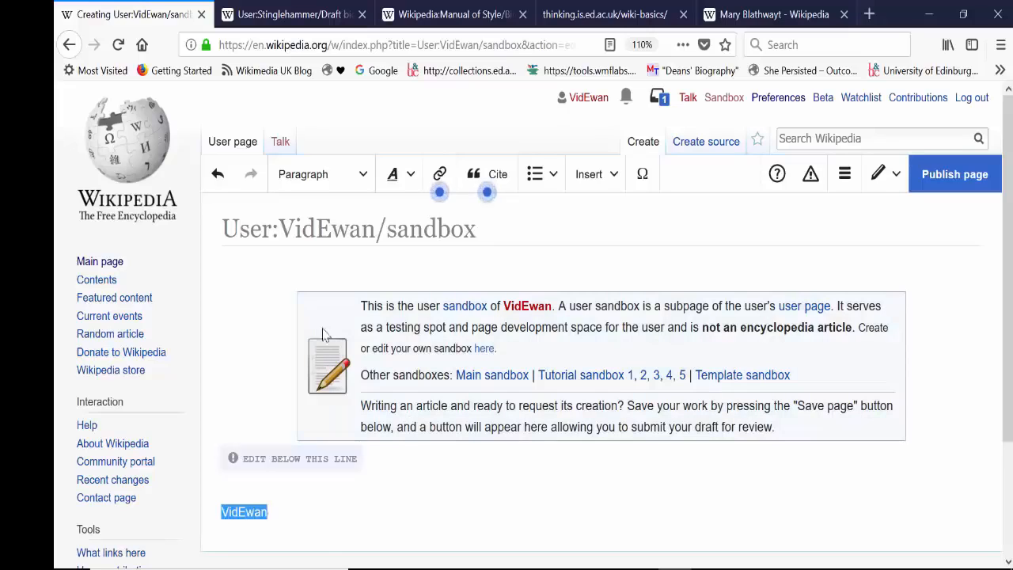
left_click(358, 181)
left_click(336, 252)
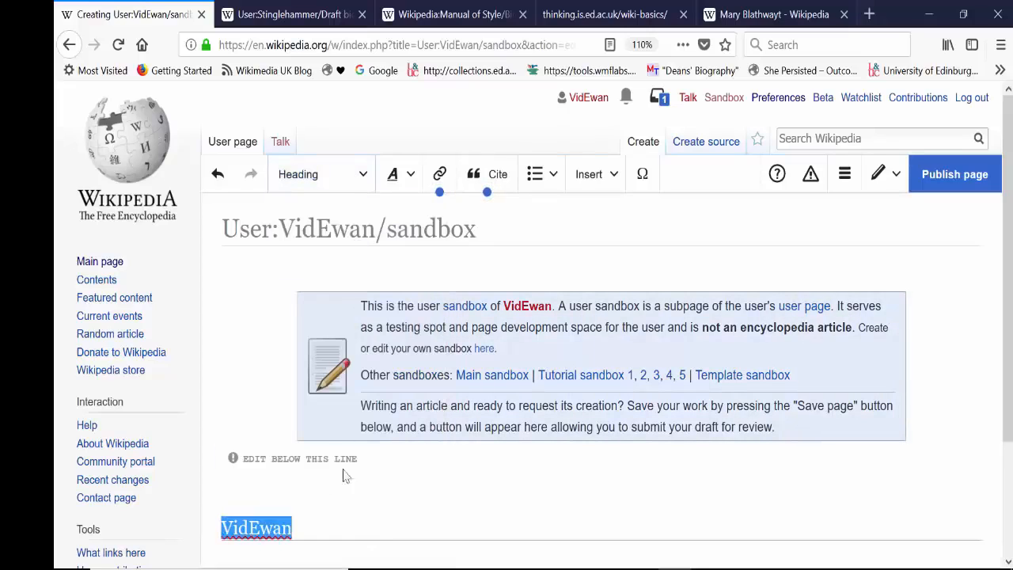
left_click(311, 533)
left_click_drag(311, 534, 203, 541)
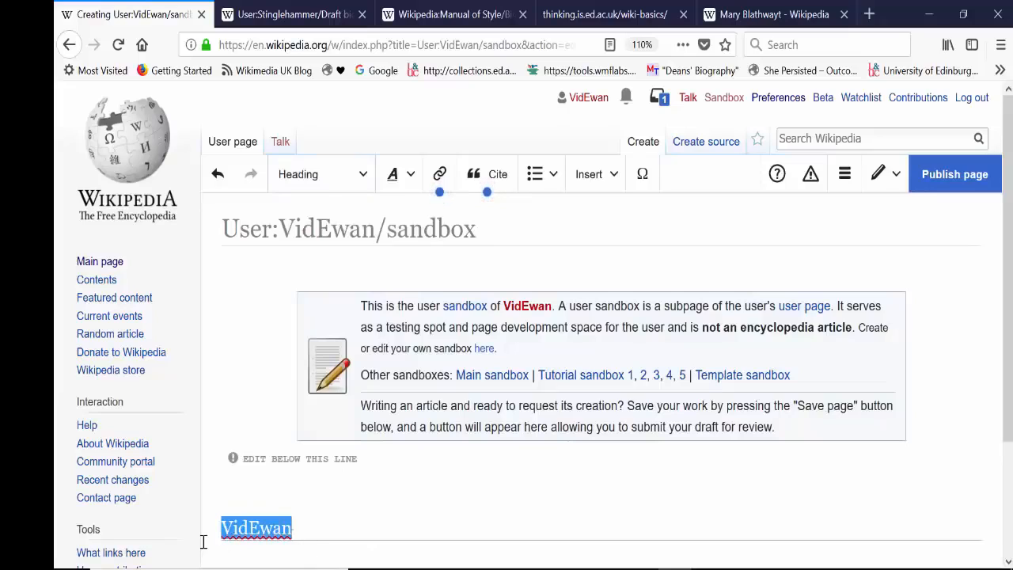
left_click(333, 179)
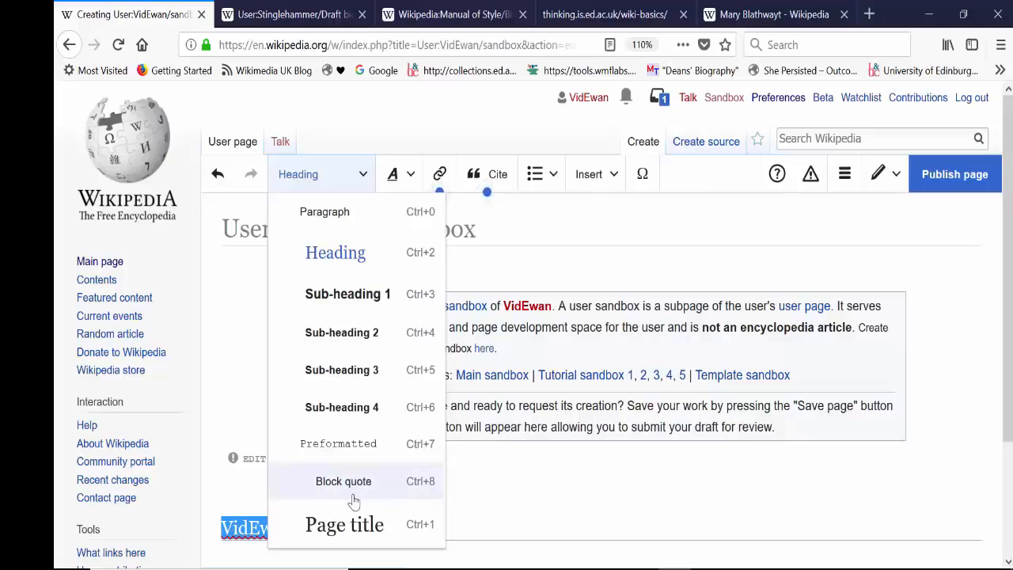
left_click(507, 481)
Step: Add the paragraph "I am learning how to edit Wikipedia." beneath the username heading
left_click(355, 532)
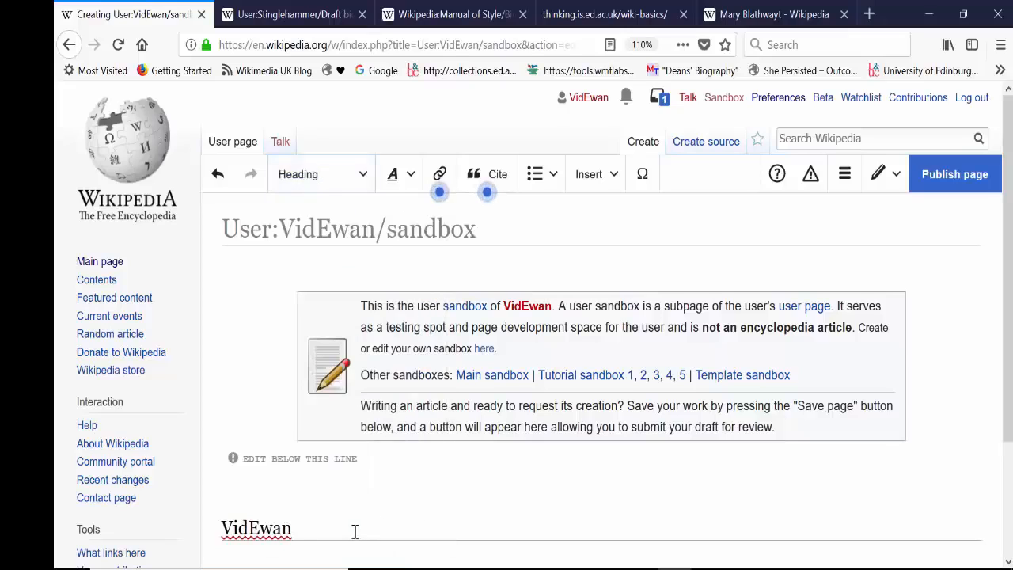
key("Return")
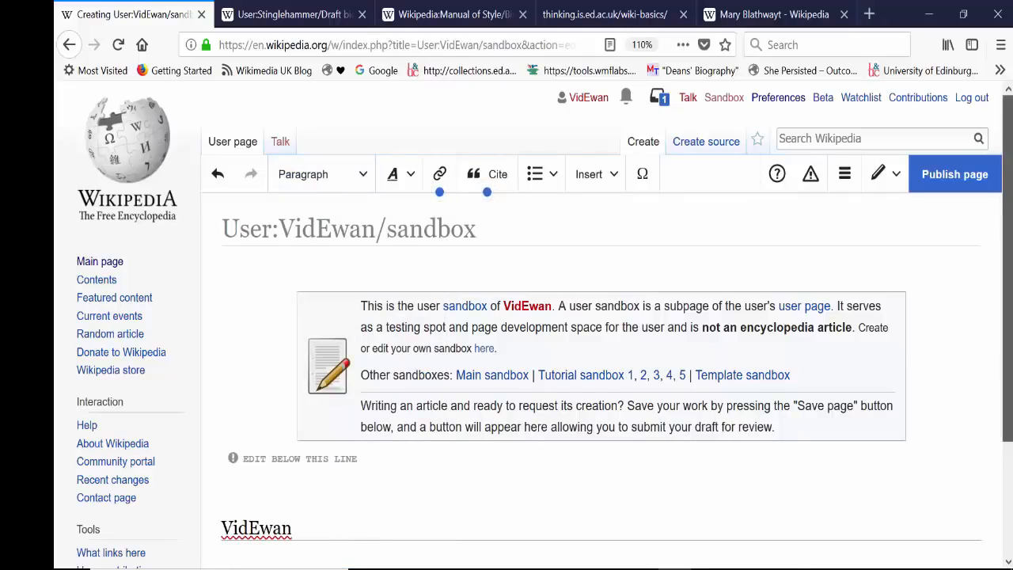
scroll(1007, 277, "down", 3)
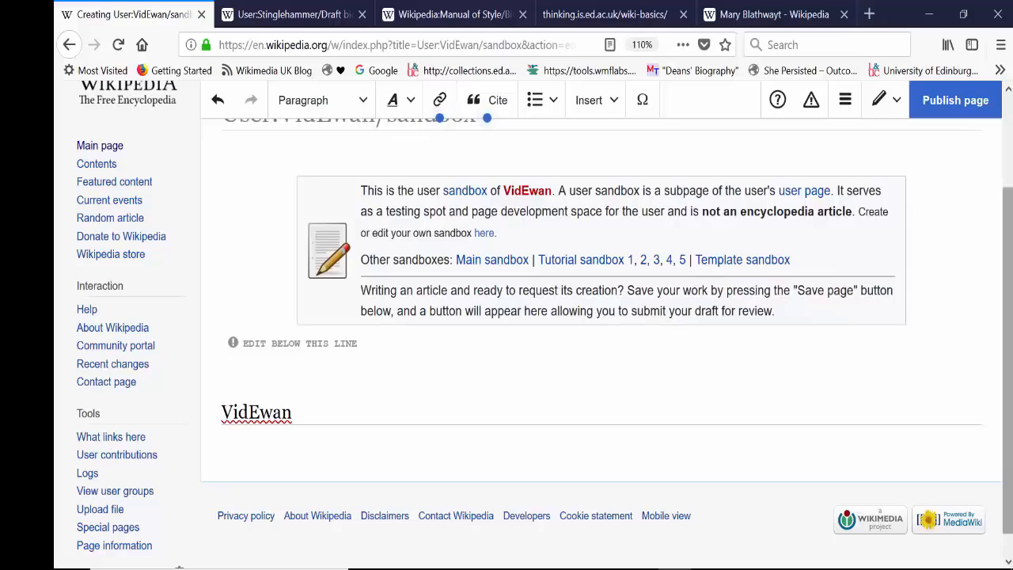
type("learning")
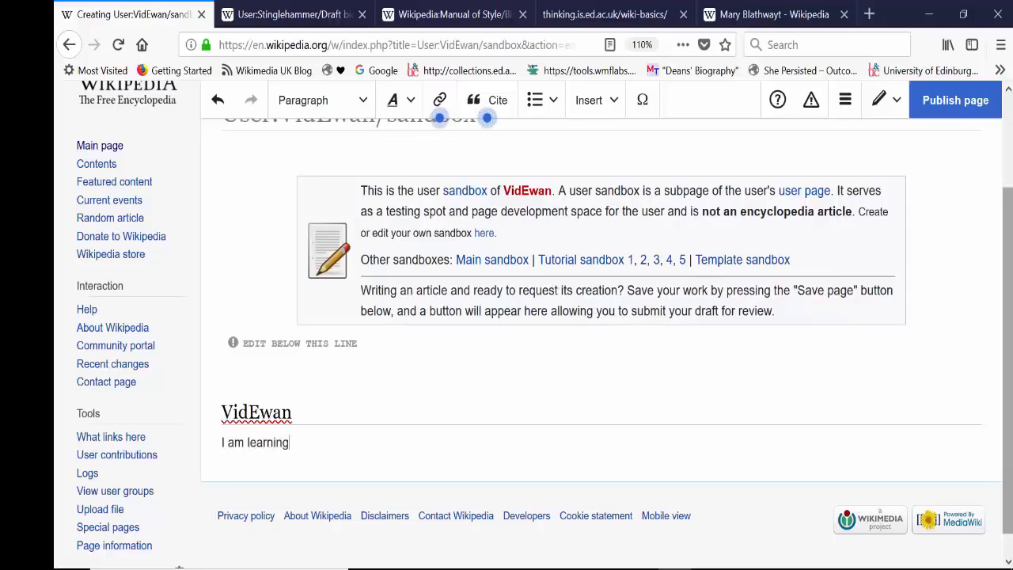
type(" how to edi")
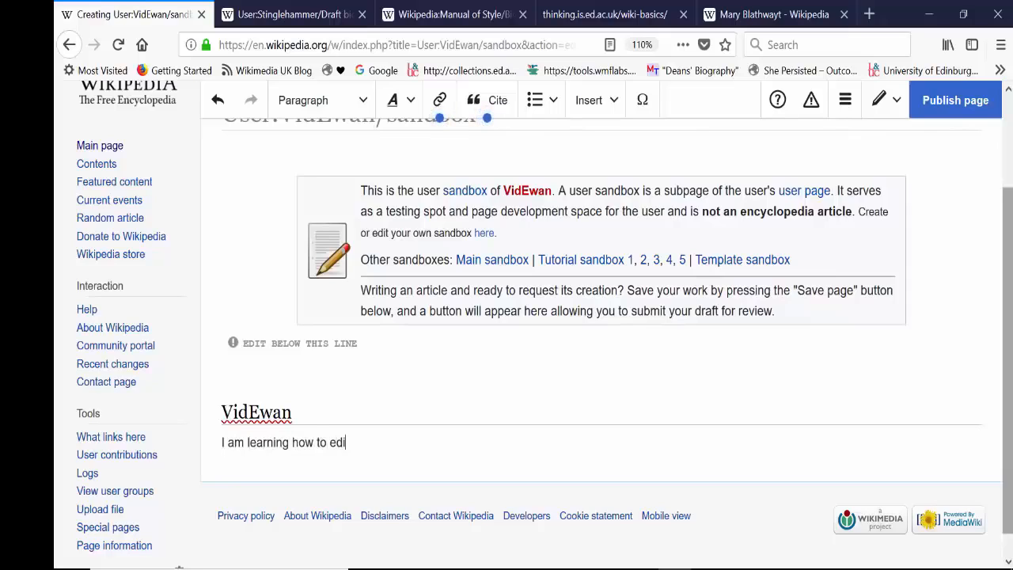
type("t Wikipedia.")
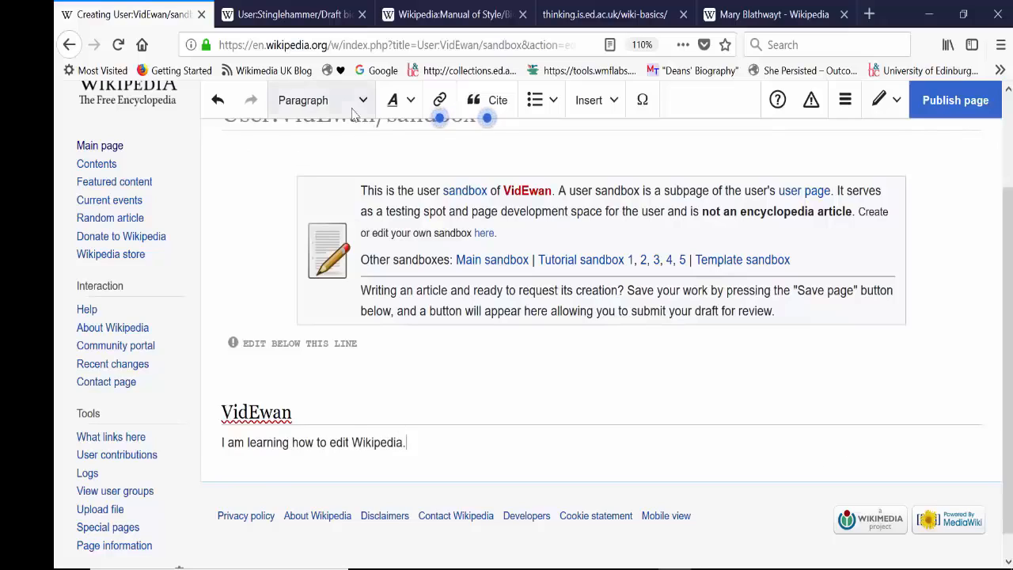
Step: Make the word "learning" bold and review the full set of text styling options
left_click_drag(292, 443, 251, 445)
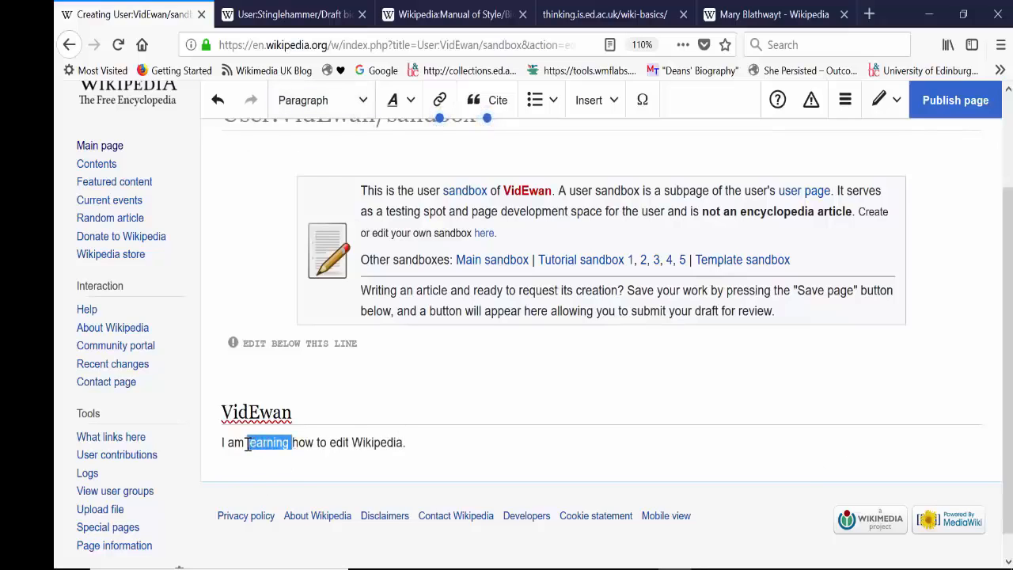
left_click(400, 112)
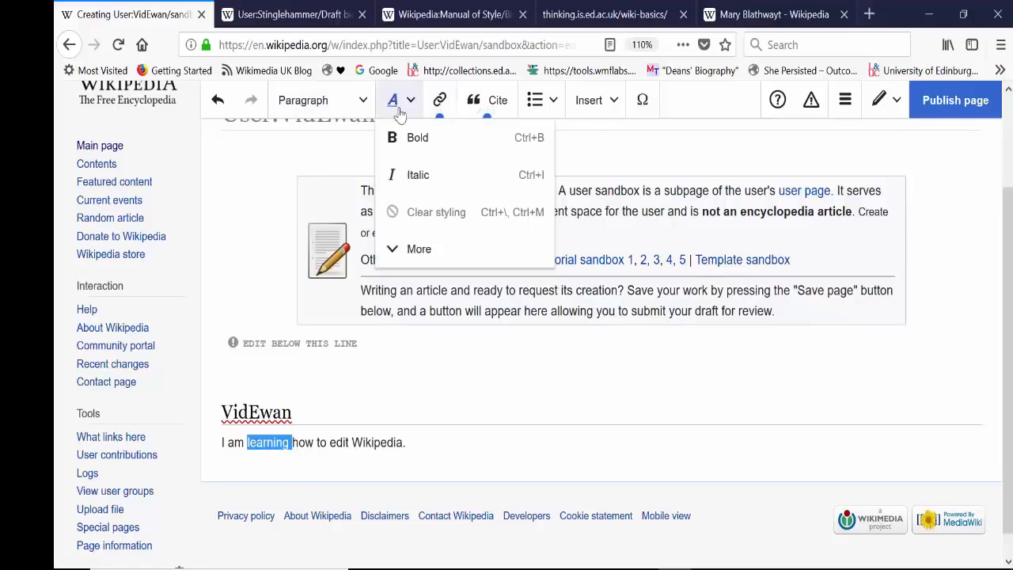
left_click(417, 248)
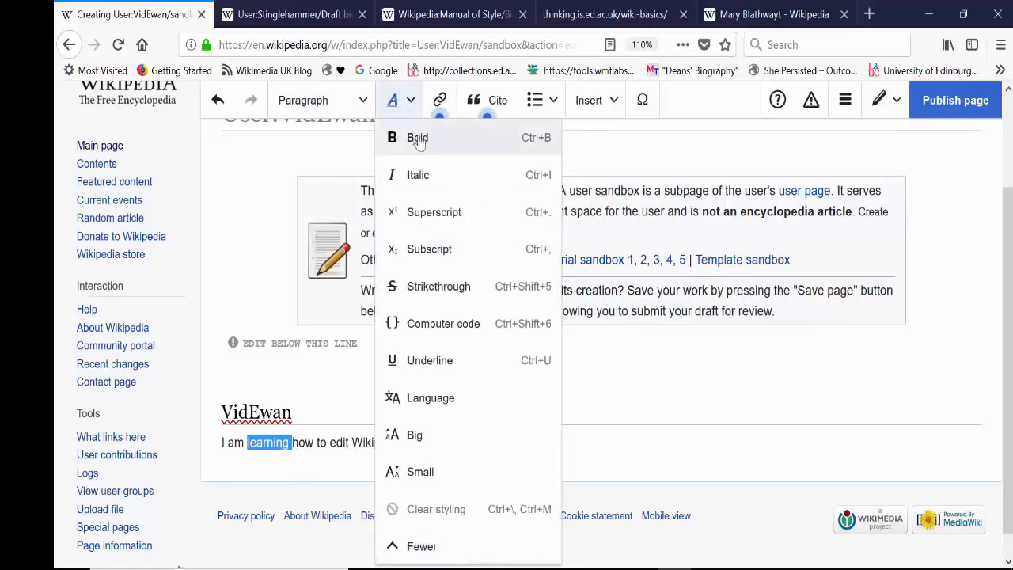
left_click(417, 139)
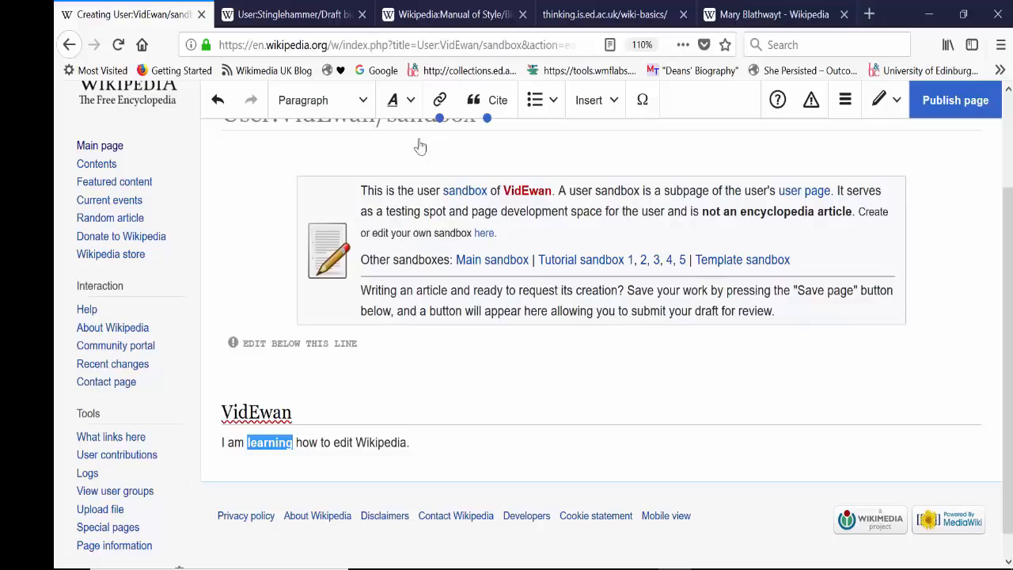
left_click(317, 441)
left_click_drag(293, 440, 246, 437)
left_click(394, 101)
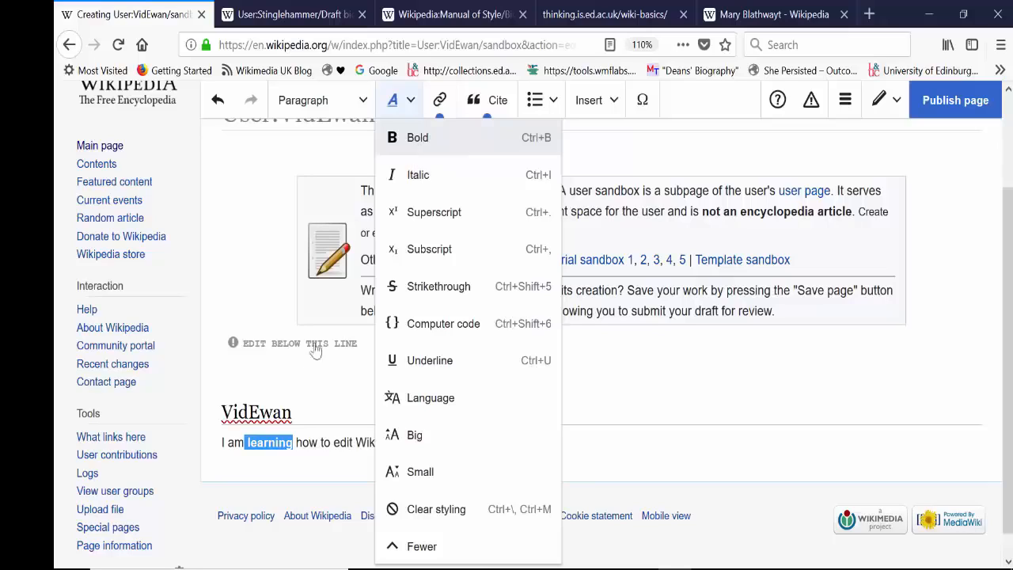
left_click(312, 455)
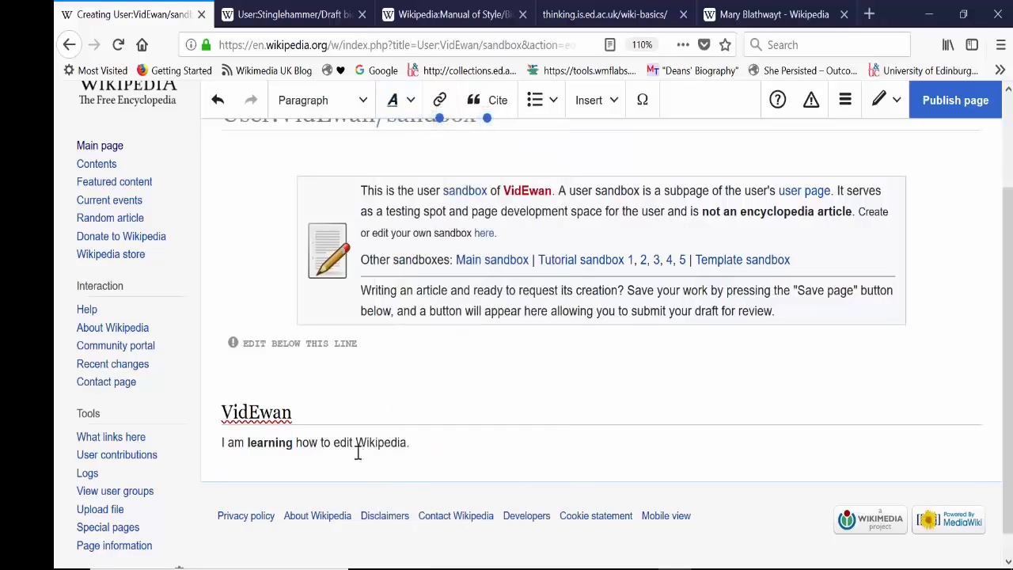
Step: Link the word "Wikipedia" in the first sentence to the Wikipedia article
left_click_drag(357, 444, 408, 443)
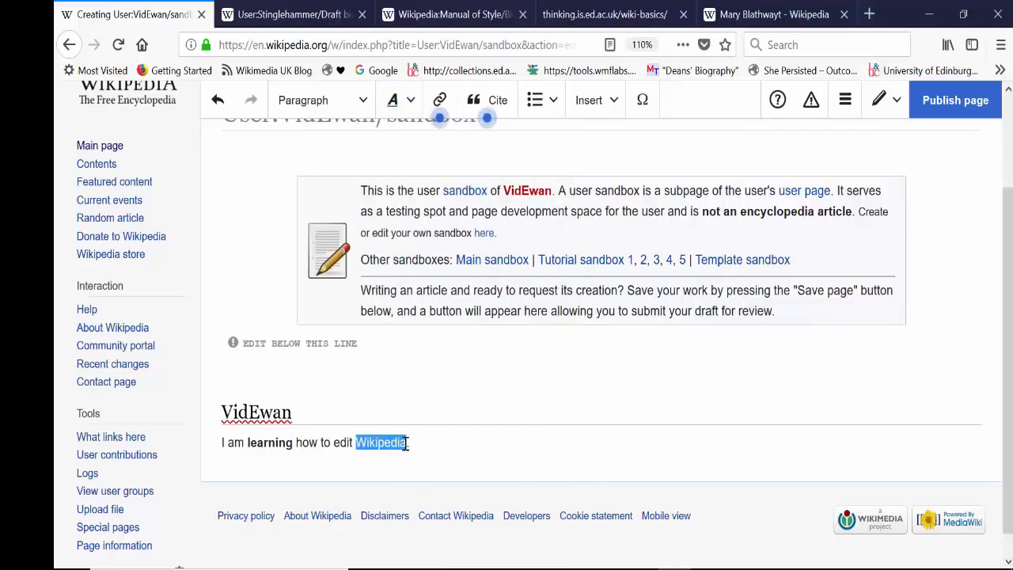
left_click(440, 102)
left_click(371, 406)
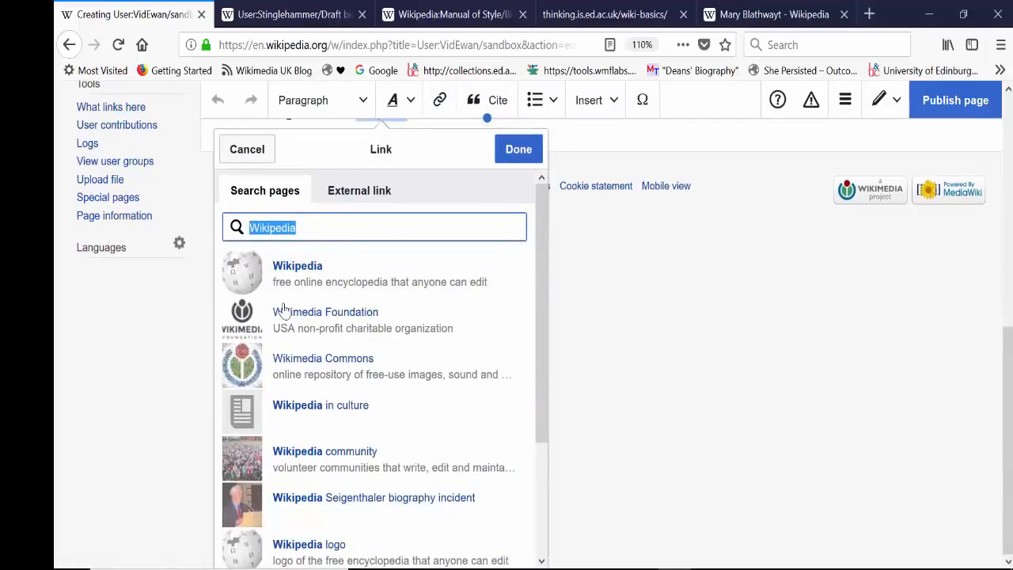
left_click(314, 274)
Step: Add a new paragraph reading "I am studying at University of Hogwarts."
left_click(428, 434)
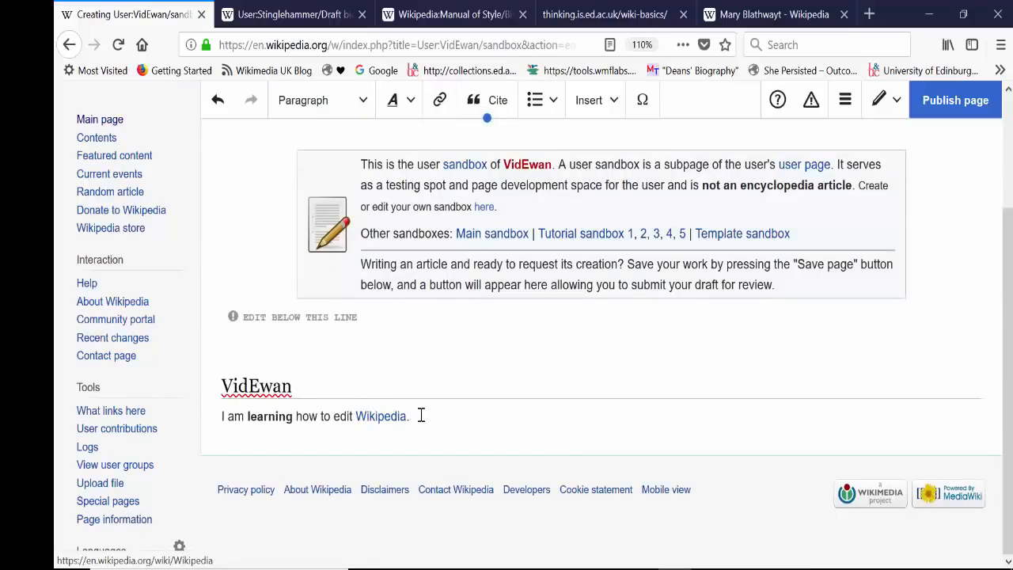
key("Return")
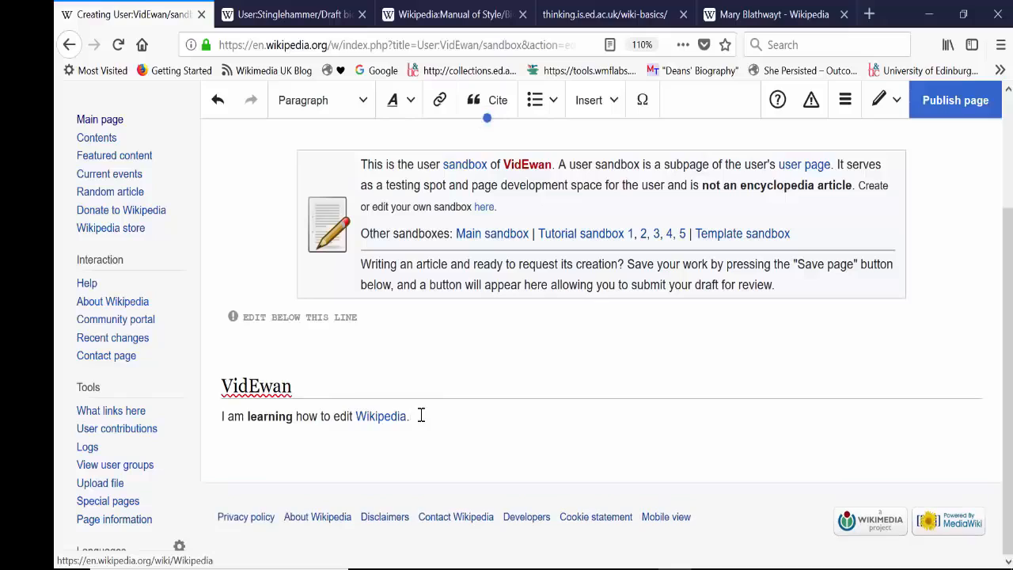
type("I am studying at")
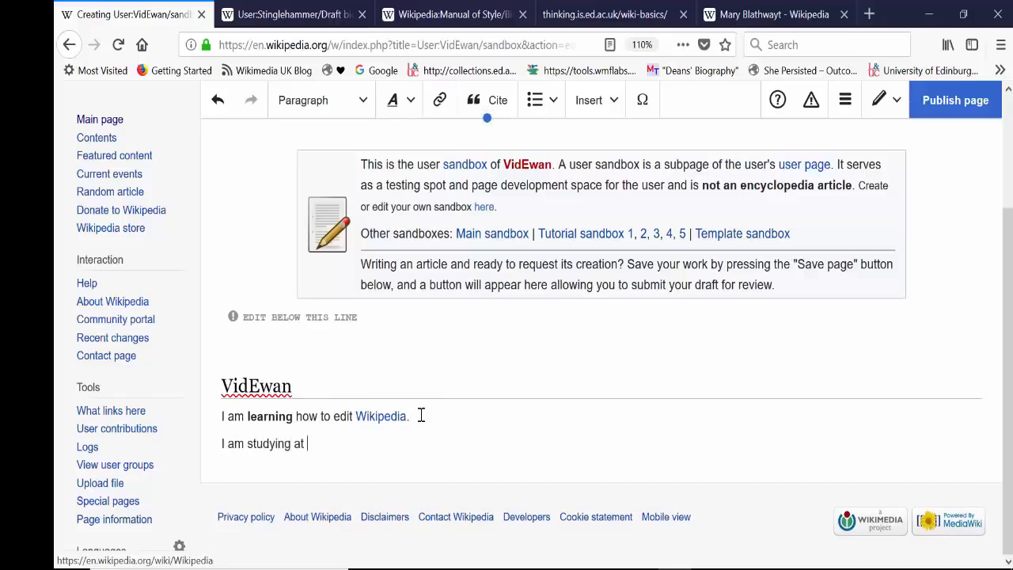
type(" University of Hogwarts")
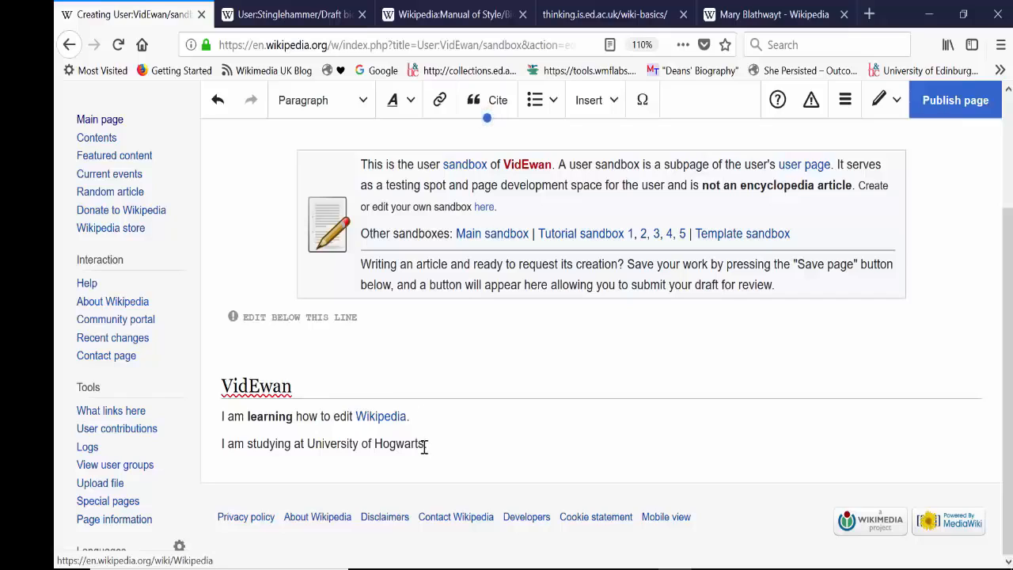
Step: Link "University of Hogwarts" to the not-yet-created page of the same name
left_click_drag(424, 445, 307, 439)
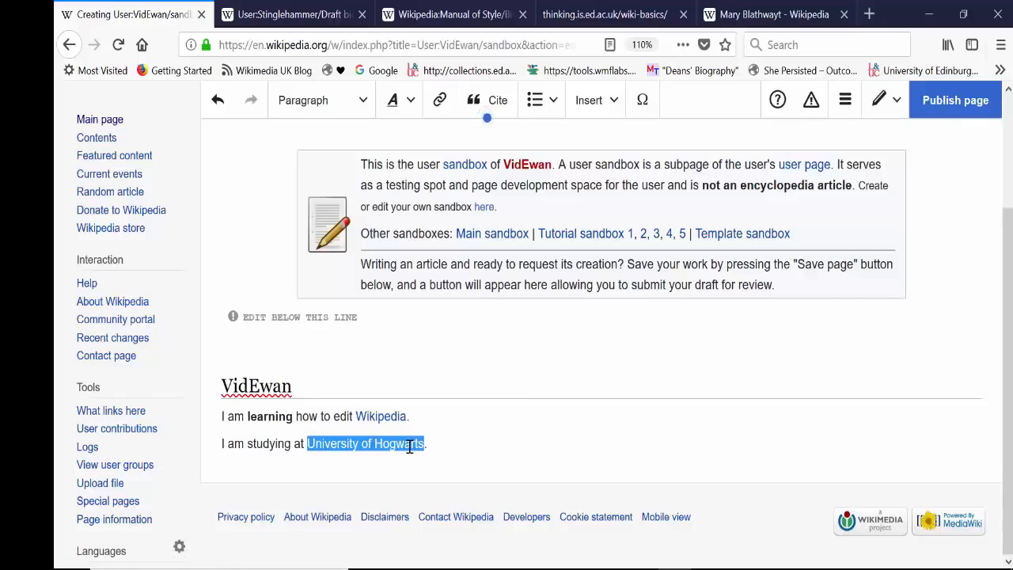
left_click(439, 100)
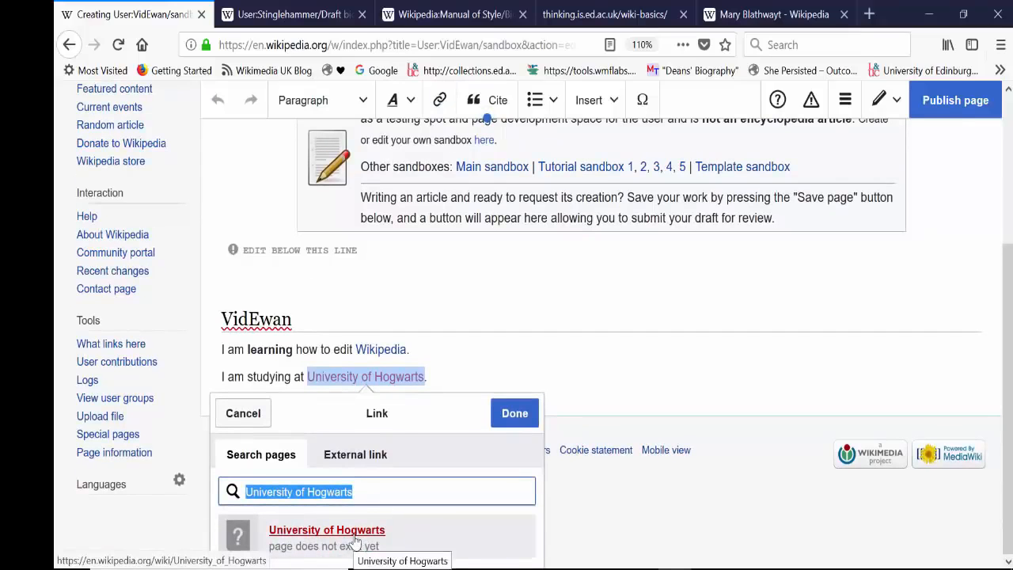
left_click(355, 540)
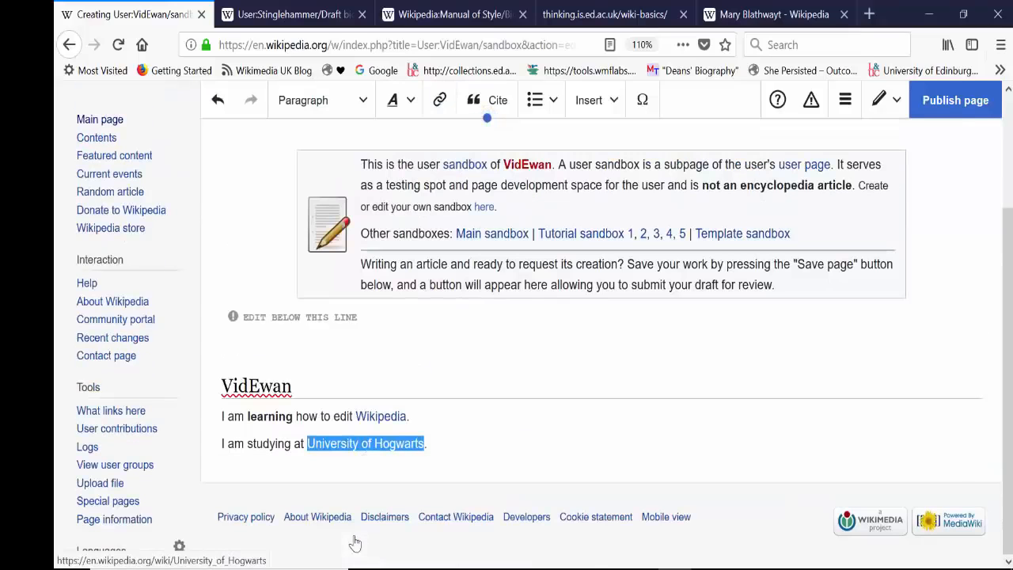
Step: Add the line "My example citation" below the Hogwarts sentence and format it as a Heading
left_click(418, 469)
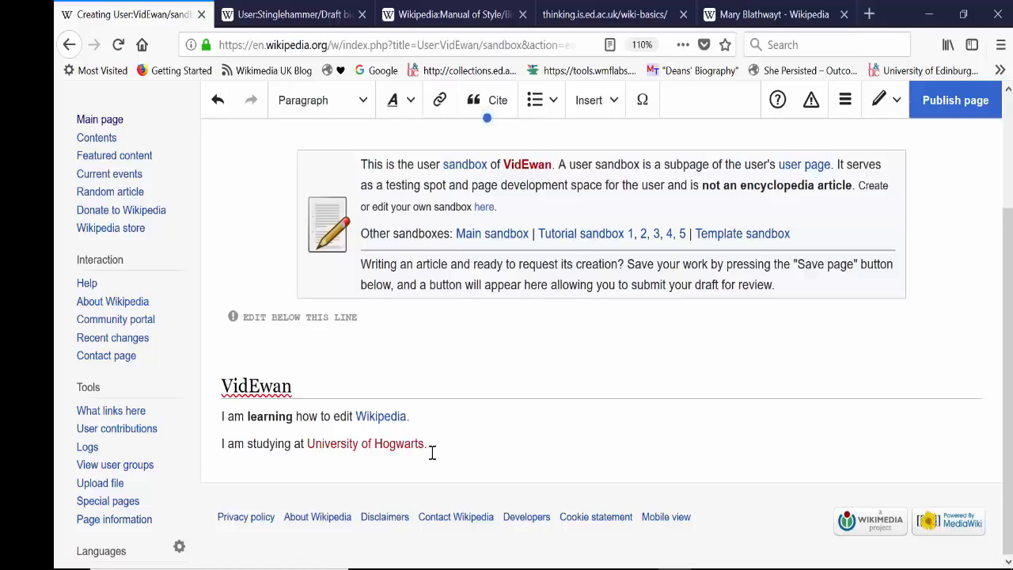
key("Return")
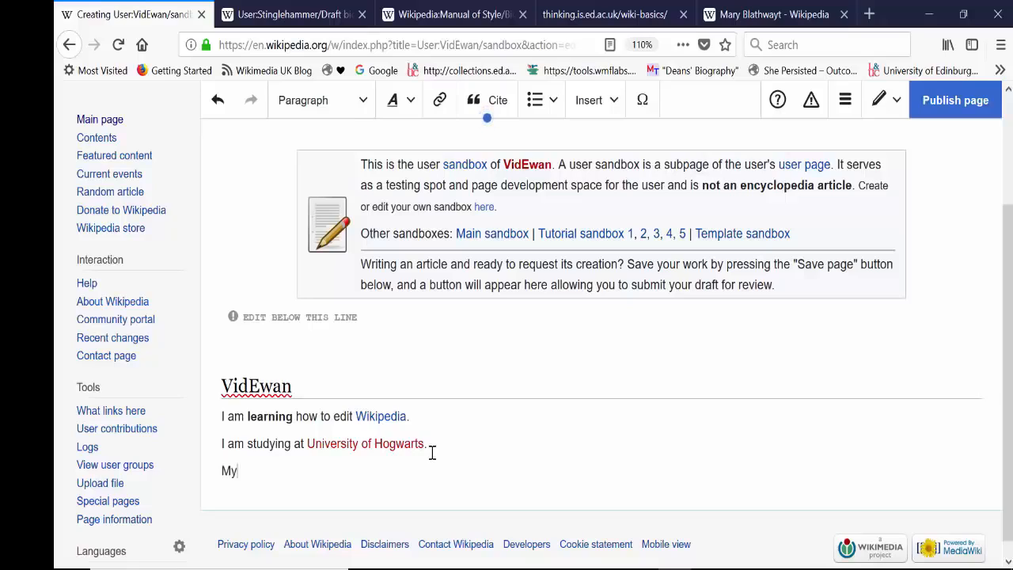
type("y example citation")
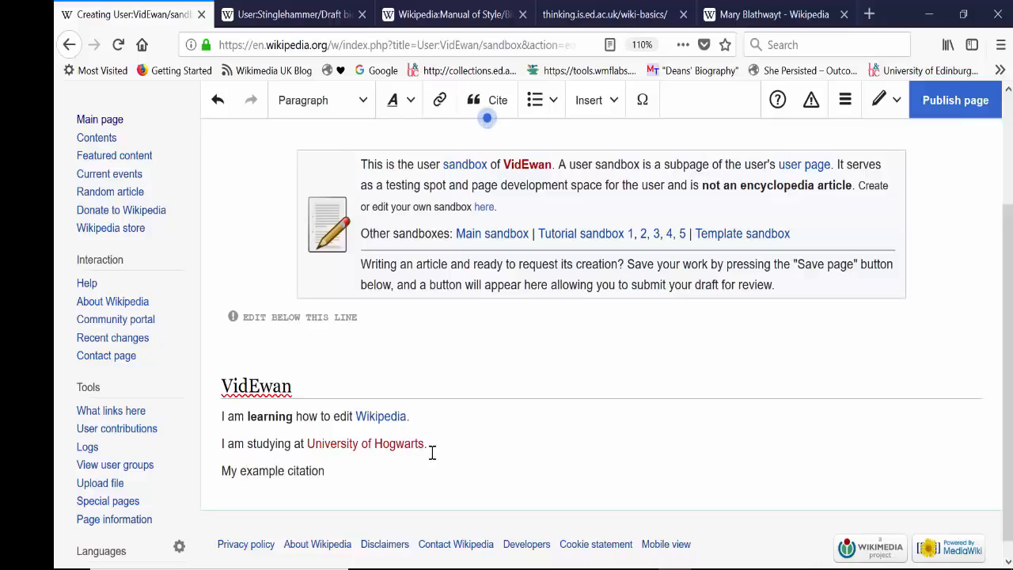
left_click_drag(357, 473, 201, 481)
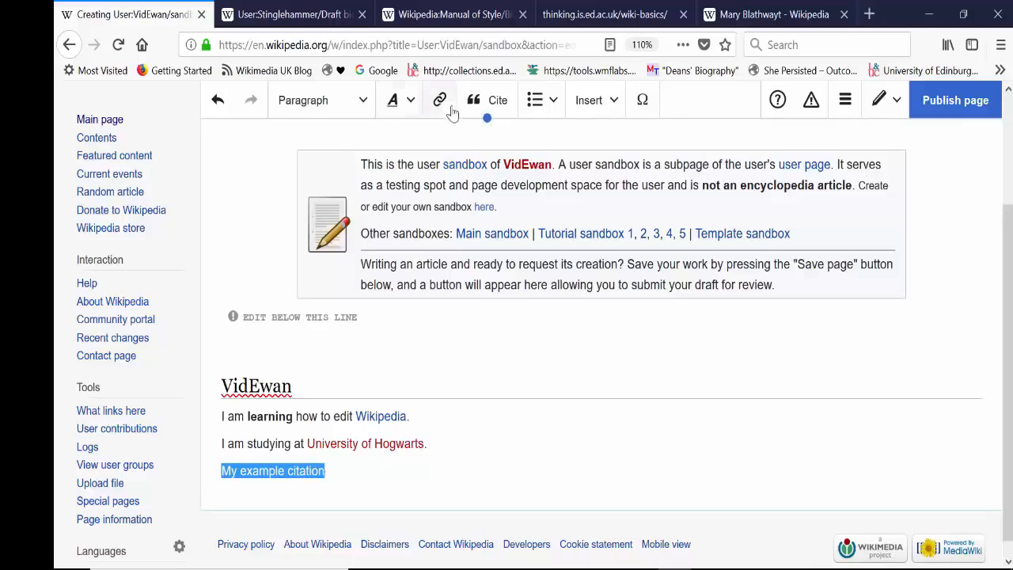
left_click(322, 103)
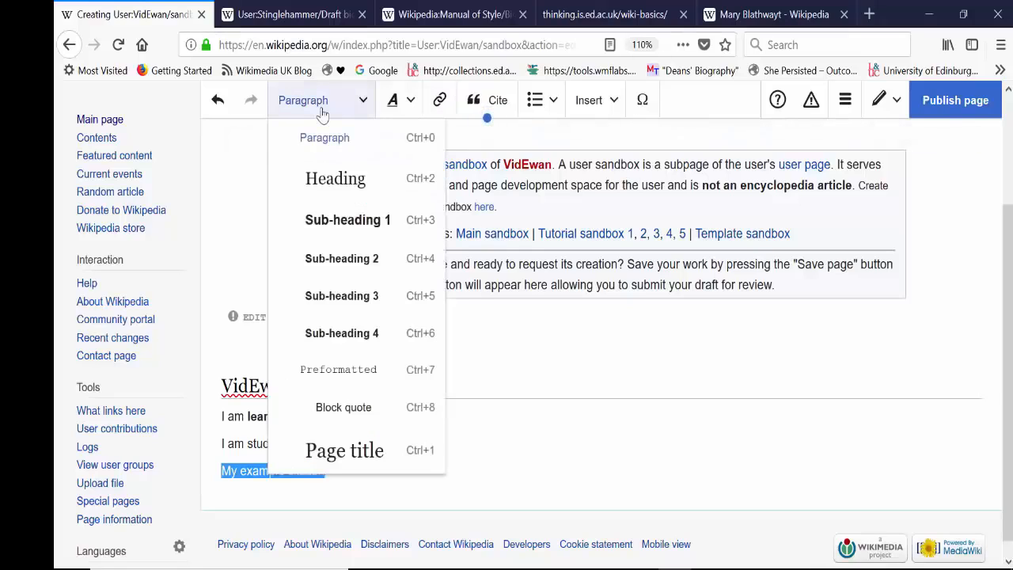
left_click(329, 183)
Step: Begin a sentence beneath the "My example citation" heading with "I read an interesting article on the Guardian today about"
left_click(391, 480)
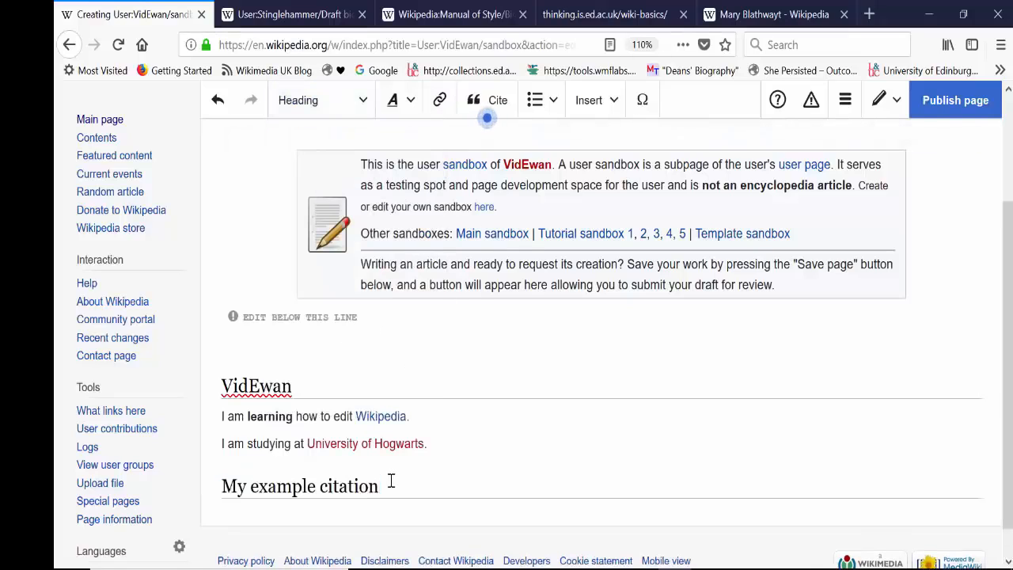
key("Return")
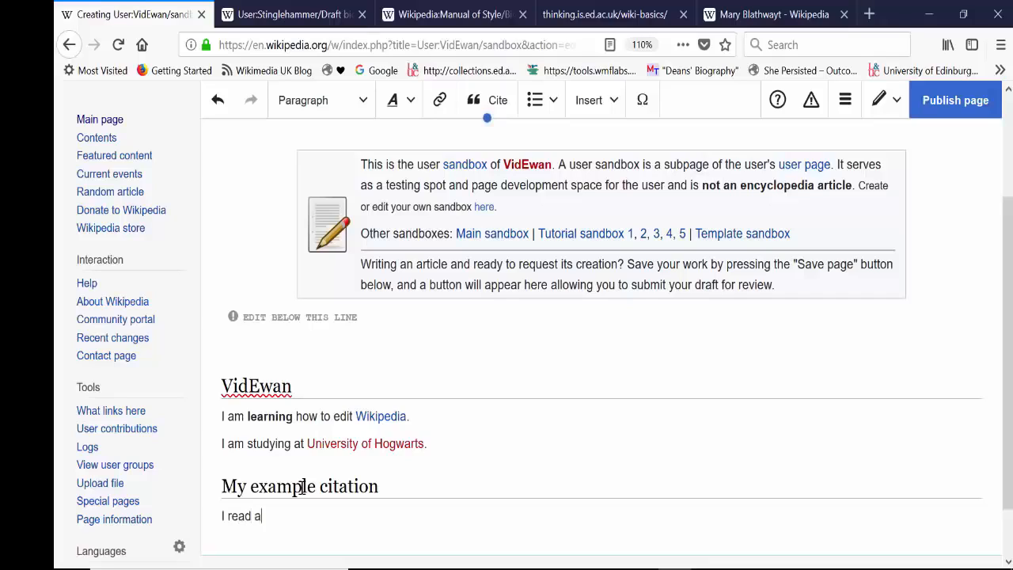
type("I read an inter")
type("sting")
key("BackSpace")
key("BackSpace")
type("sting article on")
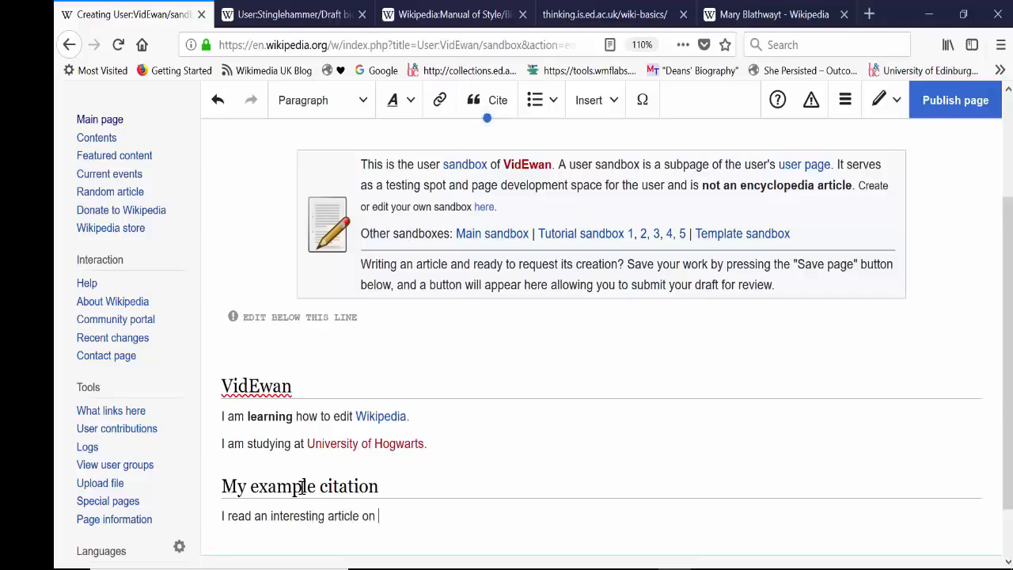
type(" the Guardian to")
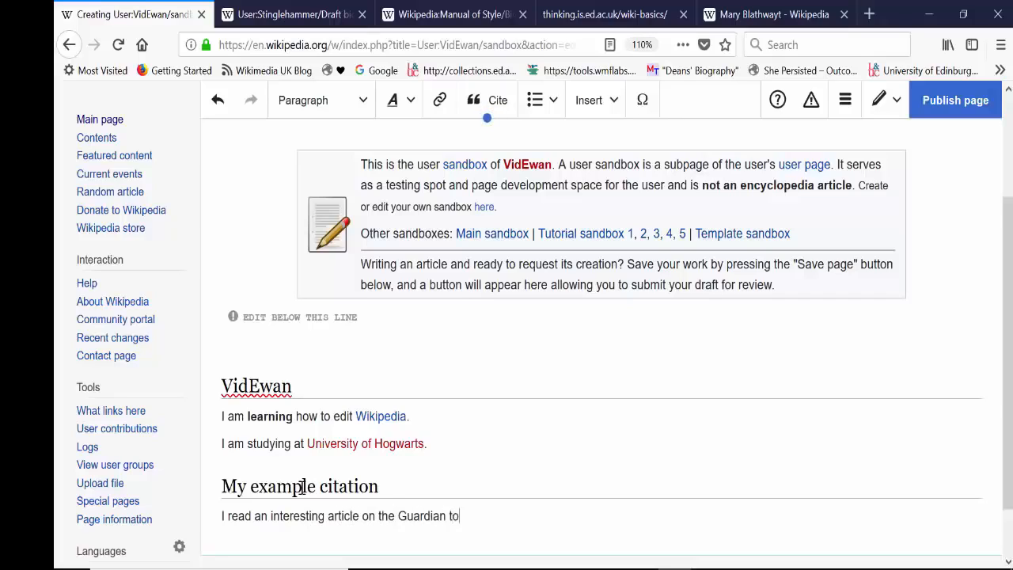
key("BackSpace")
key("BackSpace")
key("BackSpace")
key("BackSpace")
key("BackSpace")
Step: Search the web for "guardian" in a new browser tab and open The Guardian's website
left_click(879, 15)
type("guardian")
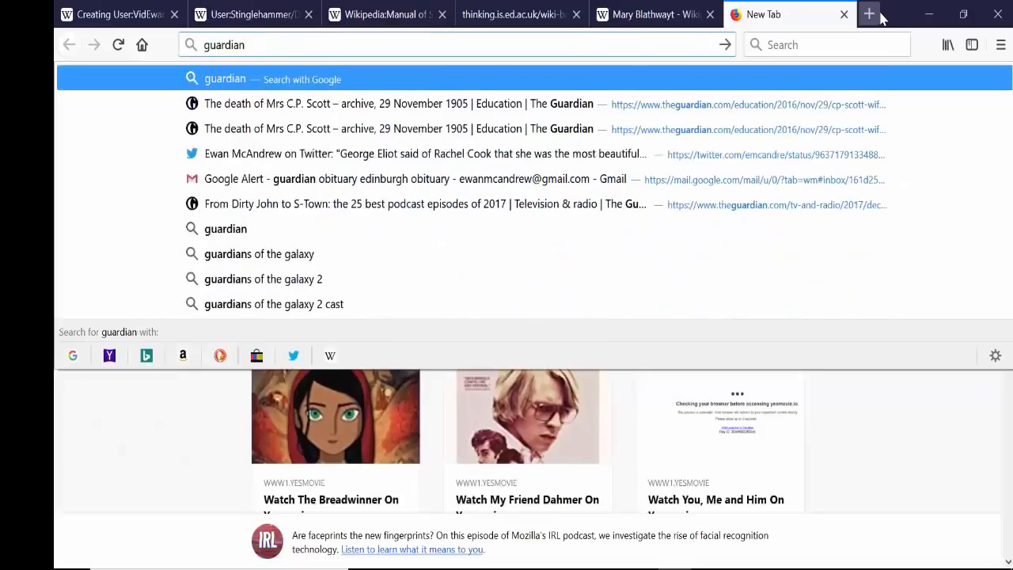
key("Return")
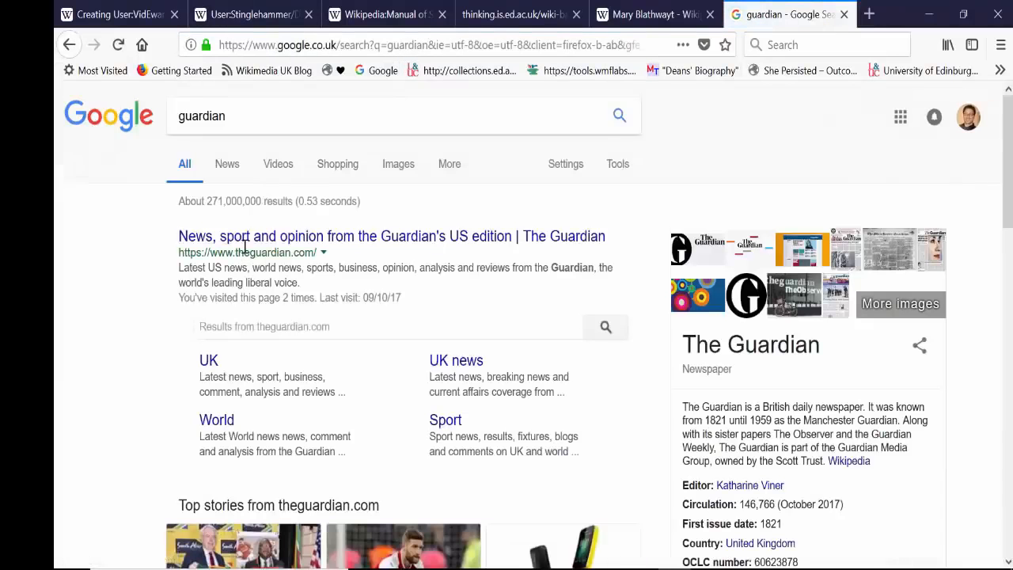
left_click(242, 237)
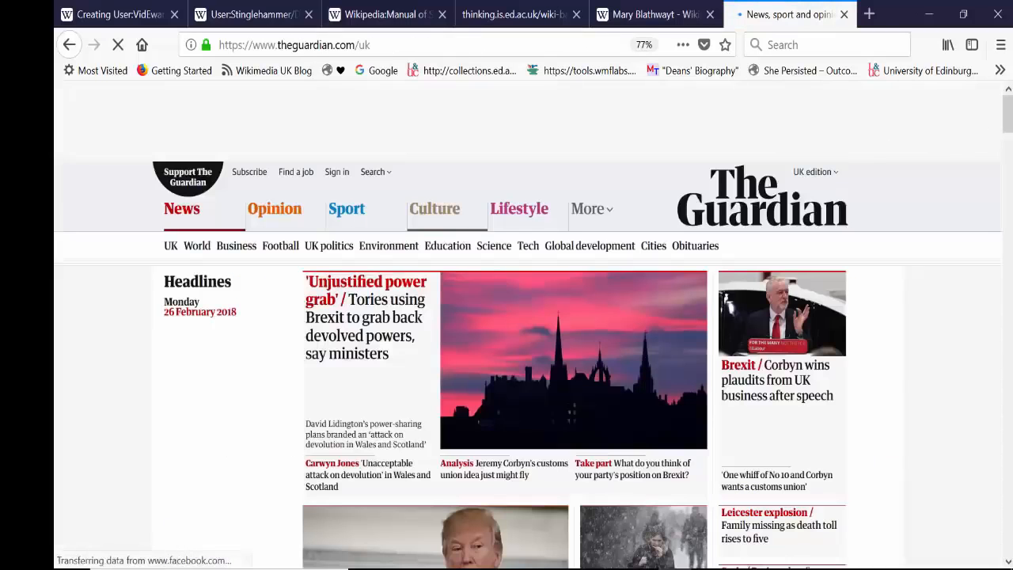
Step: Open the Guardian opinion article "Obesity is a greater threat for millennials than cannabis. It's absurd" and copy its web address
scroll(973, 126, "down", 5)
scroll(506, 317, "down", 6)
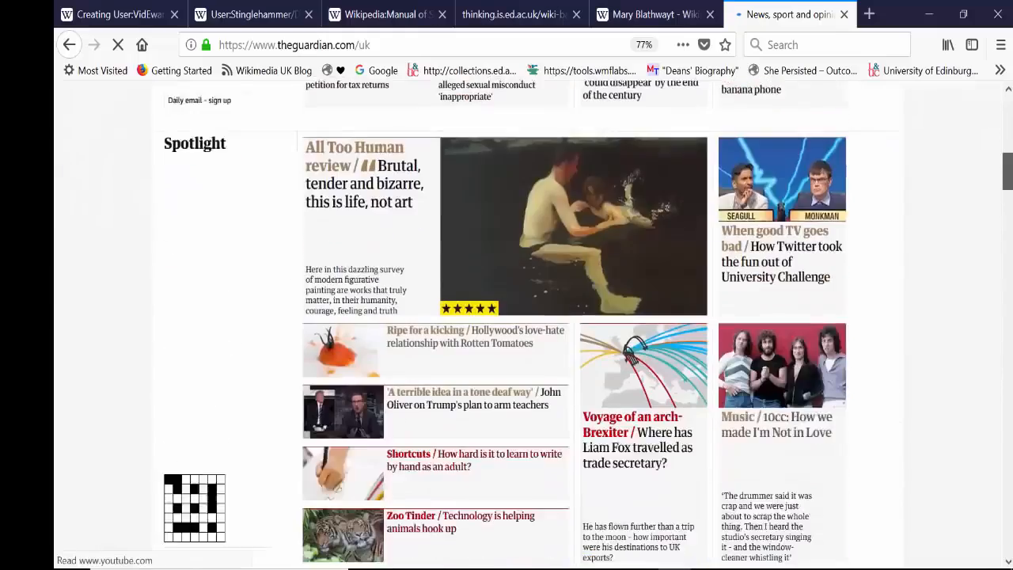
scroll(507, 317, "up", 1)
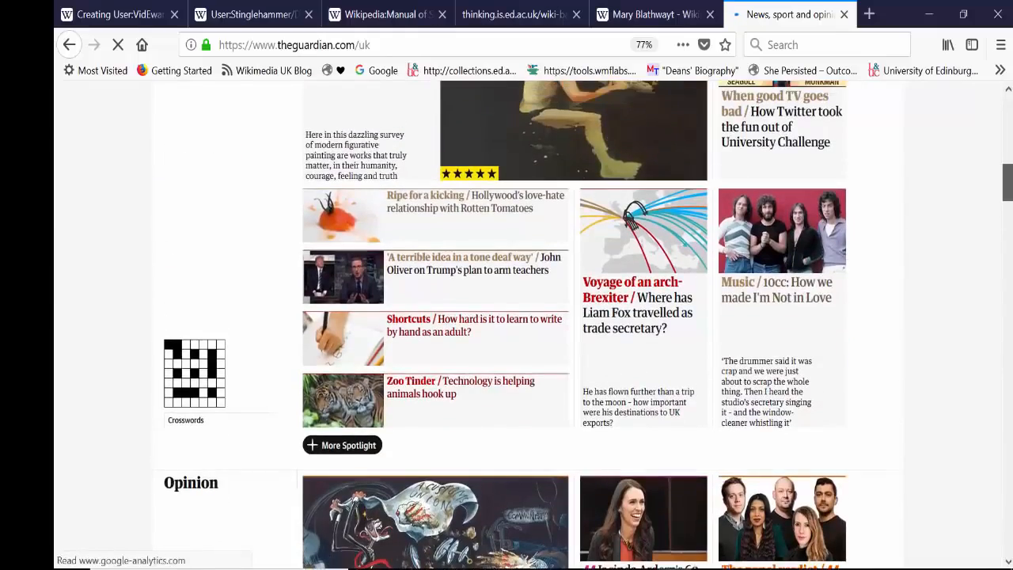
scroll(1010, 208, "down", 3)
left_click_drag(1011, 205, 1006, 238)
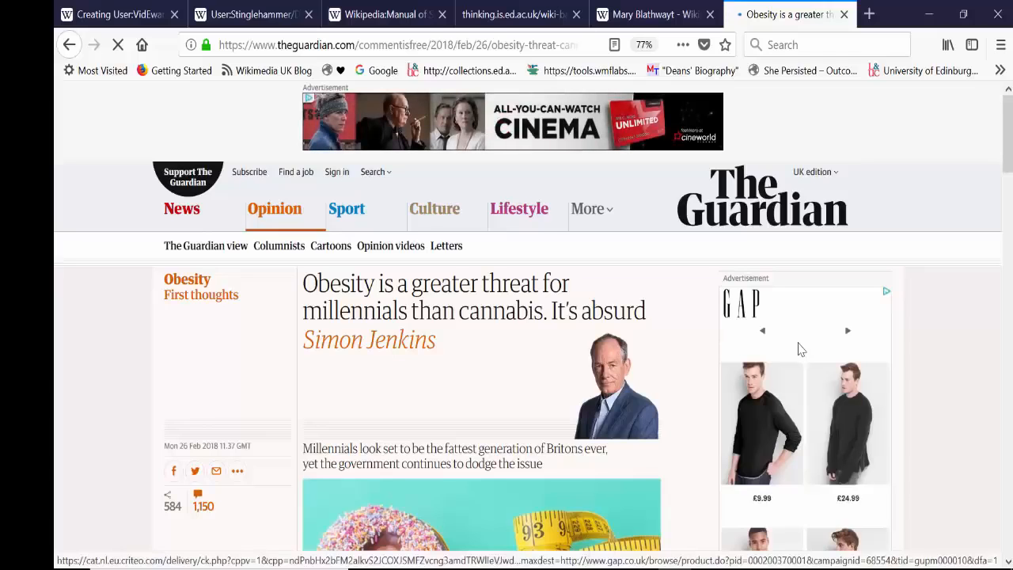
left_click(470, 44)
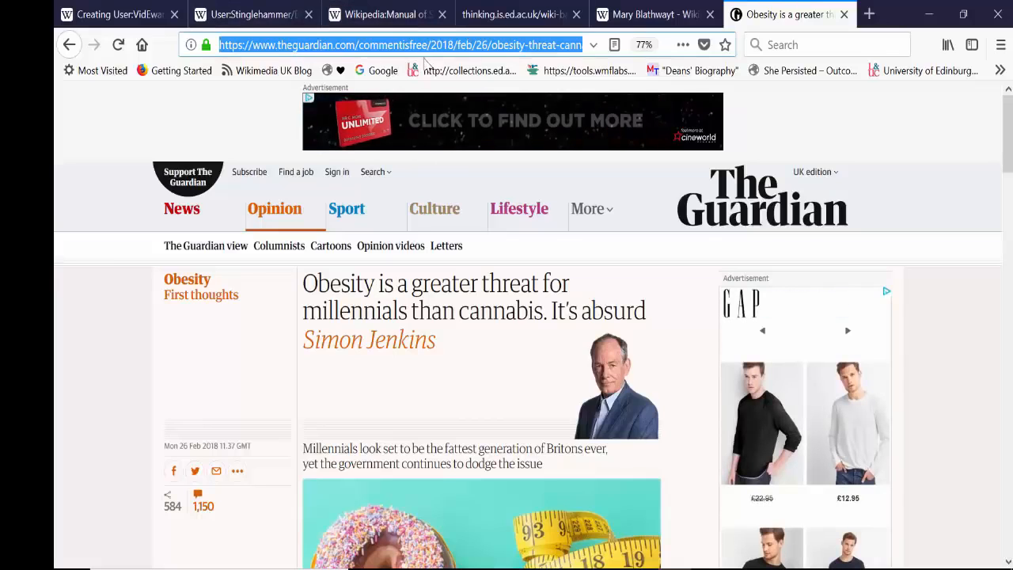
Step: Return to the Wikipedia sandbox and finish the Guardian sentence with "obesity."
left_click(119, 14)
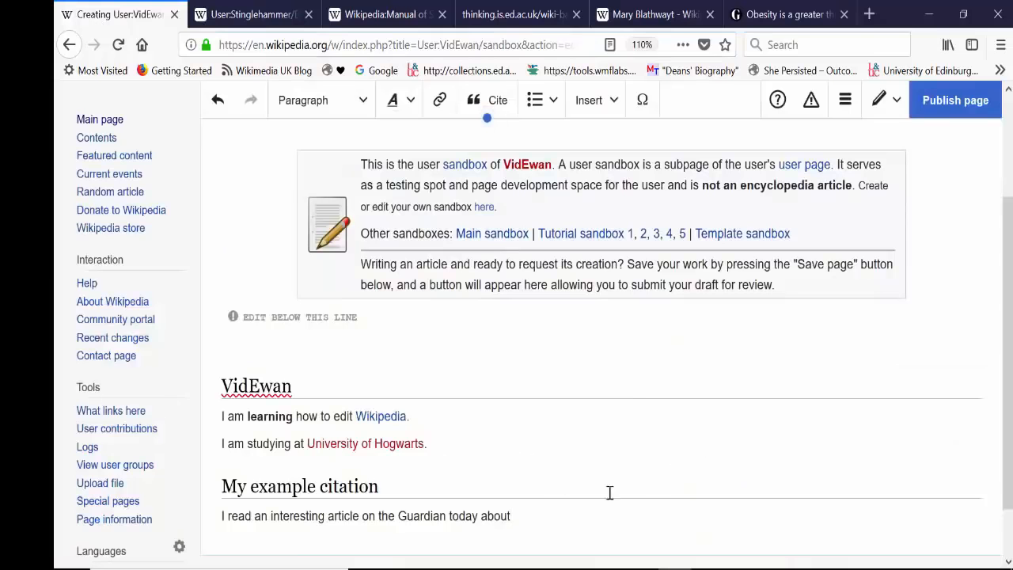
left_click(535, 516)
type("obes")
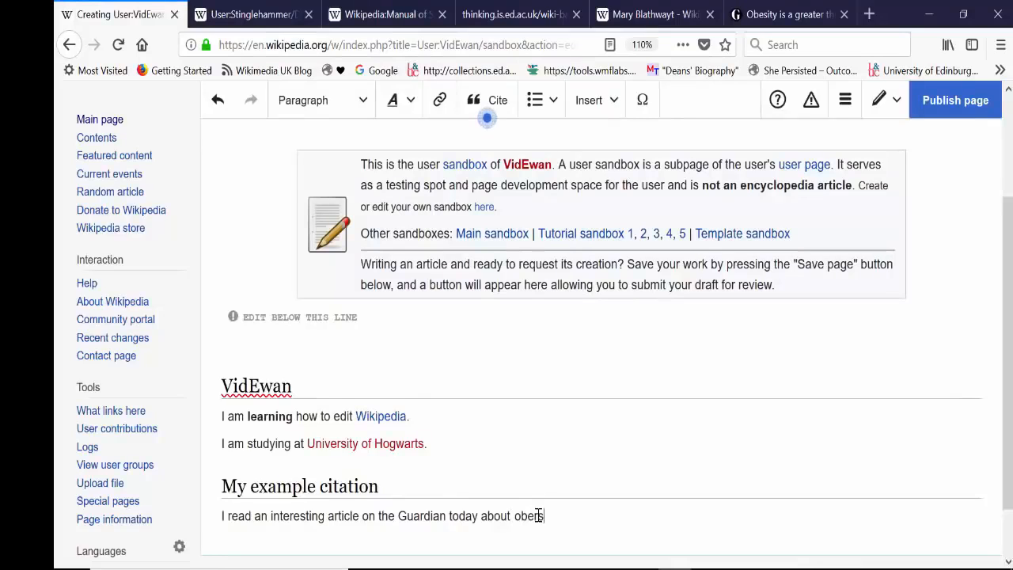
type("ittysity.")
Step: Insert an automatic citation after "obesity.", generated from the copied Guardian article URL
left_click(484, 100)
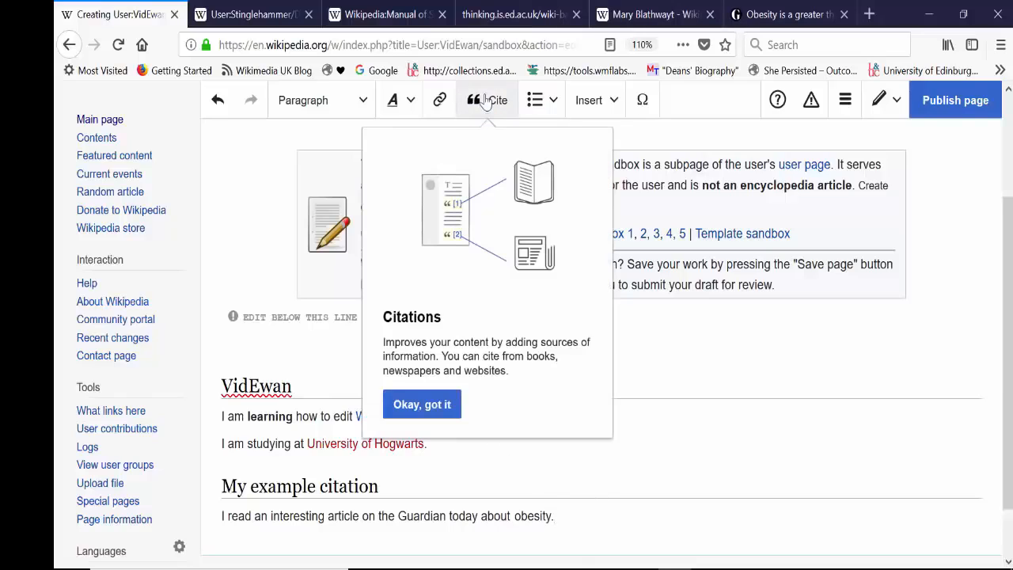
left_click(431, 403)
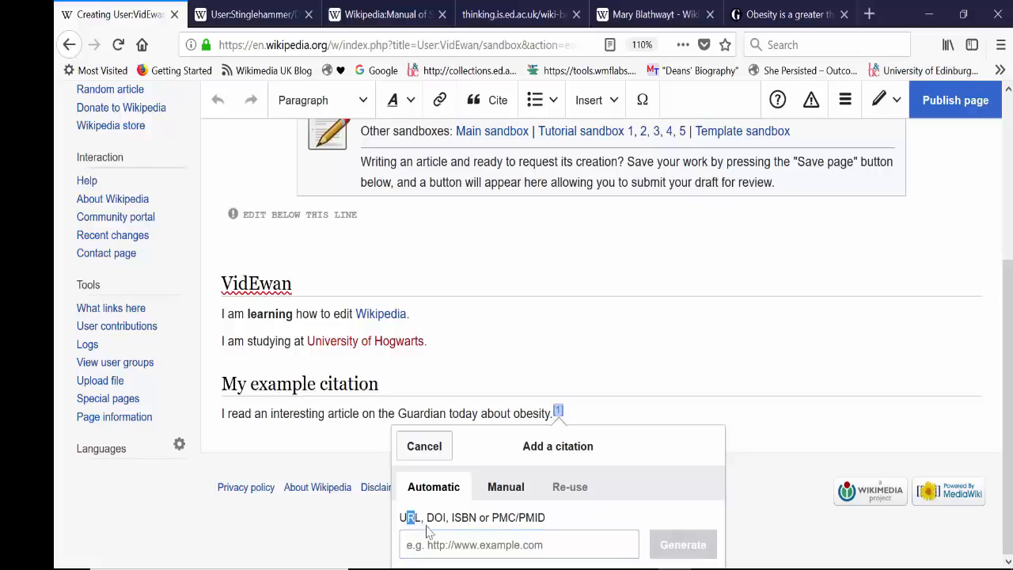
left_click_drag(448, 529, 427, 529)
left_click(461, 526)
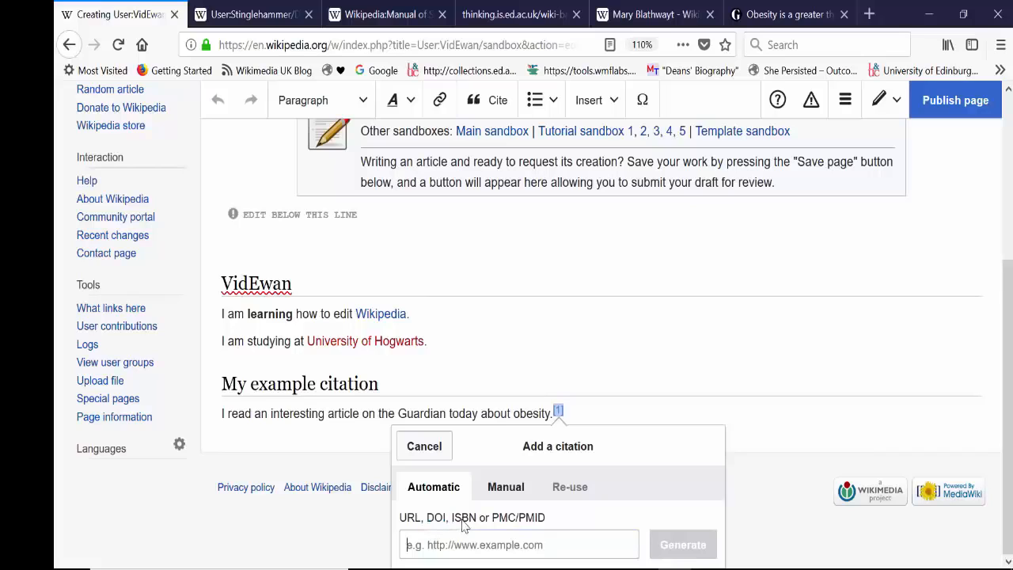
left_click_drag(450, 519, 454, 517)
left_click(490, 529)
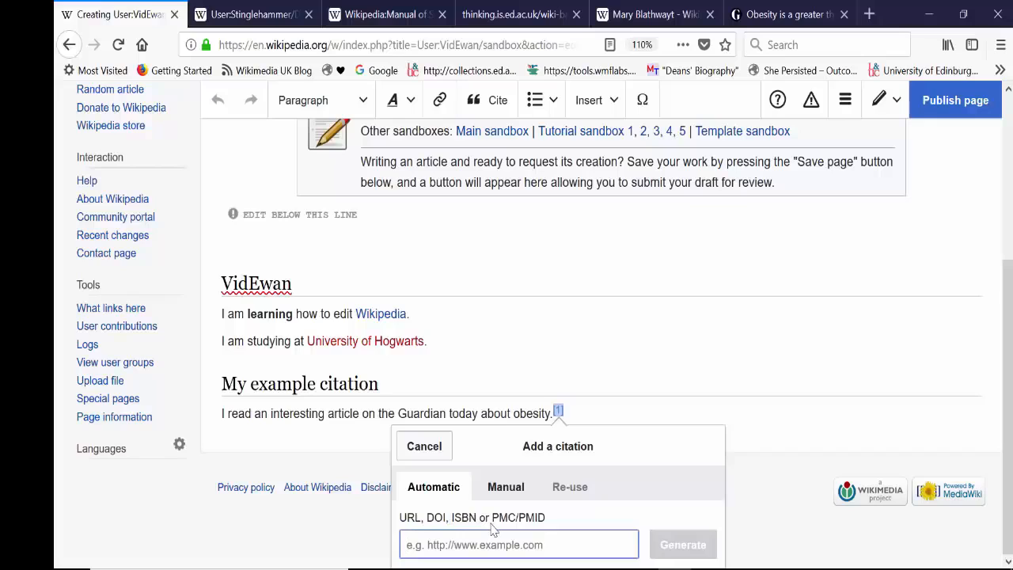
left_click_drag(492, 522, 546, 524)
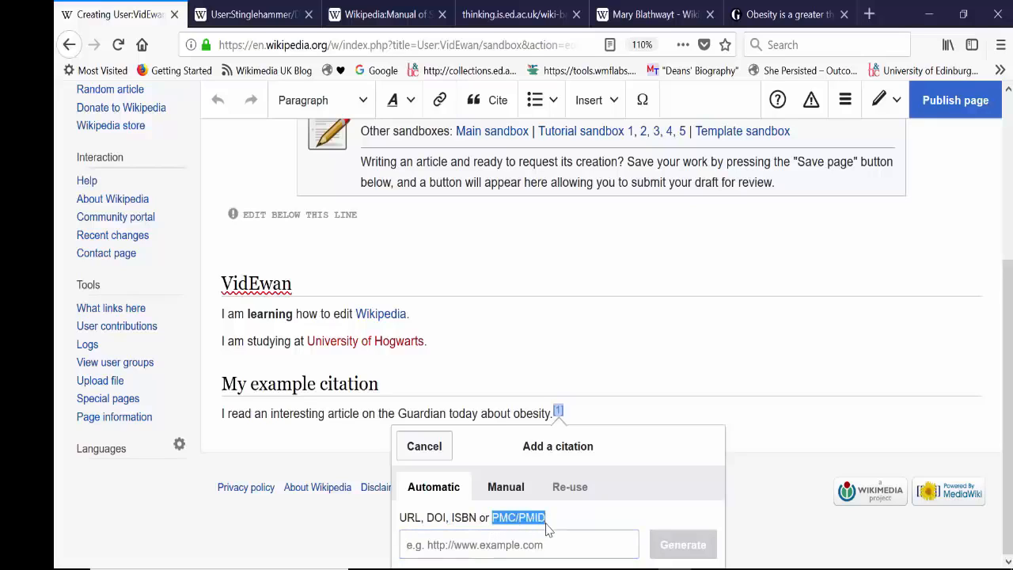
left_click(452, 546)
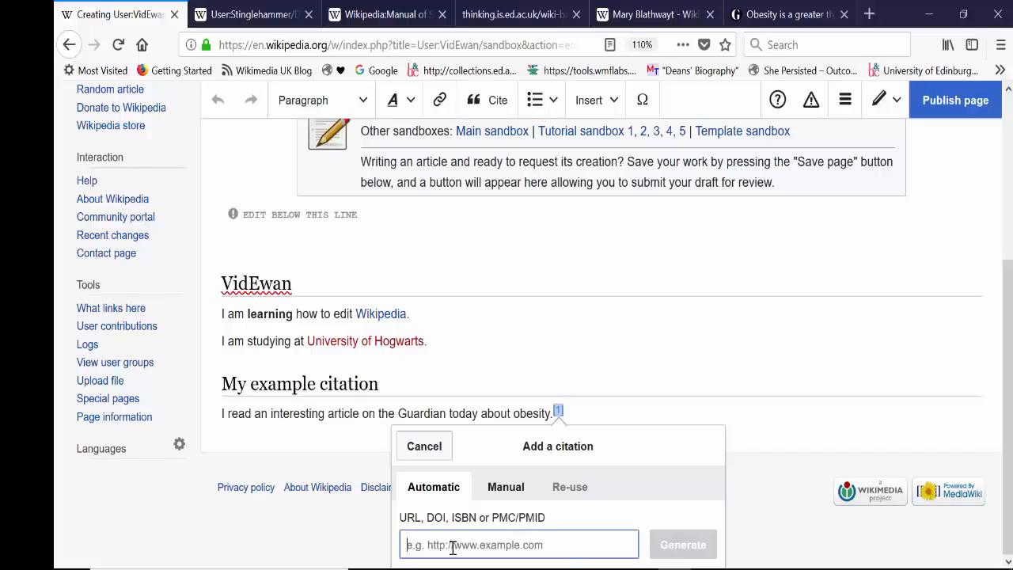
key("ctrl+v")
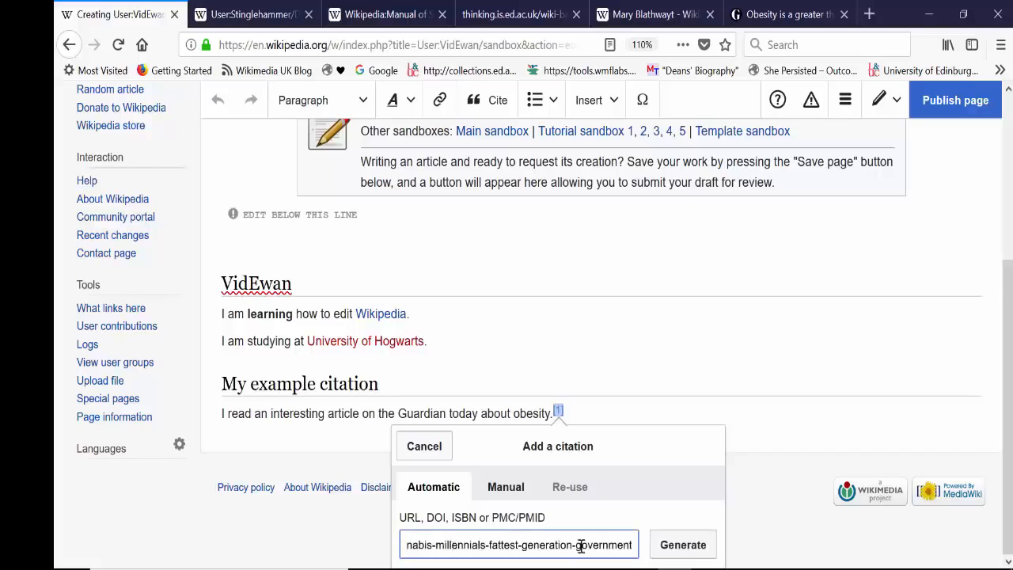
left_click(675, 557)
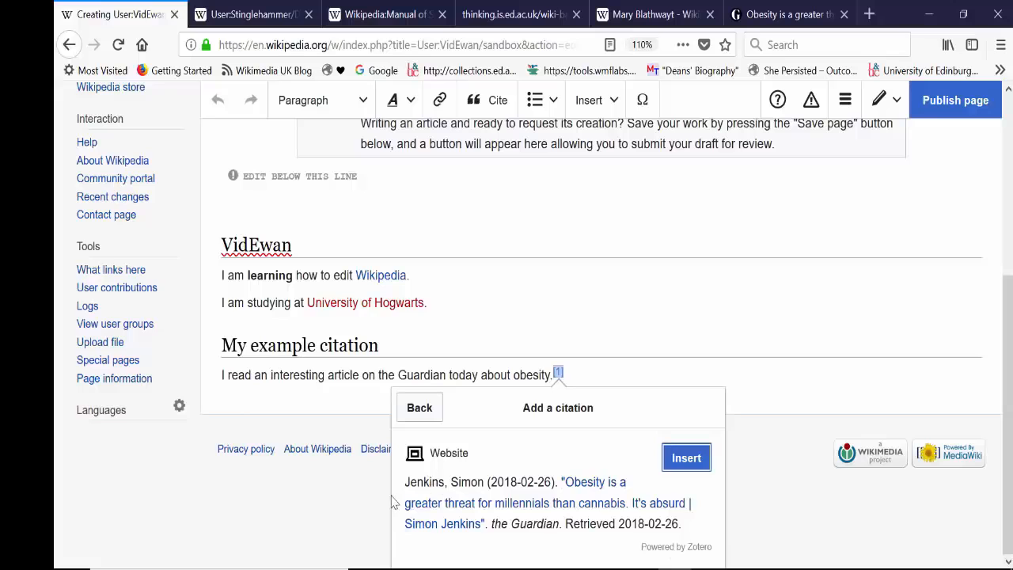
left_click(685, 459)
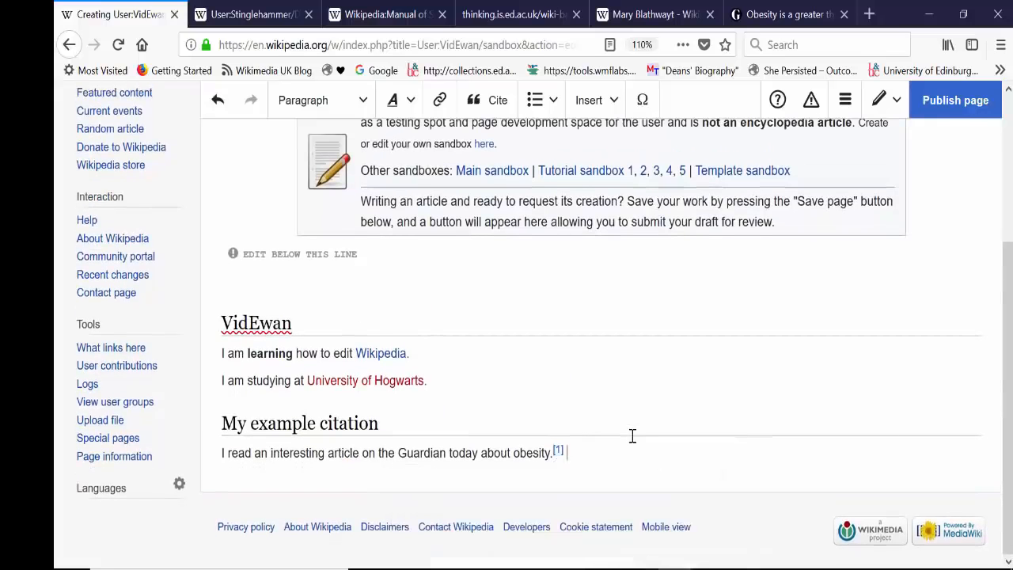
Step: Review the Guardian citation's Cite web fields and the full list of additional fields, then apply and close the citation
left_click(558, 454)
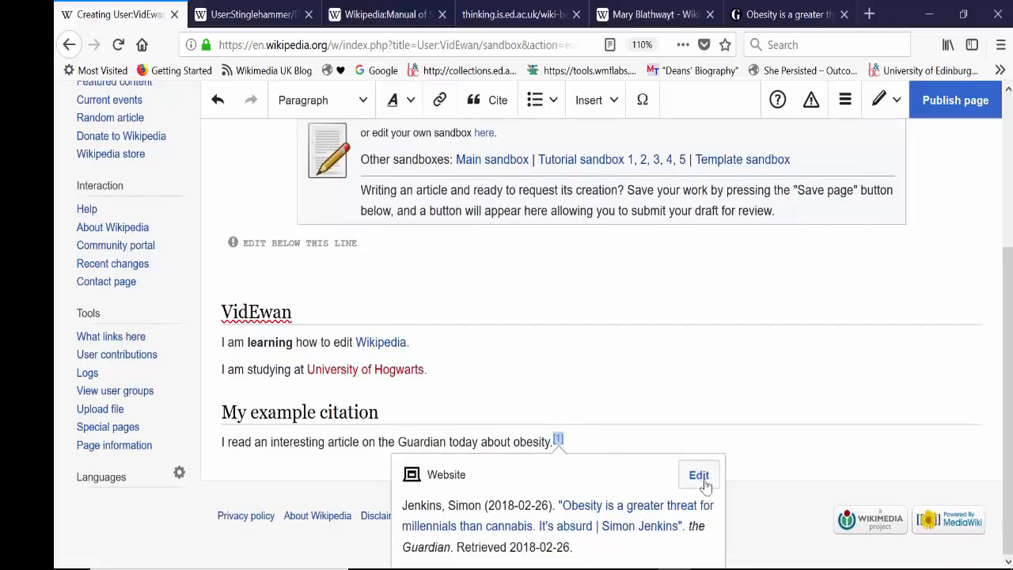
left_click(699, 475)
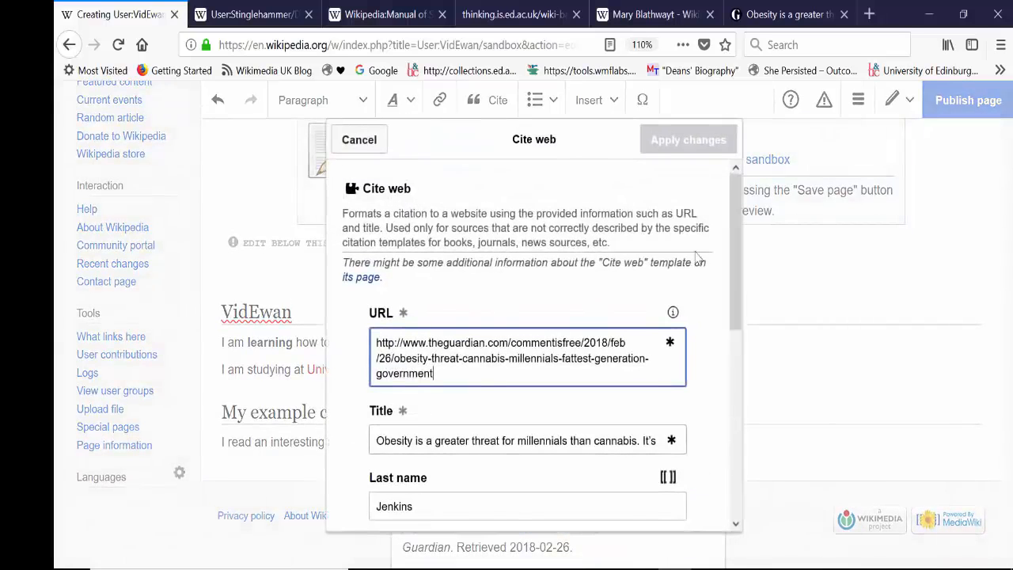
left_click_drag(732, 251, 747, 482)
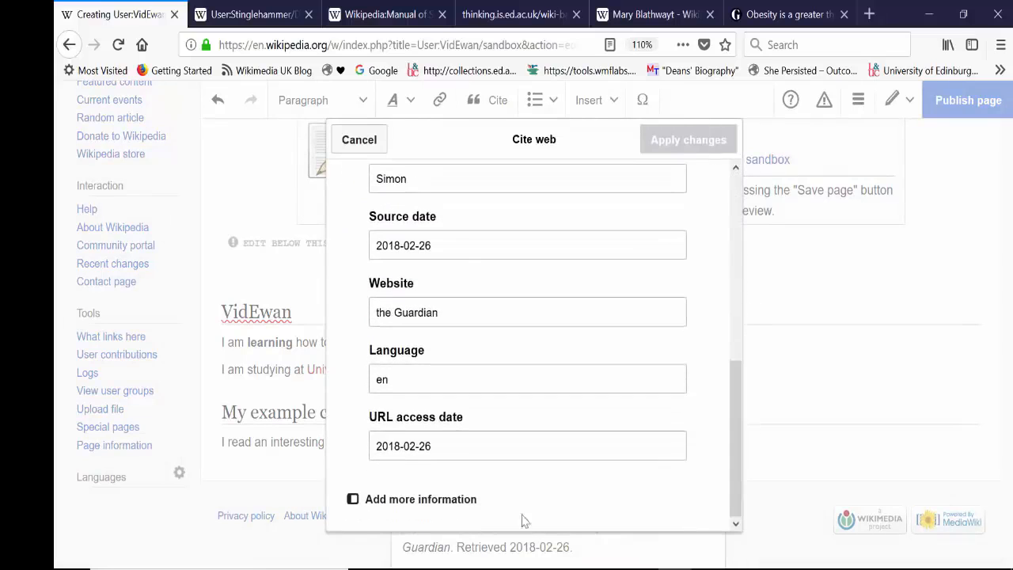
left_click(437, 504)
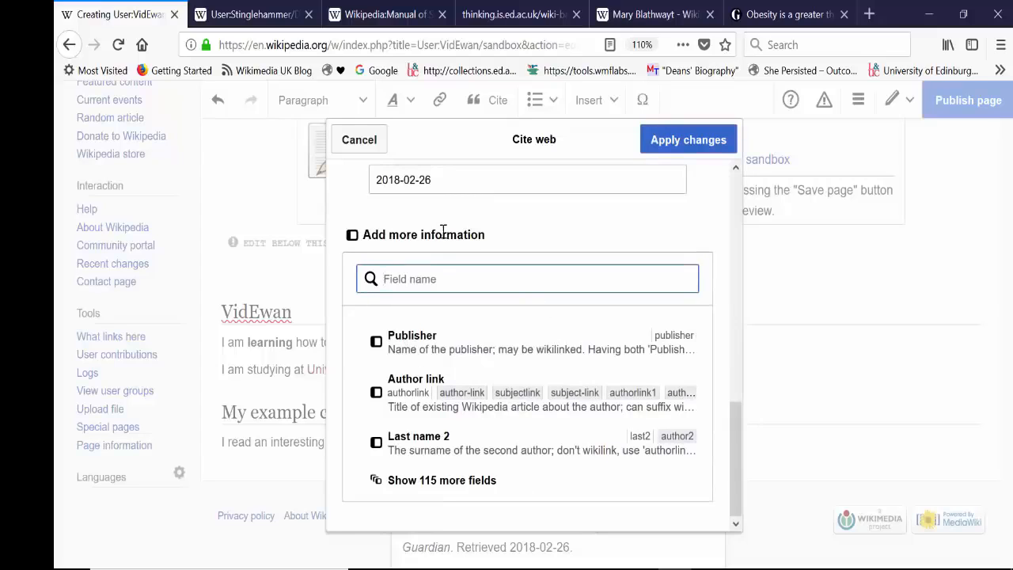
left_click(464, 491)
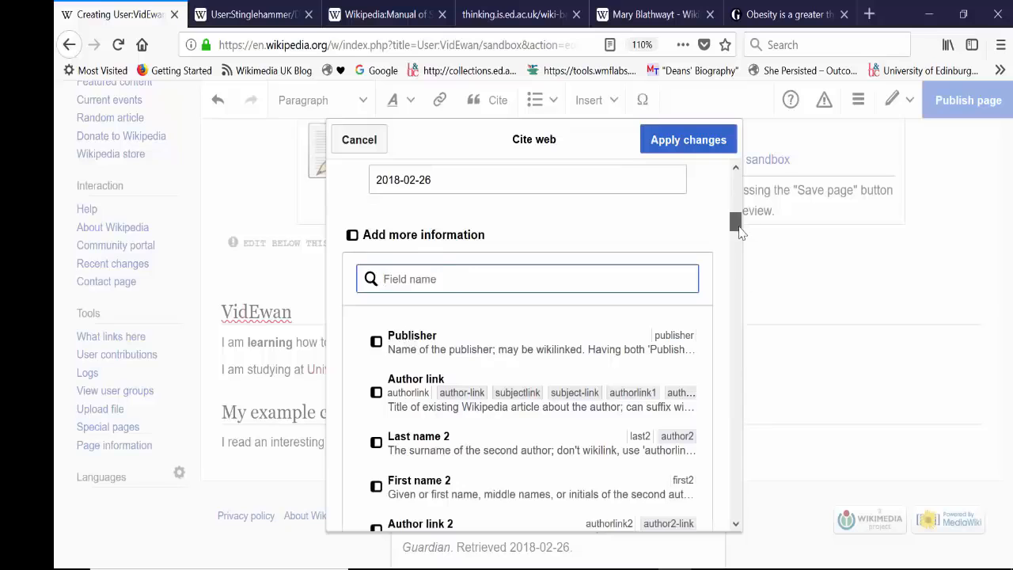
left_click_drag(735, 222, 743, 187)
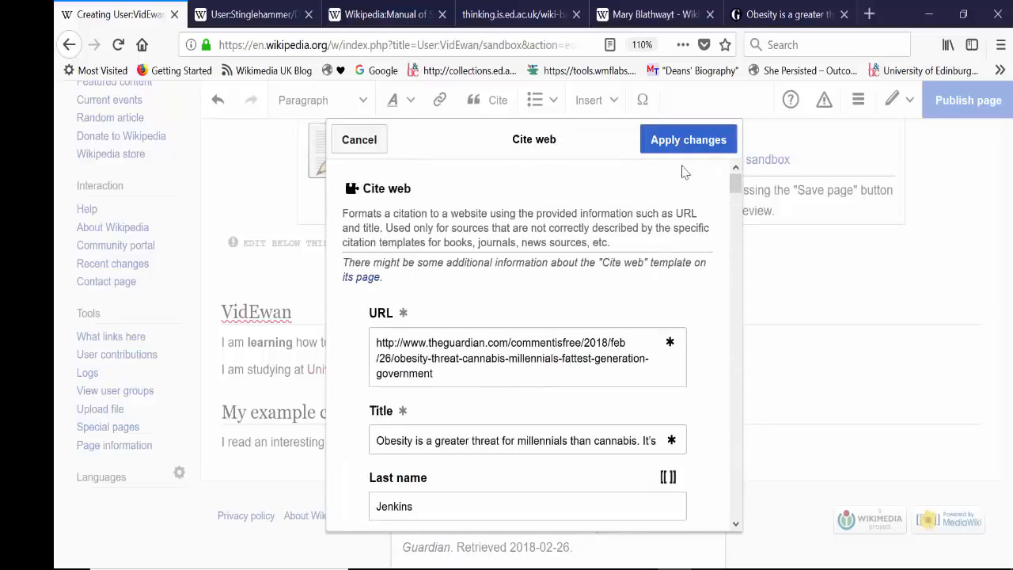
left_click(688, 140)
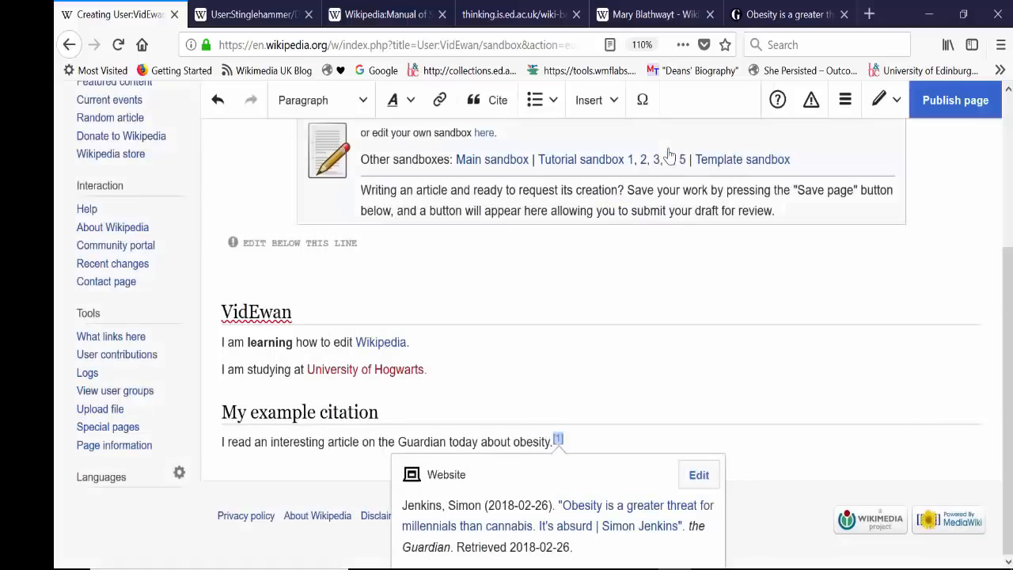
left_click(616, 444)
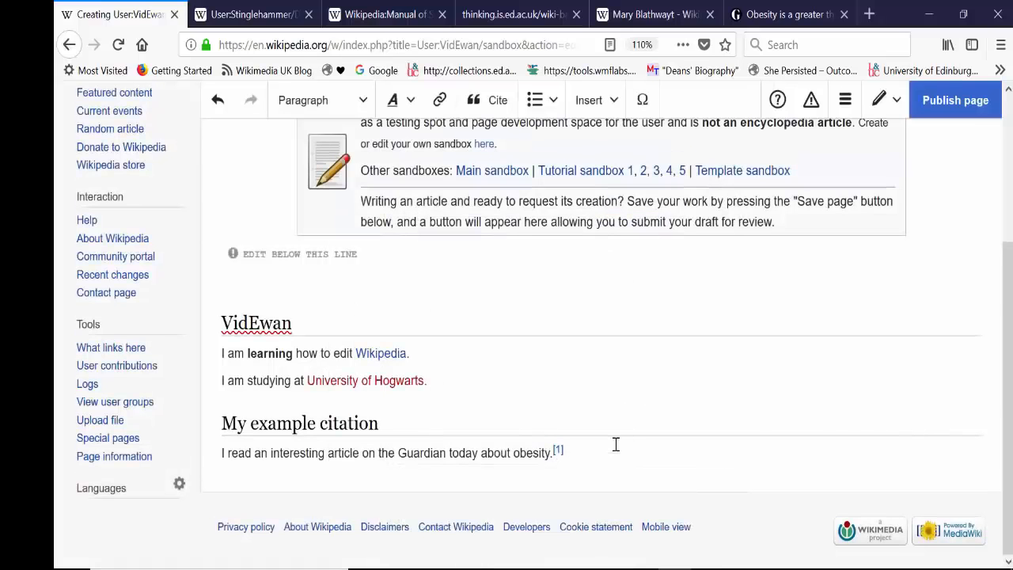
Step: Preview the source details of the citation that follows "obesity."
left_click(558, 449)
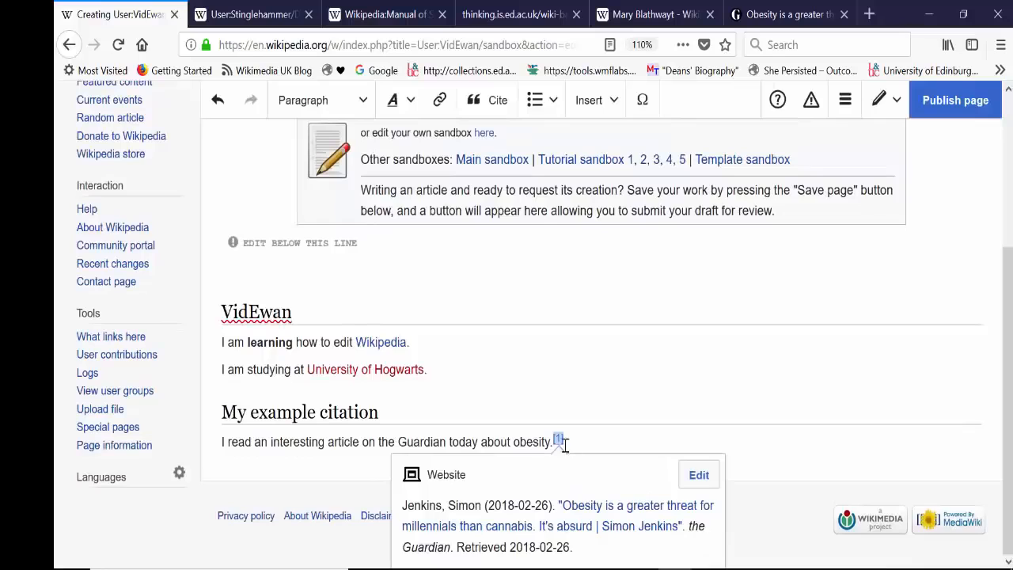
left_click(565, 446)
left_click(558, 443)
left_click(578, 439)
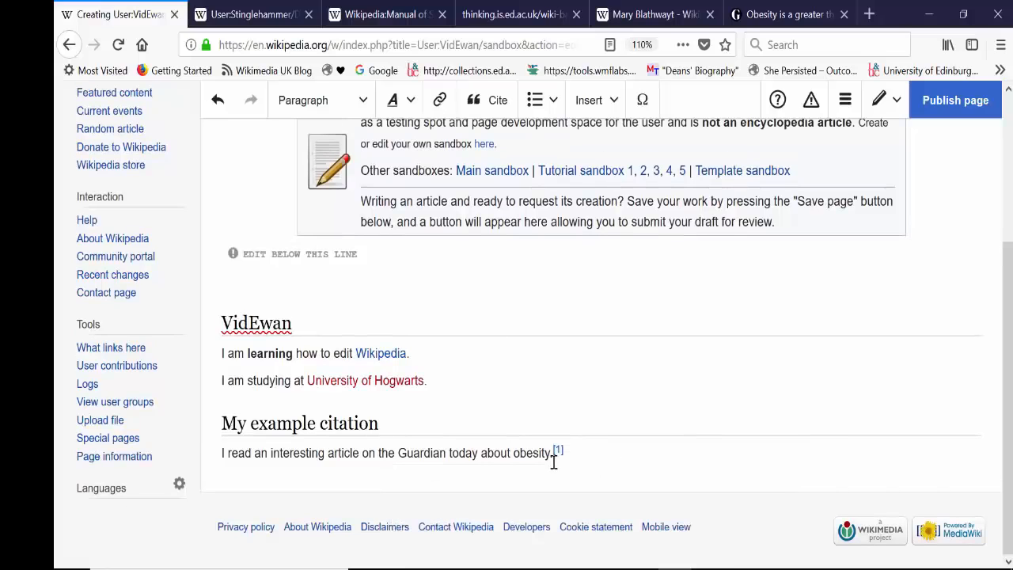
left_click(558, 455)
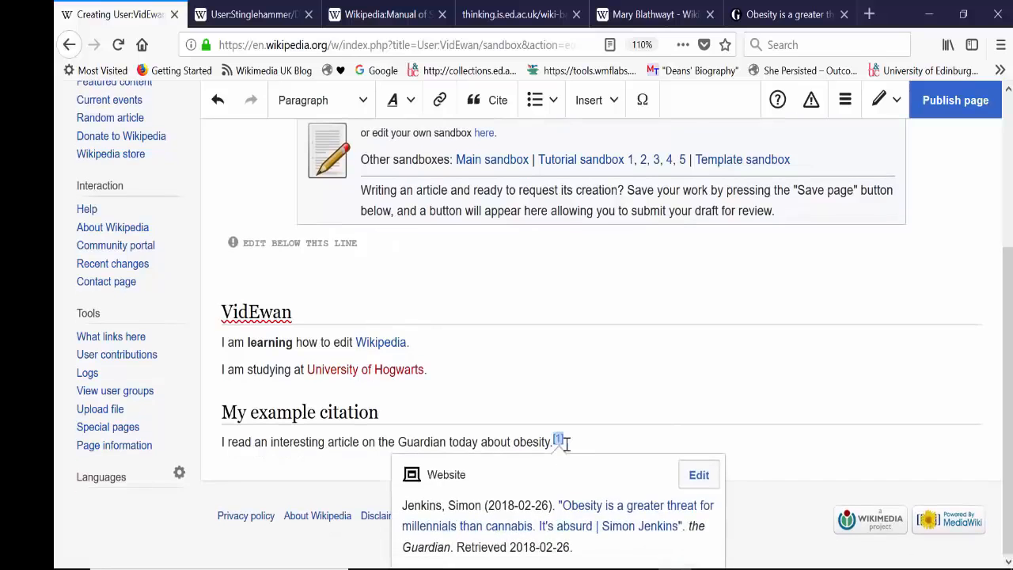
Step: Re-use the existing Guardian citation as a second reference at the end of the obesity sentence
left_click(567, 445)
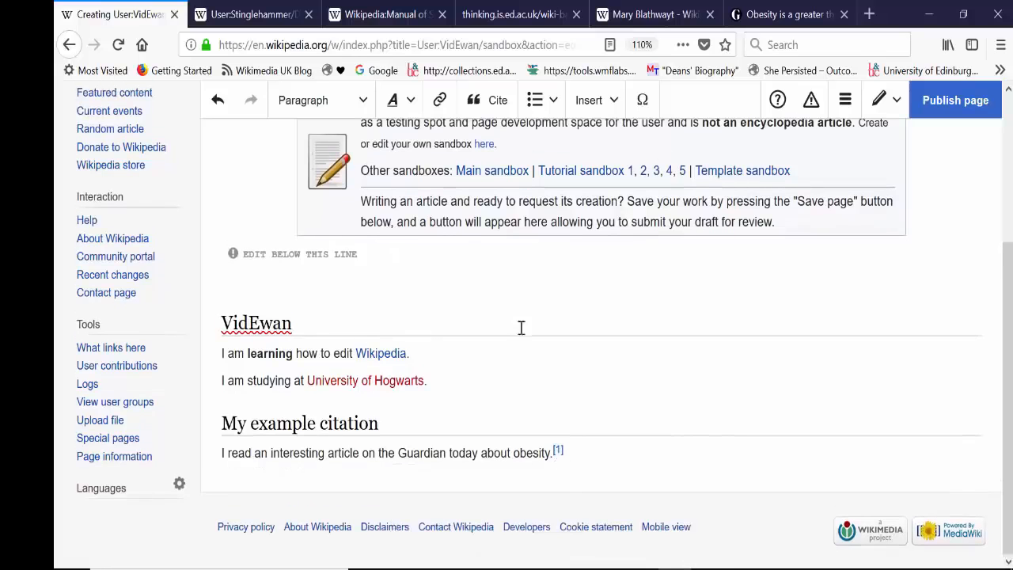
left_click(485, 113)
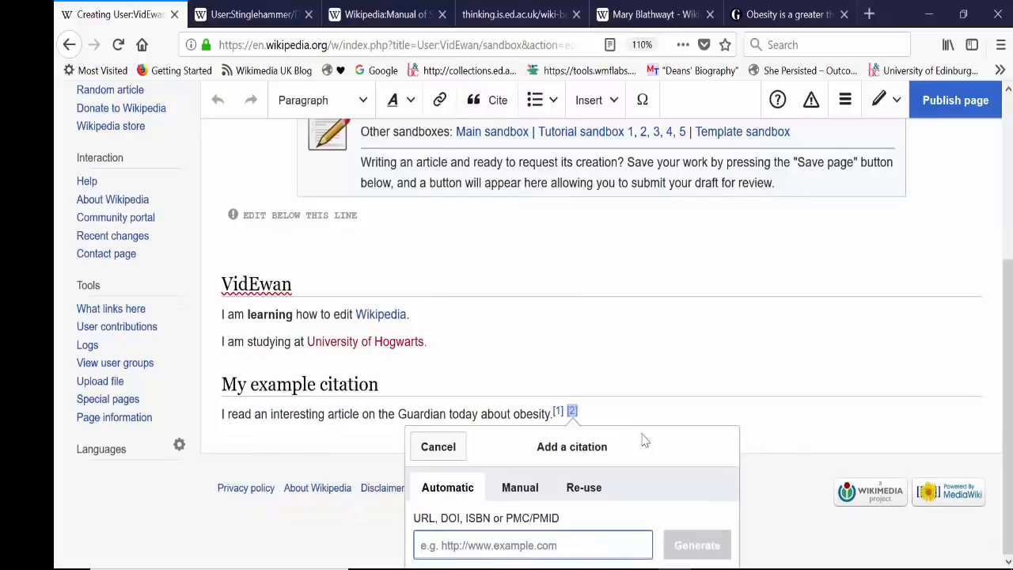
left_click(584, 489)
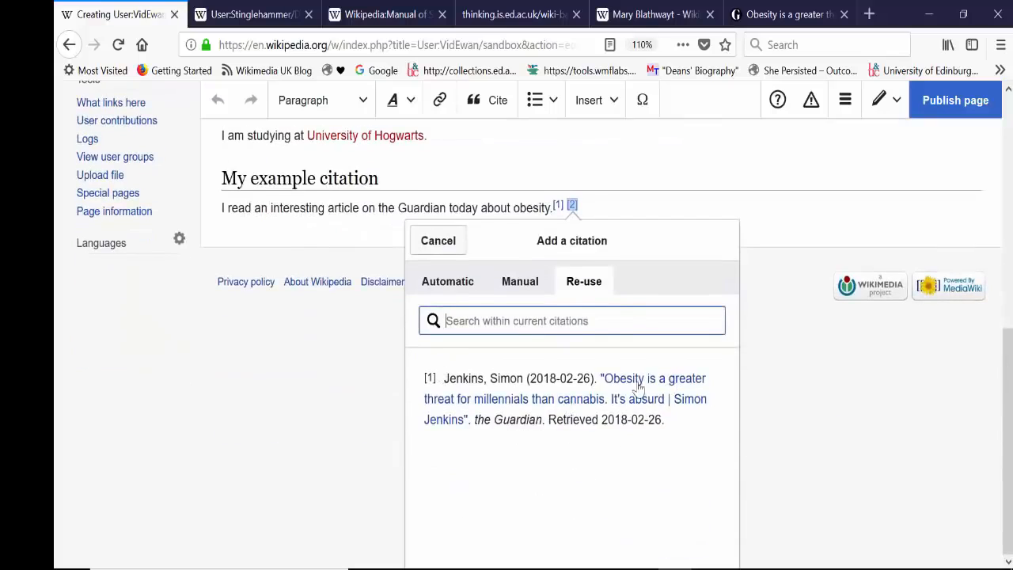
left_click(557, 409)
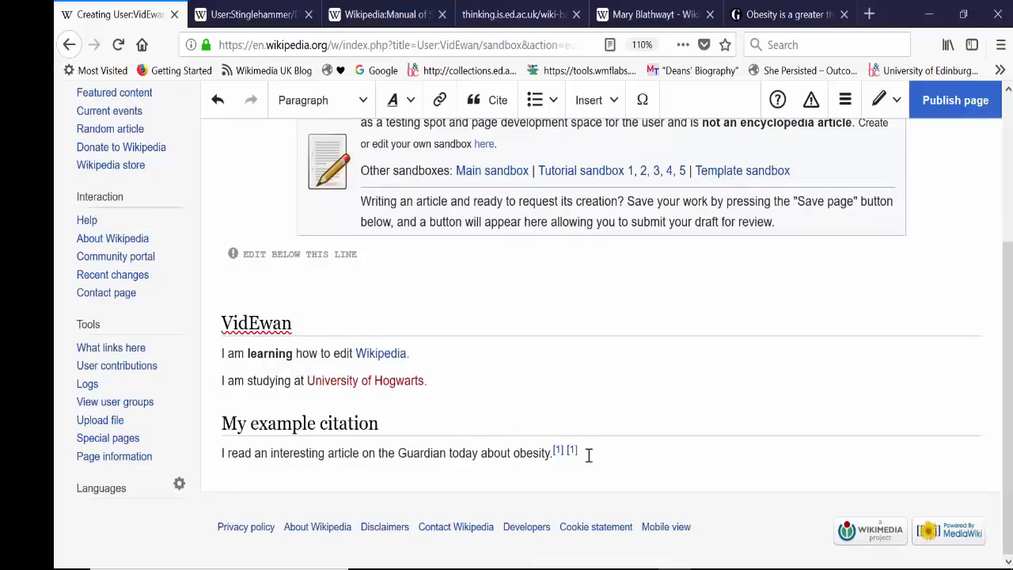
Step: Delete the duplicate second citation from the end of the obesity sentence
left_click(574, 455)
left_click(587, 440)
left_click(572, 451)
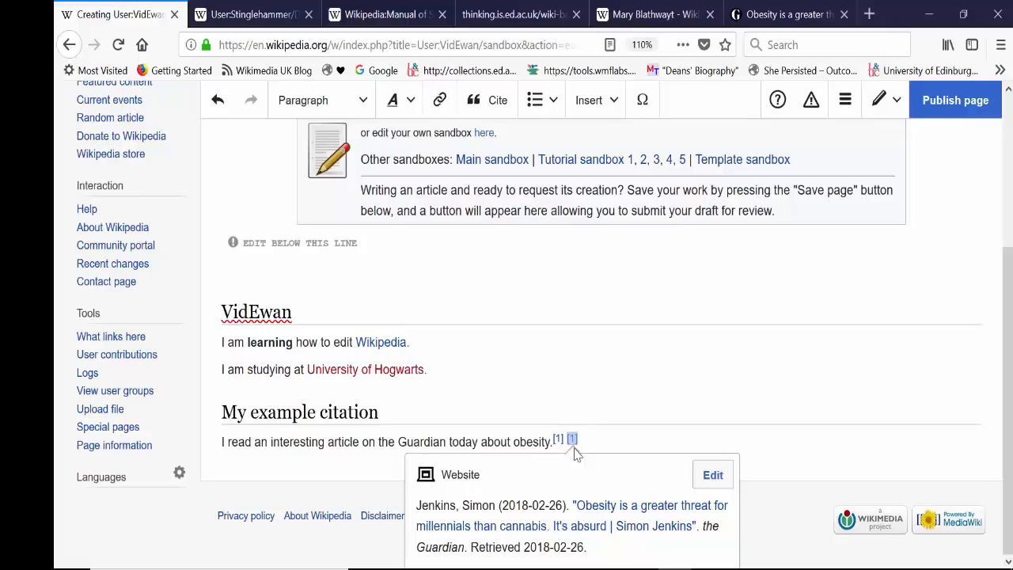
key("Delete")
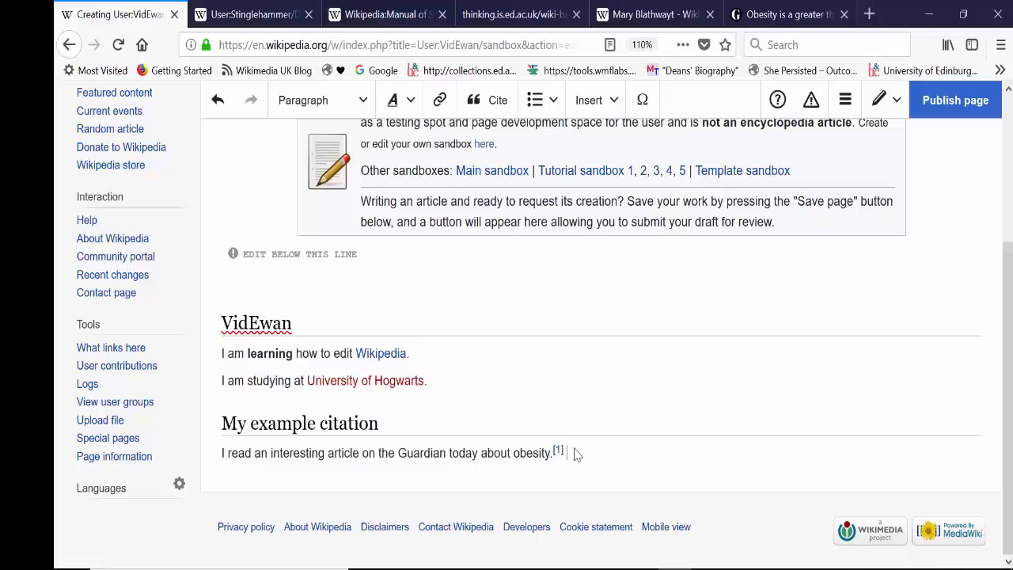
Step: Add a "References" line below the obesity sentence and format it as a Heading
key("Return")
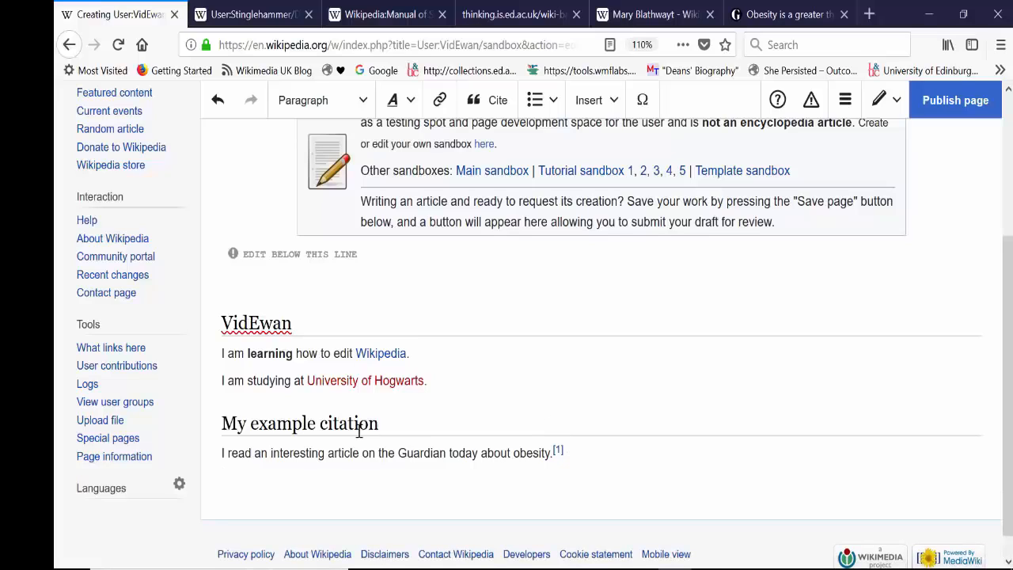
type("References")
left_click_drag(282, 481, 221, 480)
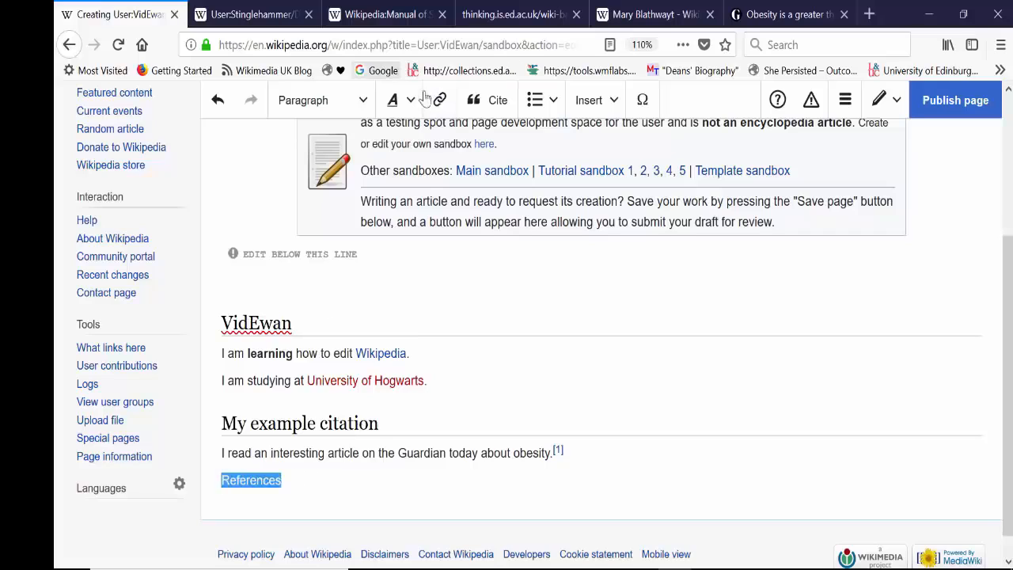
left_click(335, 104)
left_click(336, 185)
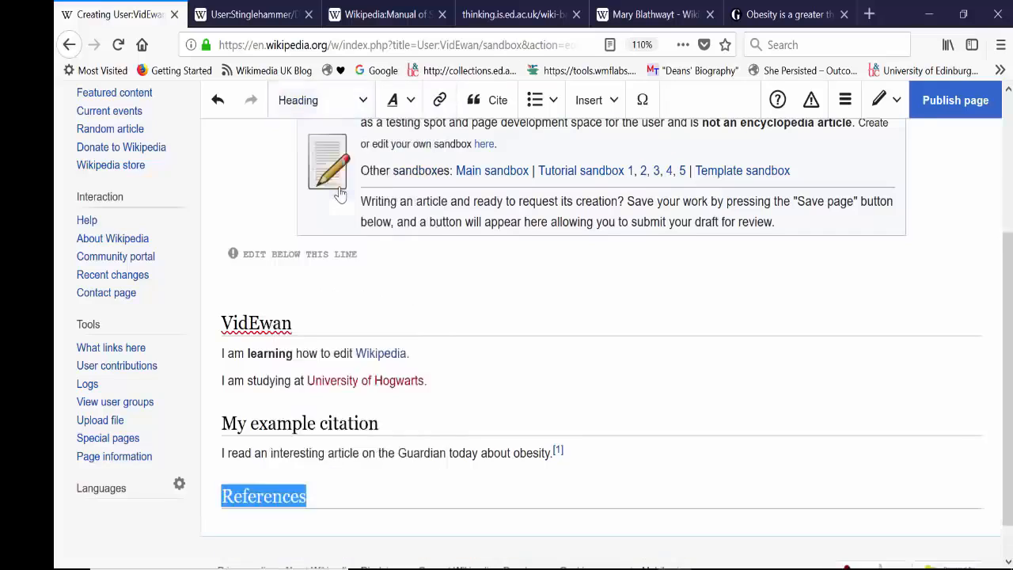
left_click(339, 467)
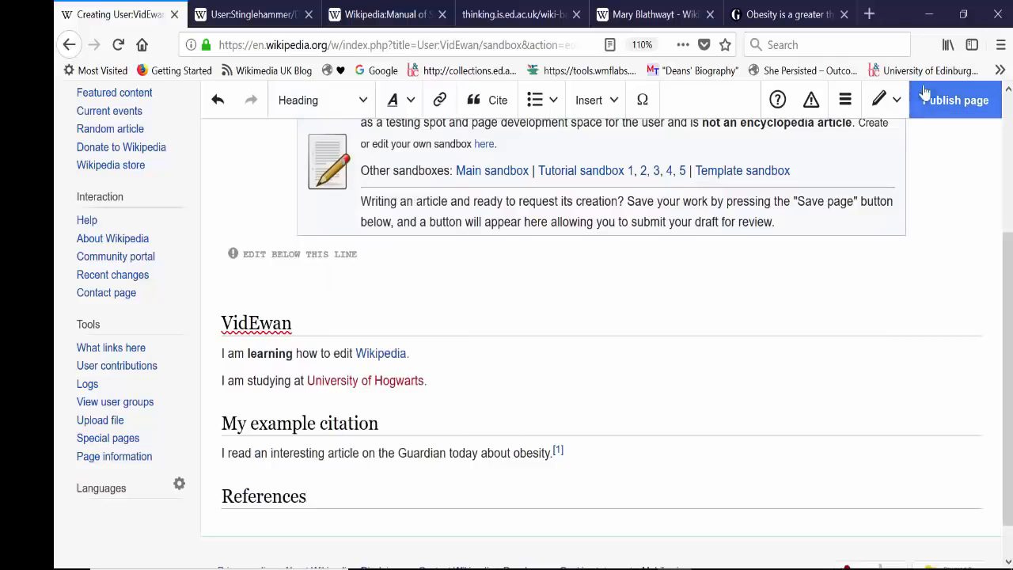
Step: Publish the sandbox page with the edit summary "created sandbox", completing the CAPTCHA check
left_click(941, 106)
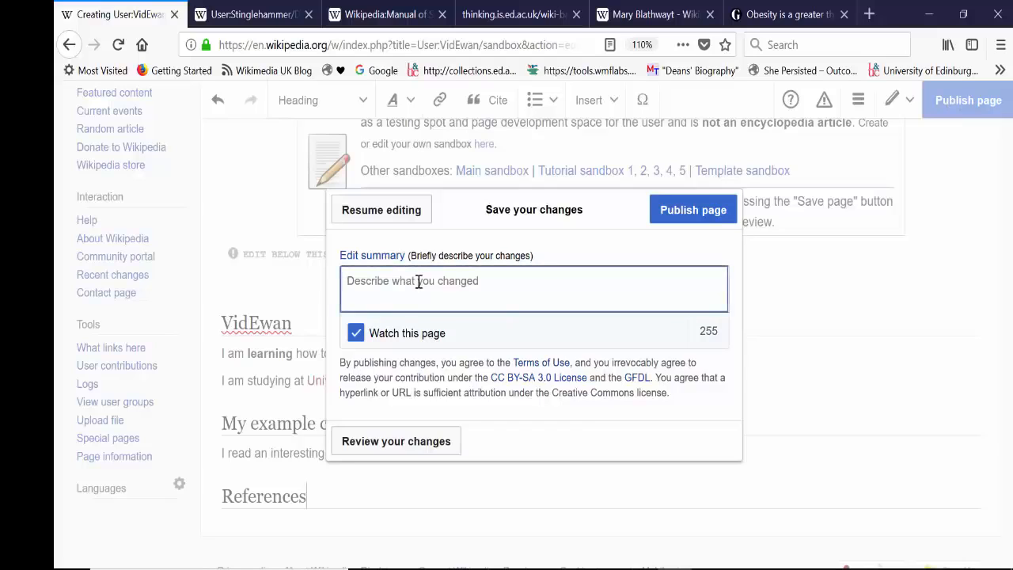
type("created sandbox")
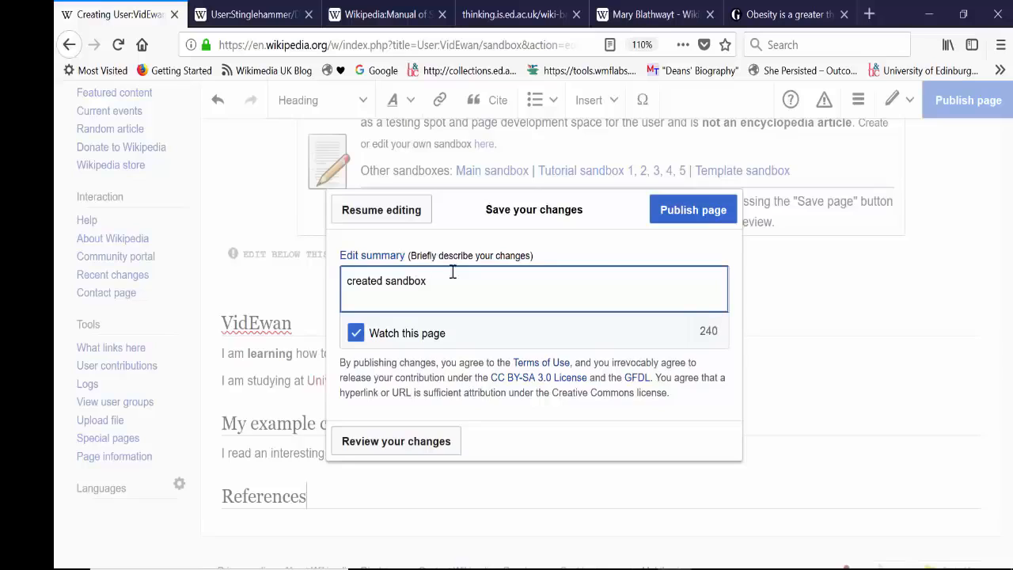
left_click_drag(428, 285, 313, 285)
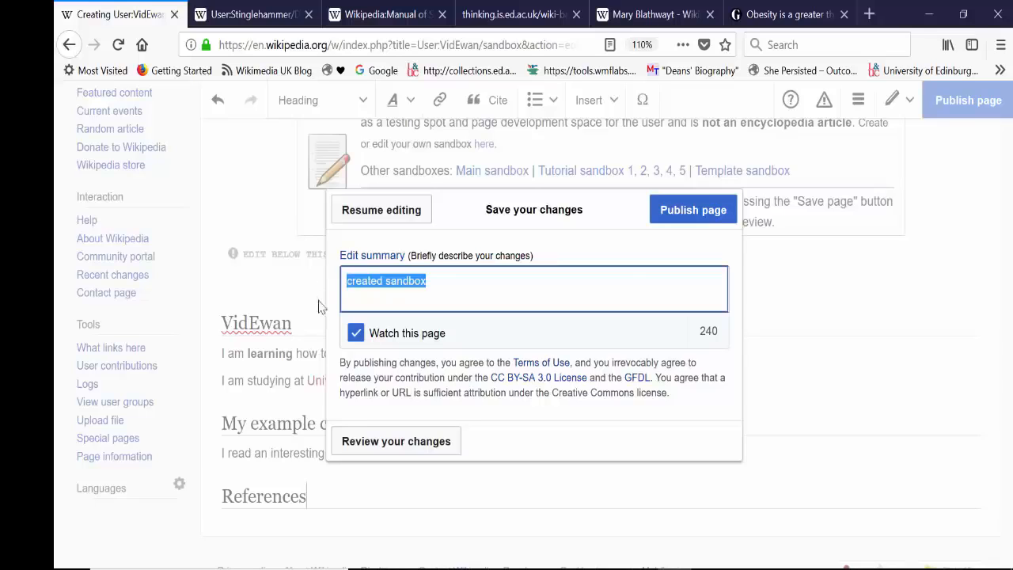
left_click(669, 211)
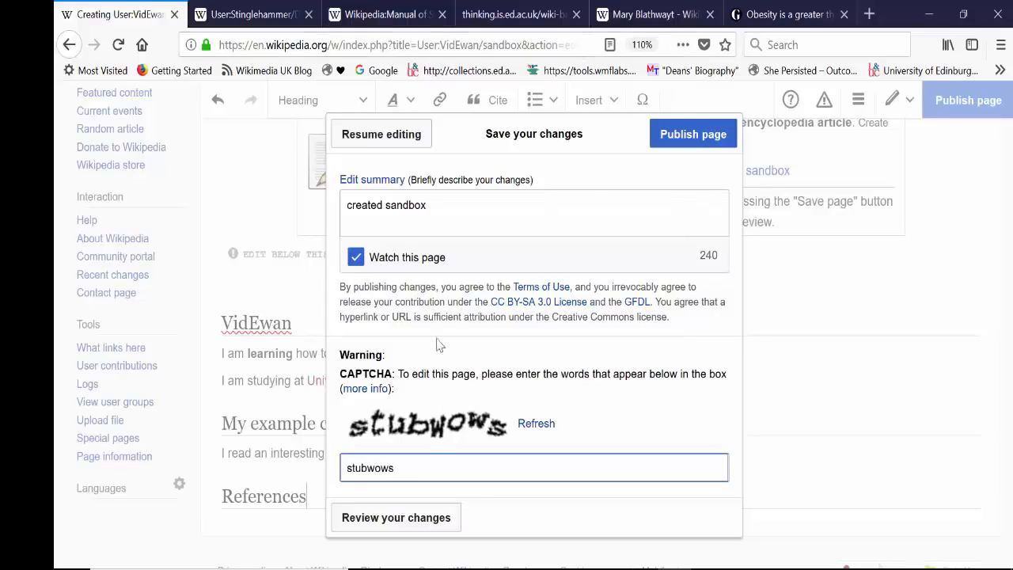
left_click(712, 136)
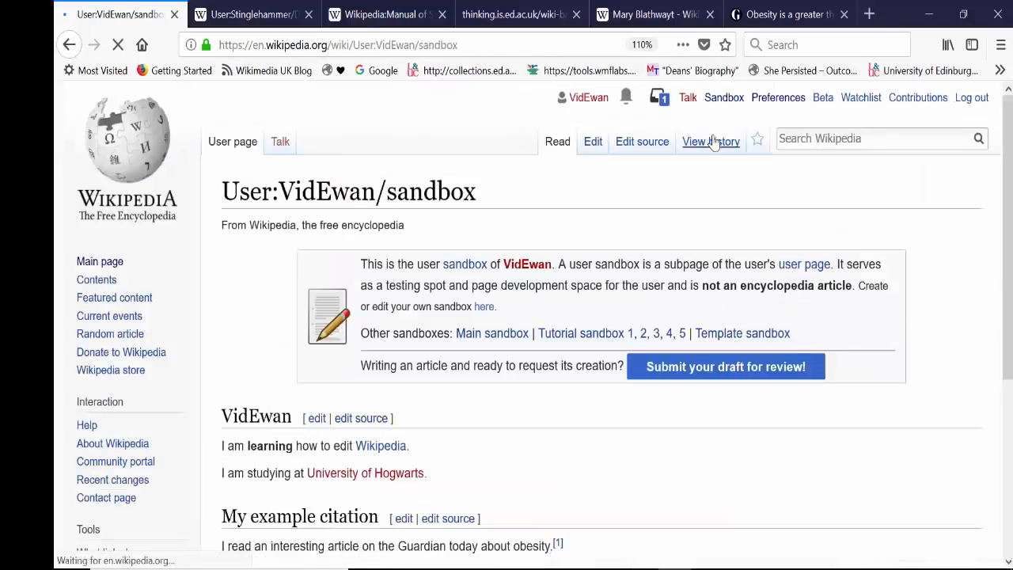
Step: Review the Guardian entry under References on the published page, open its linked article and return to the sandbox
scroll(601, 317, "down", 3)
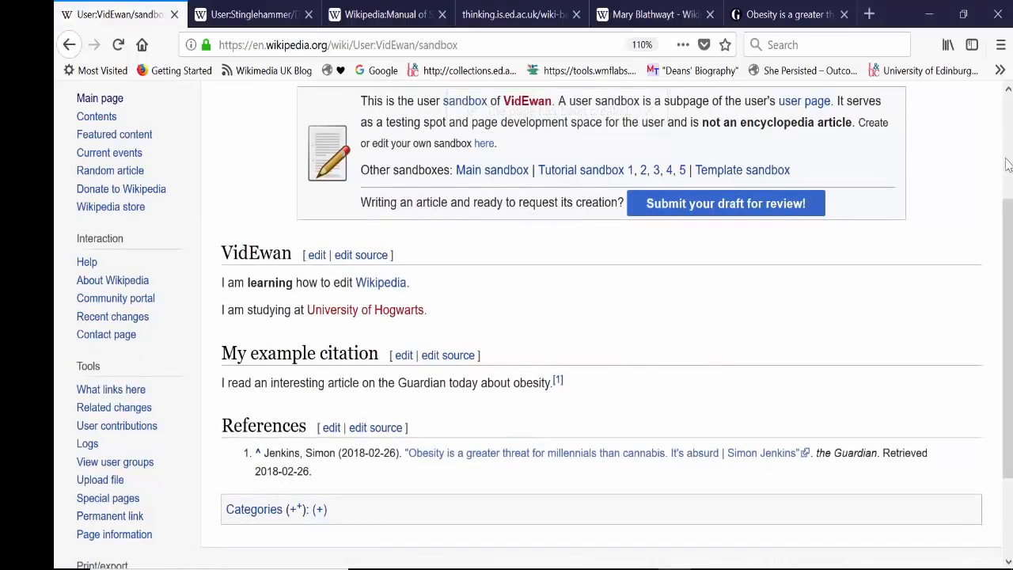
scroll(927, 300, "down", 1)
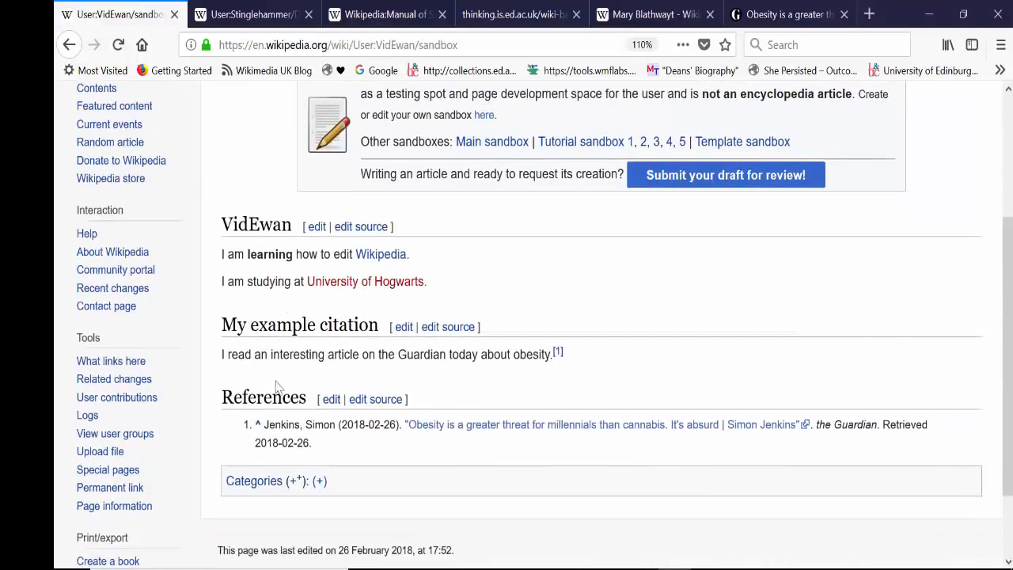
left_click_drag(313, 444, 243, 432)
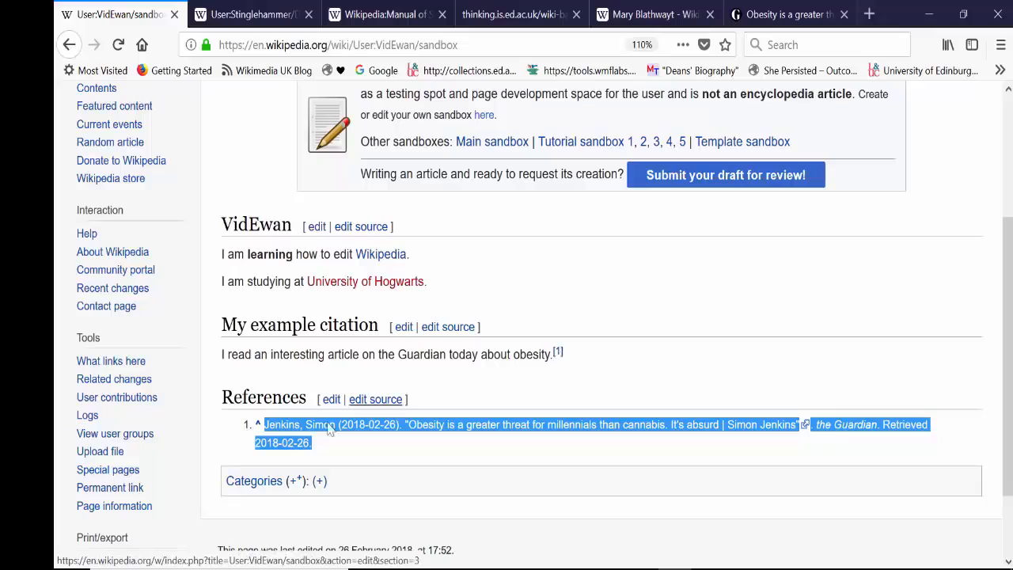
left_click(323, 448)
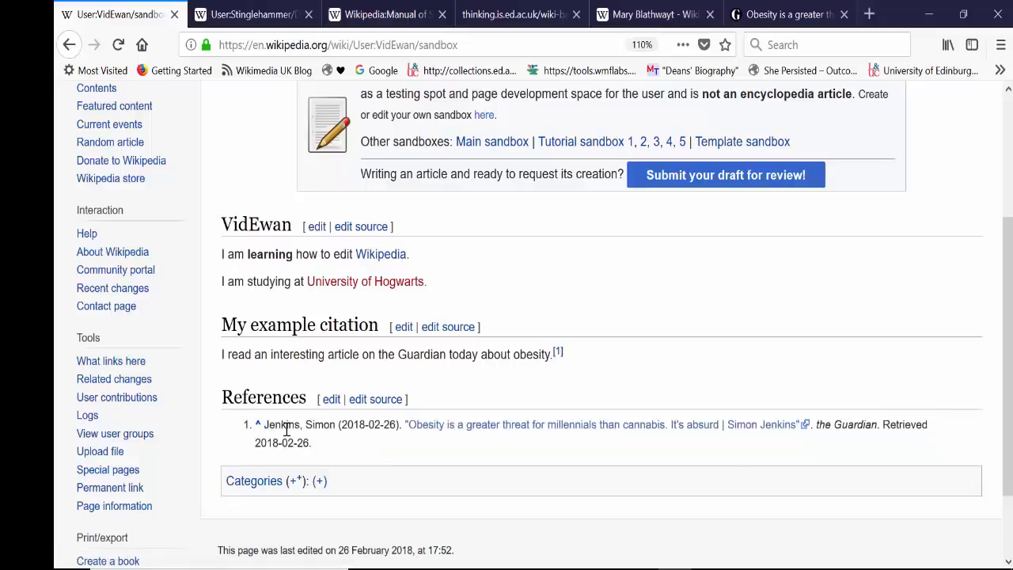
left_click(492, 433)
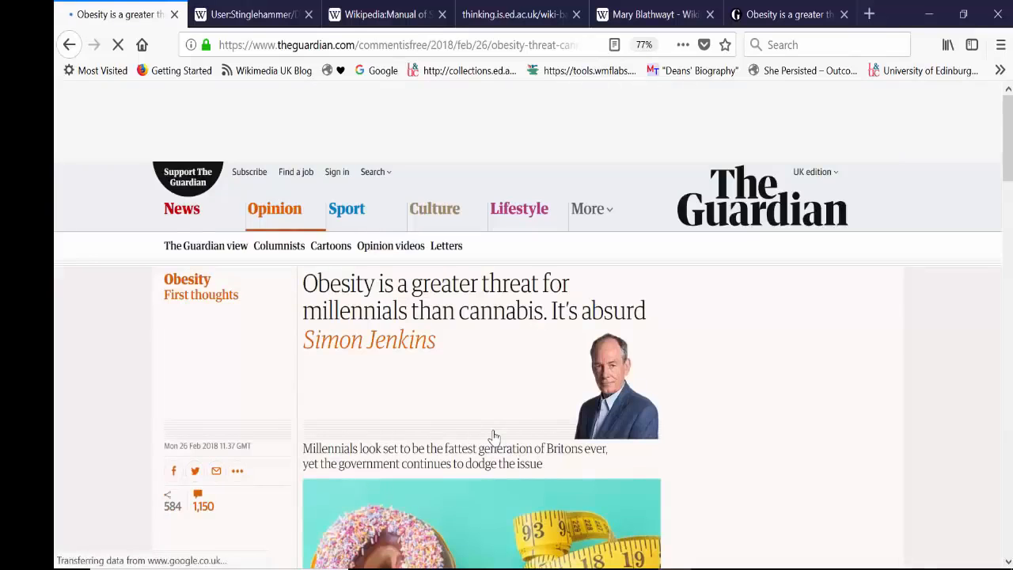
left_click(69, 45)
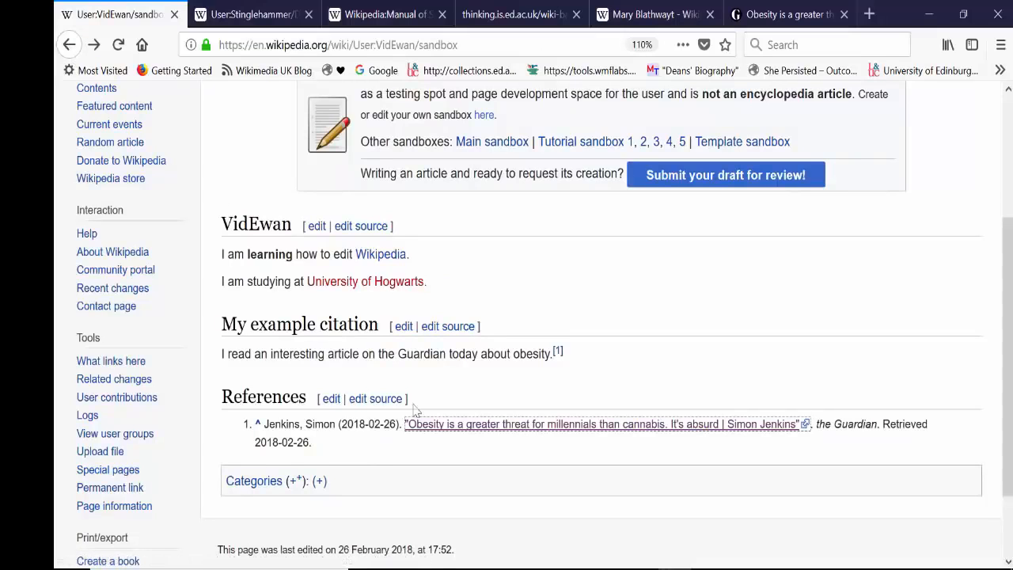
Step: Follow the citation marker after the obesity sentence to its reference, view the cited Guardian article and return
left_click(557, 353)
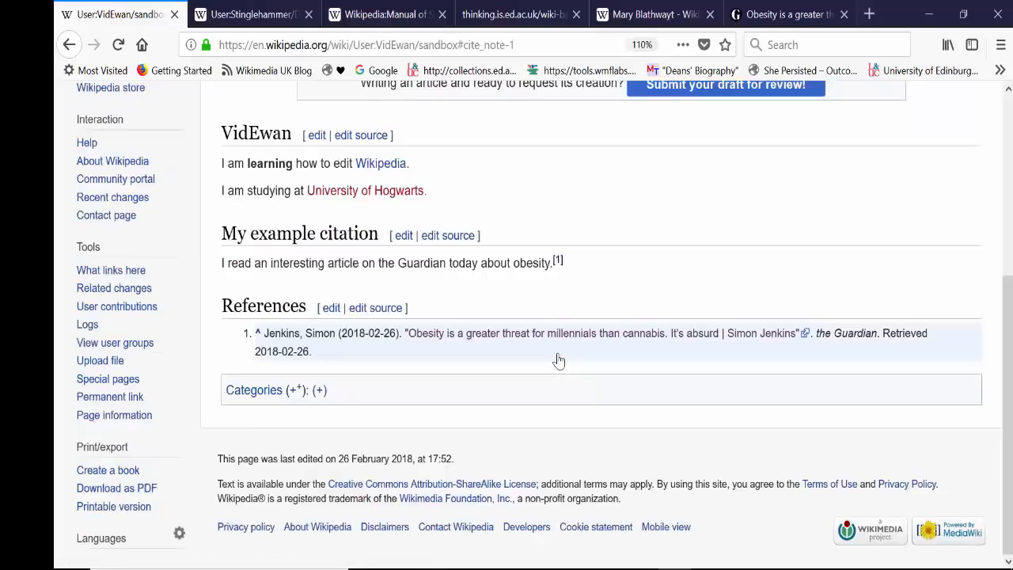
left_click(475, 336)
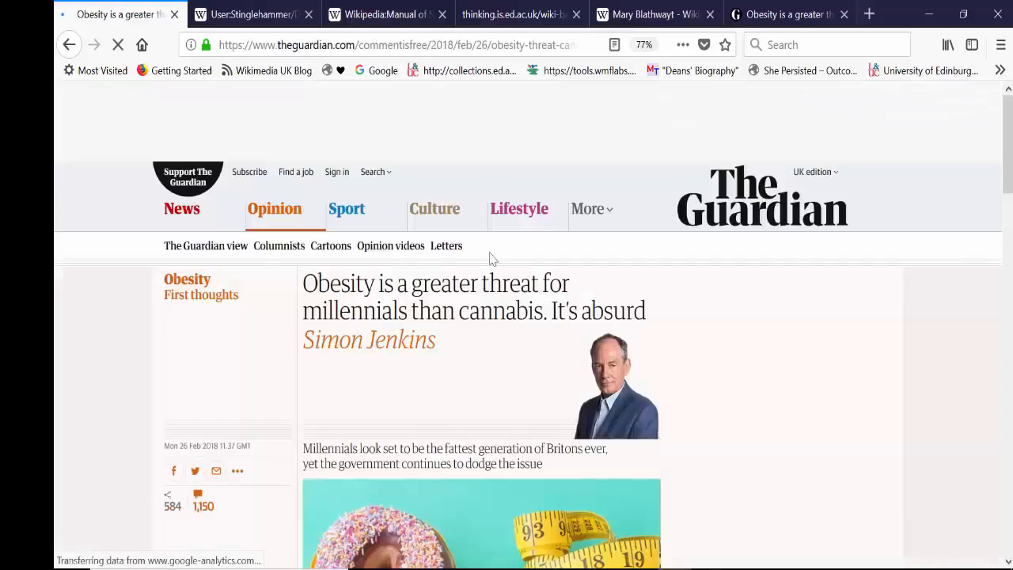
scroll(491, 255, "down", 3)
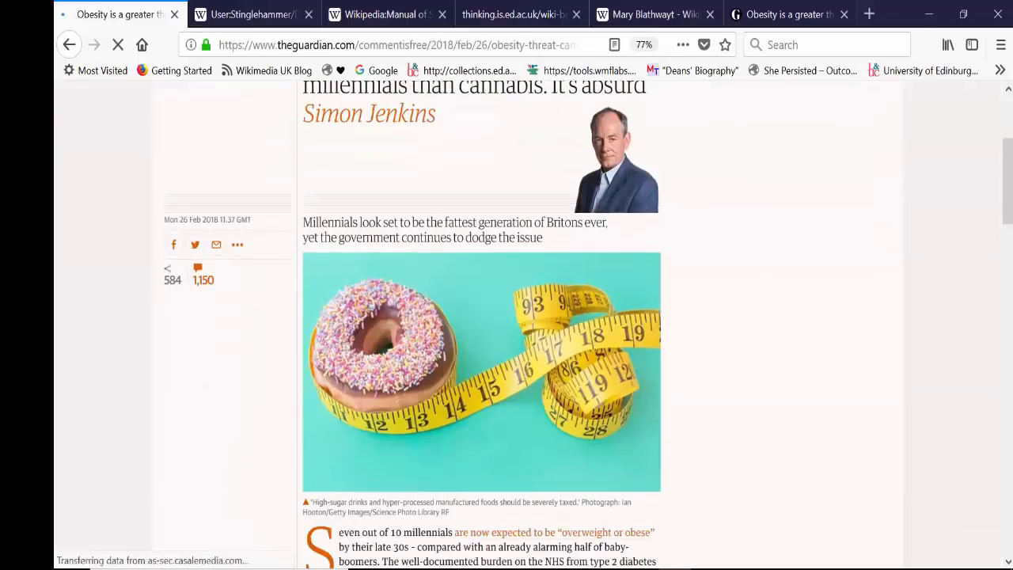
left_click(68, 44)
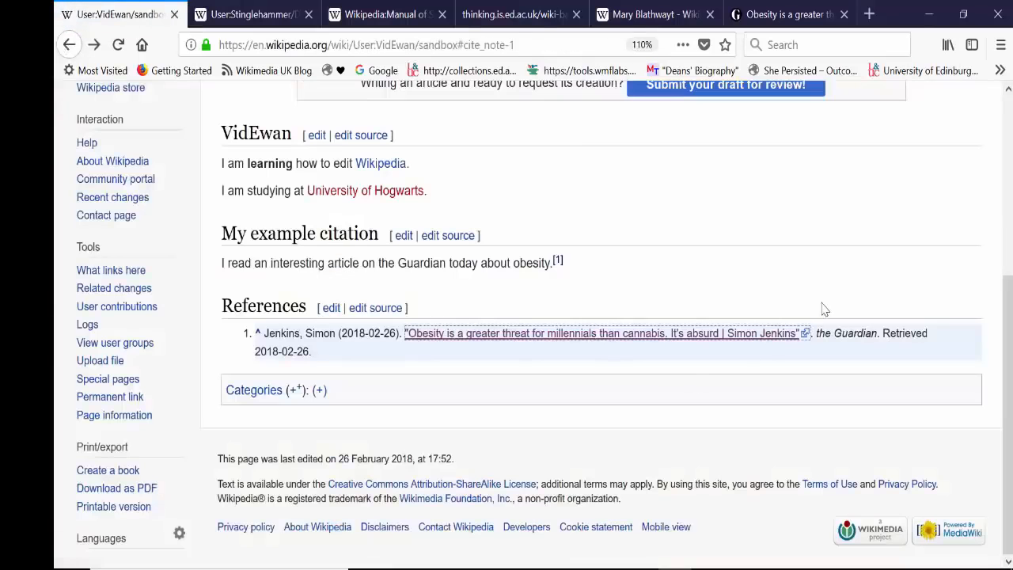
Step: Follow the red "University of Hogwarts" link to see where it leads, and return to the sandbox page
scroll(823, 308, "up", 4)
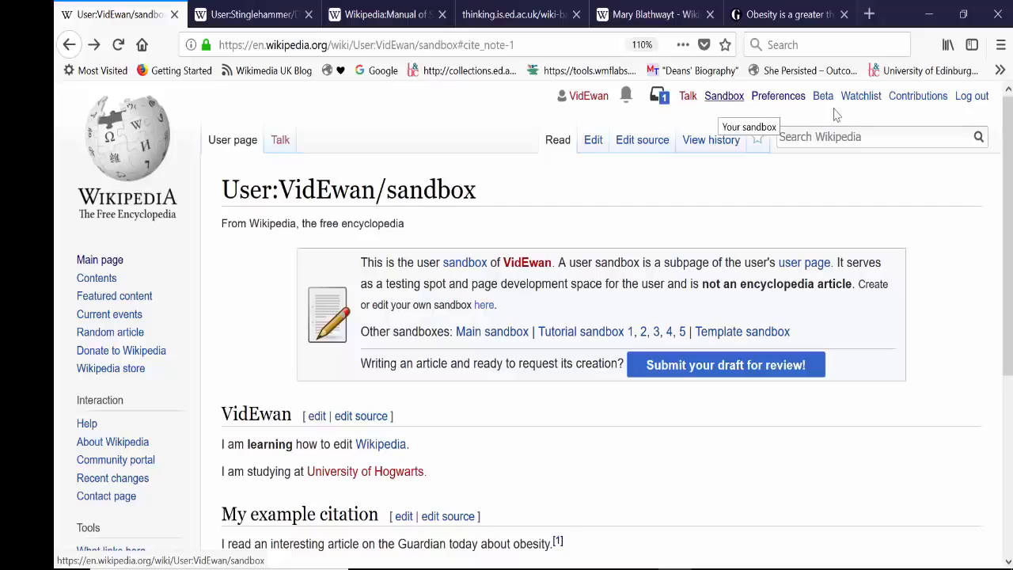
left_click_drag(1008, 150, 1007, 304)
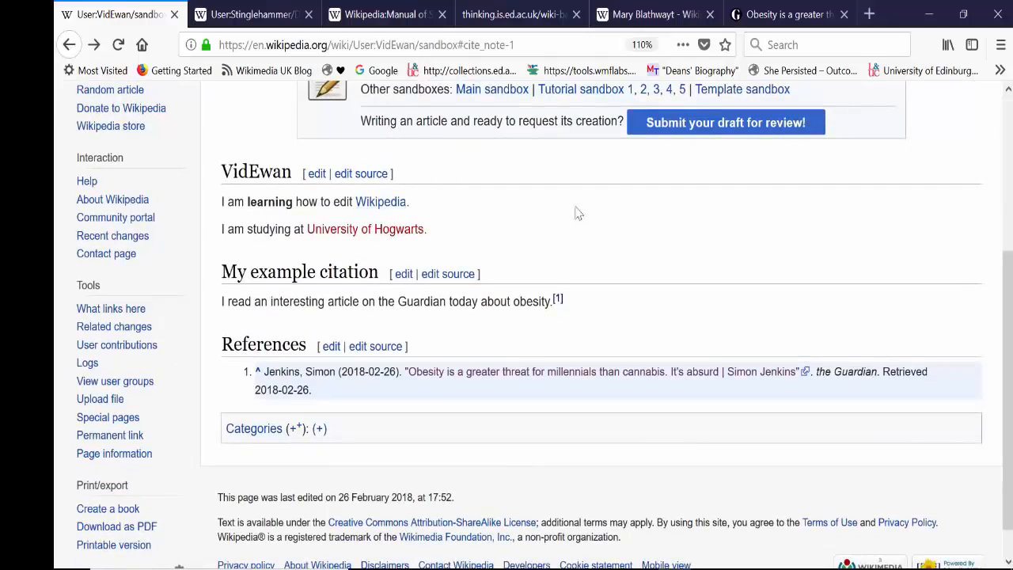
scroll(578, 237, "up", 3)
scroll(581, 373, "down", 1)
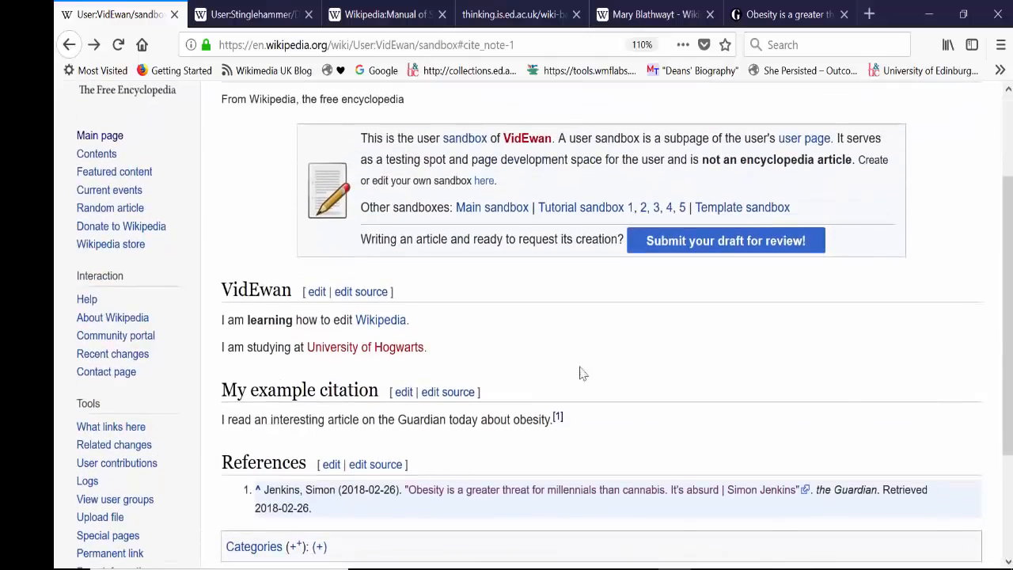
left_click(368, 349)
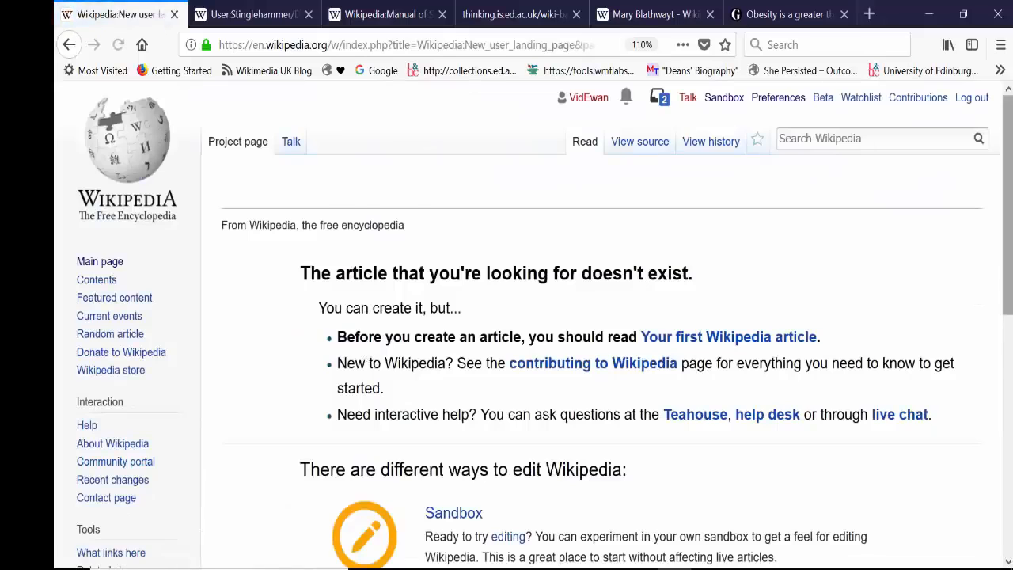
left_click_drag(1008, 257, 1008, 181)
left_click(69, 44)
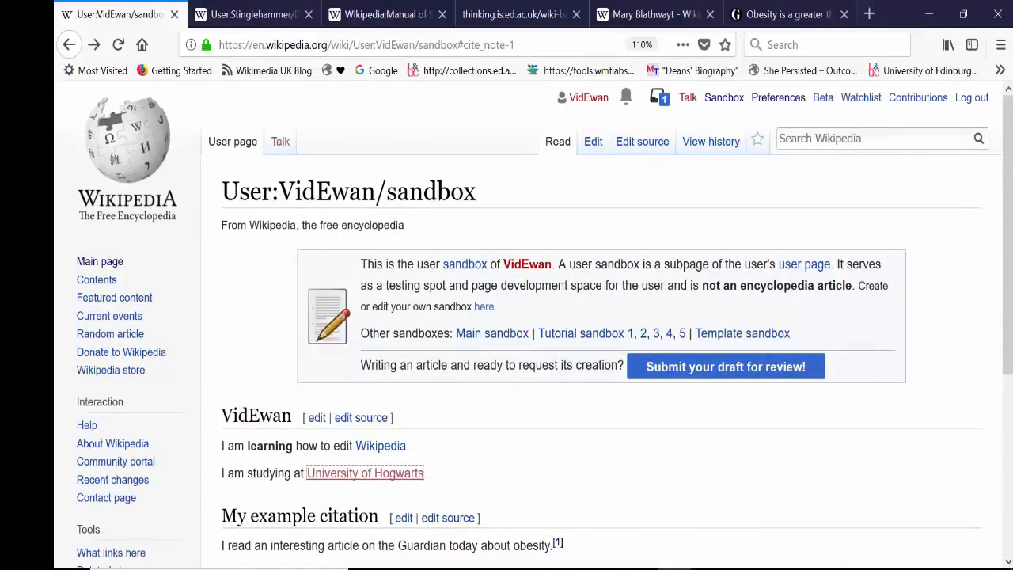
Step: Open the sandbox's wikitext source and examine the markup for headings, bold text, double-bracket links and the citation
mouse_move(1005, 212)
left_mouse_down()
mouse_move(1004, 376)
mouse_move(1006, 193)
left_mouse_up()
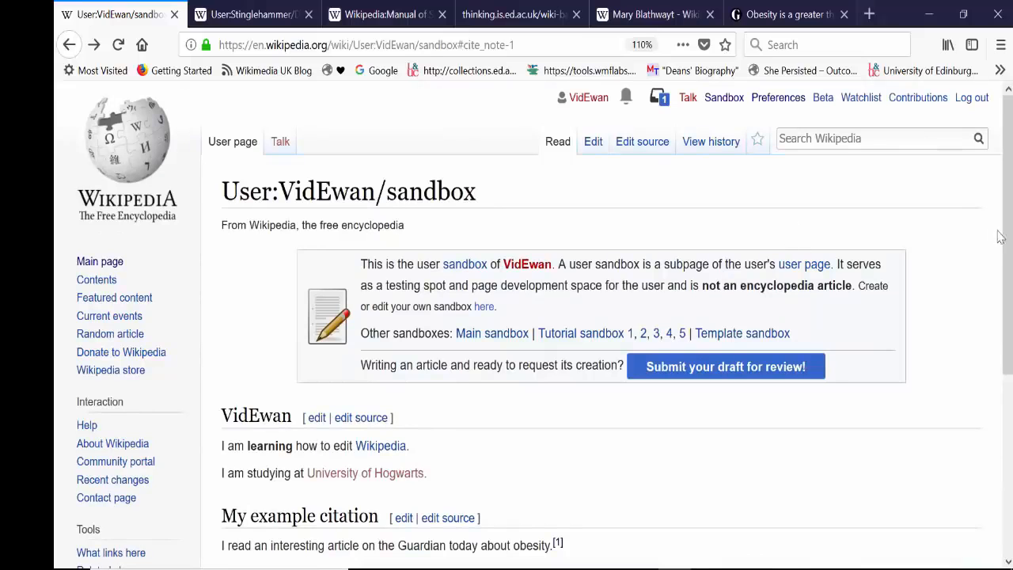
left_click(591, 145)
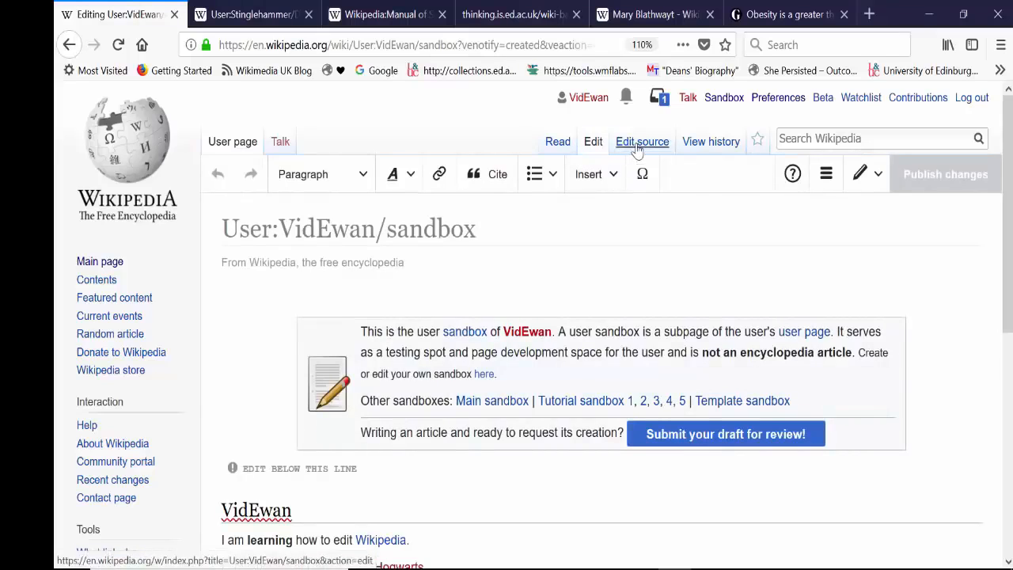
left_click(636, 146)
scroll(1008, 237, "down", 10)
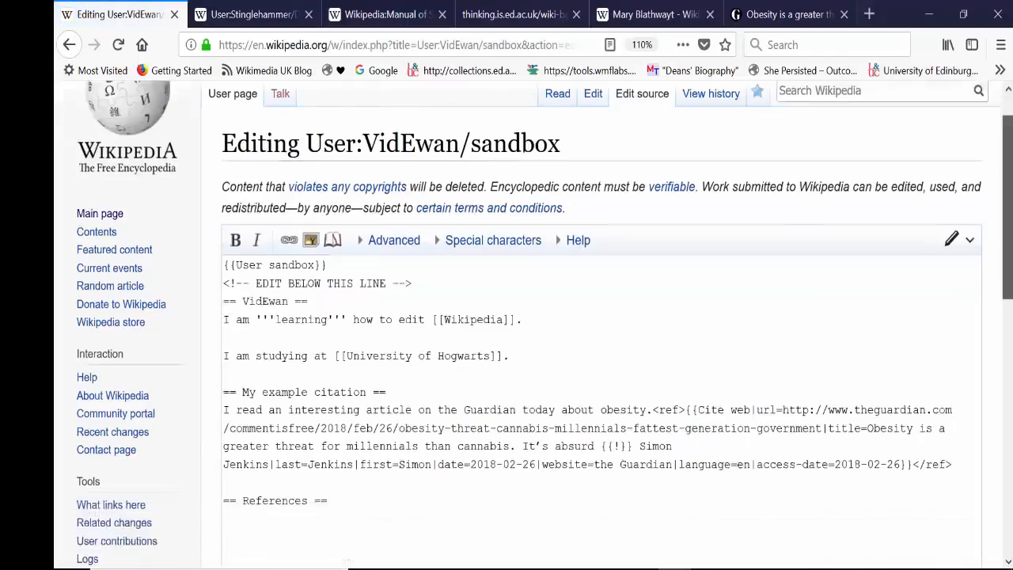
left_click_drag(1012, 240, 1011, 161)
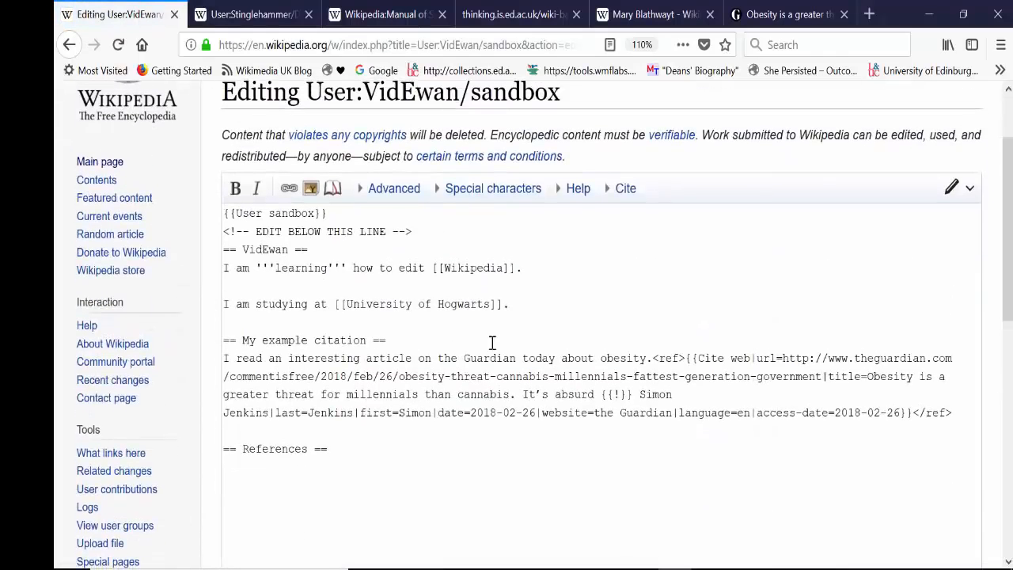
double_click(338, 304)
left_click(420, 341)
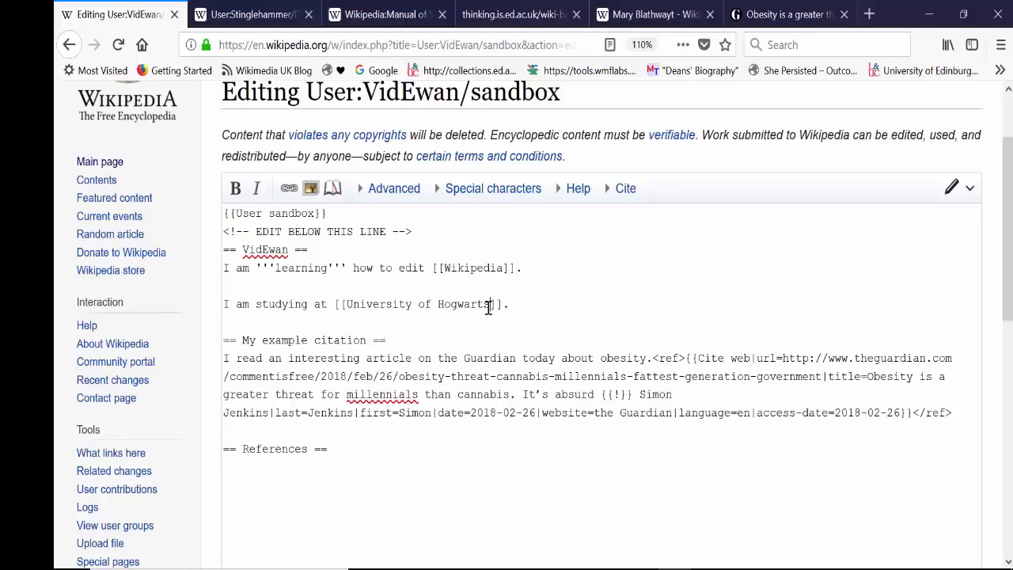
double_click(498, 306)
left_click_drag(445, 270, 432, 270)
left_click(672, 283)
left_click_drag(1008, 245, 1008, 202)
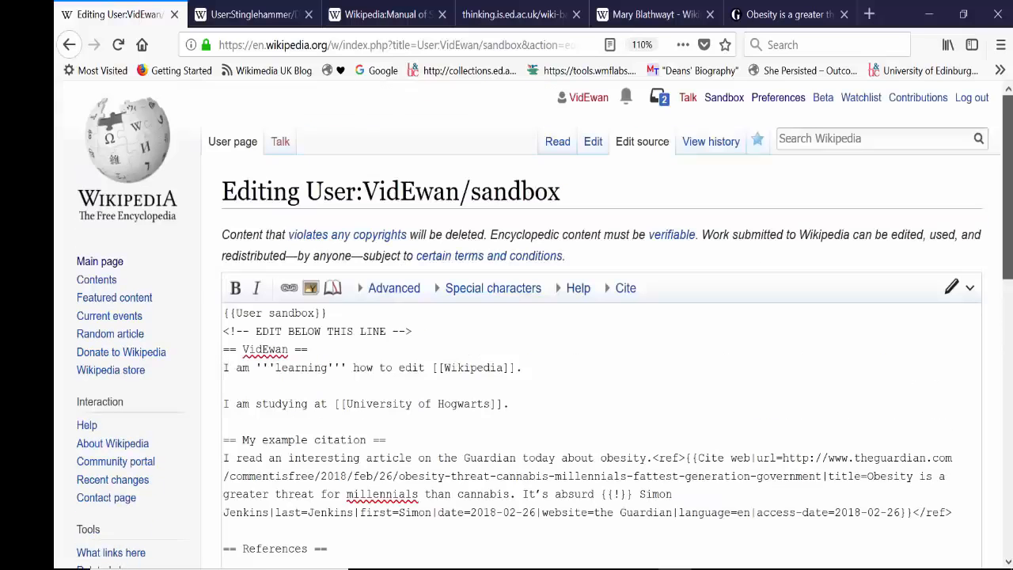
Step: Switch the sandbox to visual editing and add a "My example list" heading below the sentence about the obesity article
left_click(594, 150)
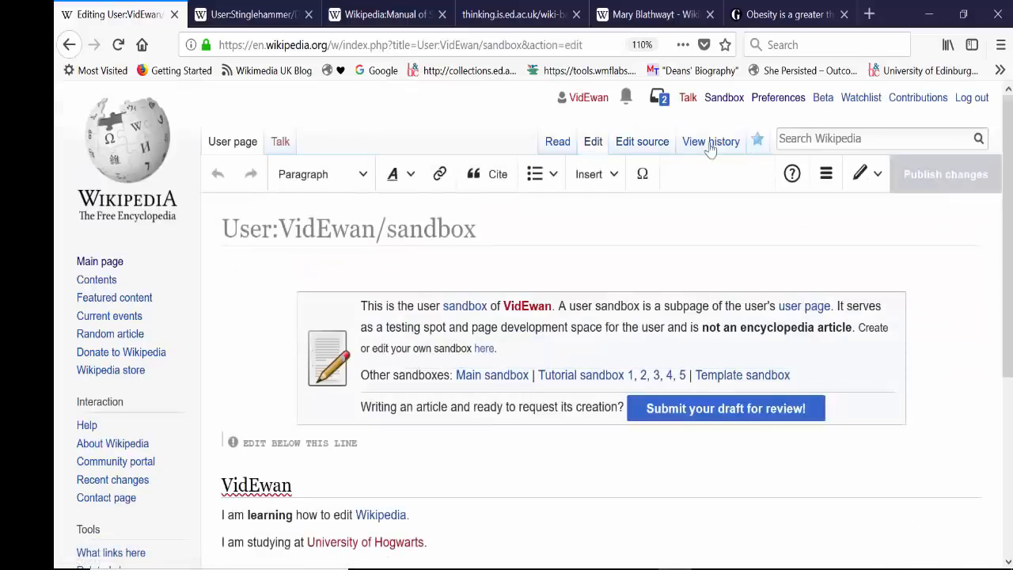
left_click_drag(1007, 178, 1008, 232)
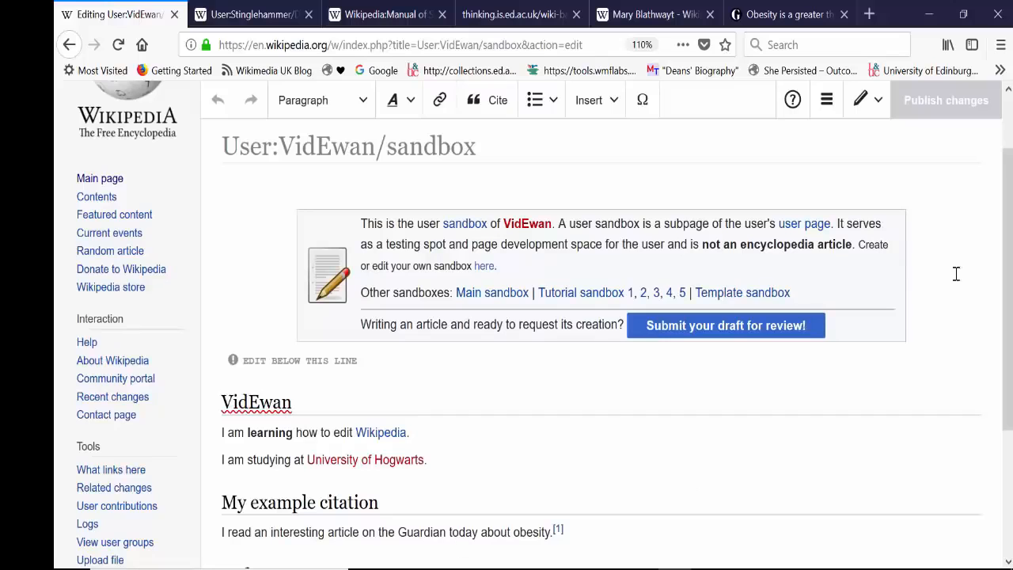
left_click_drag(1008, 277, 1008, 332)
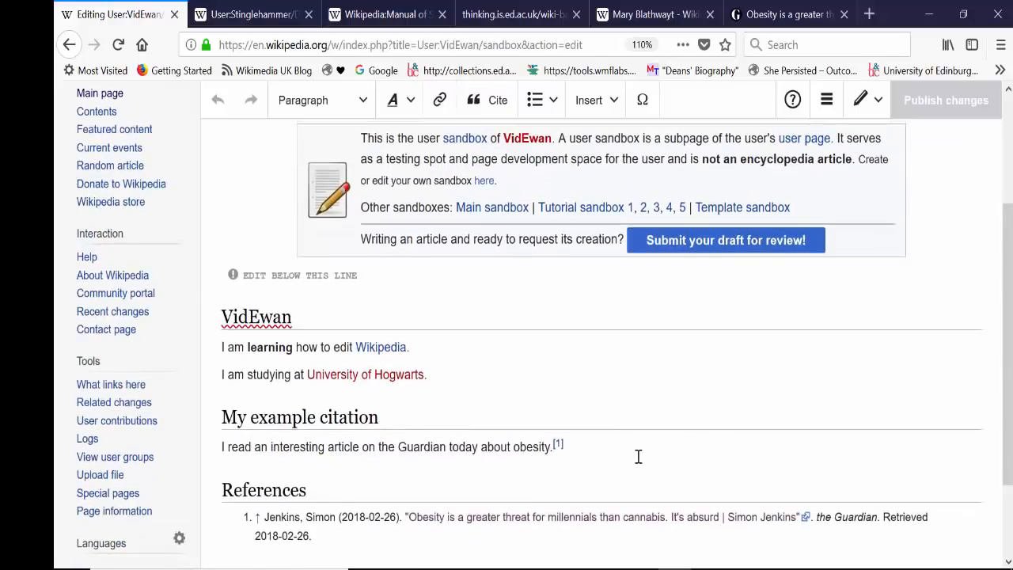
key("Return")
key("Return")
type("My e")
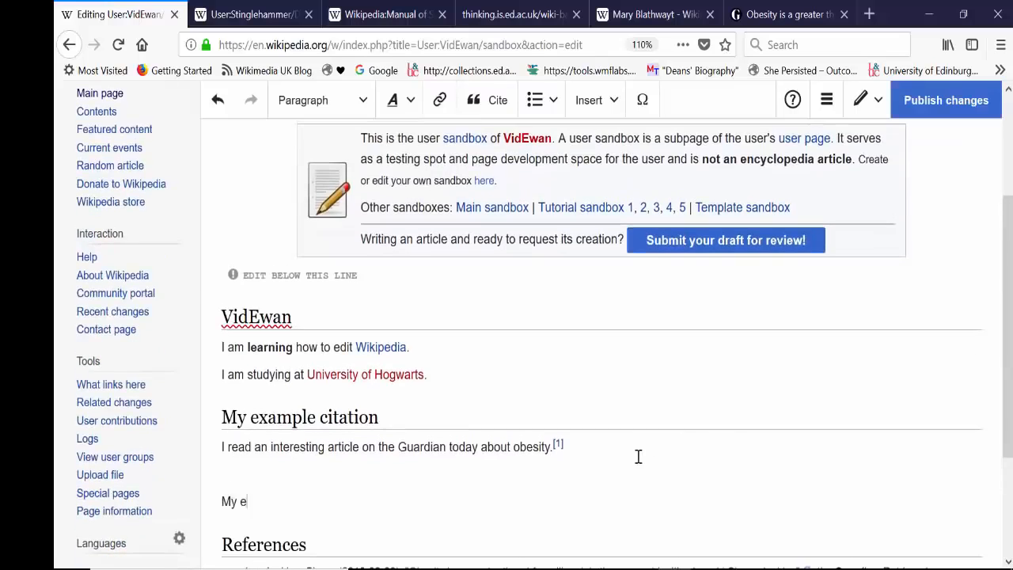
type("xample list")
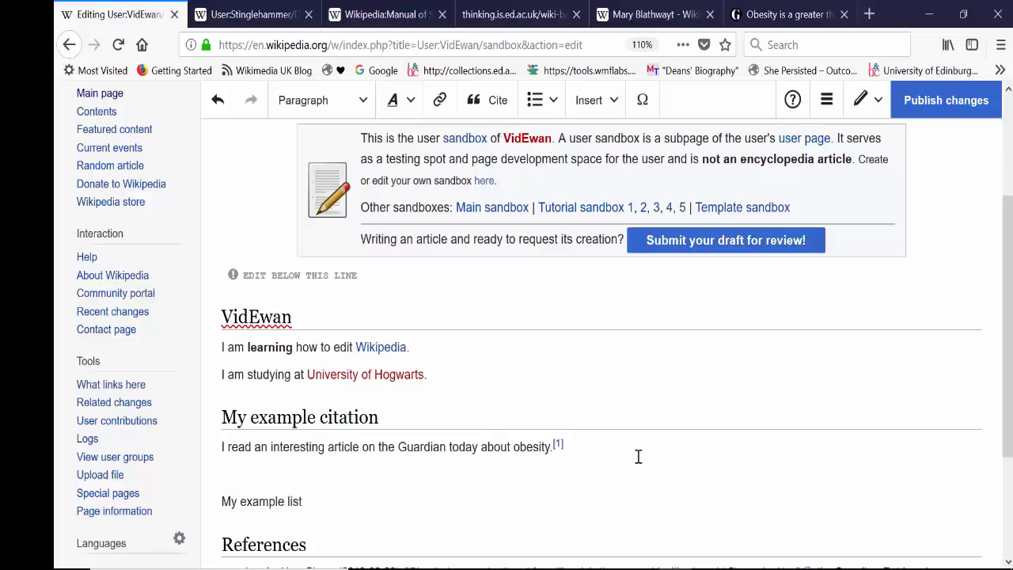
left_click_drag(304, 501, 215, 501)
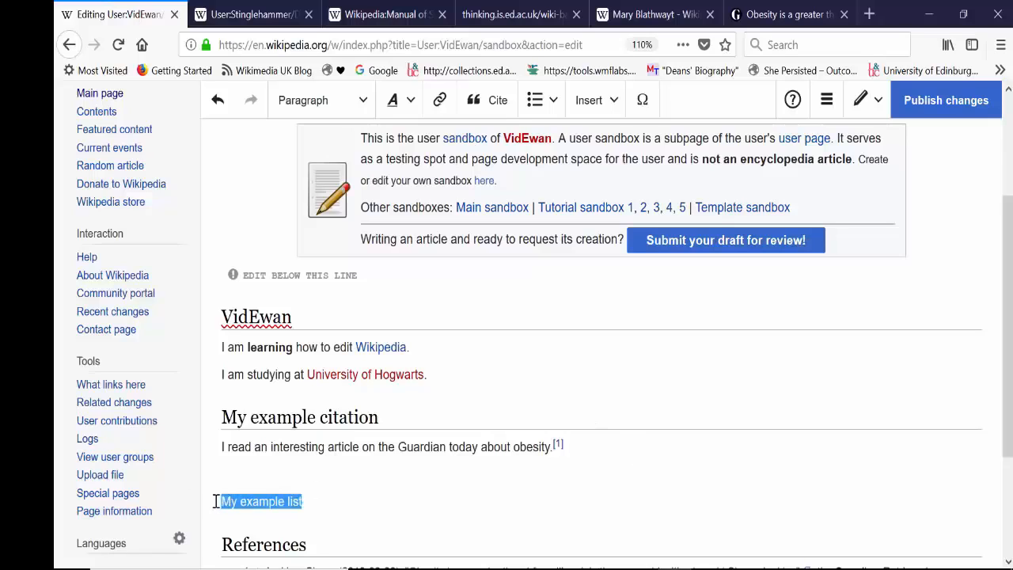
left_click(345, 102)
left_click(346, 178)
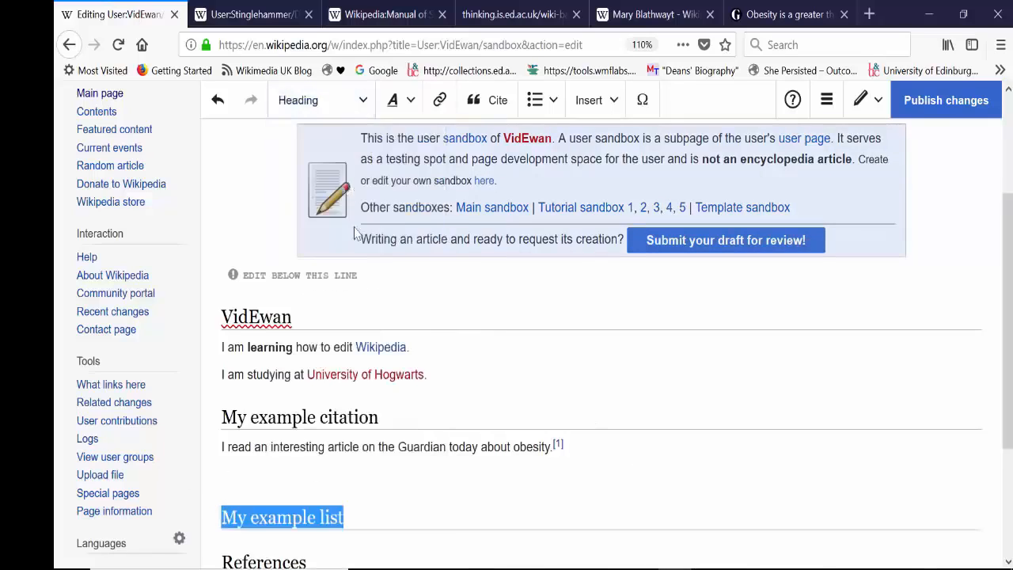
Step: Add the introductory line "Things I enjoy:" under the My example list heading
left_click(357, 514)
key("Return")
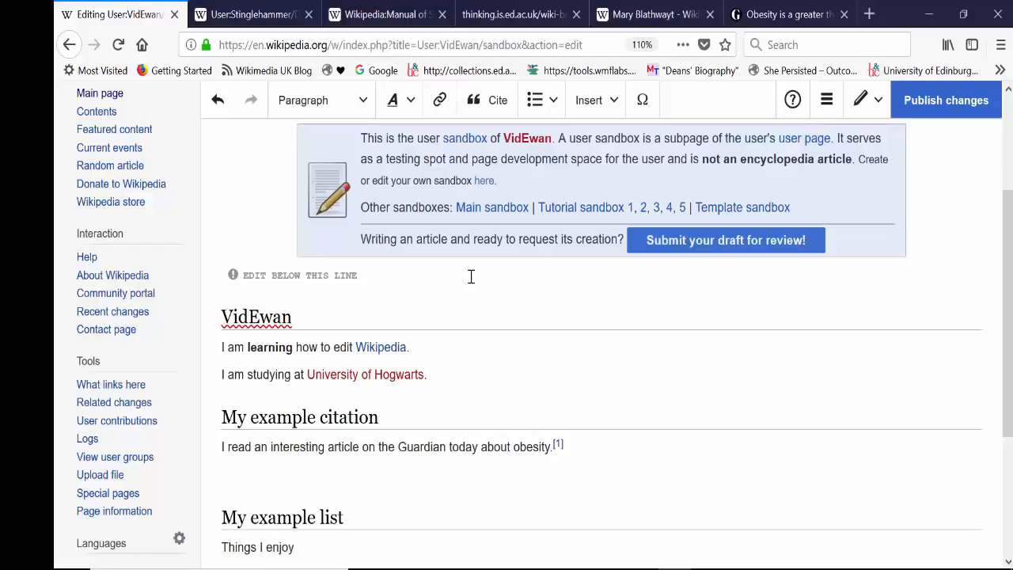
type("Things I enjoy:")
key("Return")
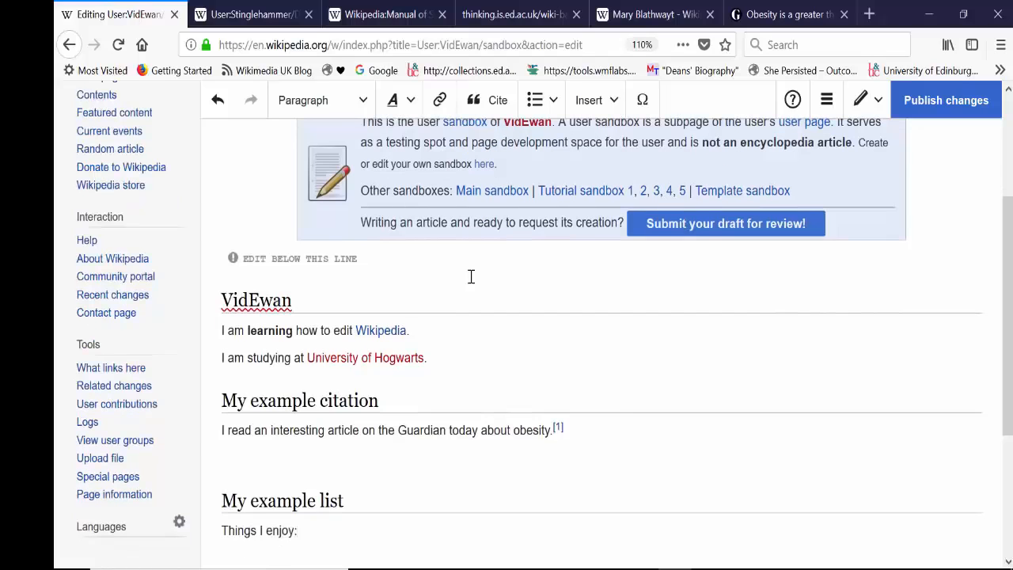
Step: Enter "Running", "Football" and "Watching movies." on separate lines below "Things I enjoy:"
type("Running")
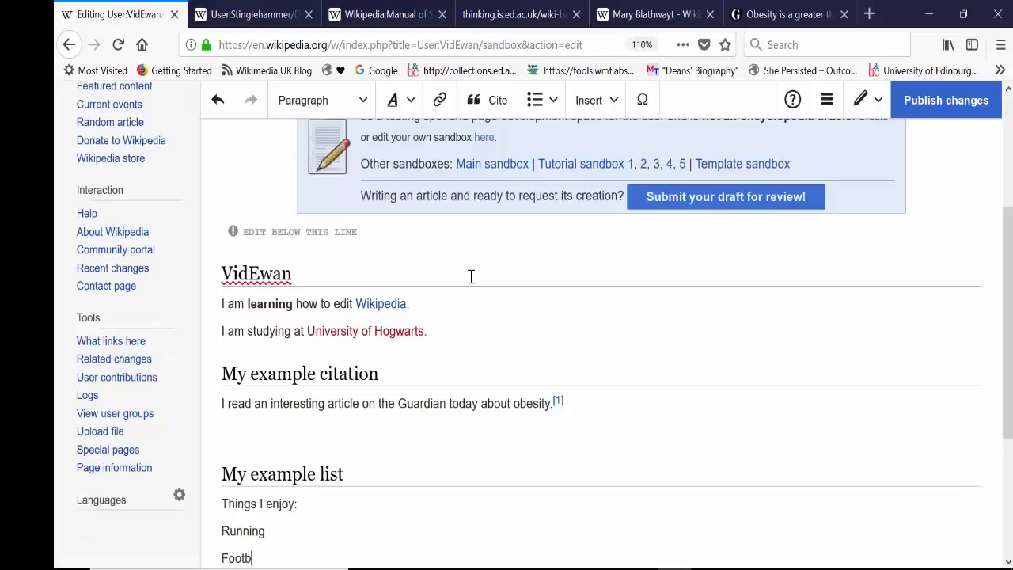
key("Return")
type("watrching")
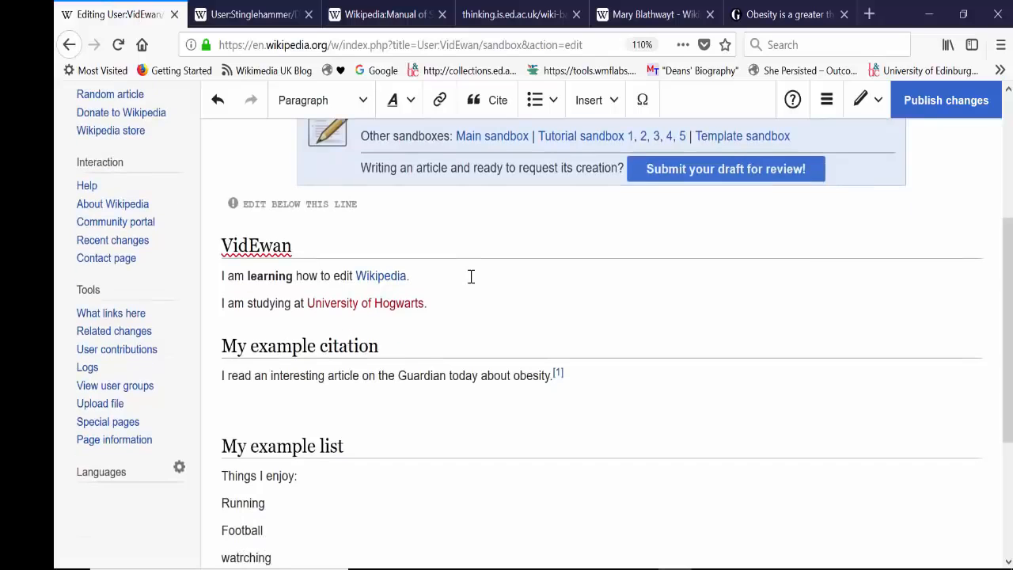
key("BackSpace")
key("BackSpace")
key("BackSpace")
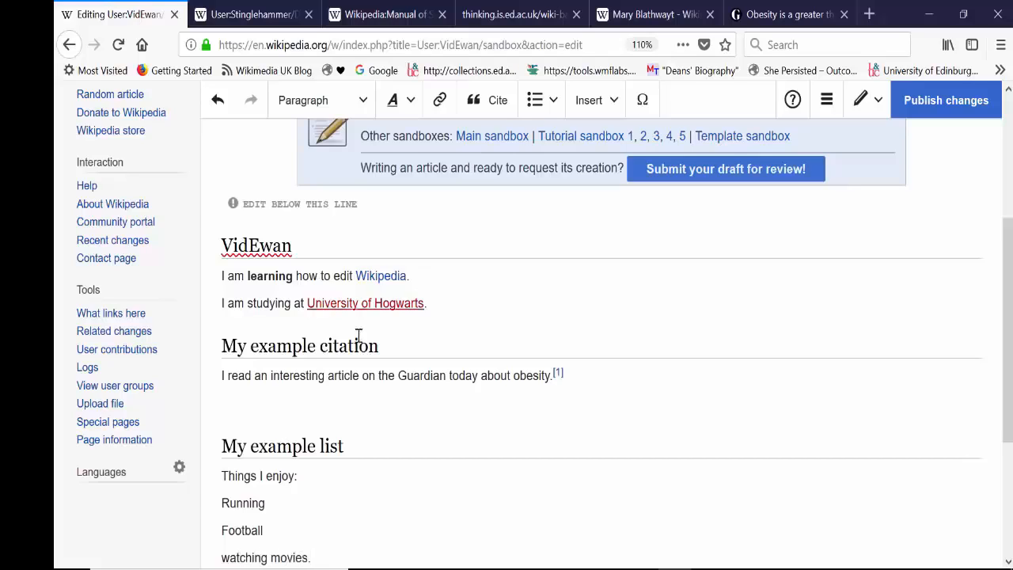
left_click(230, 558)
key("BackSpace")
type("W")
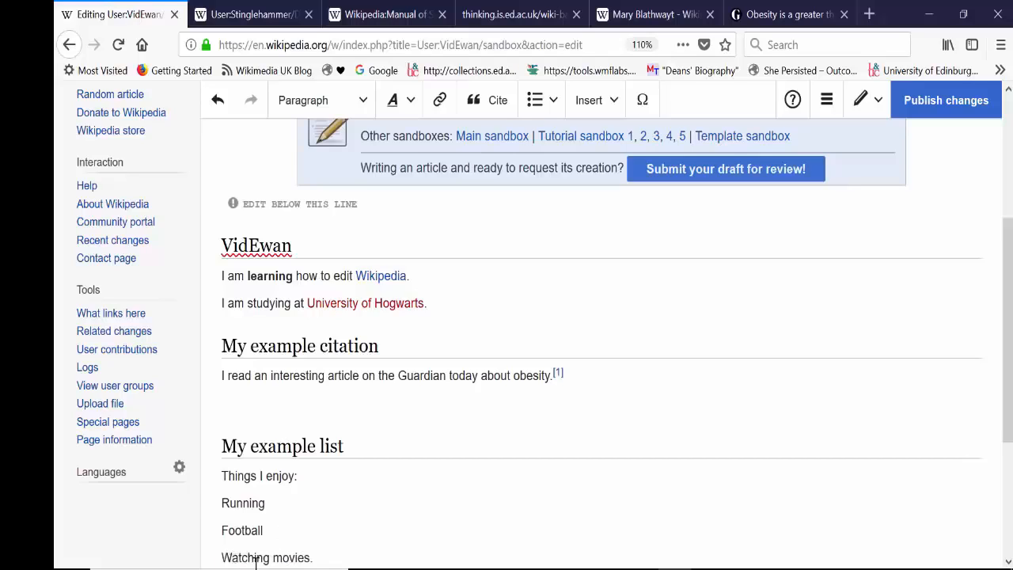
Step: Format the three activity lines as a bullet list and remove the blank line above the My example list heading
left_click_drag(312, 560, 202, 505)
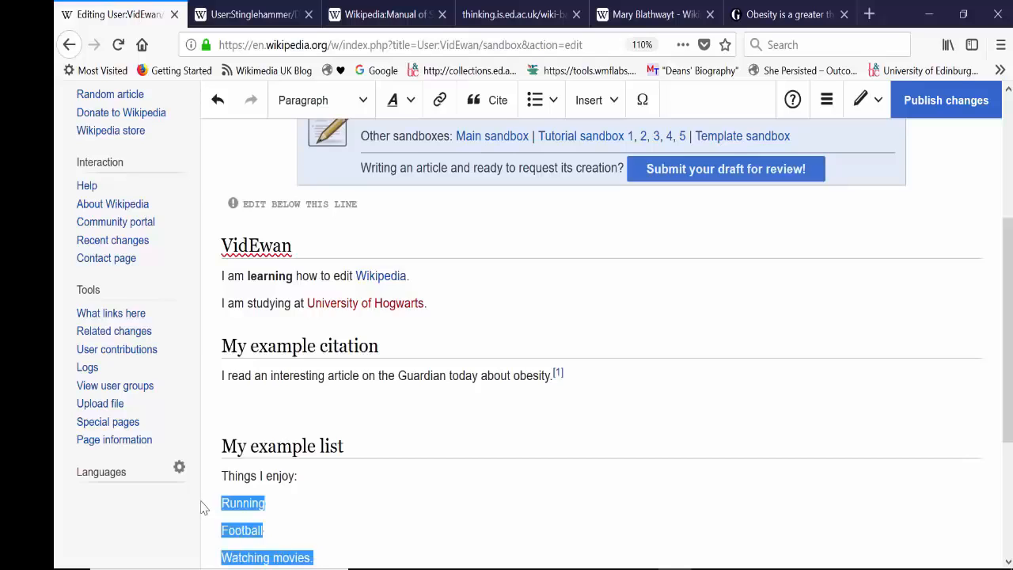
left_click(551, 100)
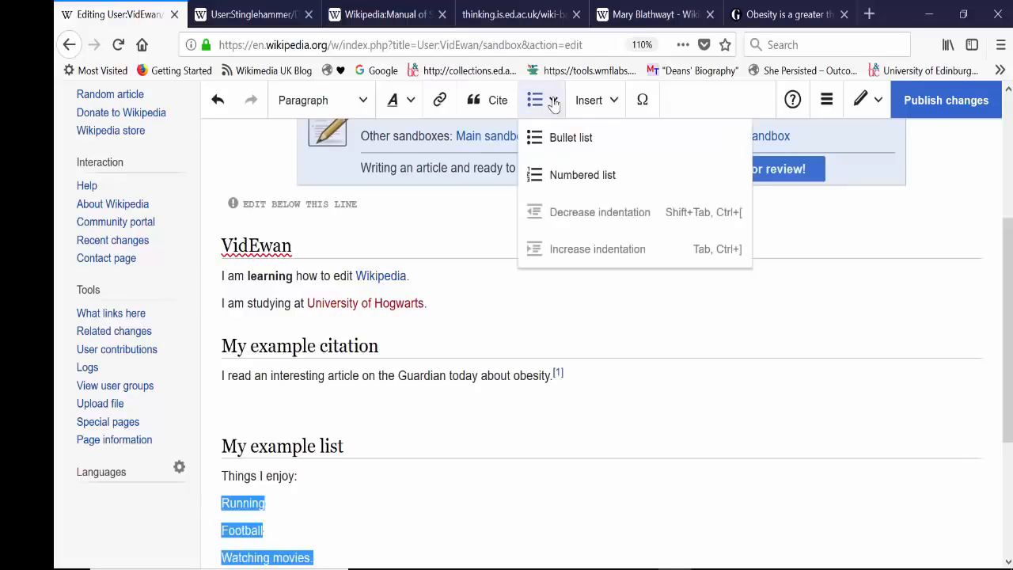
left_click(570, 139)
left_click(511, 347)
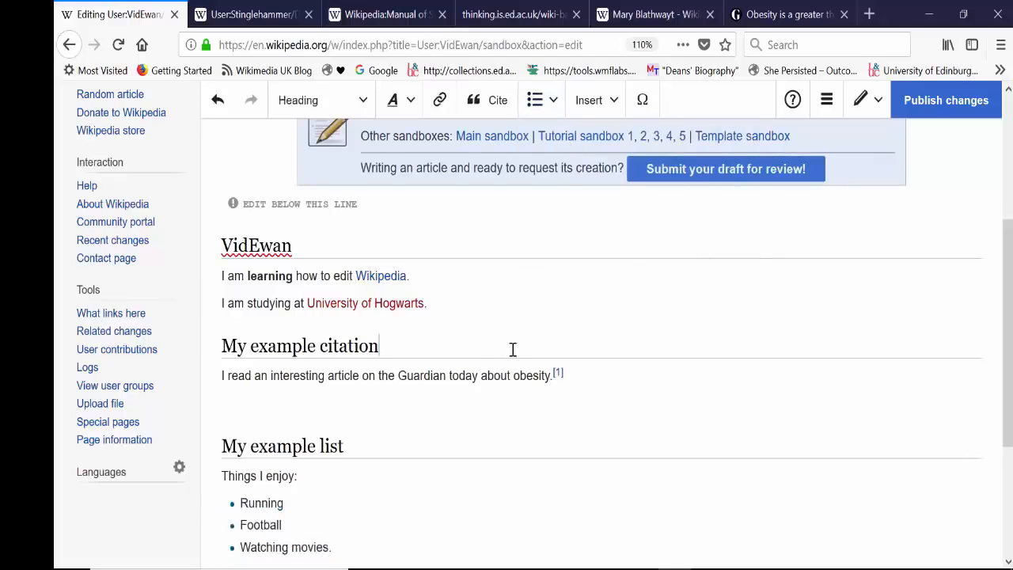
left_click(394, 525)
scroll(966, 415, "down", 2)
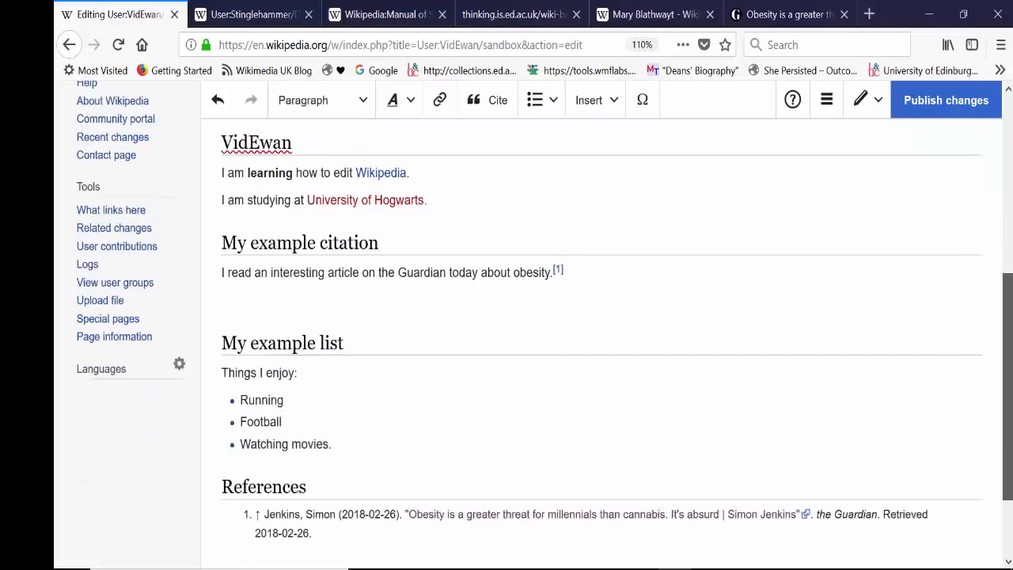
key("BackSpace")
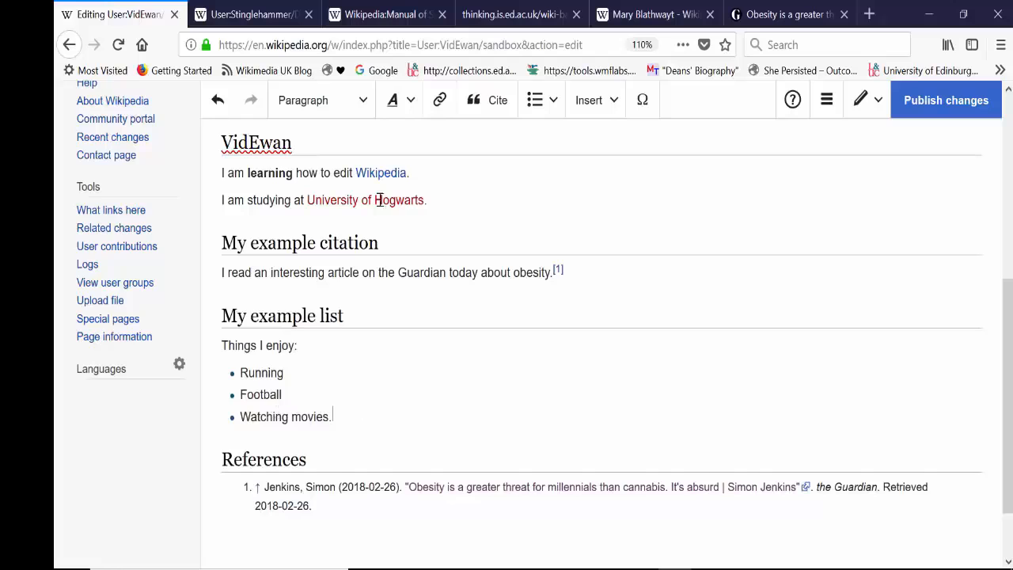
Step: Publish the sandbox changes with an edit summary describing the added bullet list
left_click(931, 117)
type("added bullet list")
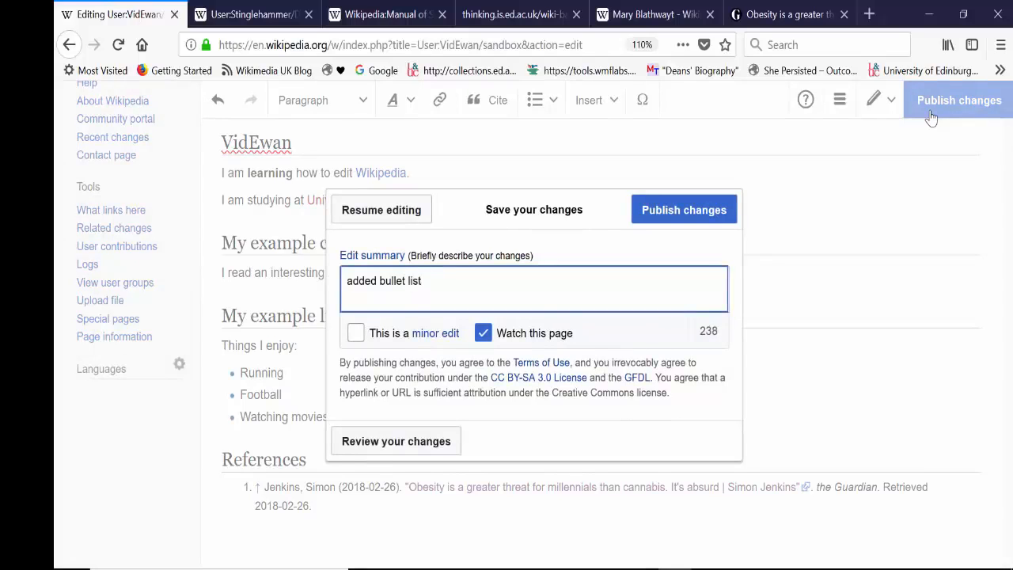
left_click(686, 213)
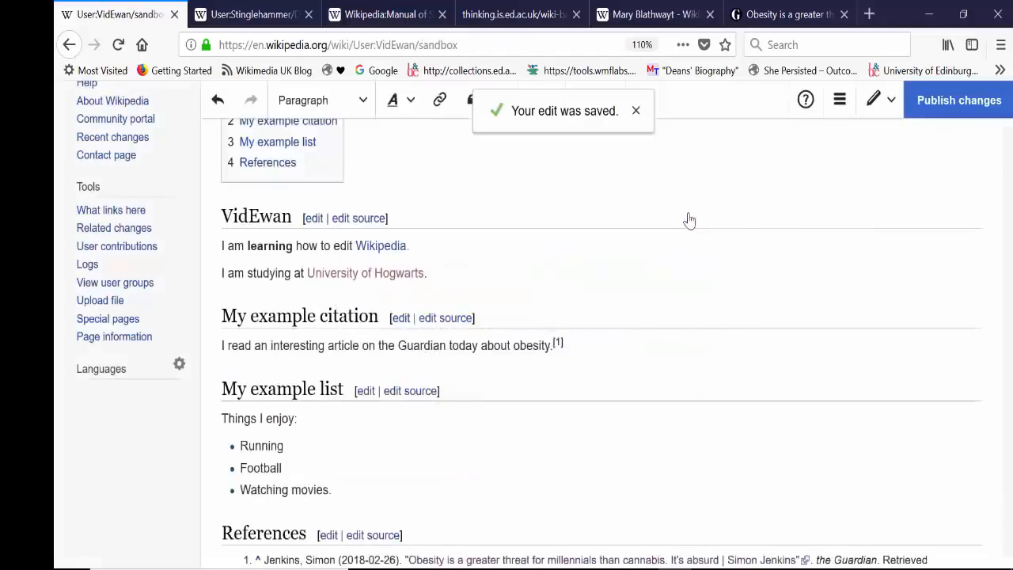
Step: Review the published sandbox page, including its contents box and the section headings below it
left_click_drag(1007, 356, 1007, 283)
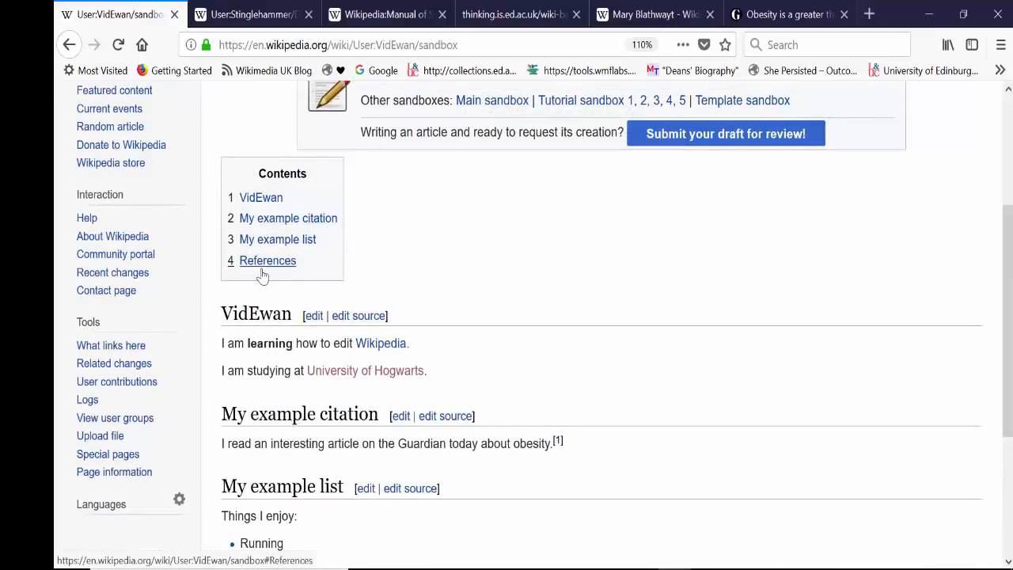
left_click_drag(1007, 257, 1008, 283)
left_click_drag(1008, 320, 1010, 204)
Step: Reopen the sandbox in visual editing, look through all insertable element types and open the media insertion dialog
left_click(594, 101)
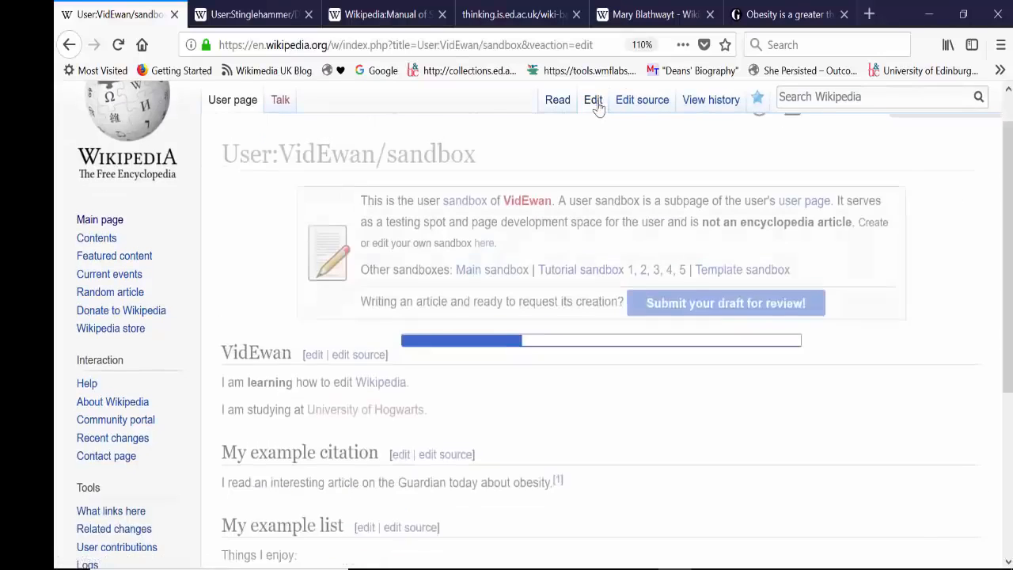
left_click_drag(1008, 317, 1008, 231)
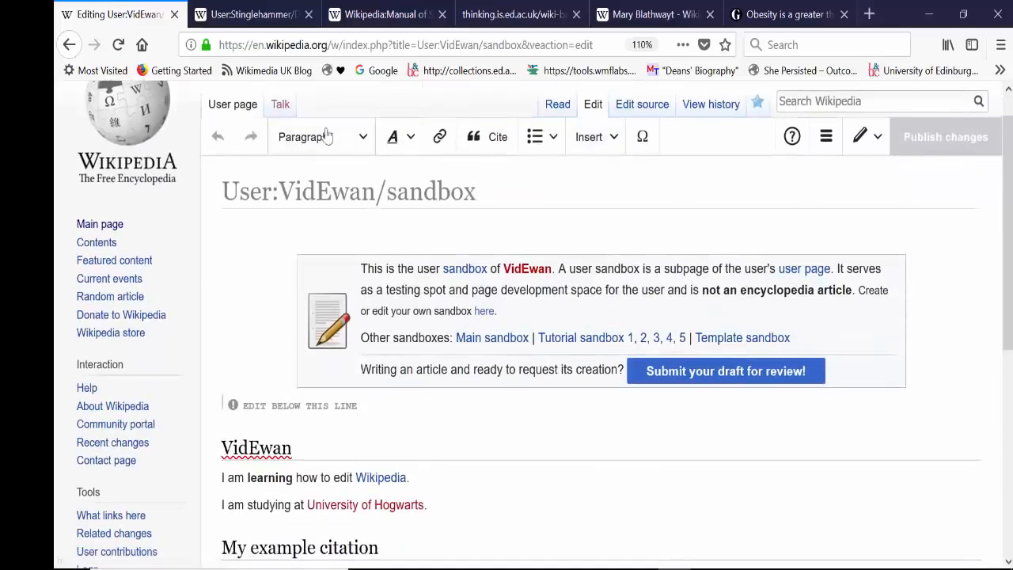
left_click(608, 141)
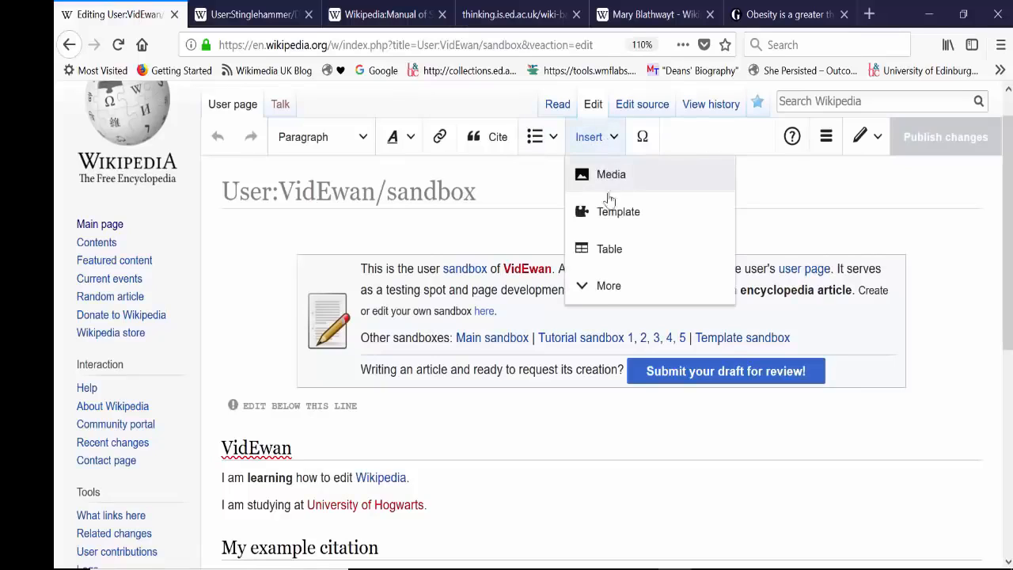
left_click(606, 286)
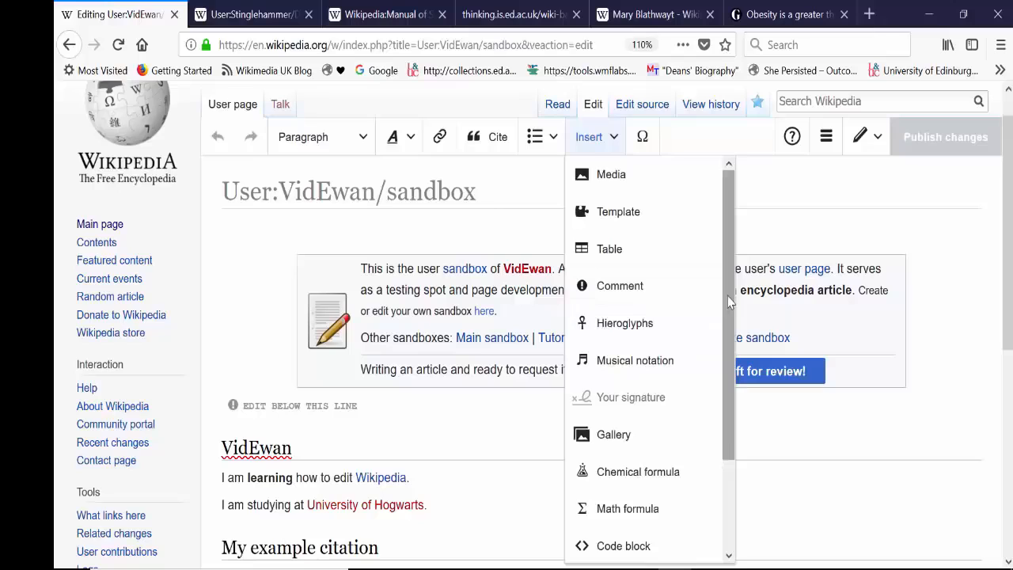
scroll(714, 409, "down", 3)
scroll(715, 410, "up", 2)
scroll(707, 410, "down", 1)
scroll(707, 411, "down", 1)
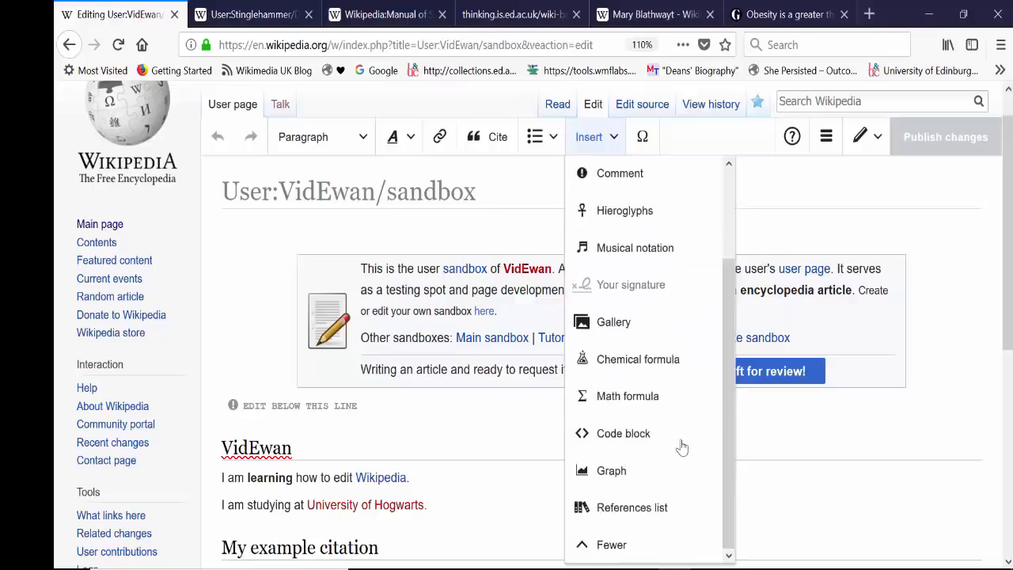
scroll(730, 419, "up", 3)
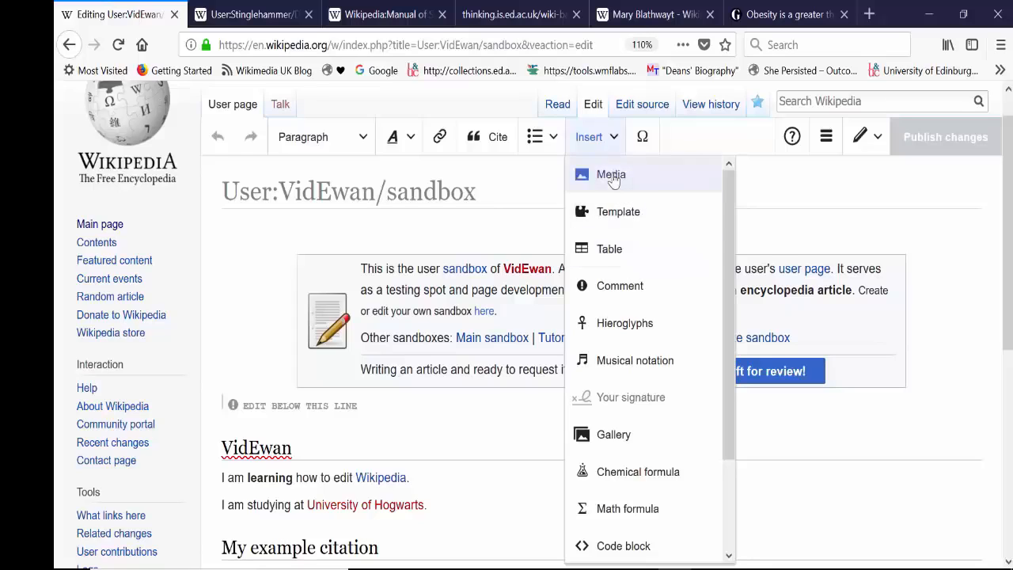
left_click(613, 178)
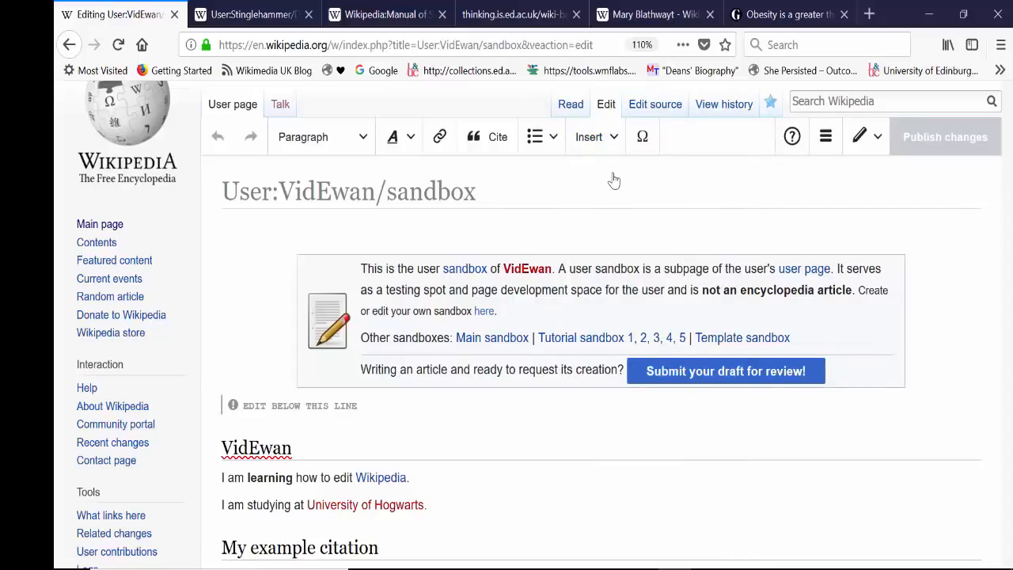
key("BackSpace")
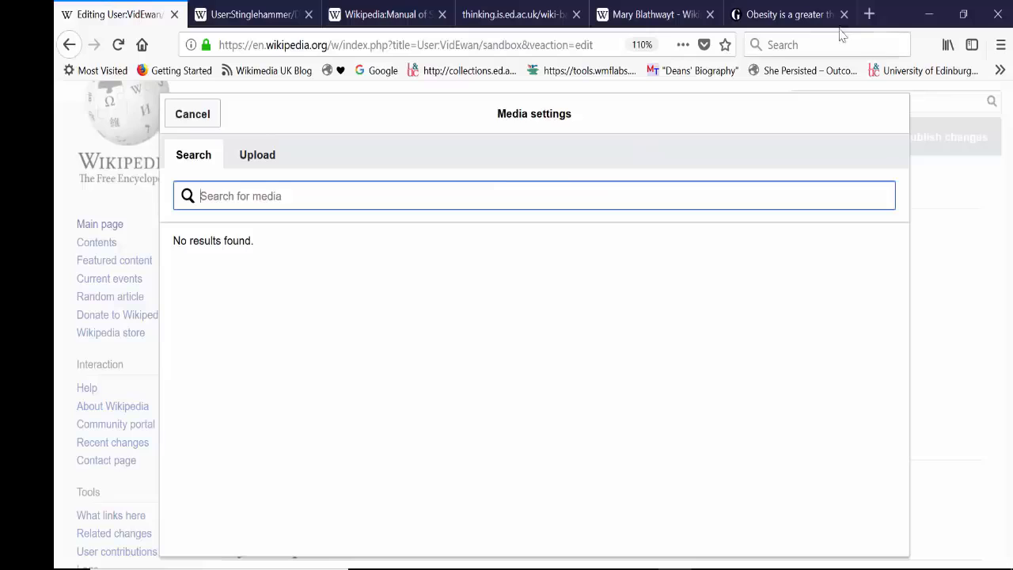
Step: Search the web for "wikimedia commons", view the site's main page description in a new tab and return to the sandbox's media dialog
left_click(869, 14)
type("wikimedia commons")
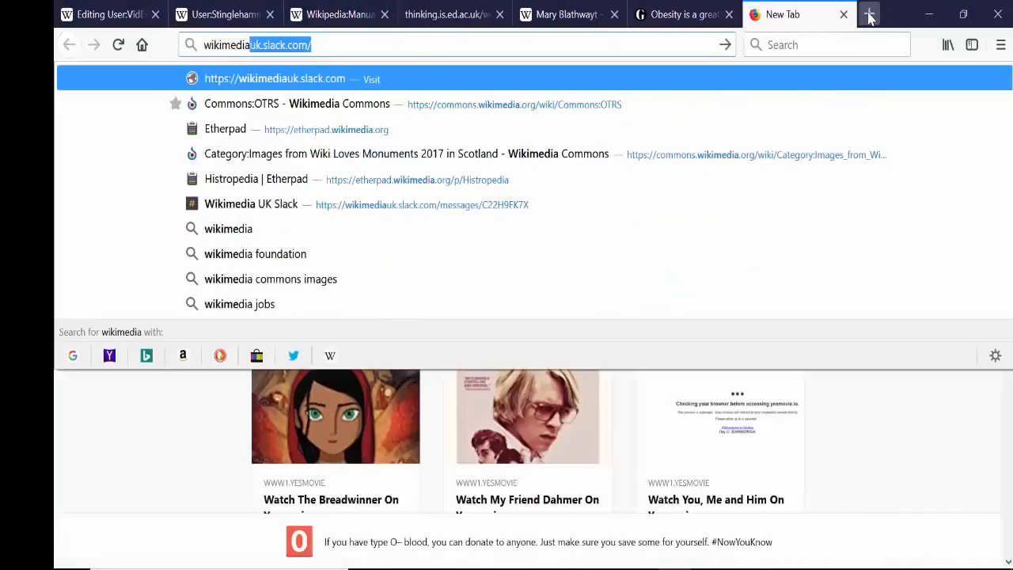
key("Return")
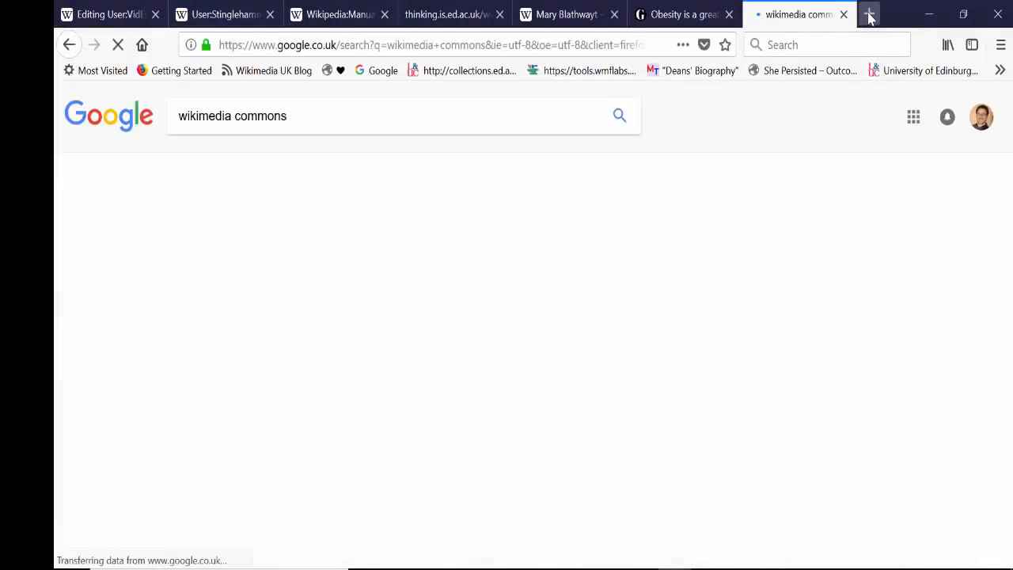
left_click(231, 238)
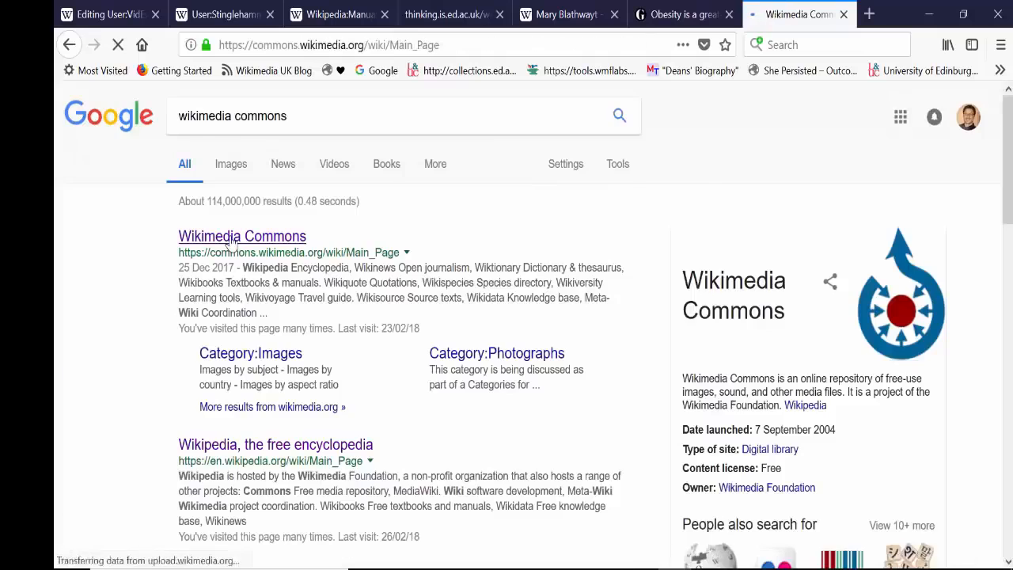
scroll(348, 554, "down", 1)
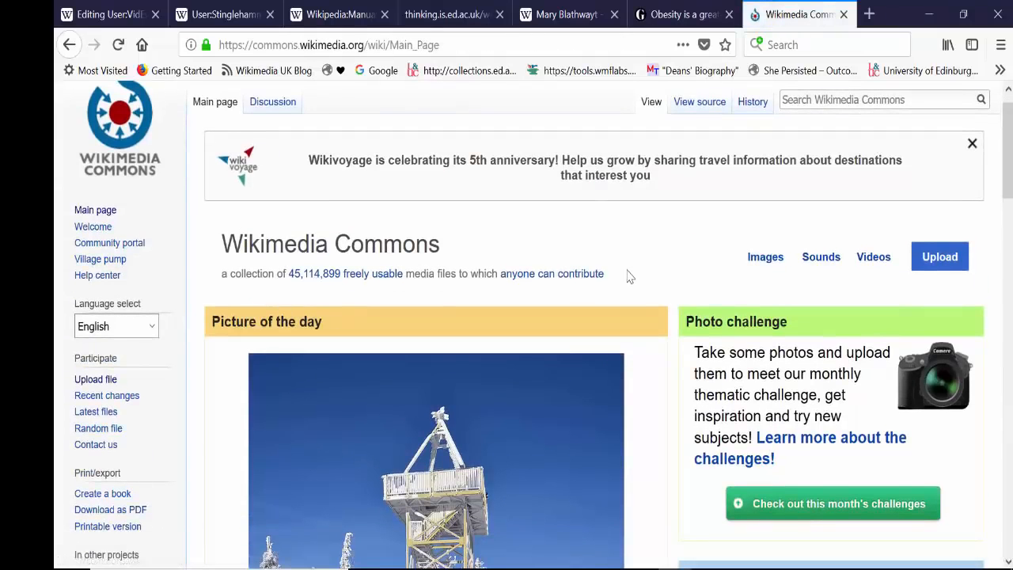
left_click_drag(566, 285, 214, 283)
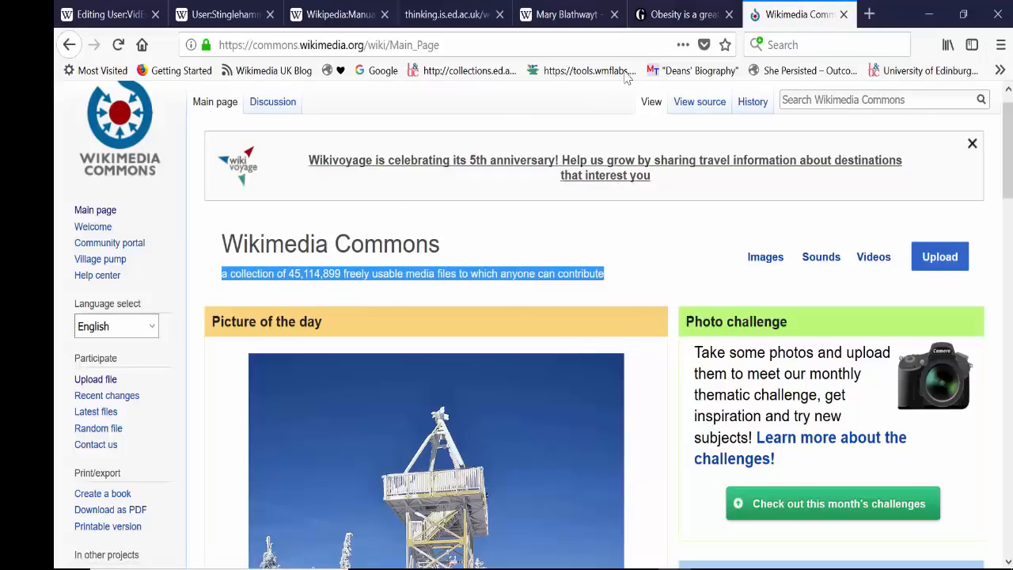
left_click(105, 14)
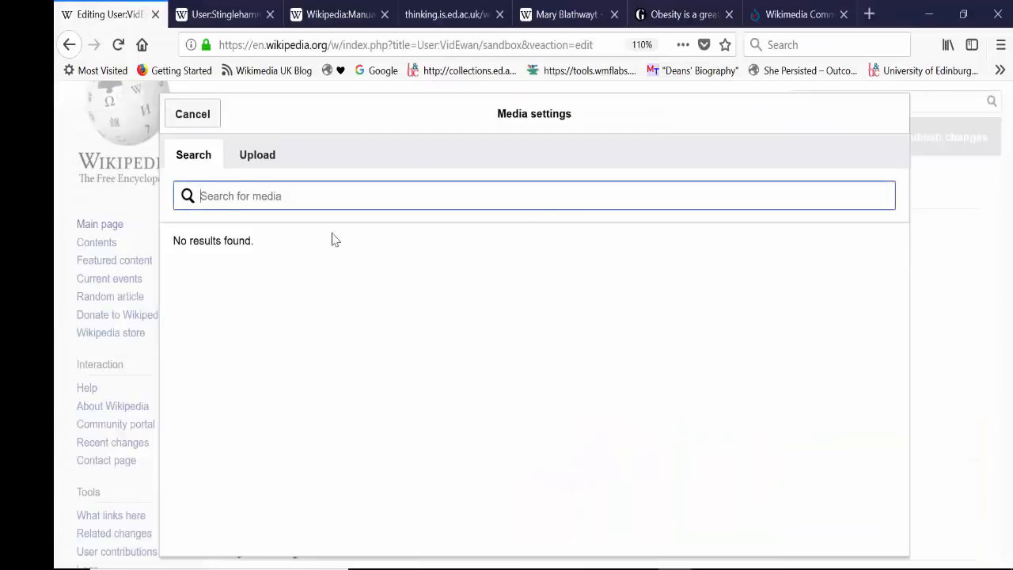
Step: Search the media for "squirrel", check the licence details of Grey squirrel (Sciurus carolinensis) 02 and choose that image for use
type("squirrel")
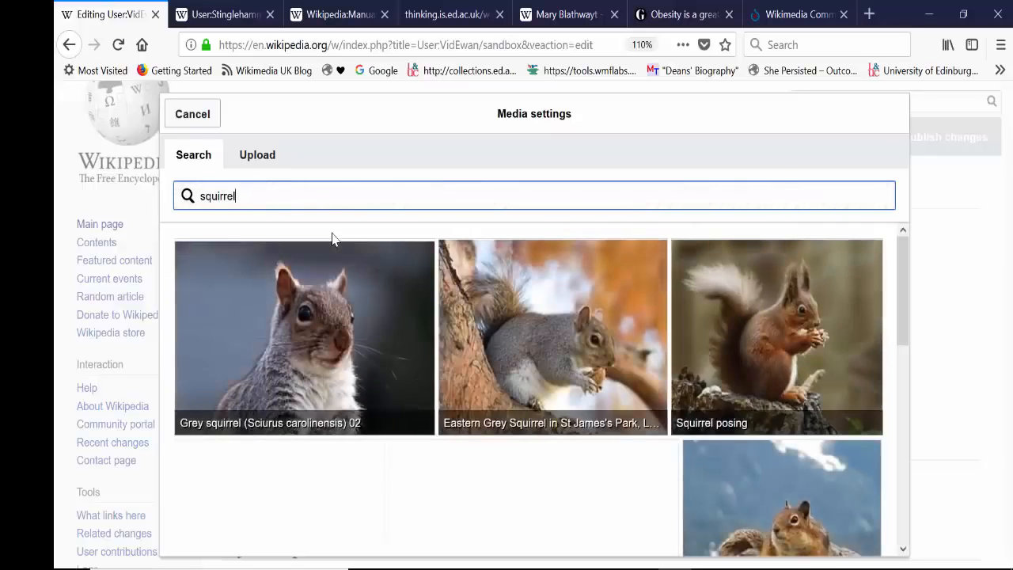
left_click(315, 295)
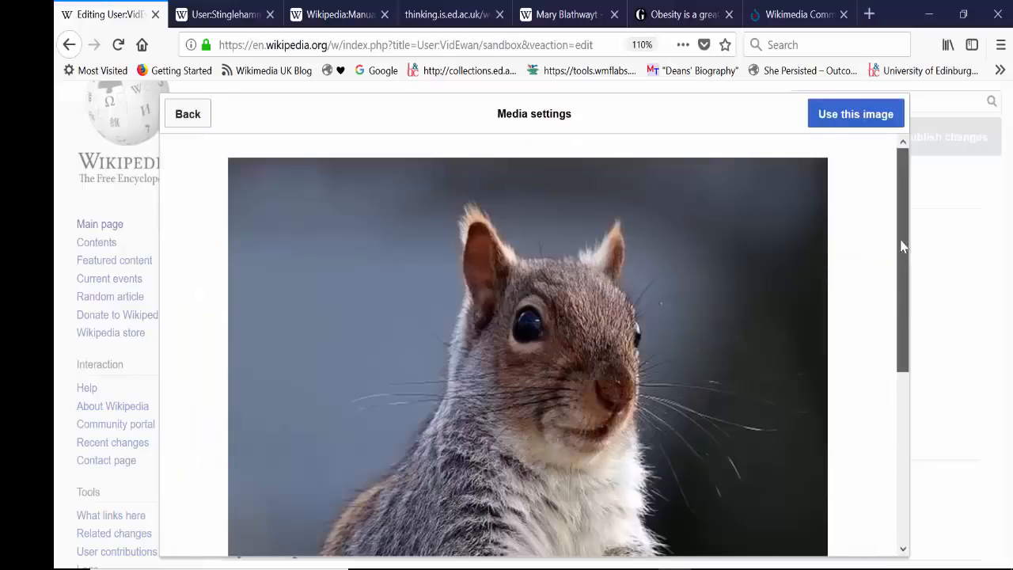
left_click_drag(900, 244, 907, 508)
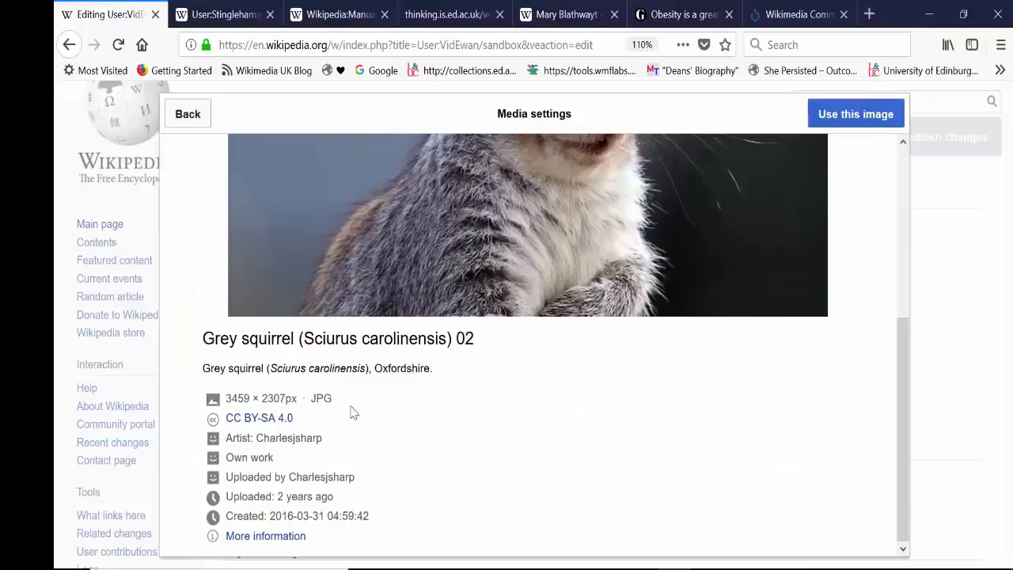
left_click_drag(308, 423, 200, 422)
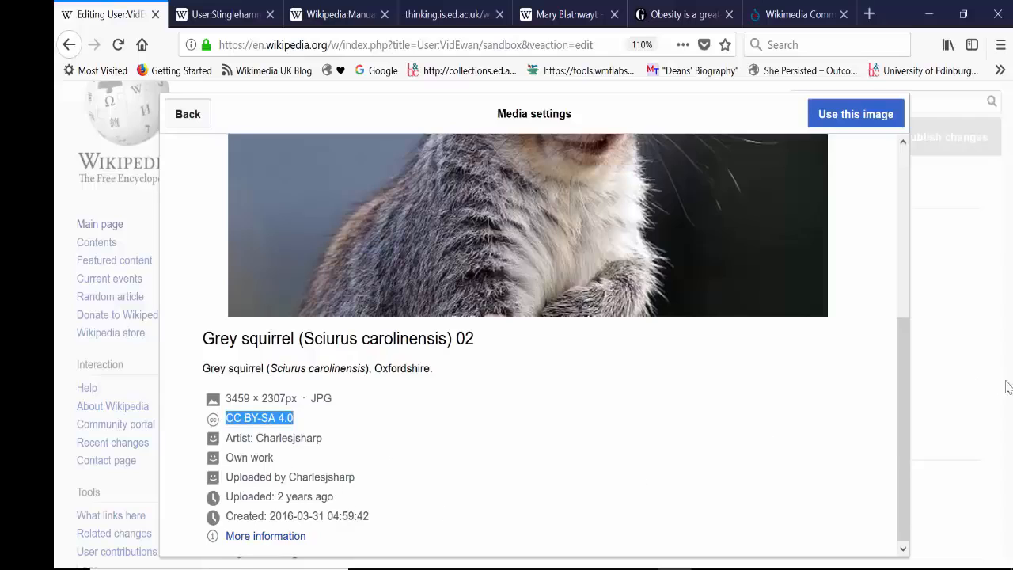
left_click_drag(900, 334, 898, 176)
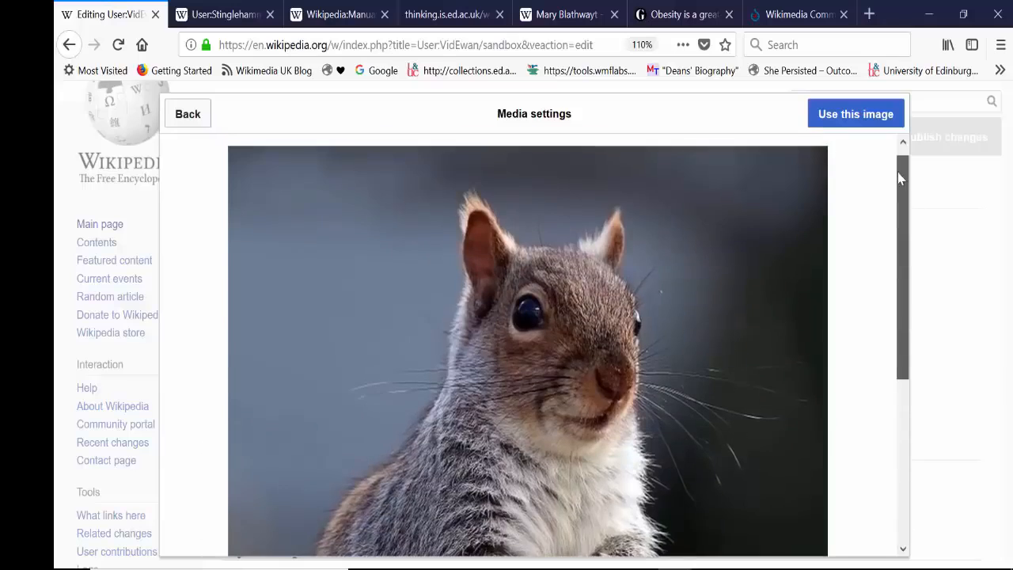
left_click(855, 114)
Step: Caption the image "Grey squirrel" and link the caption text to the Gray squirrel article
type("Gr")
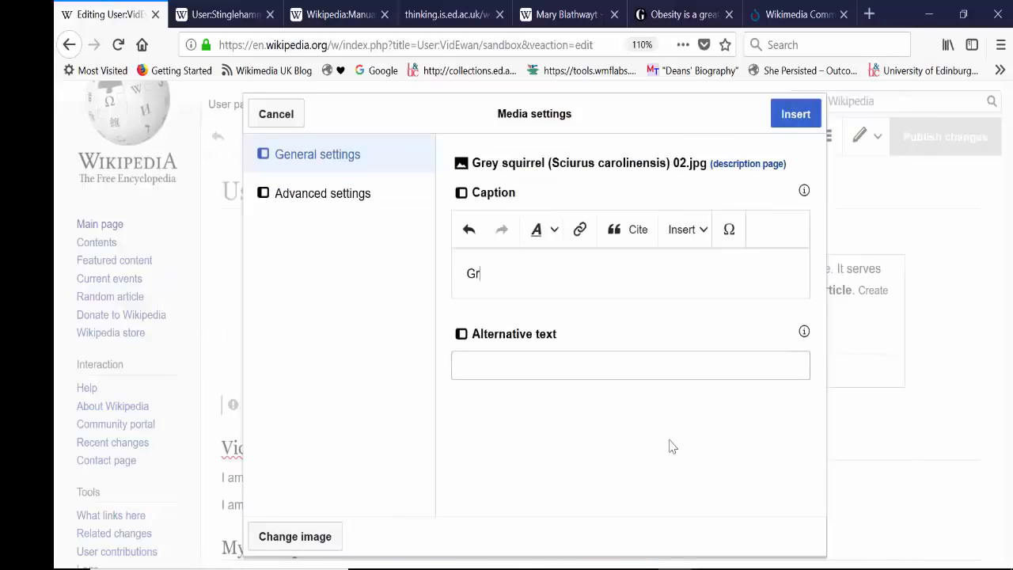
type("ey squirrel")
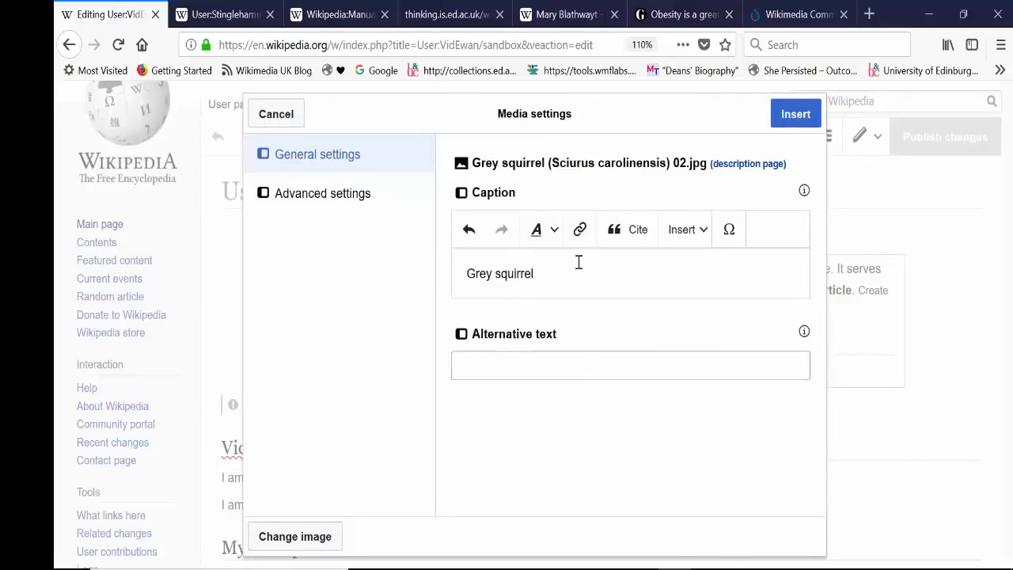
left_click_drag(558, 273, 445, 279)
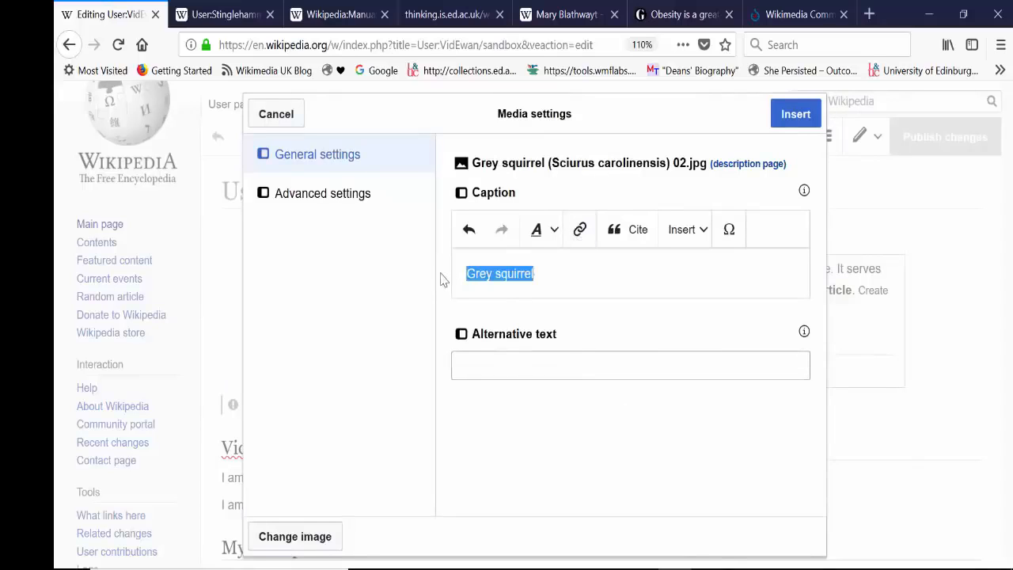
left_click(581, 237)
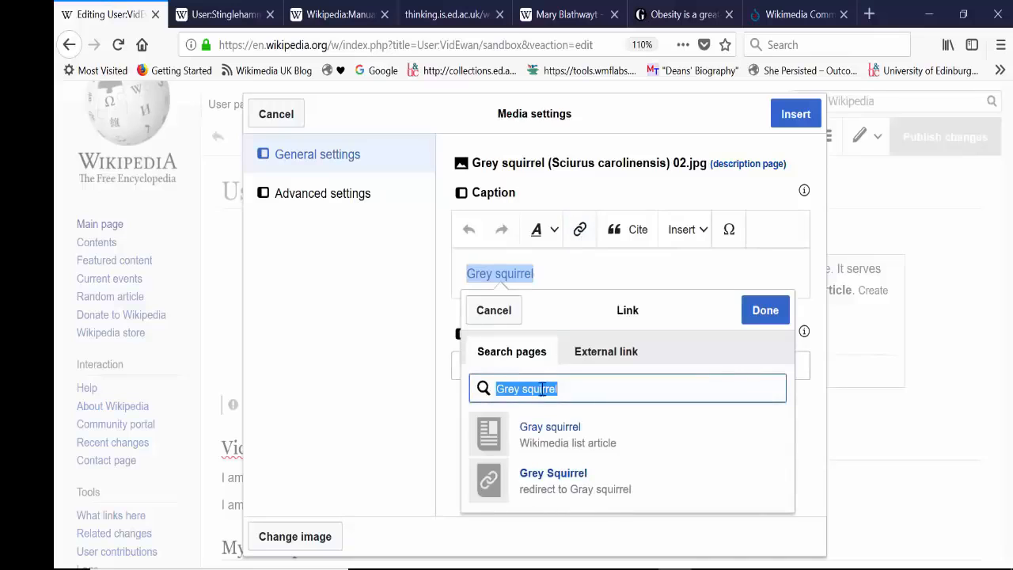
left_click(565, 431)
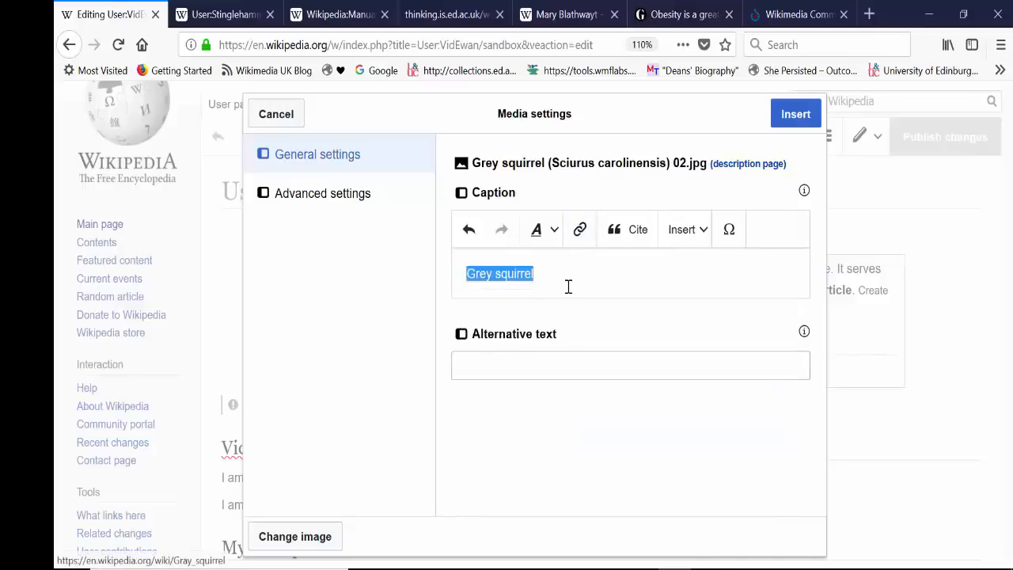
Step: Set the alternative text to "Grey squirrel", review the advanced position, type and size settings, and insert the image
left_click(531, 366)
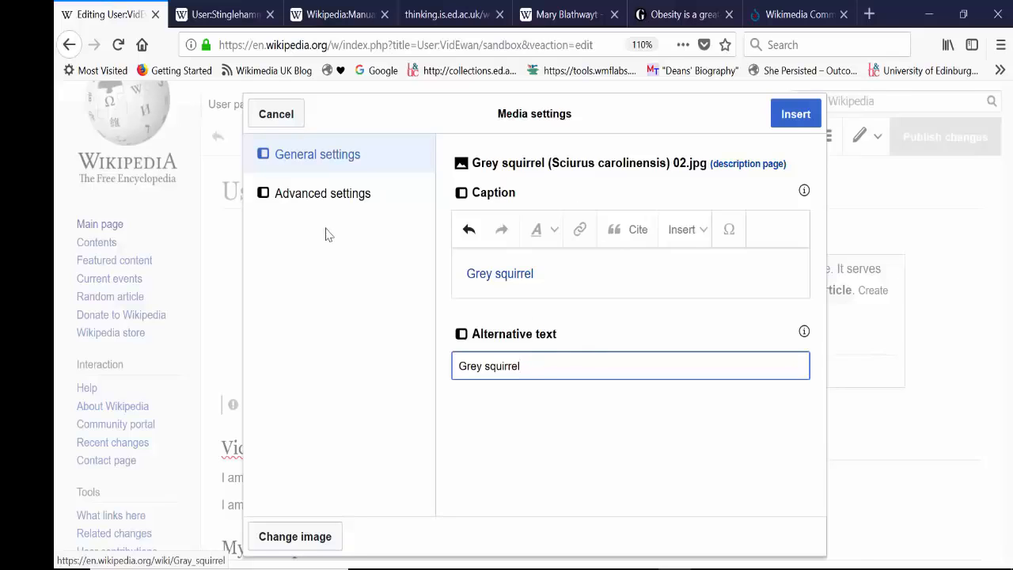
left_click(333, 194)
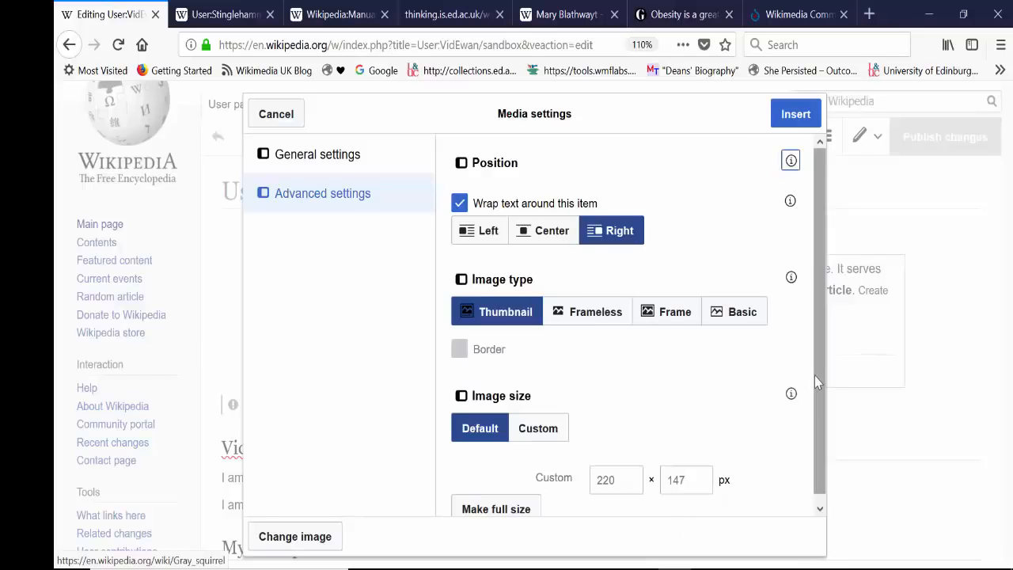
scroll(820, 405, "down", 1)
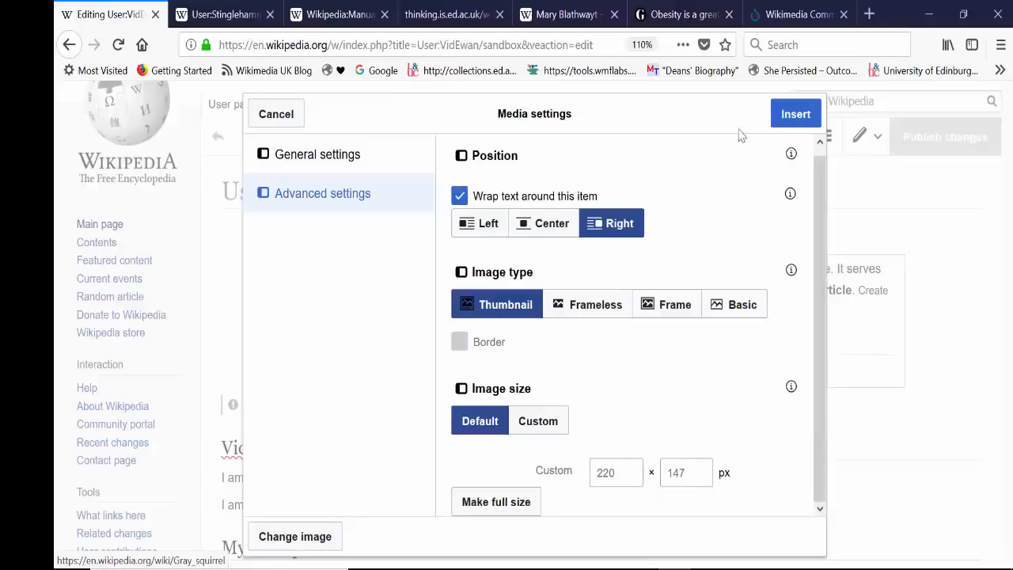
left_click(795, 115)
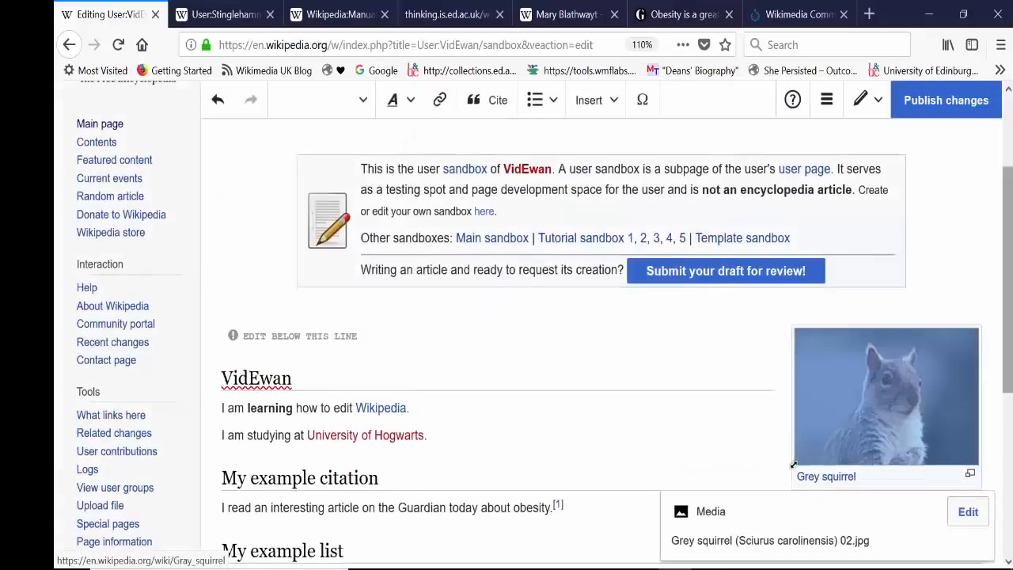
Step: Resize the squirrel image freehand, enlarging it well beyond thumbnail size and reducing it slightly again
left_click_drag(792, 373, 663, 473)
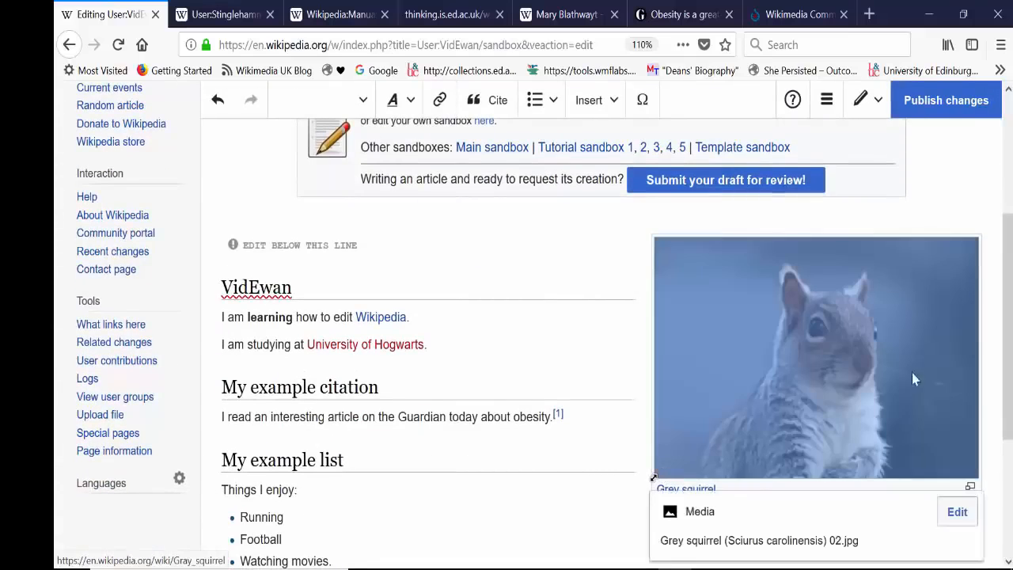
left_click(567, 320)
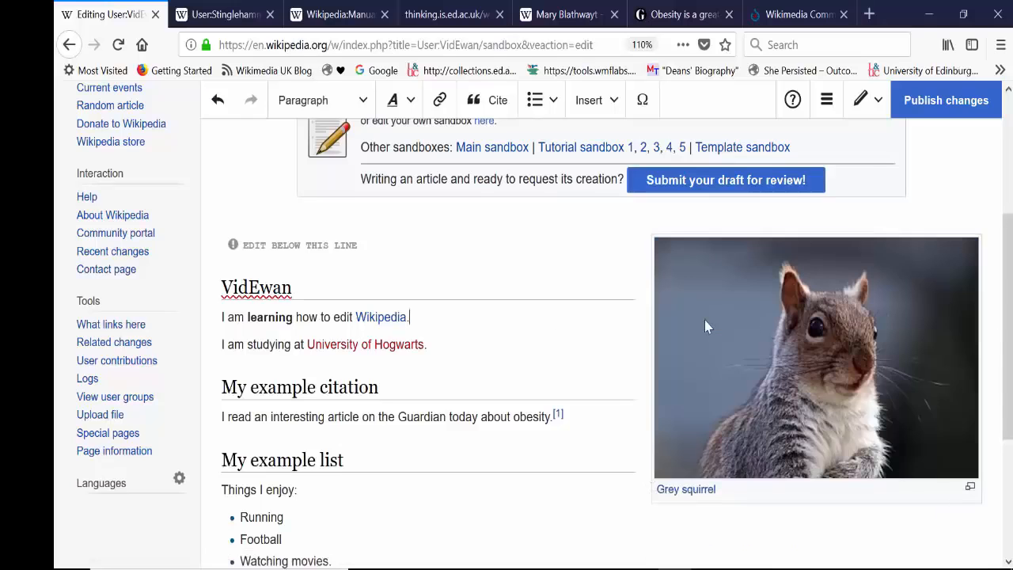
scroll(832, 364, "down", 1)
left_click(831, 364)
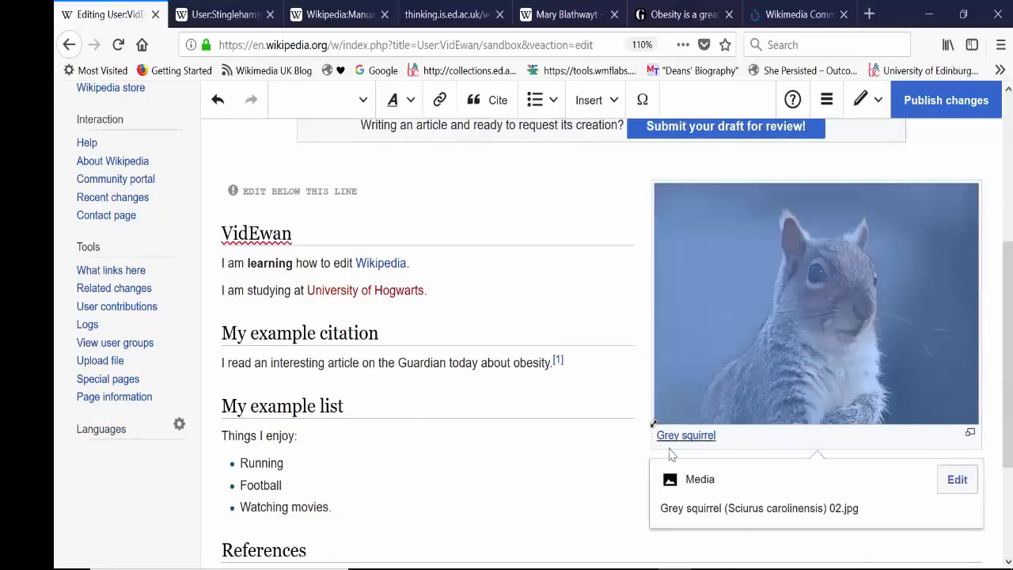
left_click_drag(653, 424, 730, 443)
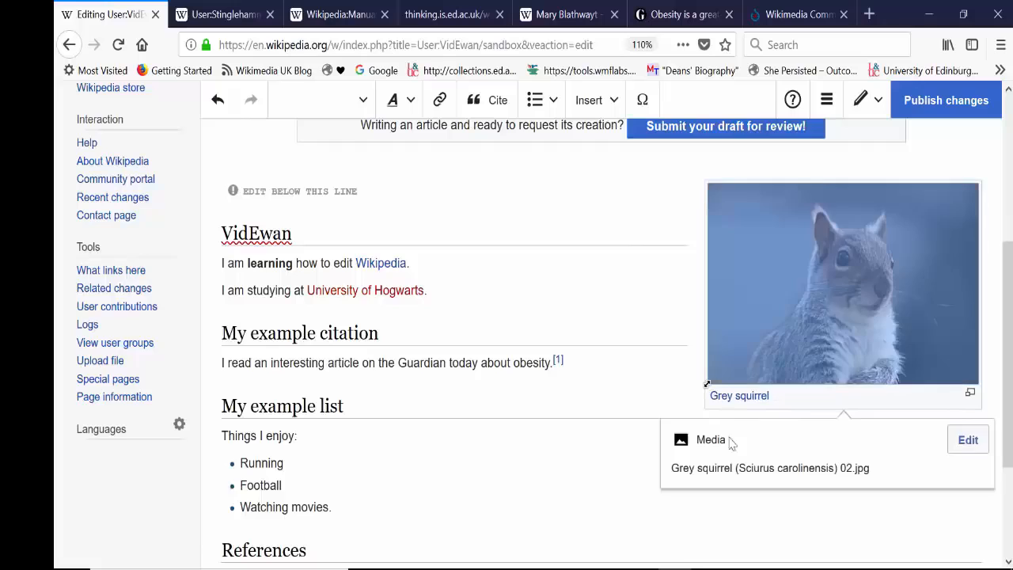
left_click(599, 491)
Step: Move the squirrel image down the page so that it sits beside the "My example list" section
left_click(856, 276)
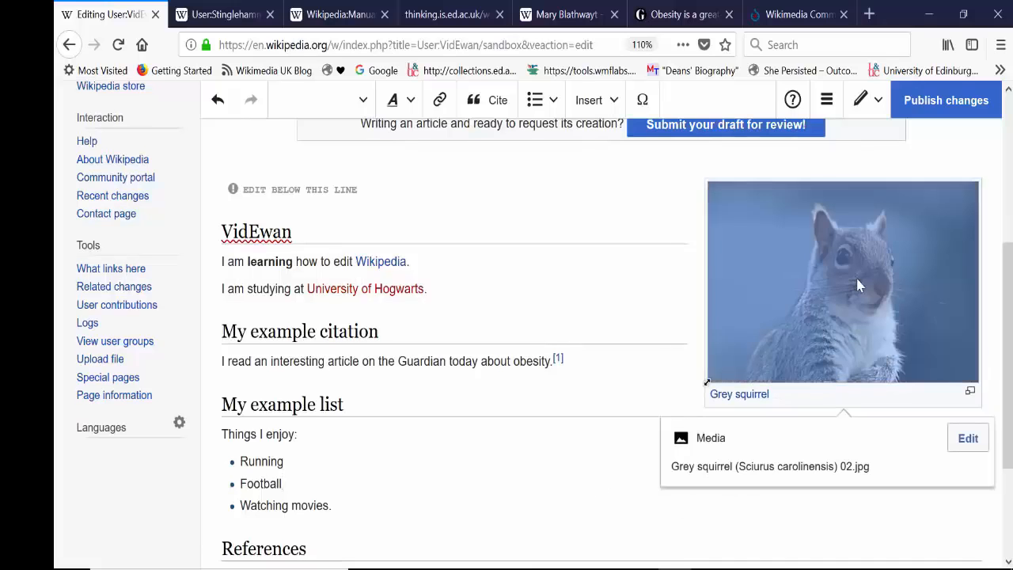
mouse_move(856, 275)
left_mouse_down()
mouse_move(852, 437)
mouse_move(853, 277)
left_mouse_up()
left_click_drag(860, 362, 854, 233)
left_click(640, 289)
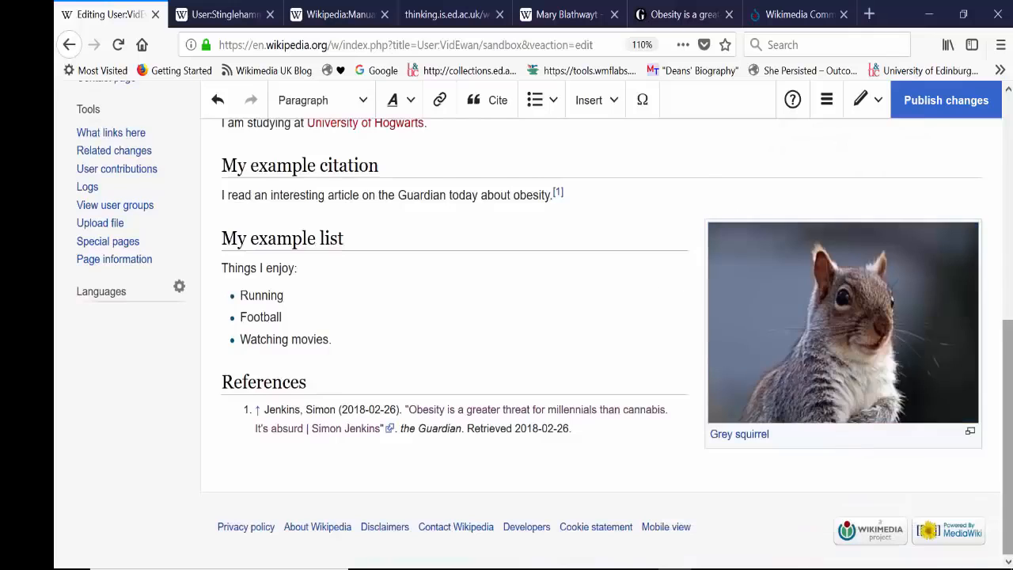
Step: Start inserting a template in the sandbox, search for "infobox" and look through the suggested infobox templates
scroll(640, 290, "up", 3)
left_click_drag(1009, 321, 1011, 149)
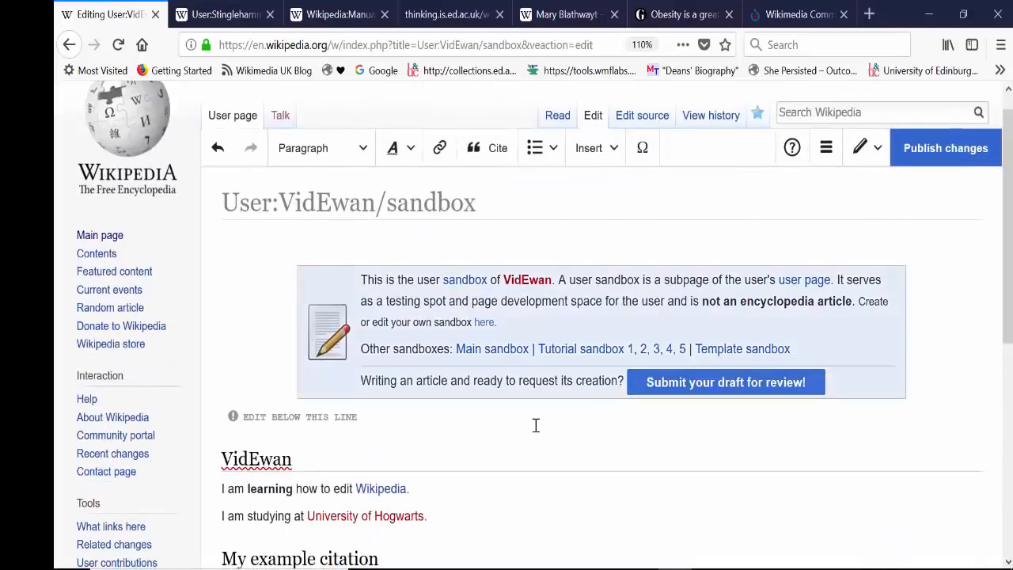
left_click_drag(1010, 214, 1011, 261)
left_click_drag(1011, 339, 1011, 311)
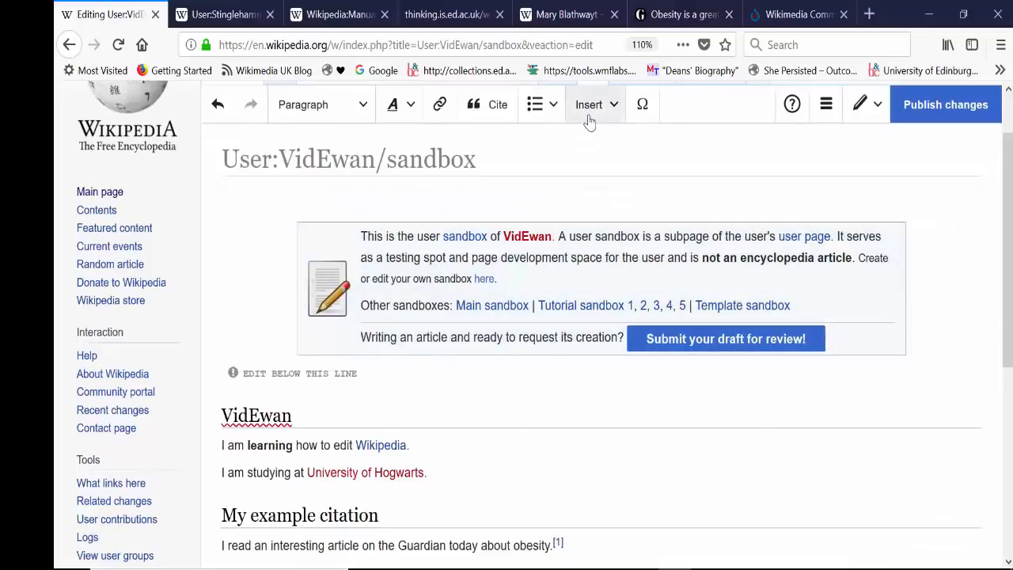
left_click(590, 111)
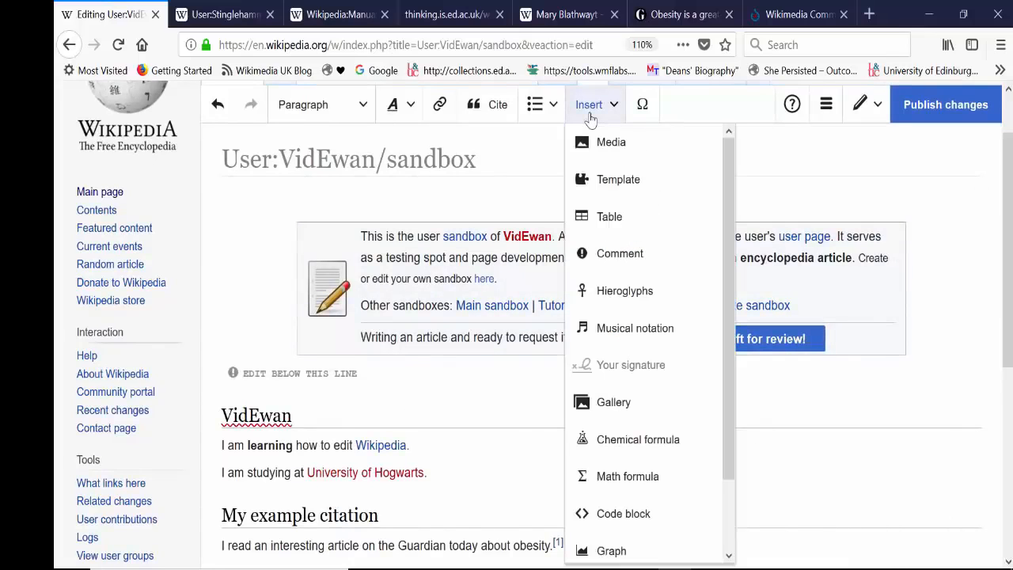
left_click(599, 190)
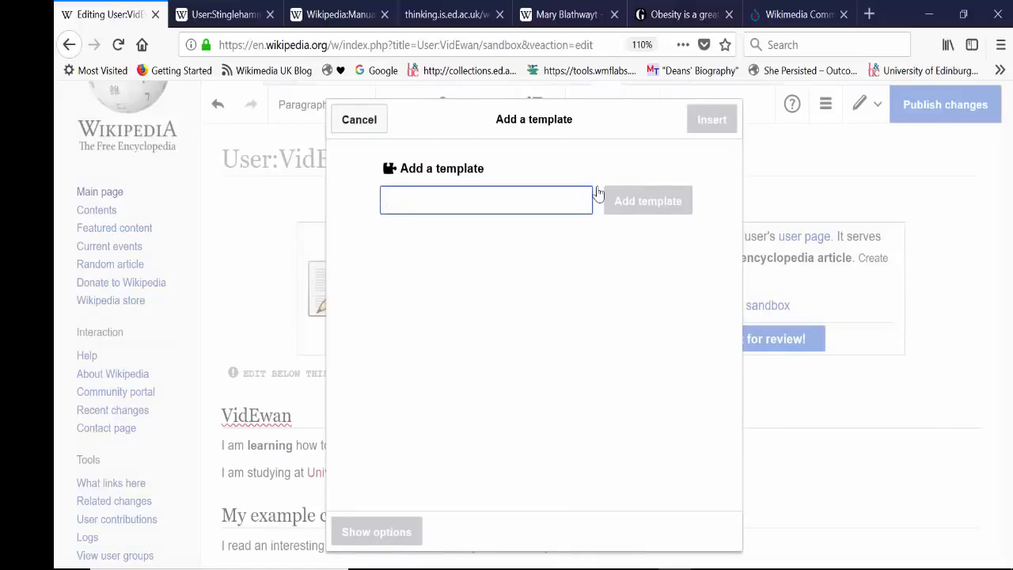
type("infobox")
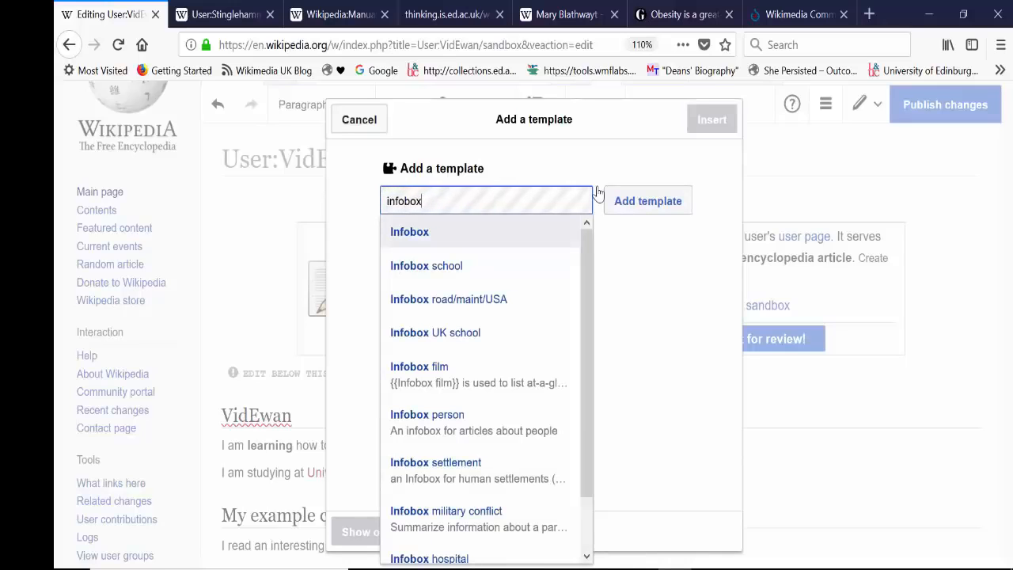
left_click_drag(592, 262, 582, 410)
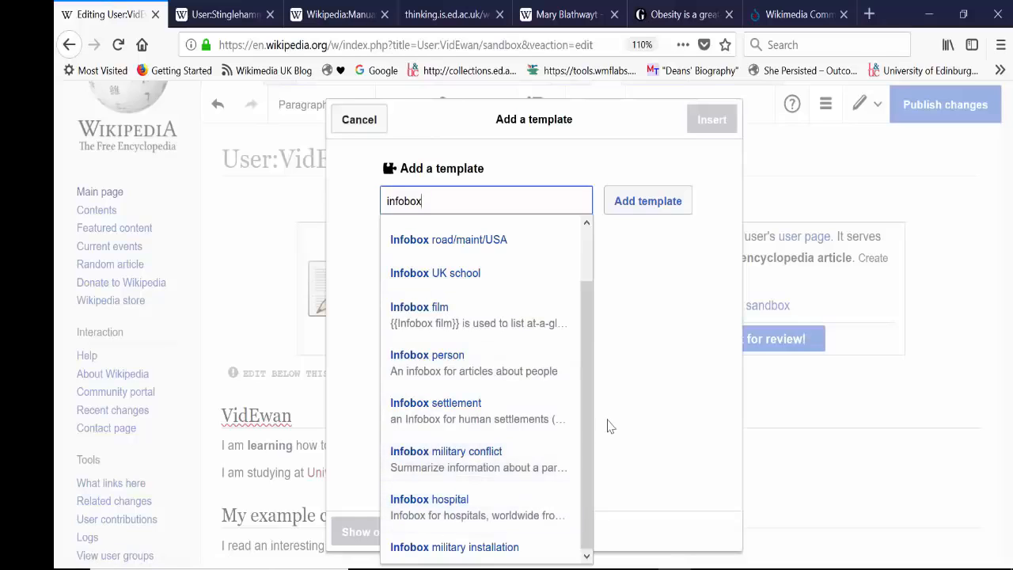
left_click_drag(586, 344, 586, 276)
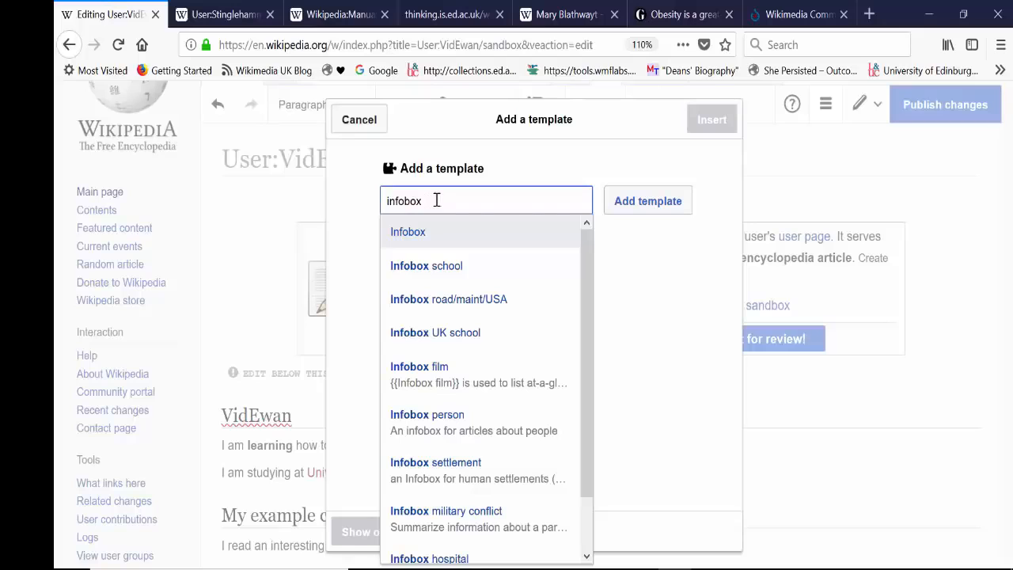
Step: Narrow the template search to "infobox person", add the Infobox person template and enter the person's full name
type("person")
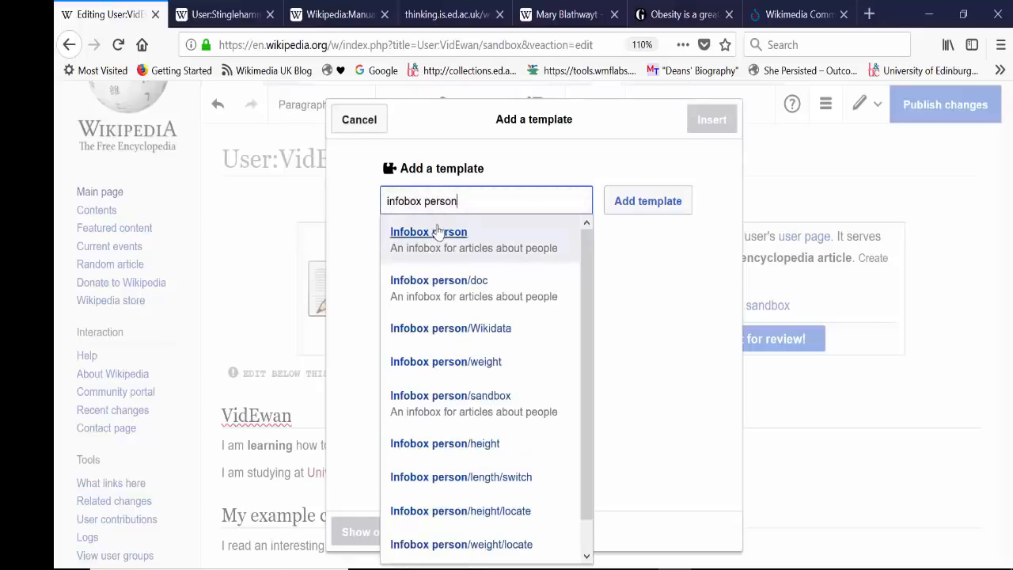
left_click(438, 231)
left_click(635, 212)
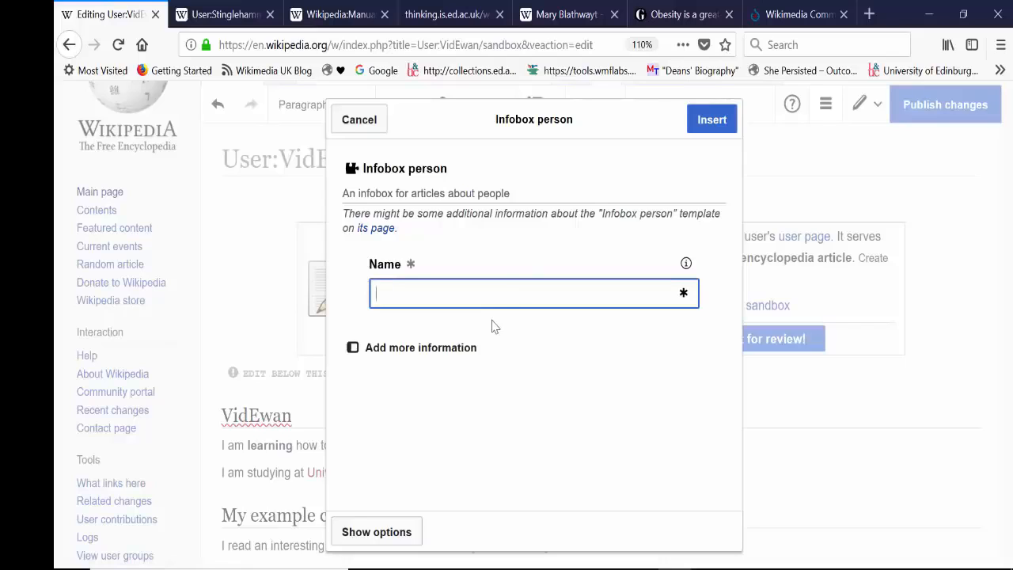
type("Ewan McAndrew")
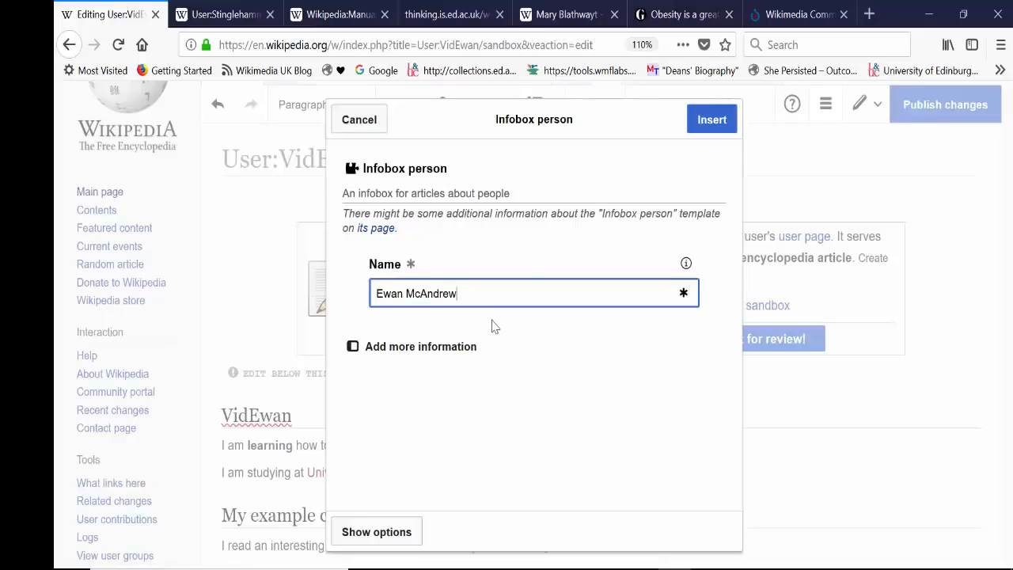
Step: Show all additional infobox fields, add the Birth place field and set it to "Aberdeen"
left_click(373, 348)
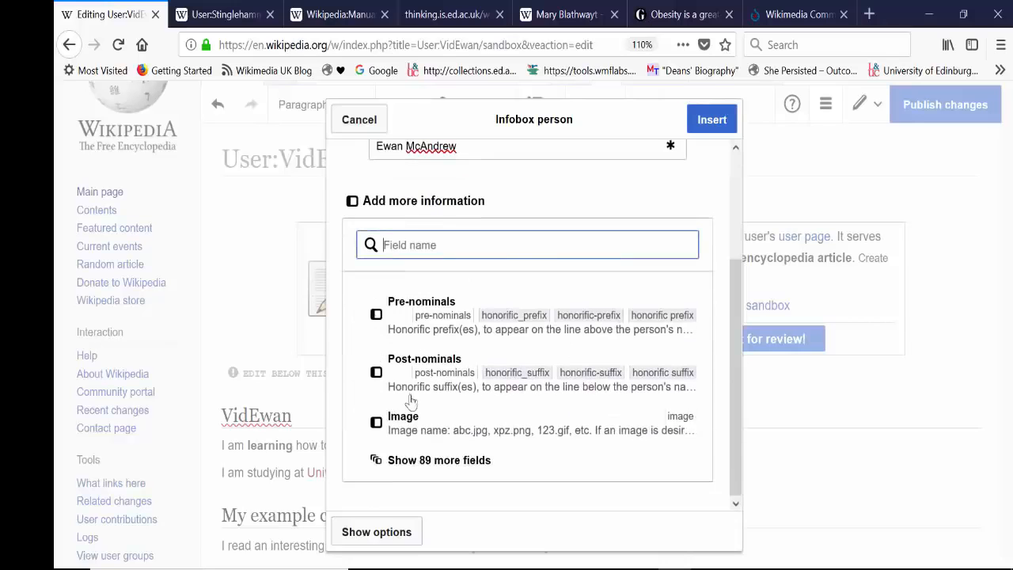
left_click(404, 467)
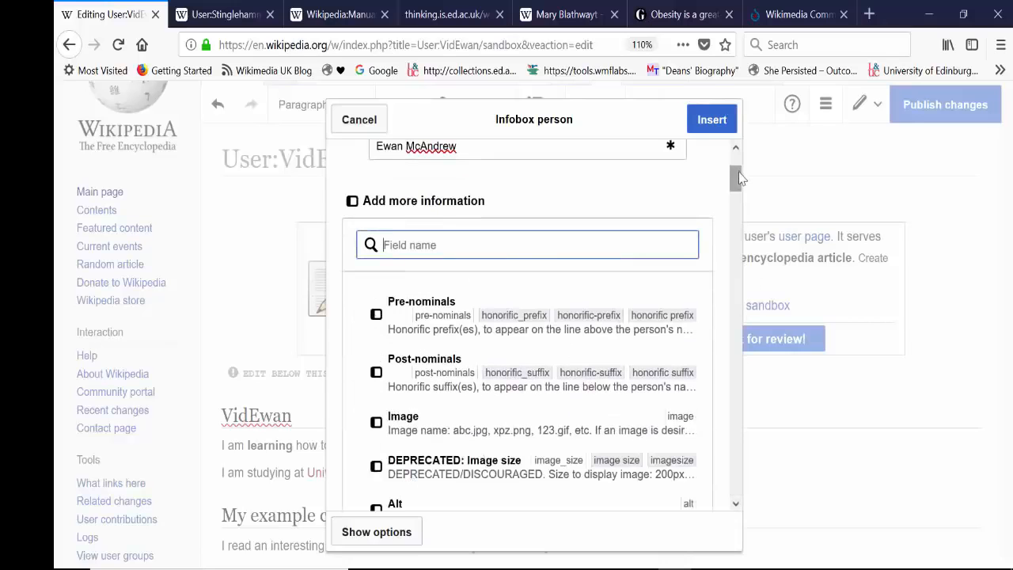
left_click_drag(739, 177, 737, 232)
left_click(480, 216)
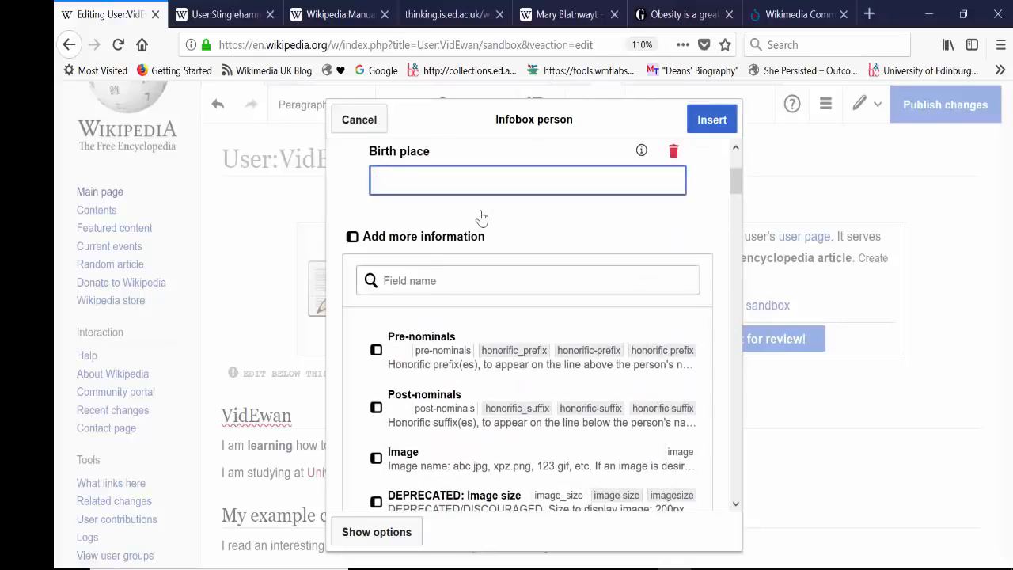
type("Aberdeen")
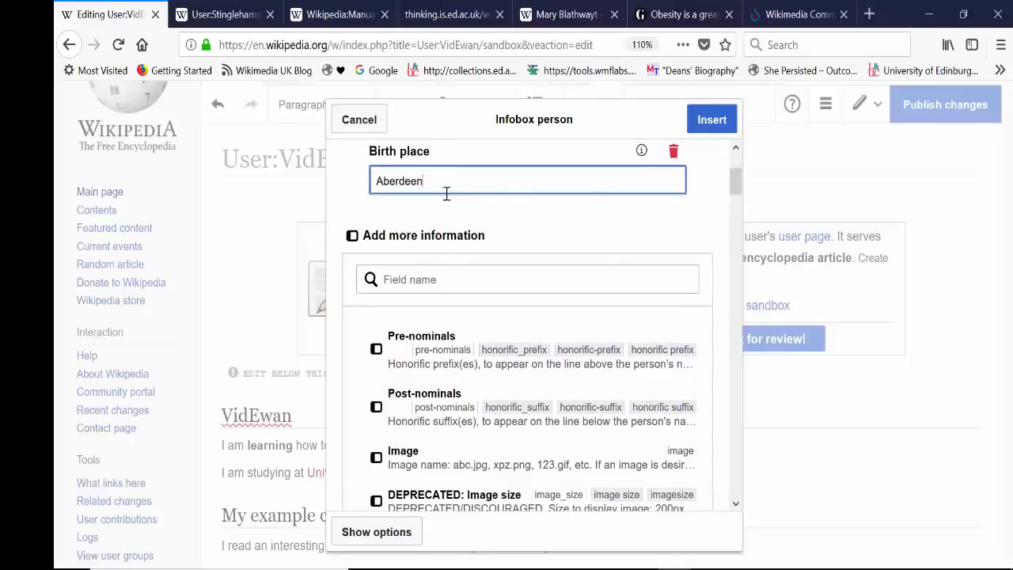
left_click(737, 182)
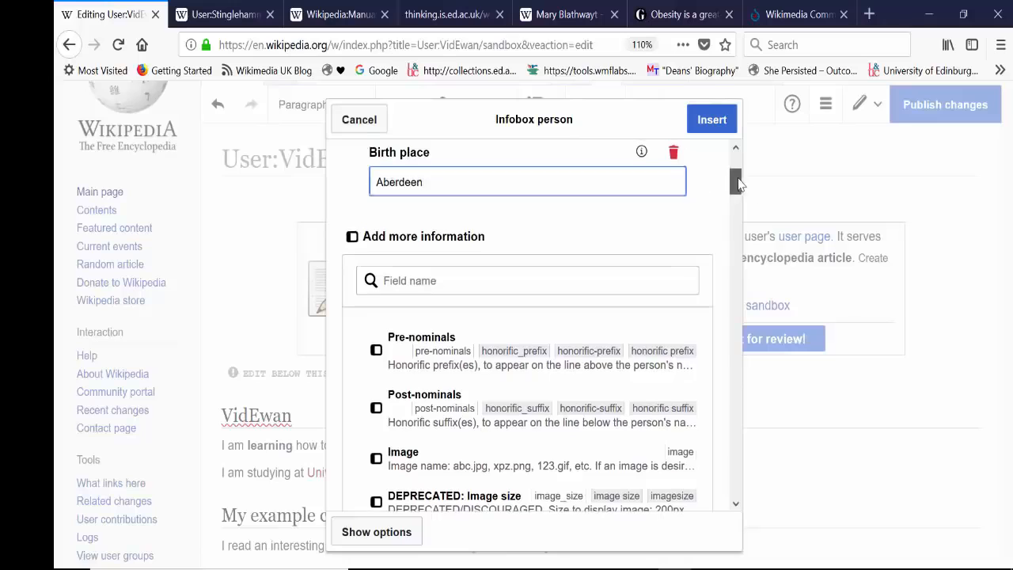
Step: Search the additional fields for "country", add the Citizenship field with the value "United Kingdom" and insert the infobox into the page
left_click(462, 277)
scroll(446, 253, "down", 1)
type("country")
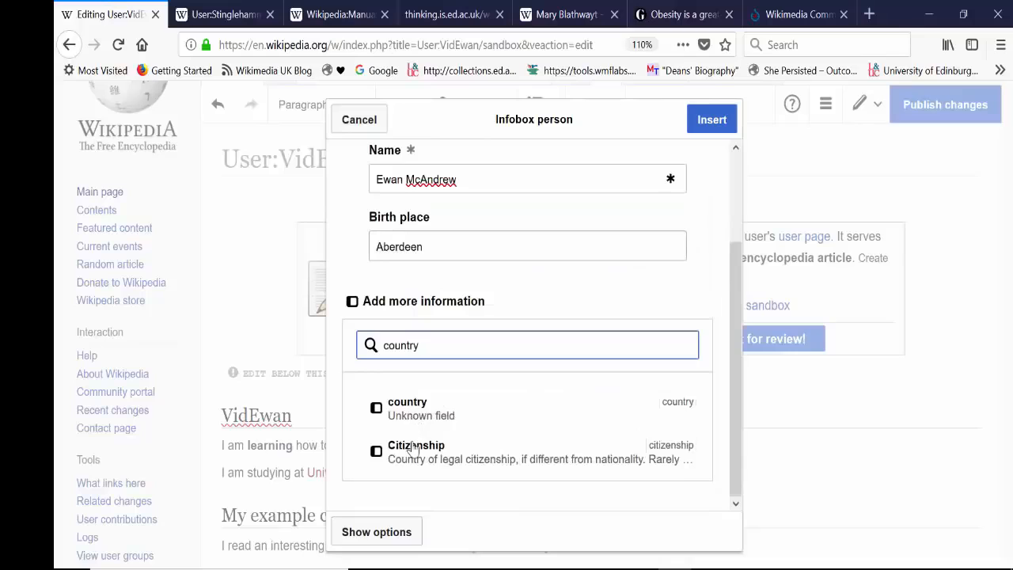
left_click(413, 448)
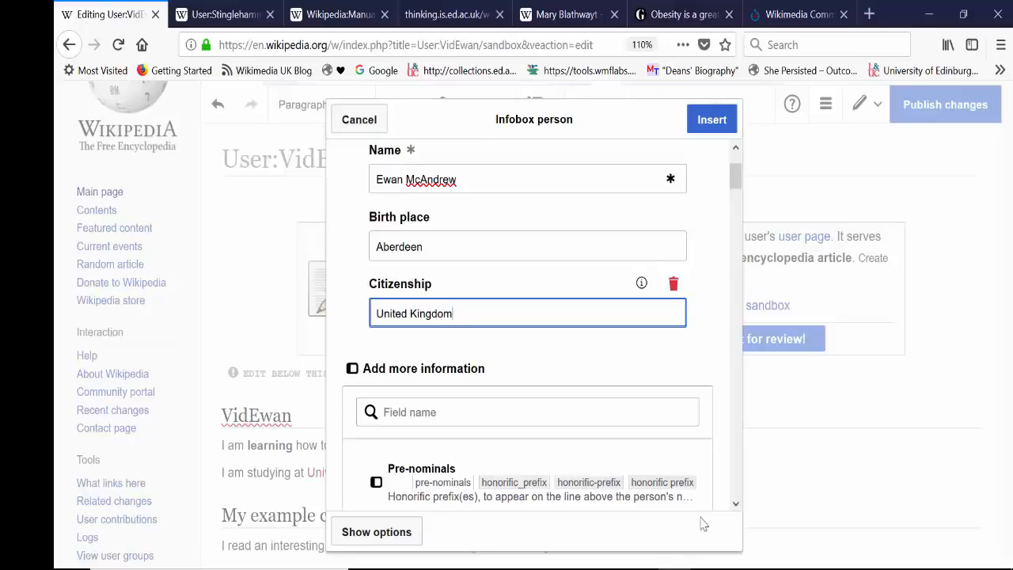
left_click(735, 504)
left_click_drag(735, 504, 736, 504)
left_click(679, 147)
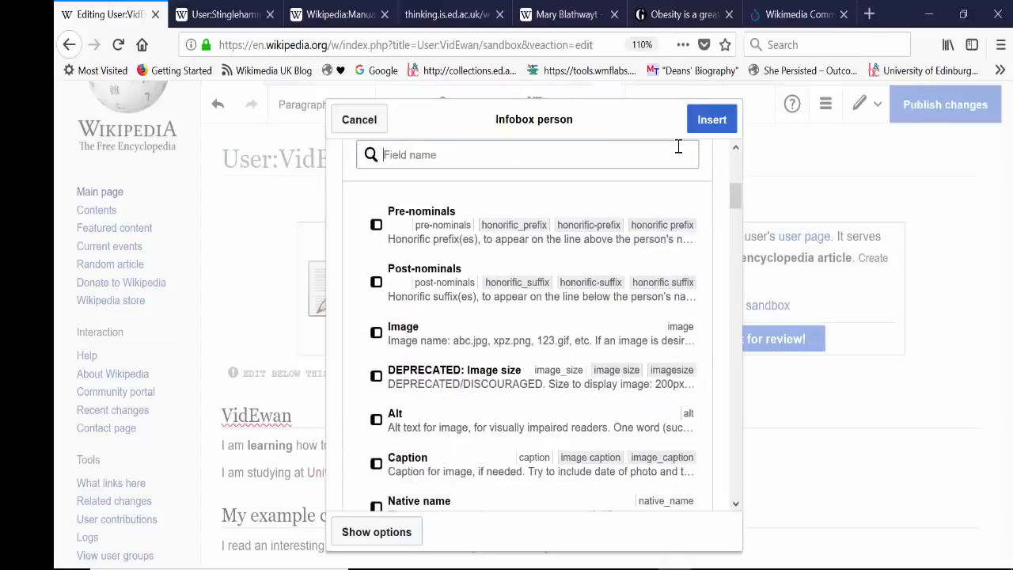
left_click(712, 120)
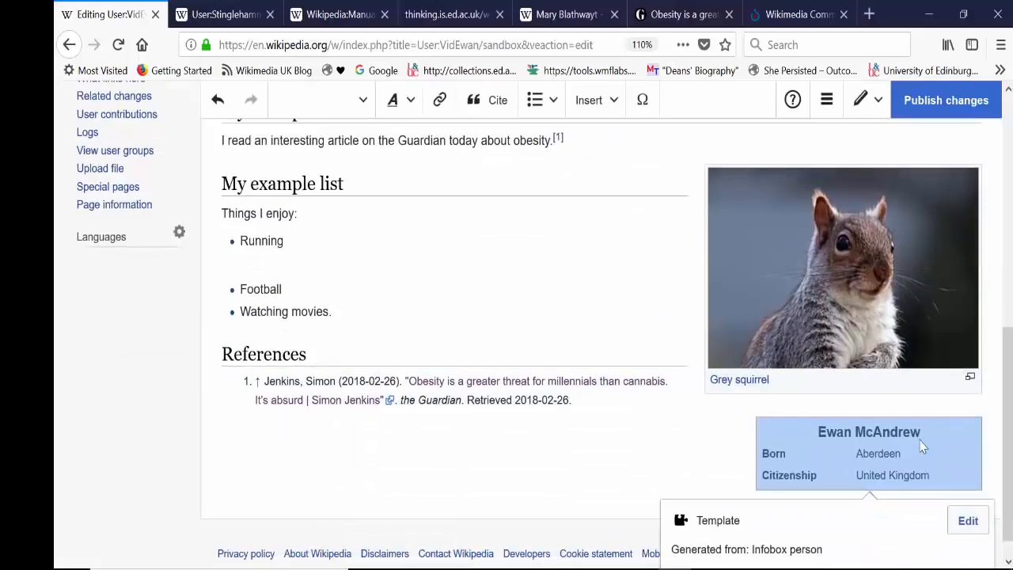
Step: Move the person infobox up the page so that it sits above the squirrel image, beside the "My example citation" section
left_click(915, 412)
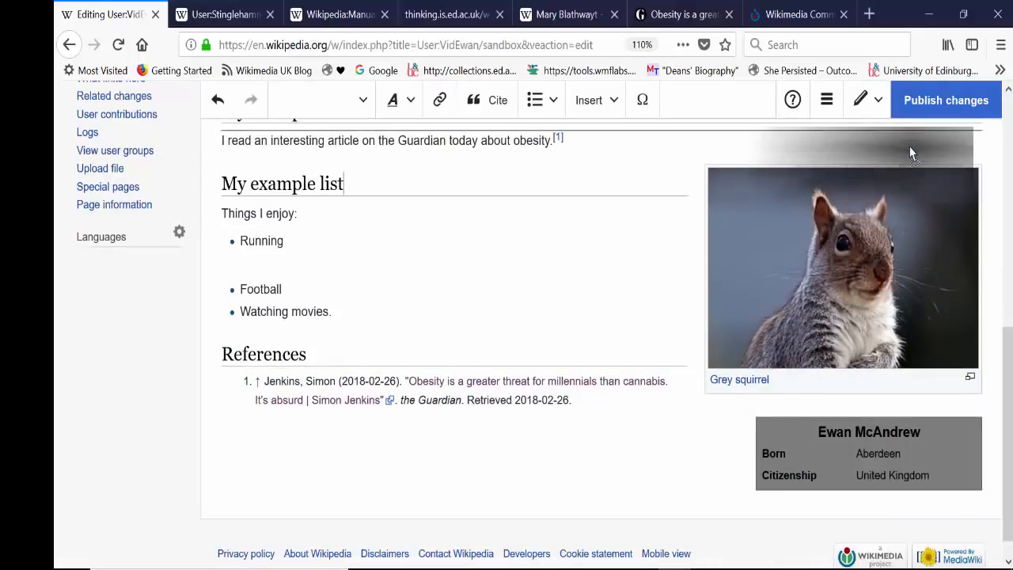
left_click_drag(908, 156, 908, 158)
left_click_drag(1007, 341, 1007, 303)
left_click_drag(827, 333, 839, 207)
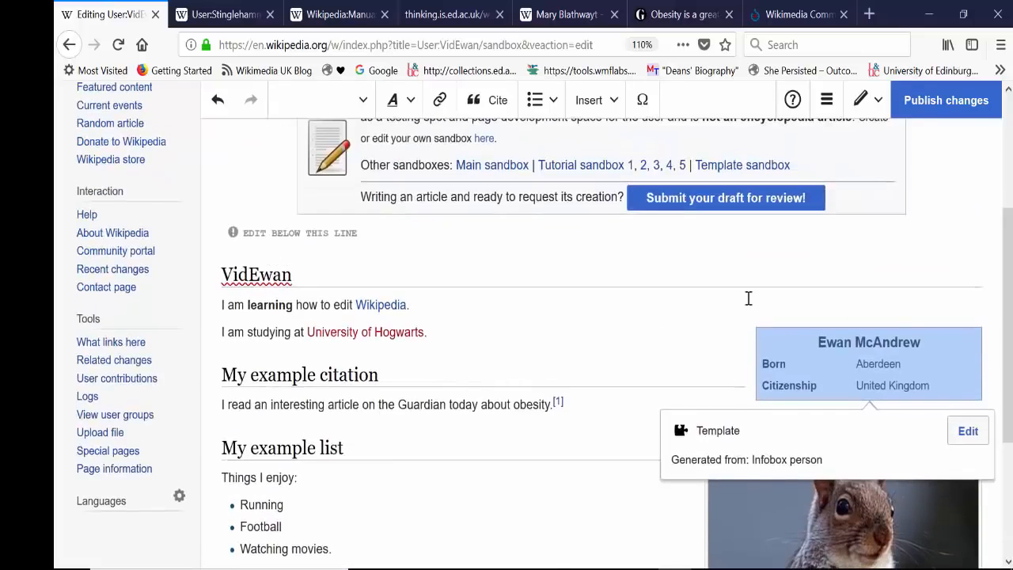
left_click(686, 307)
left_click(482, 356)
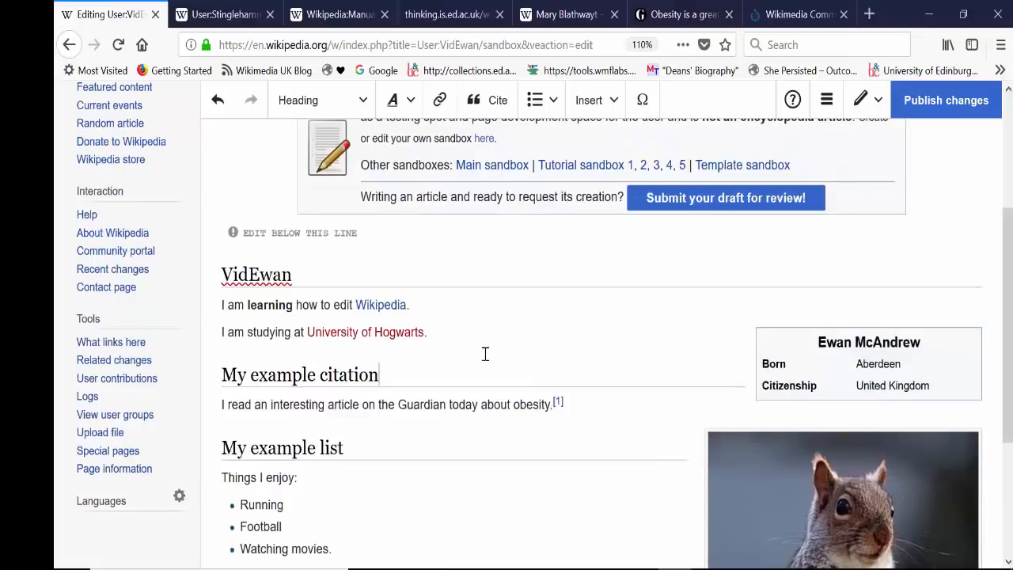
left_click(898, 385)
left_click(845, 495)
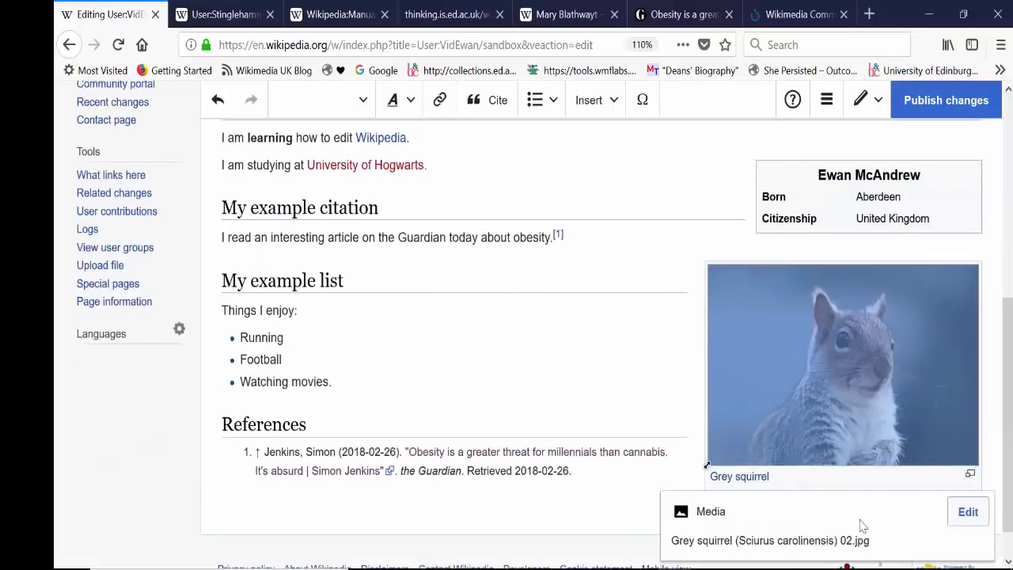
Step: Publish the sandbox changes with the edit summary "added infobox and picture"
left_click_drag(1006, 384, 1006, 218)
left_click(948, 127)
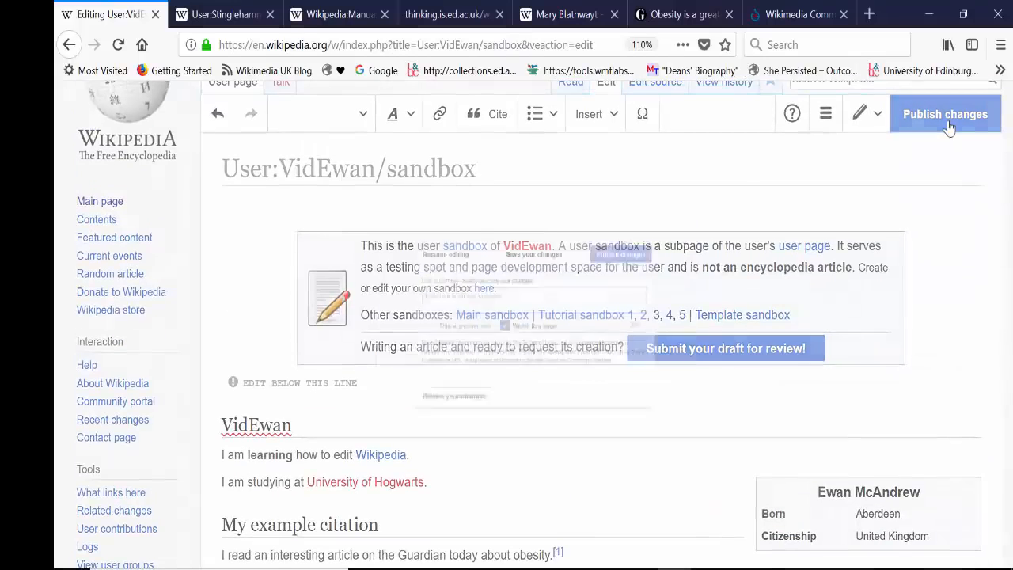
type("added inf")
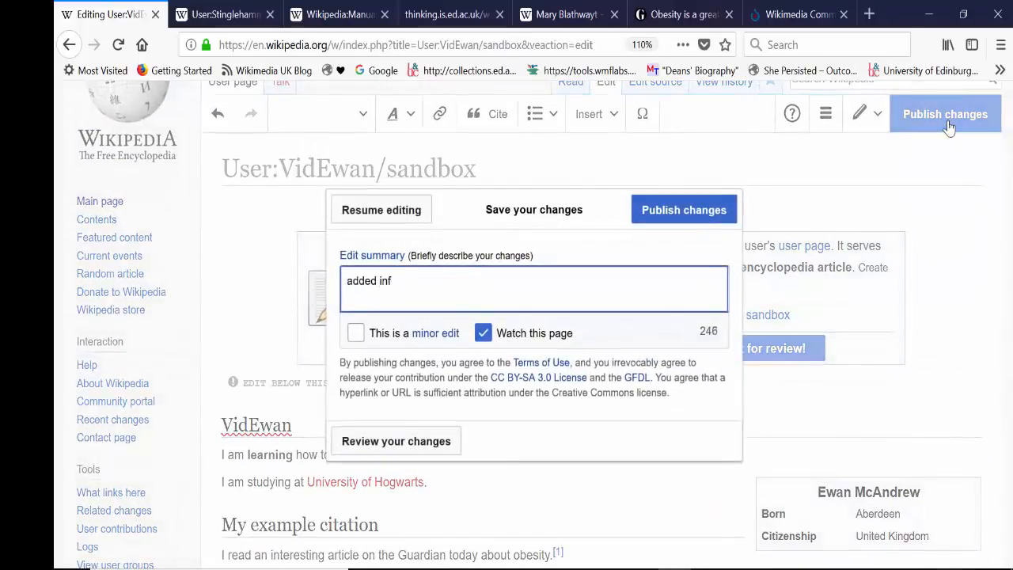
type("obox and picture")
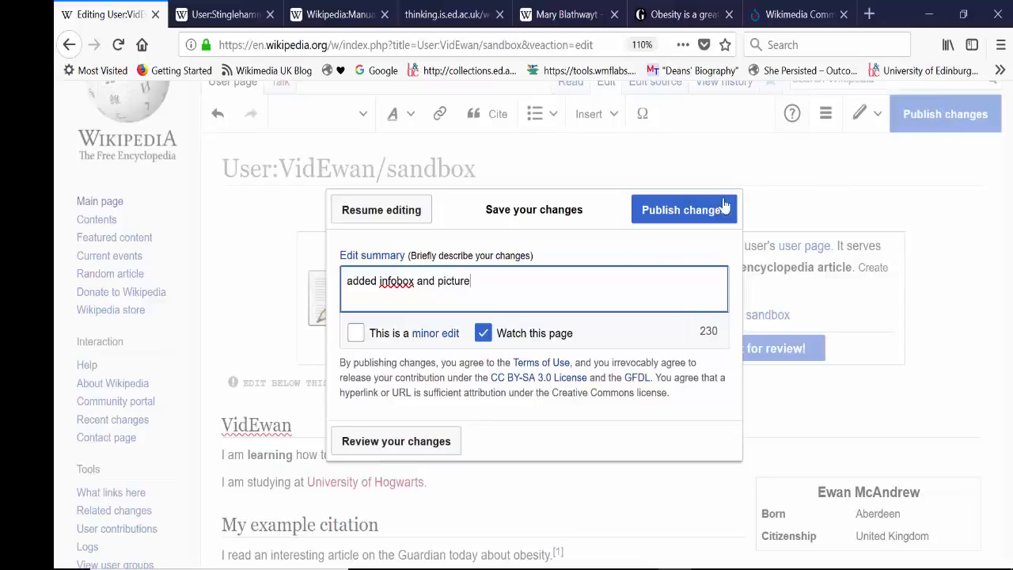
left_click(692, 212)
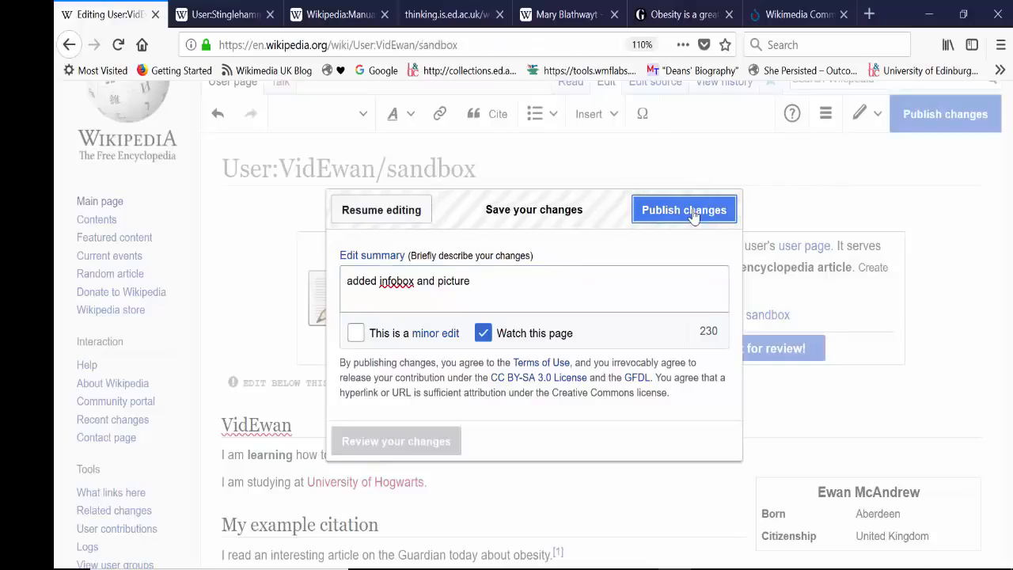
Step: Look over the published sandbox page, checking its title, contents, sections, infobox and squirrel image
scroll(989, 356, "down", 5)
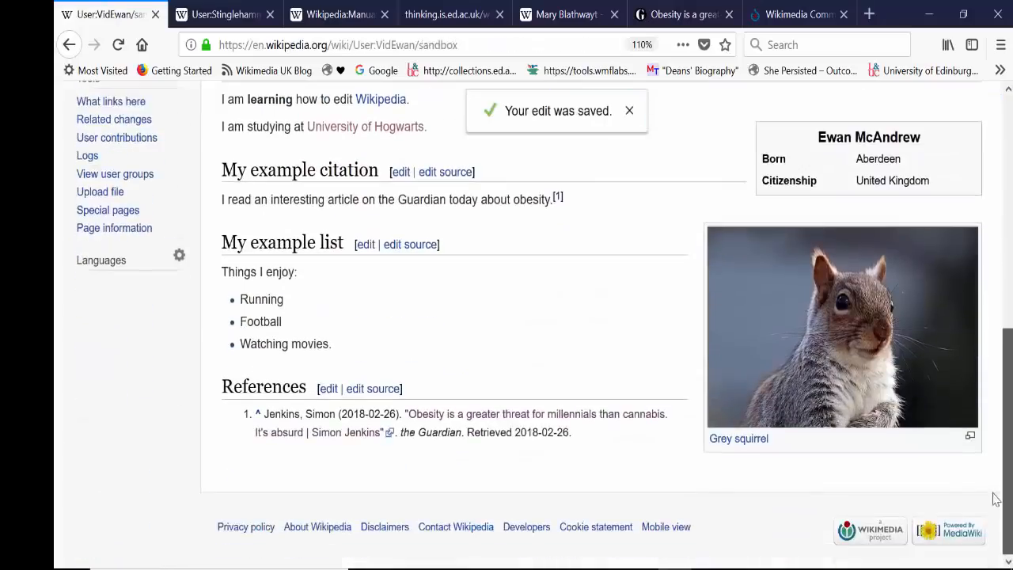
scroll(989, 210, "up", 5)
scroll(981, 292, "down", 5)
scroll(982, 292, "up", 5)
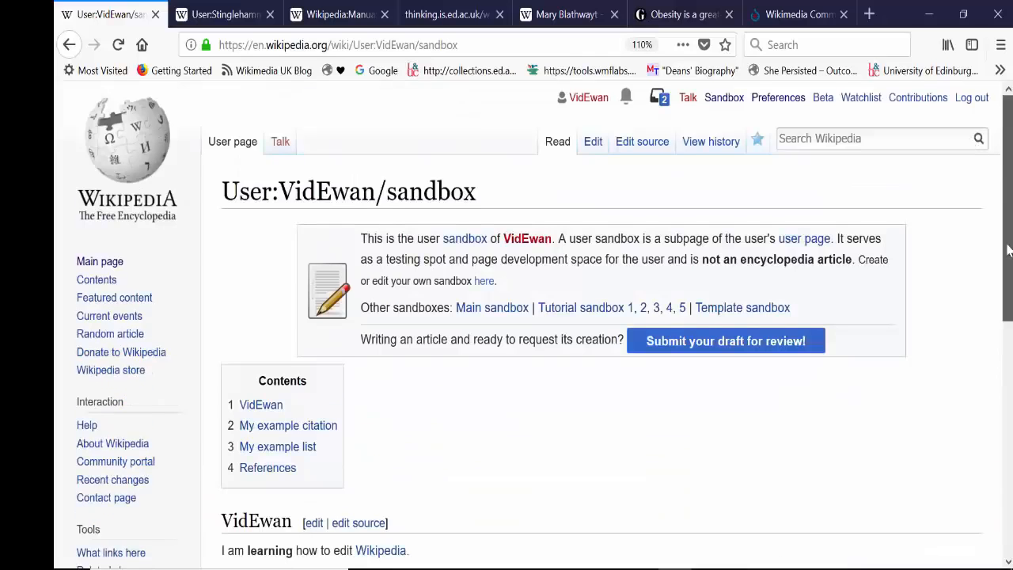
scroll(1010, 301, "down", 3)
scroll(1010, 301, "down", 3)
scroll(1010, 237, "up", 5)
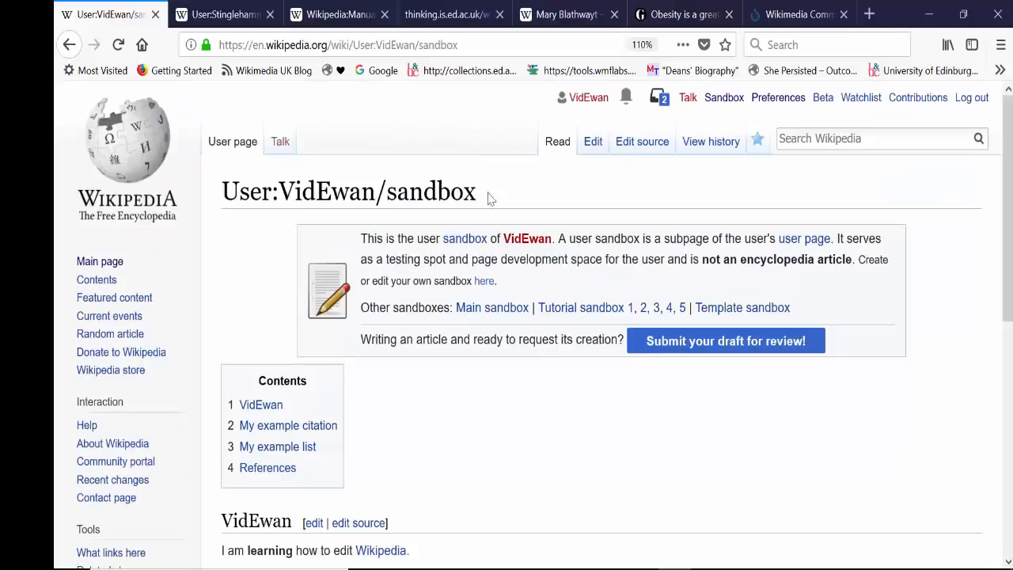
left_click_drag(487, 198, 212, 192)
left_click(418, 183)
mouse_move(1006, 220)
left_mouse_down()
mouse_move(1007, 430)
mouse_move(1007, 218)
left_mouse_up()
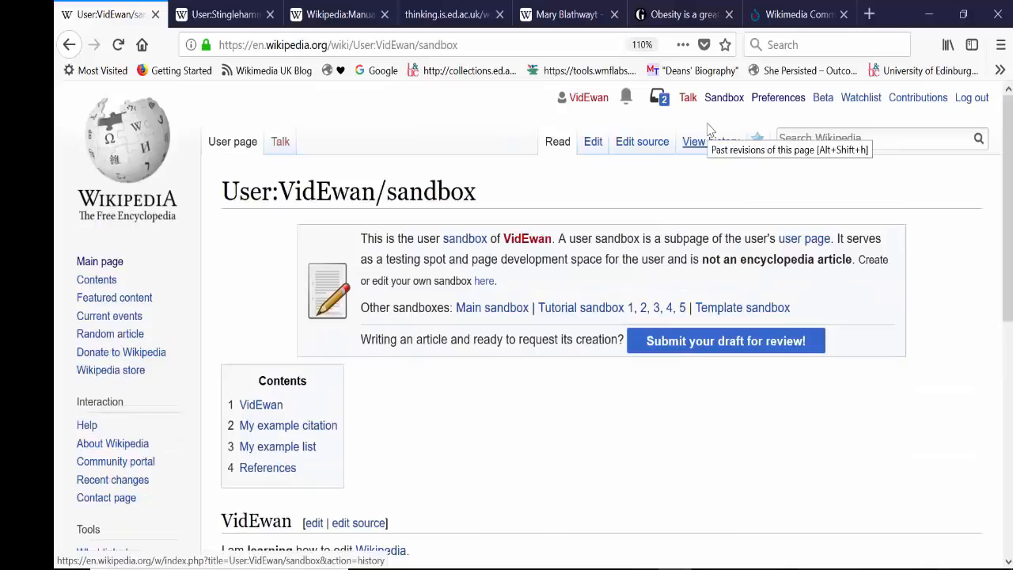
Step: Reopen the sandbox for visual editing and add the category "1980 births" in the page's category settings
left_click(592, 146)
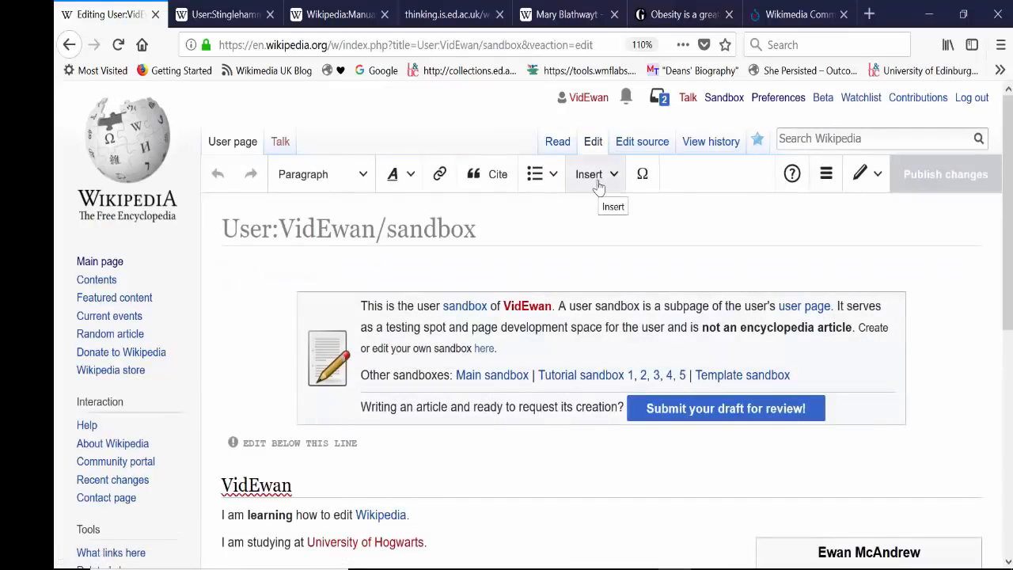
left_click(596, 185)
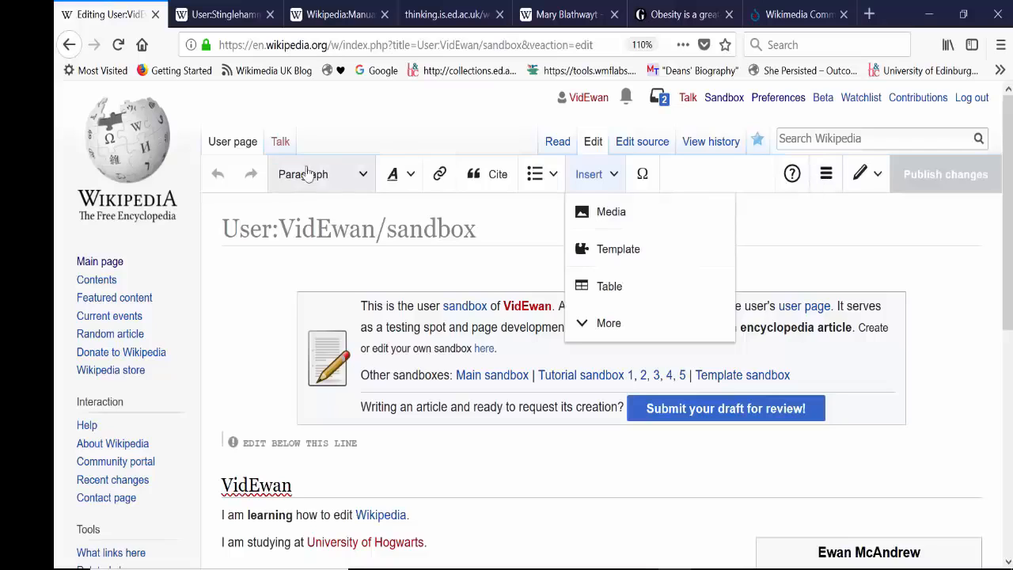
left_click(827, 176)
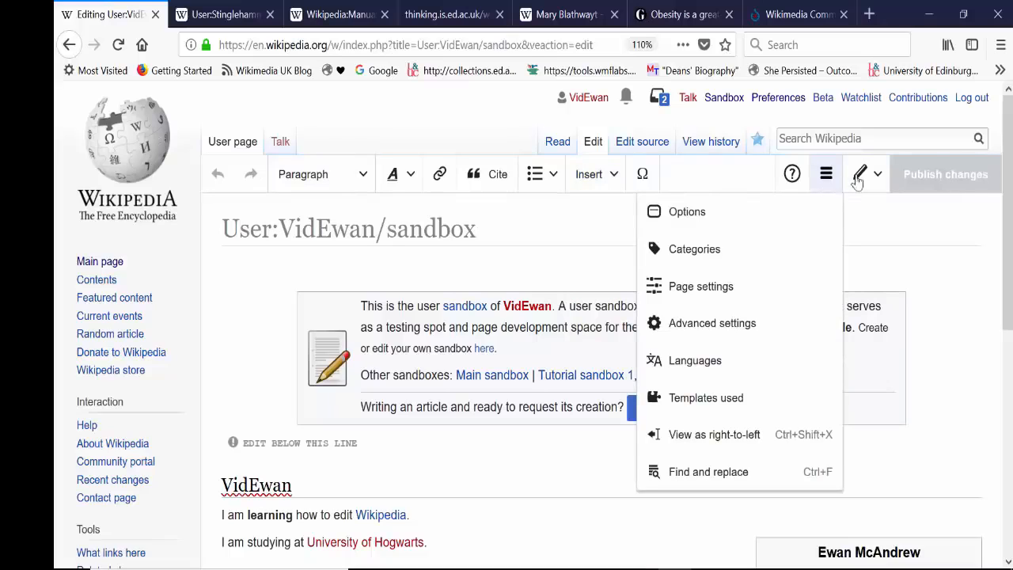
left_click(734, 251)
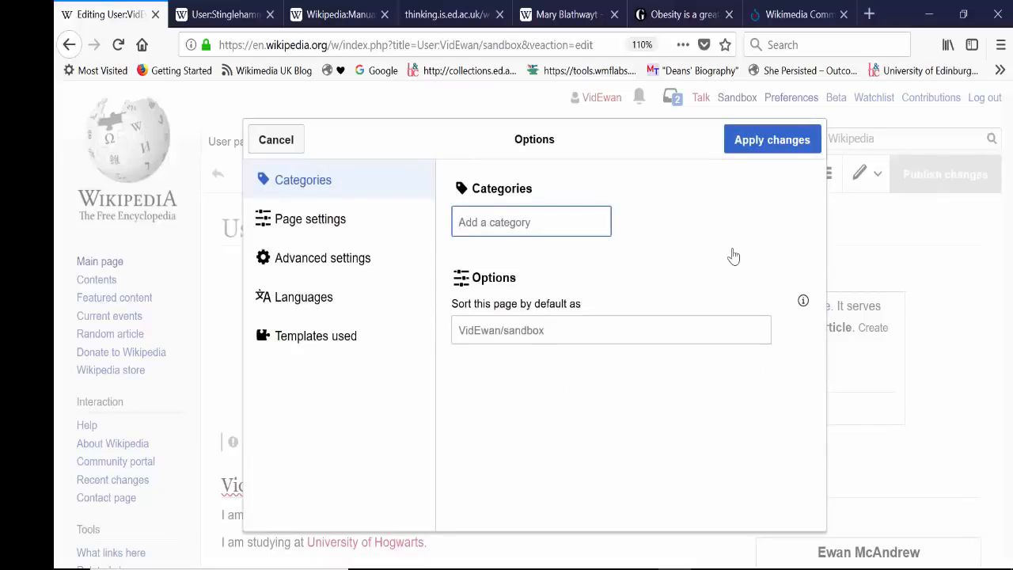
type("1")
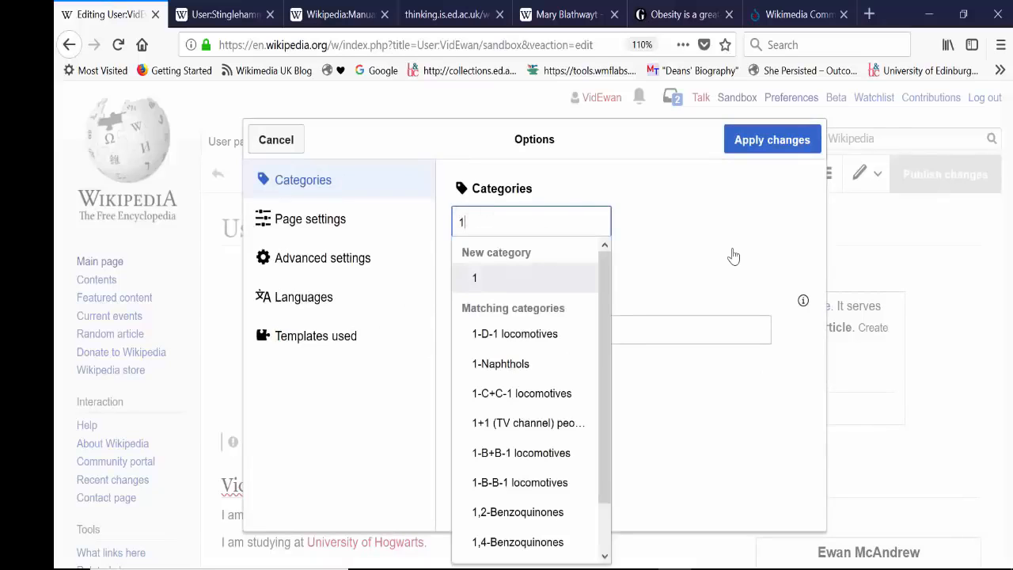
type("9")
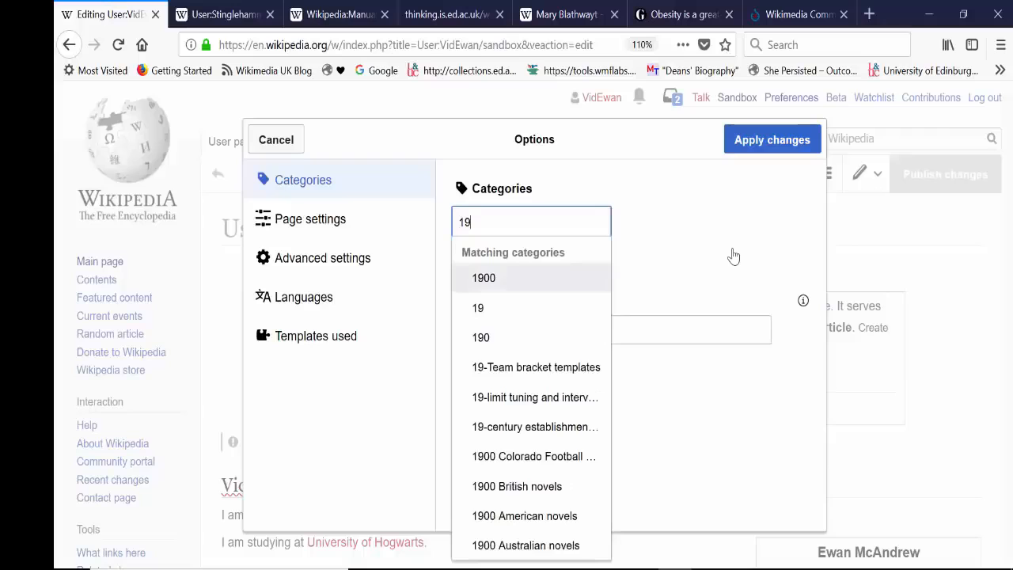
type("8")
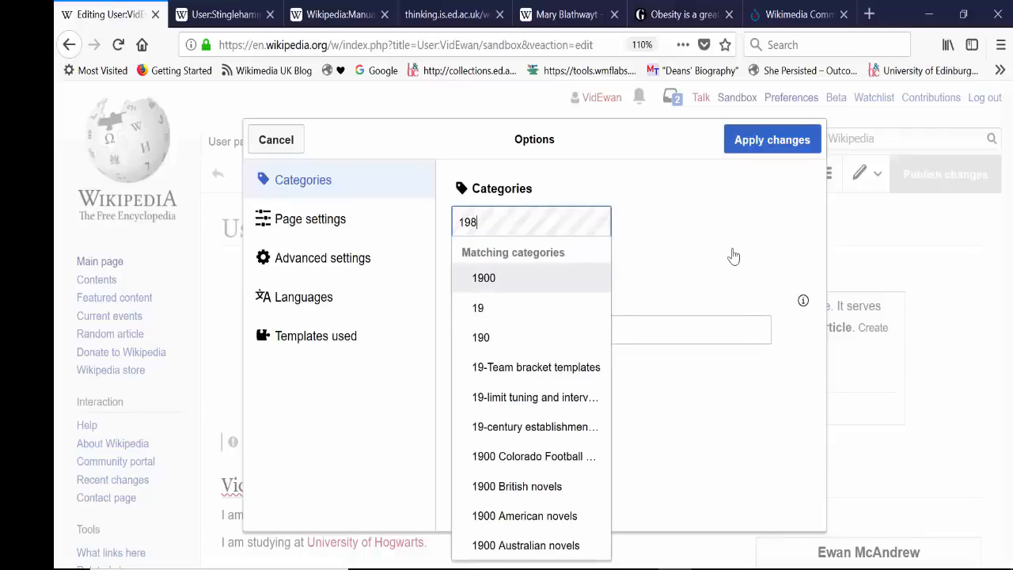
type("0 births")
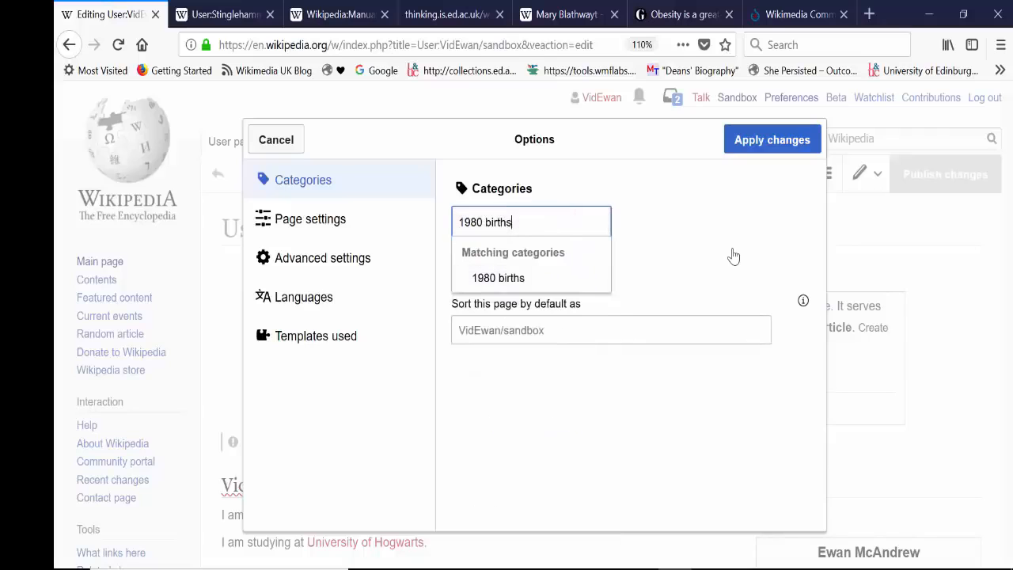
key("Return")
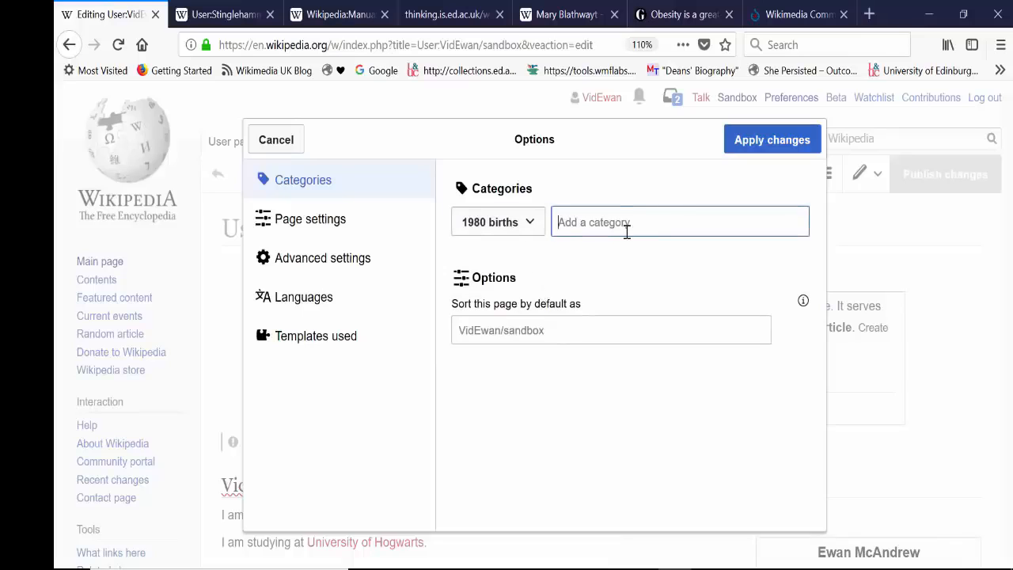
Step: Enter "19999 deaths" as another category and apply the category changes
type("19999")
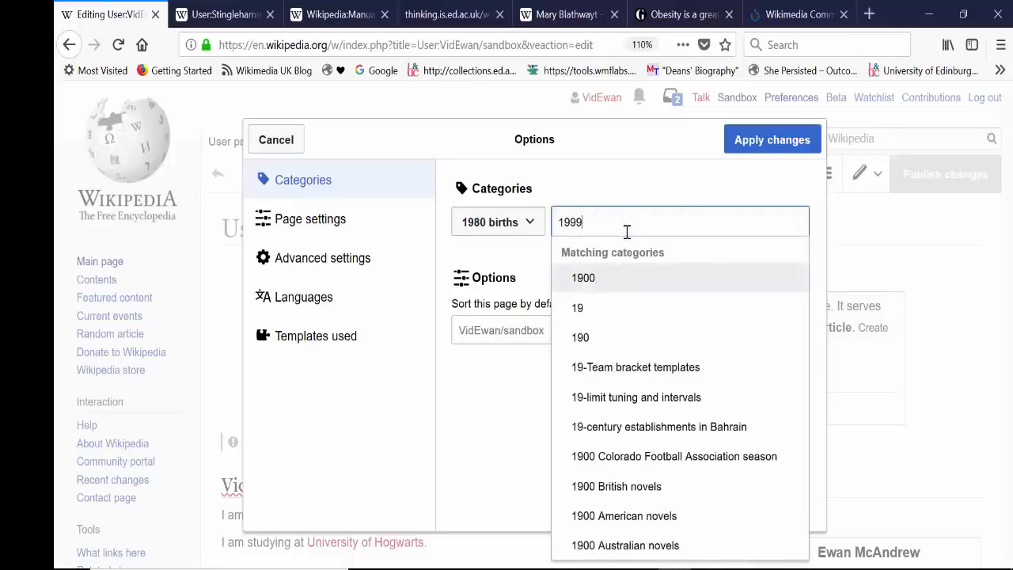
type(" deaths")
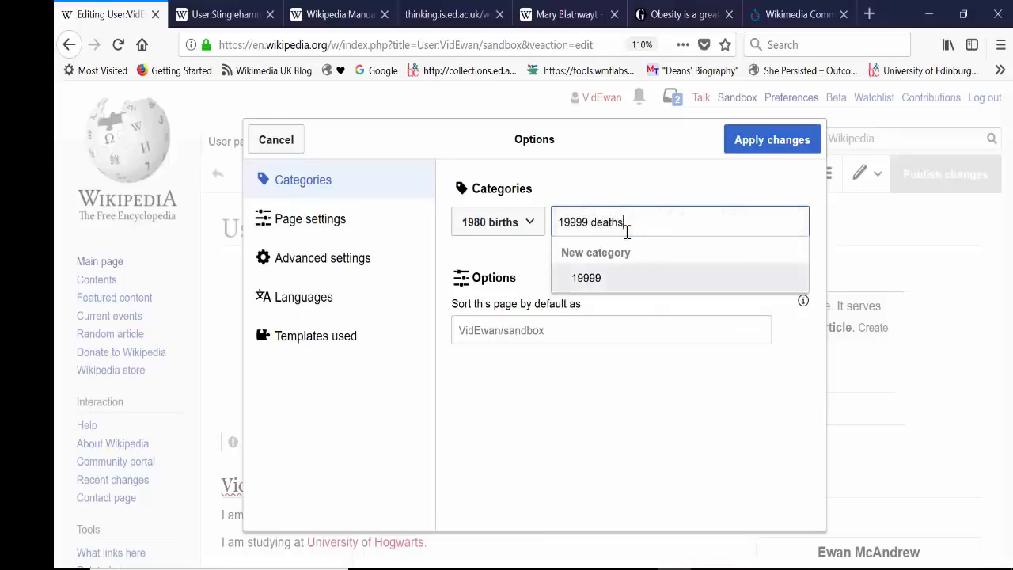
left_click(769, 140)
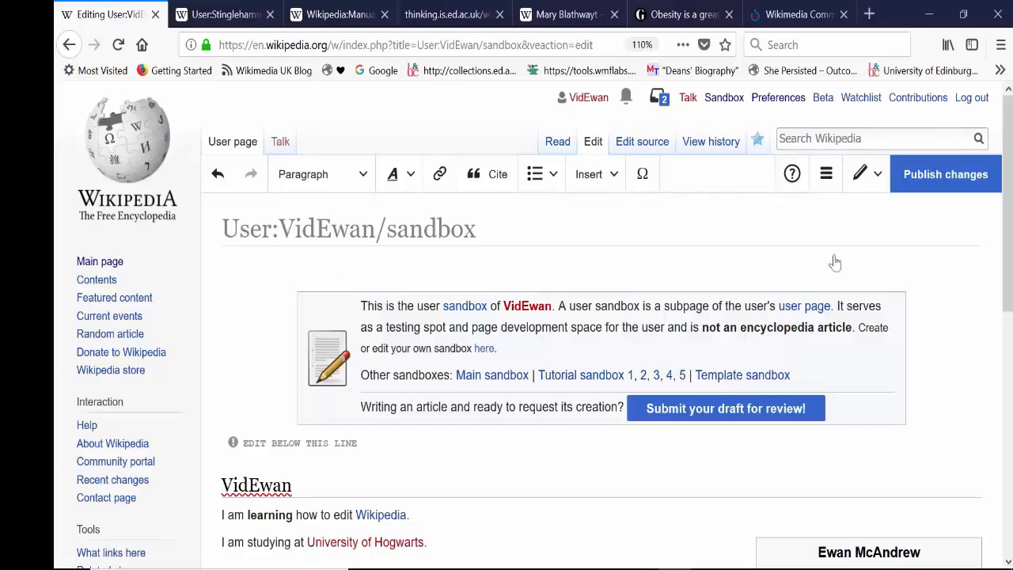
Step: Reopen the page's category settings, pick the new category "19999 deaths" and remove it again
left_click_drag(1008, 273, 987, 557)
left_click_drag(1008, 474, 1010, 174)
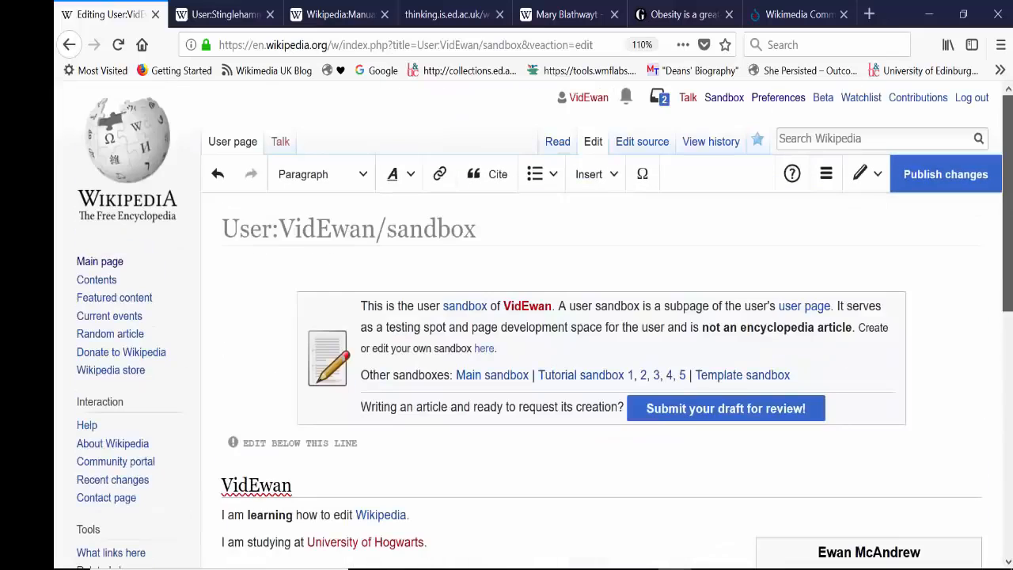
left_click(827, 175)
left_click(739, 250)
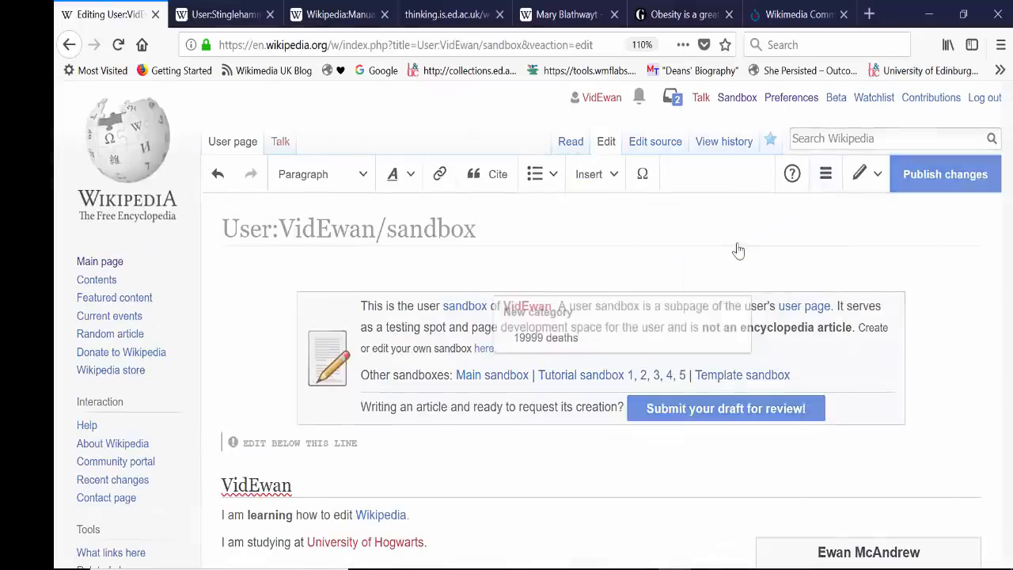
left_click(581, 339)
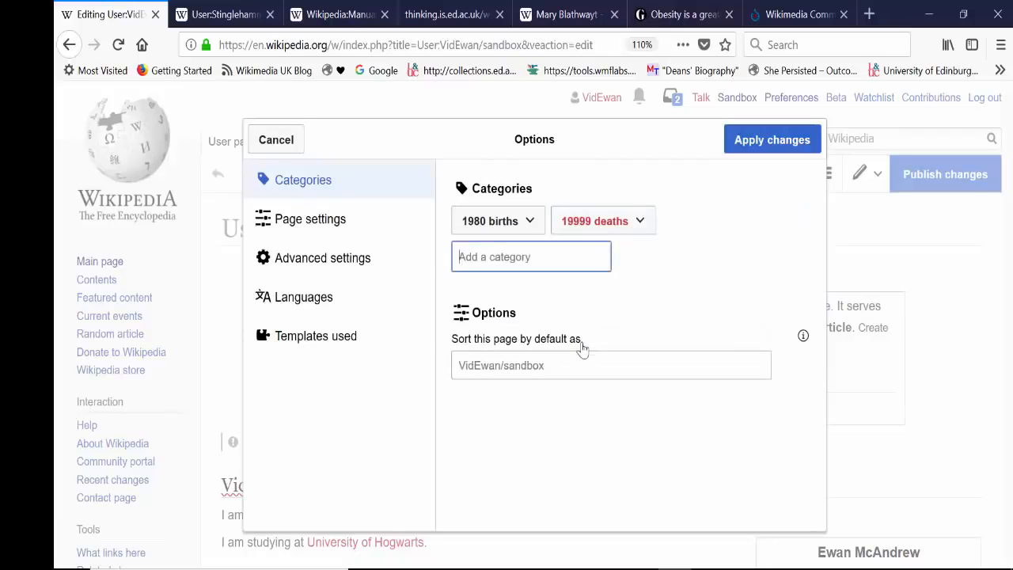
left_click(643, 226)
left_click(717, 266)
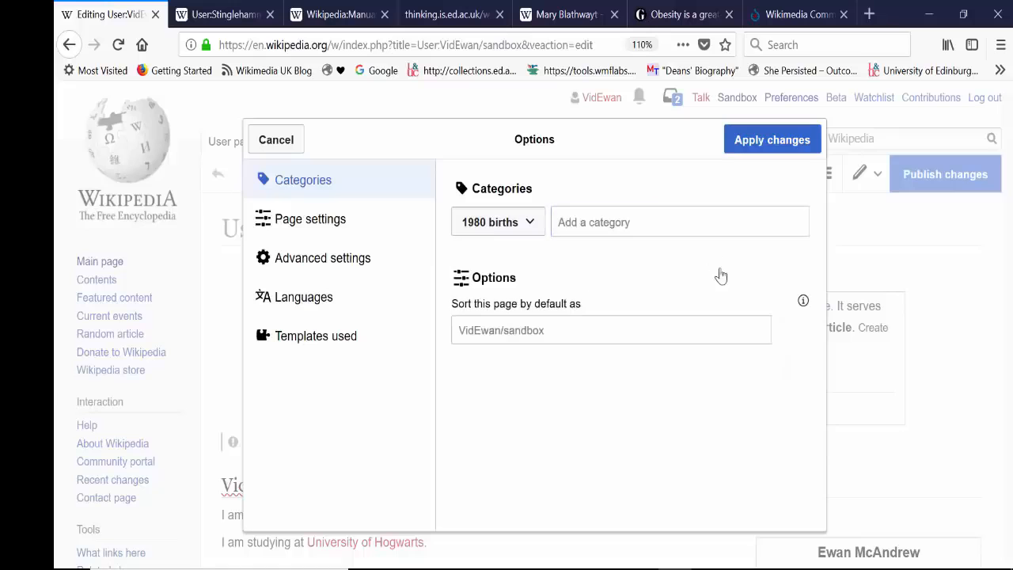
Step: Add the category "2017 deaths" to the sandbox page
left_click(623, 228)
type("1")
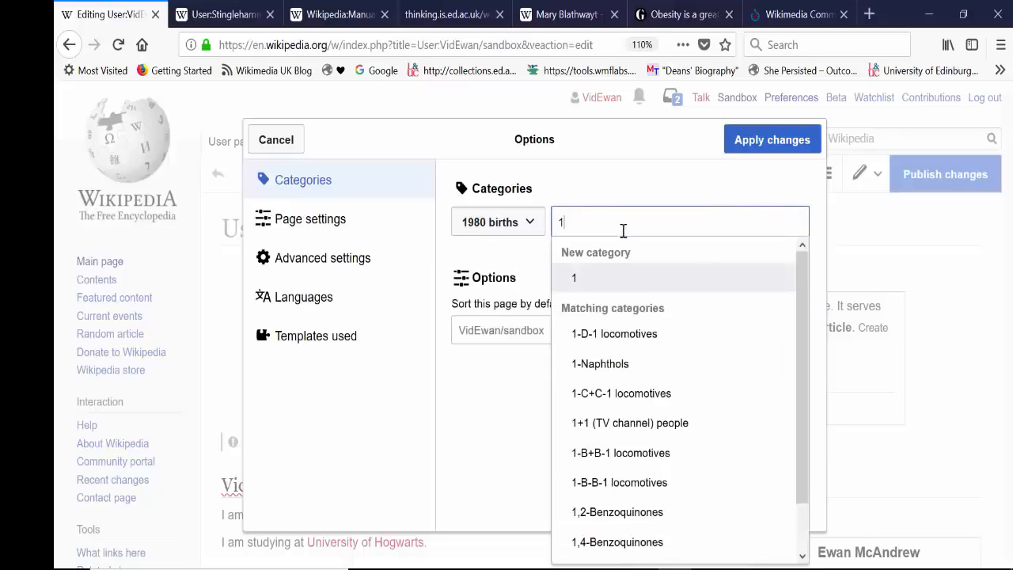
type("987")
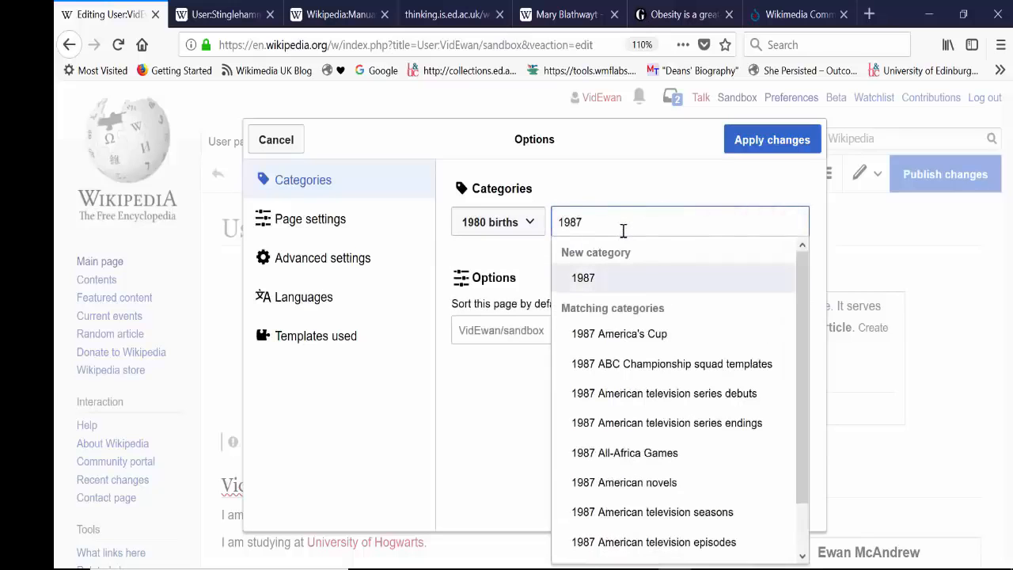
type(" deaths")
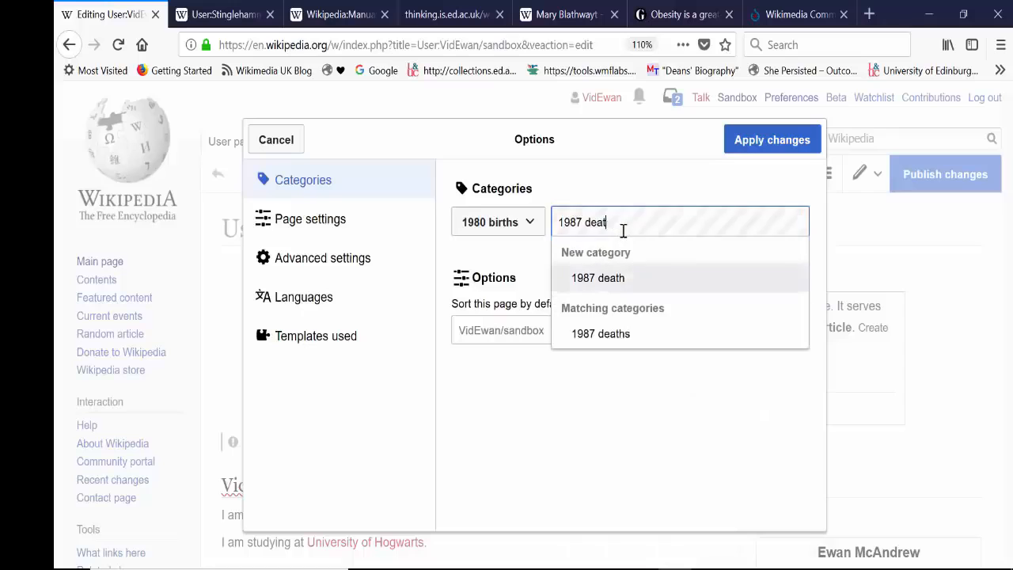
key("Return")
type("2017 deaths")
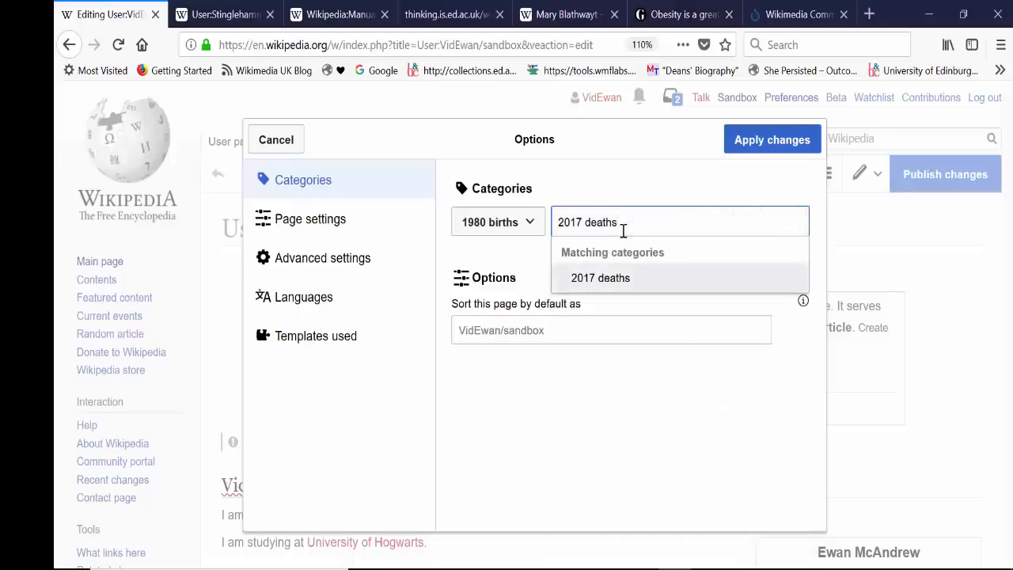
left_click(624, 277)
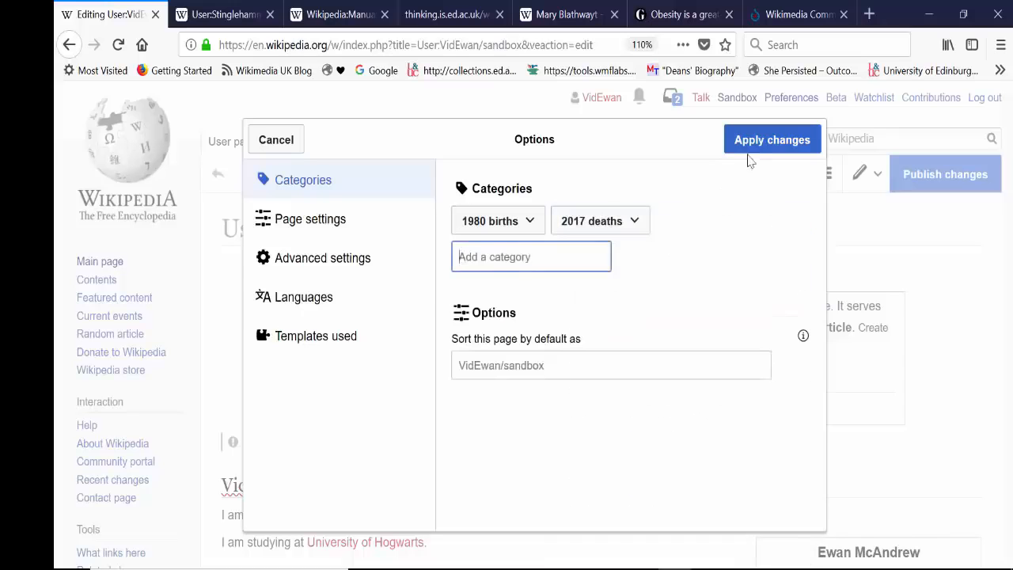
Step: Add "Wikipedians" and "Women chemists" as further categories for the page
type("W")
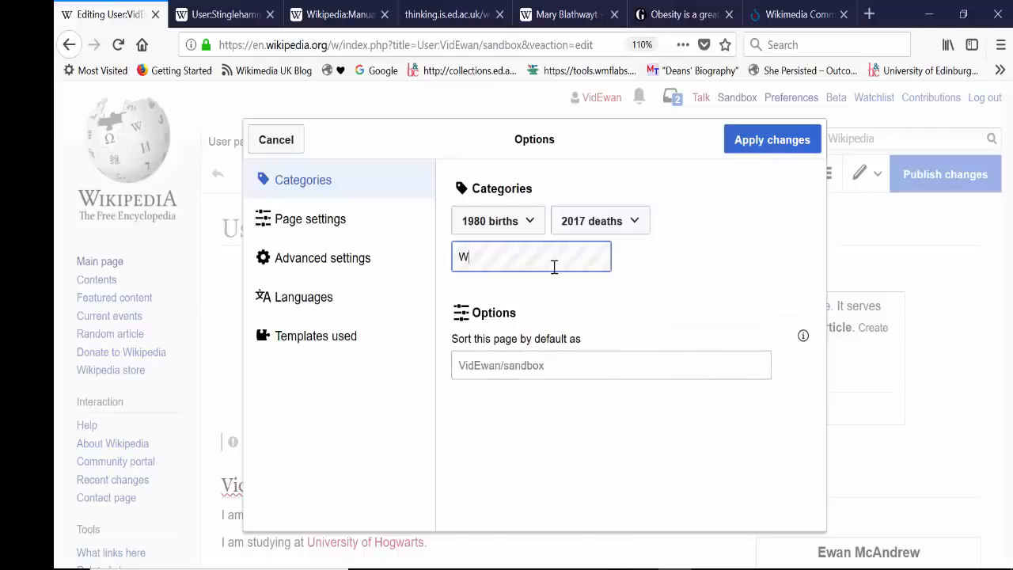
type("ikipedians")
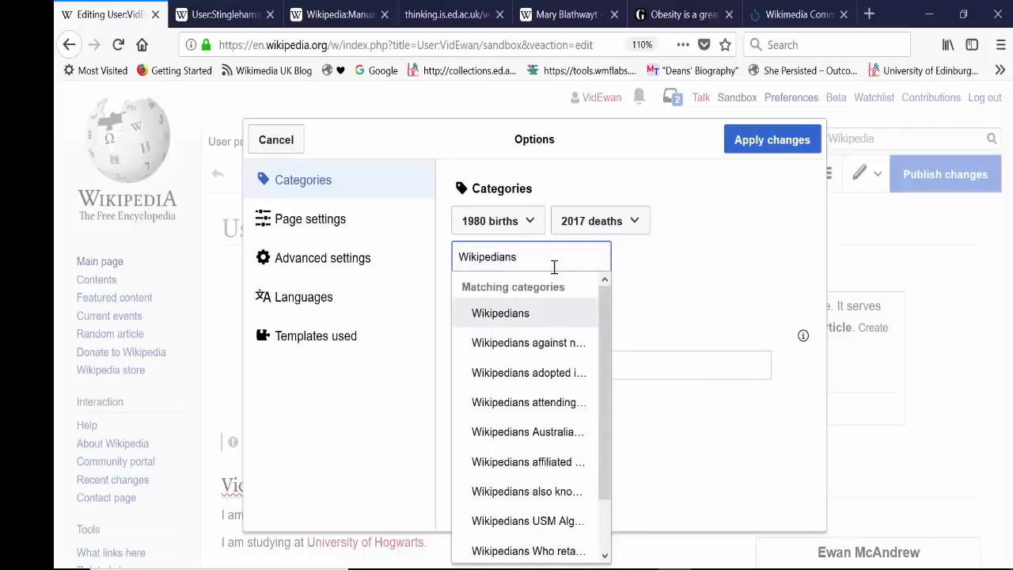
left_click(509, 312)
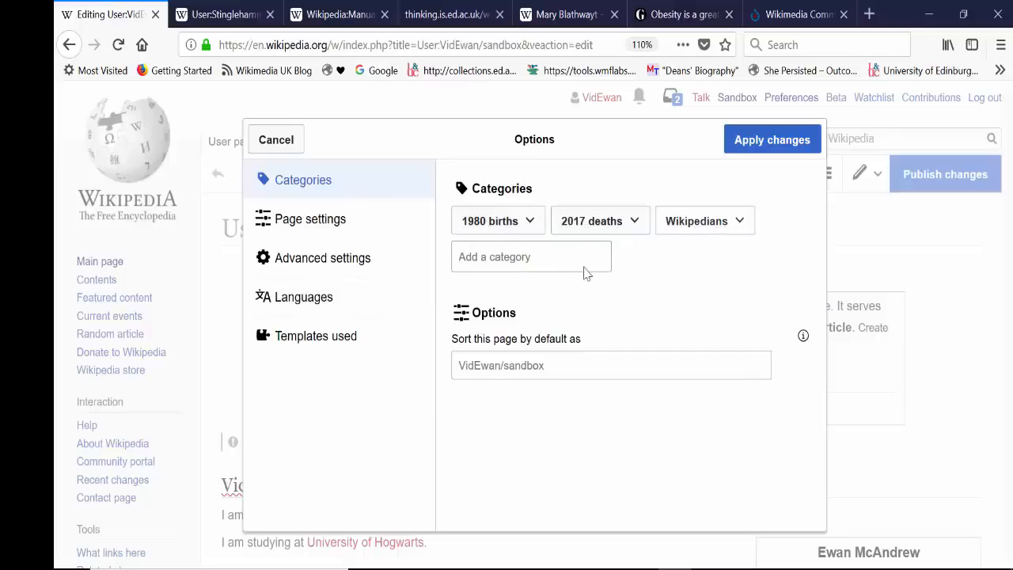
left_click(532, 264)
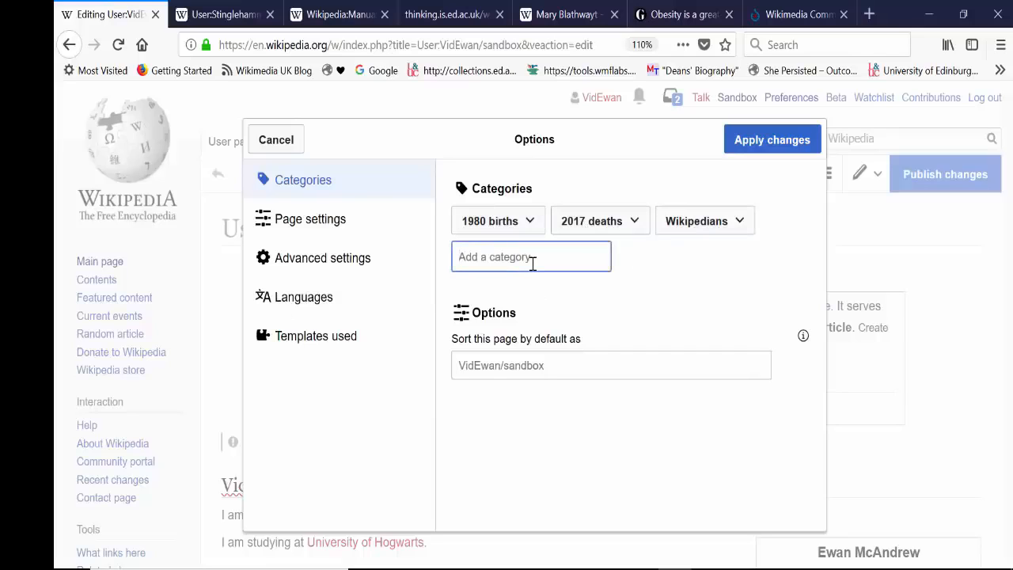
type("W")
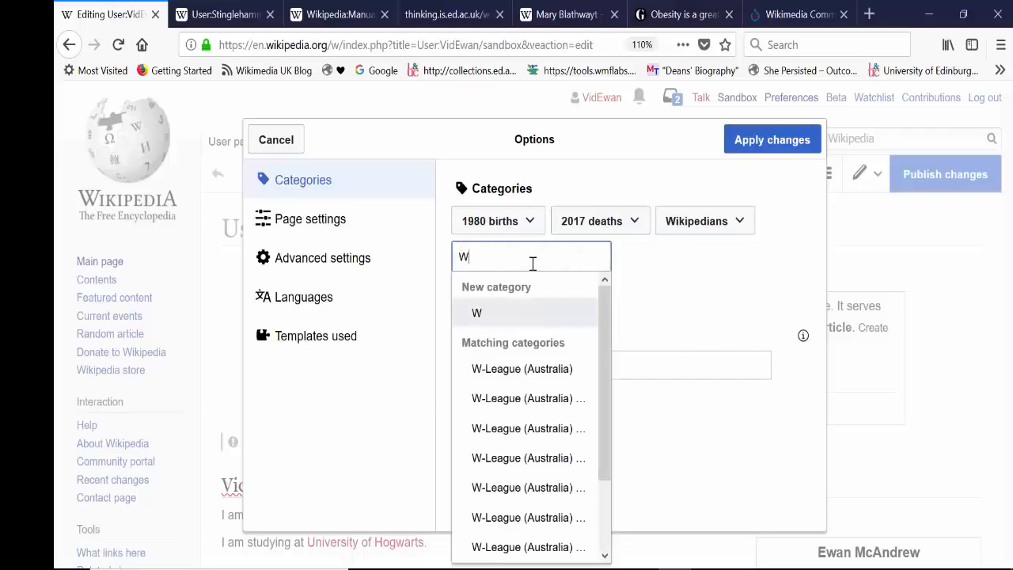
type("omen chemists")
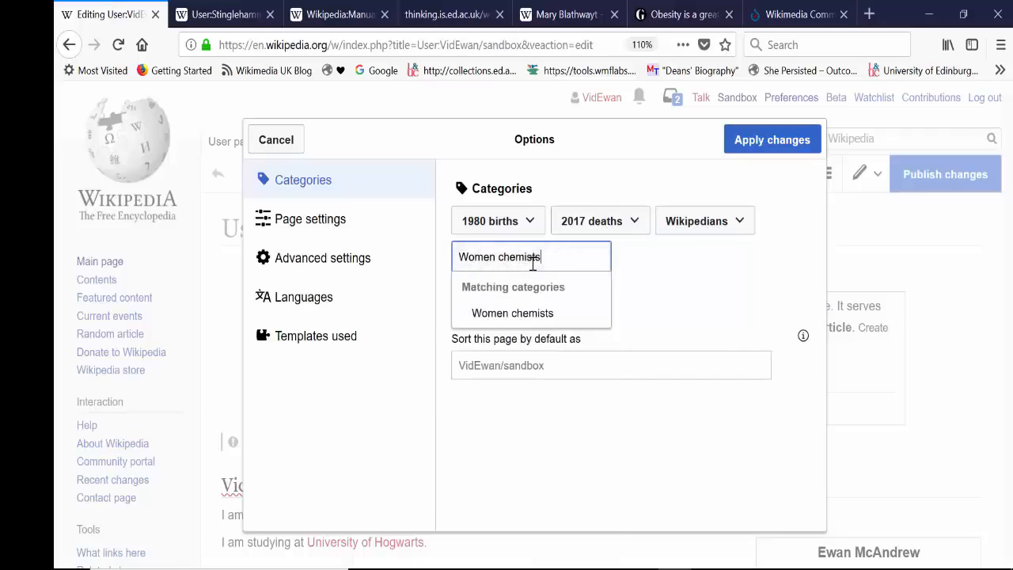
left_click(531, 313)
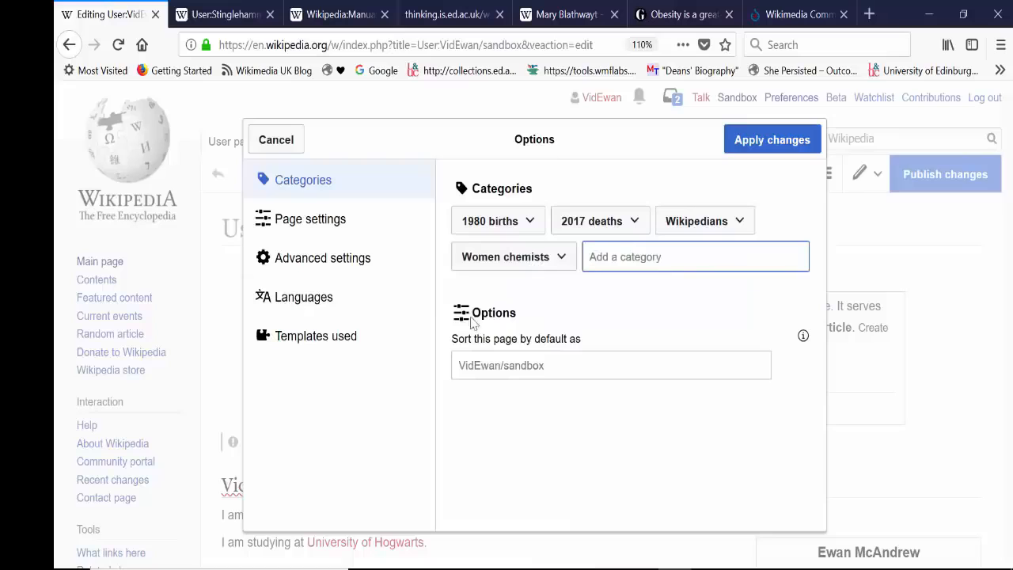
Step: Remove the "Wikipedians" category and apply the category changes to the page
left_click(730, 228)
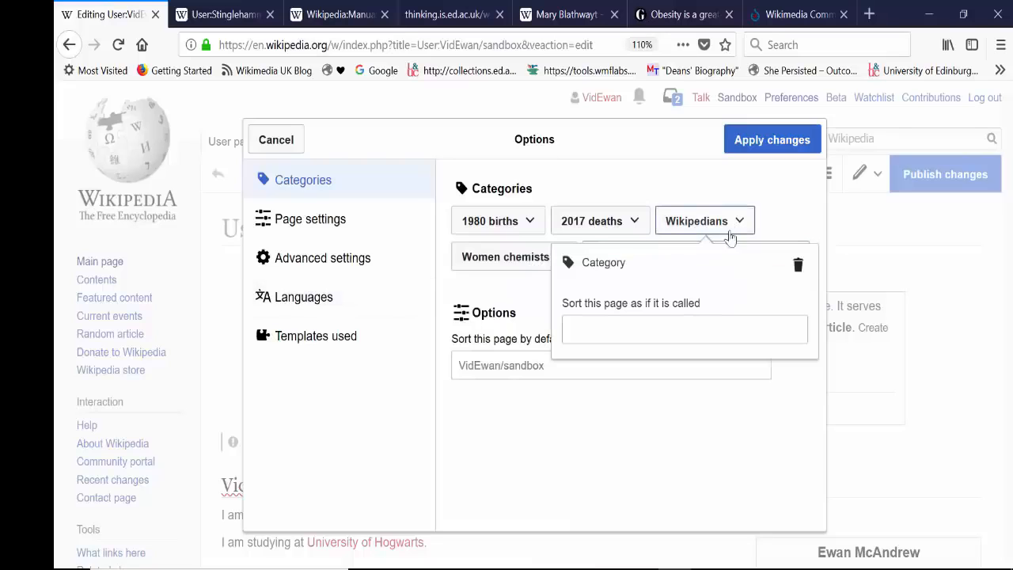
left_click(798, 265)
left_click(550, 267)
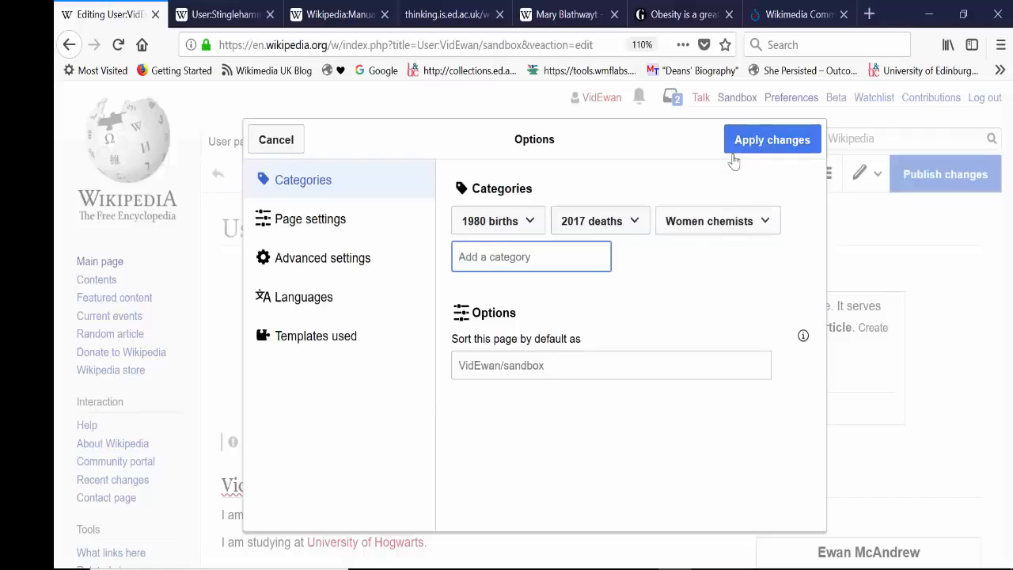
left_click(782, 155)
scroll(369, 368, "down", 10)
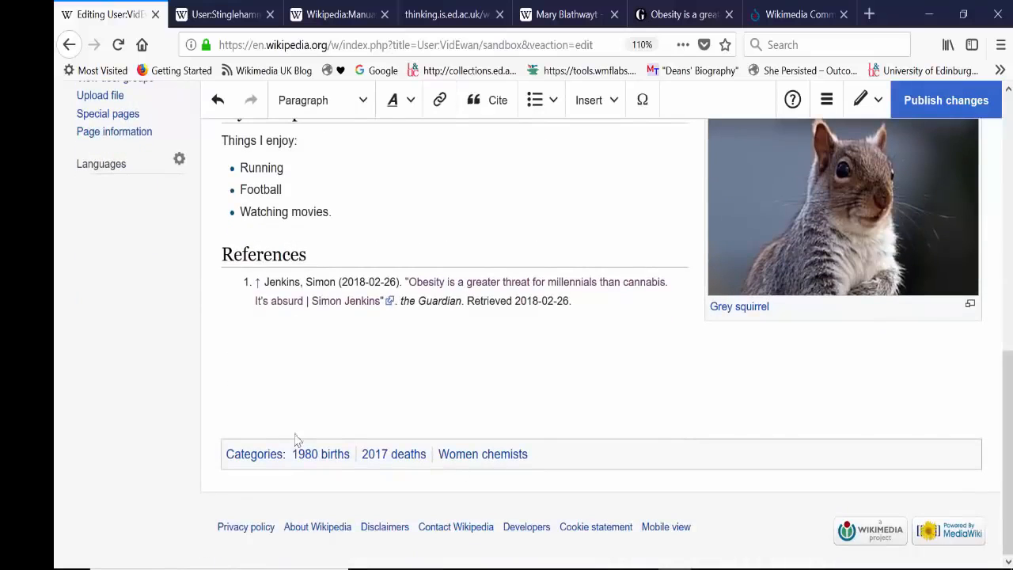
left_click_drag(1007, 424, 1007, 155)
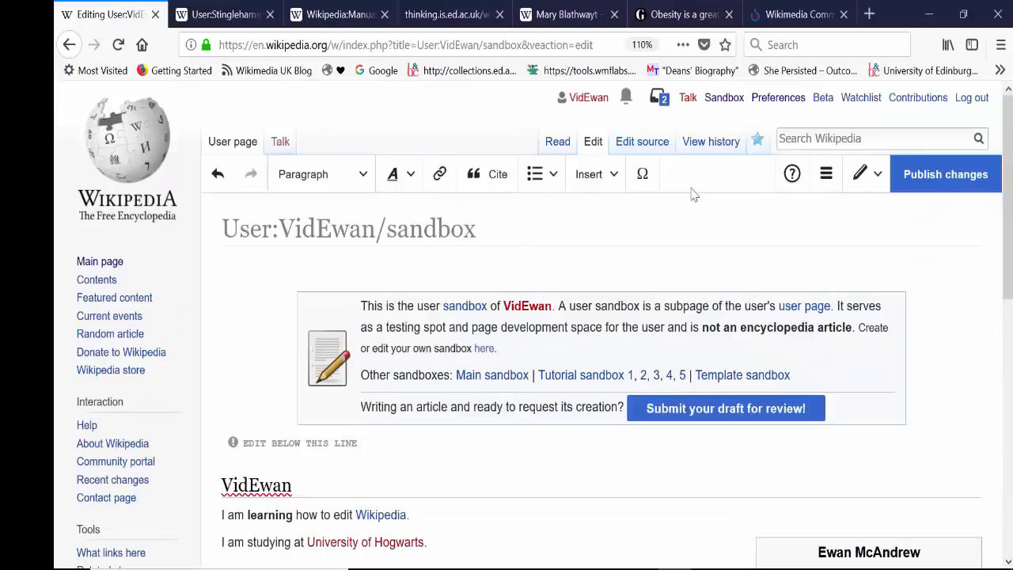
left_click_drag(1007, 194, 1008, 415)
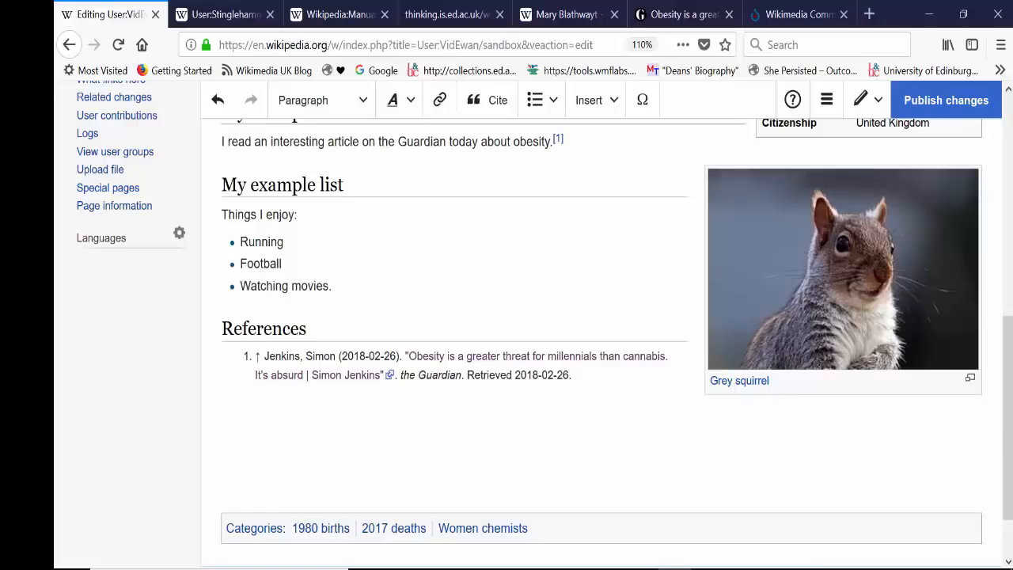
Step: Reopen the page's category settings, remove "Women chemists", "2017 deaths" and "1980 births", and apply the changes
scroll(841, 210, "up", 10)
left_click(826, 174)
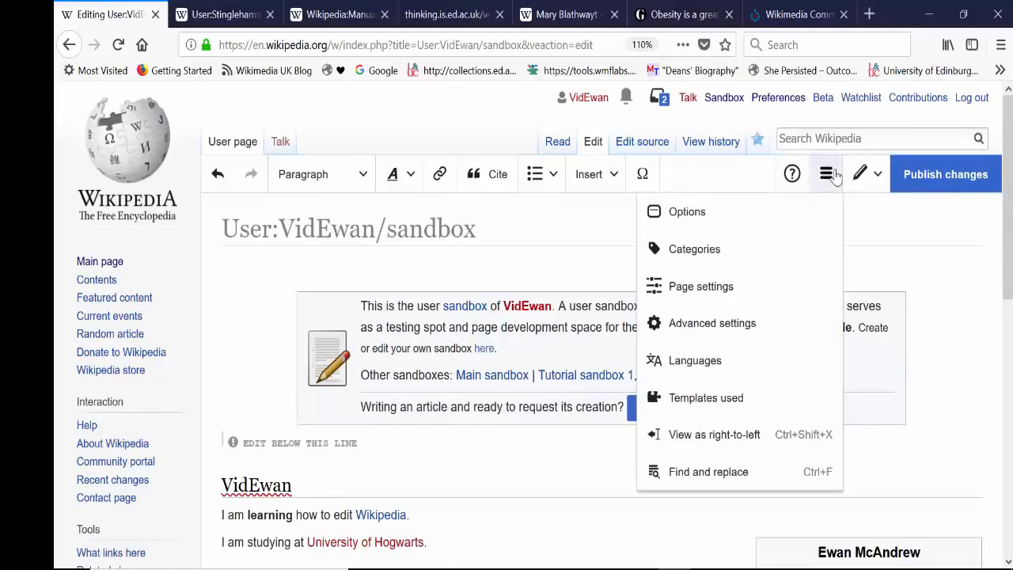
left_click(724, 265)
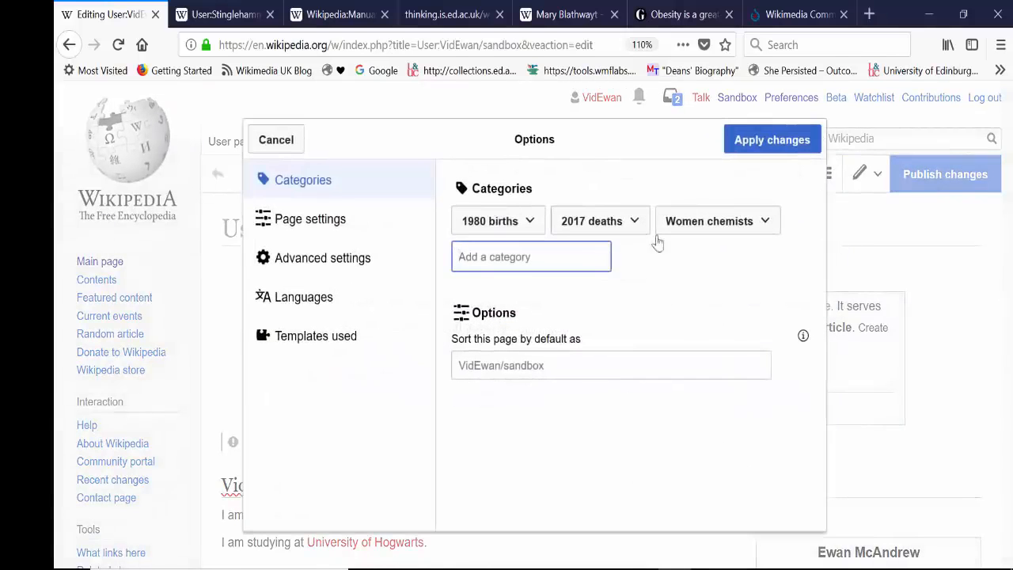
left_click(775, 227)
left_click(798, 263)
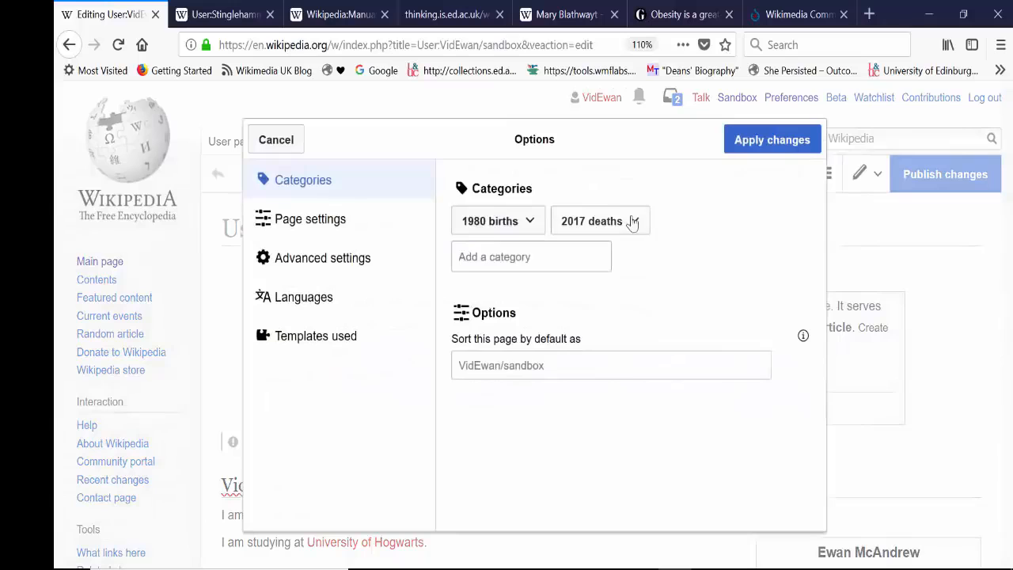
left_click(633, 221)
left_click(709, 263)
left_click(529, 224)
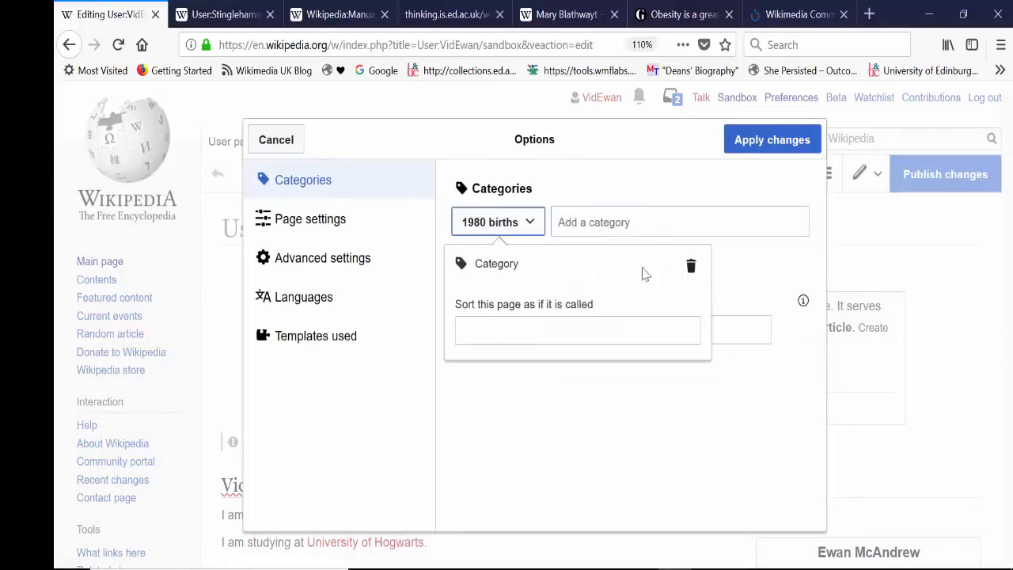
left_click(691, 264)
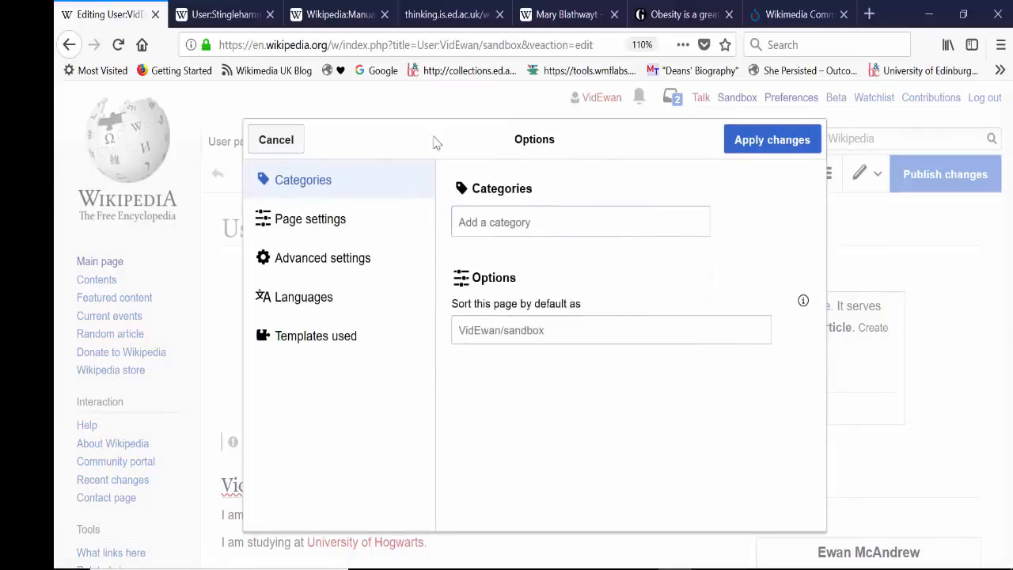
left_click(734, 149)
Step: Publish the sandbox changes with the edit summary "added then removed categories"
scroll(990, 550, "down", 5)
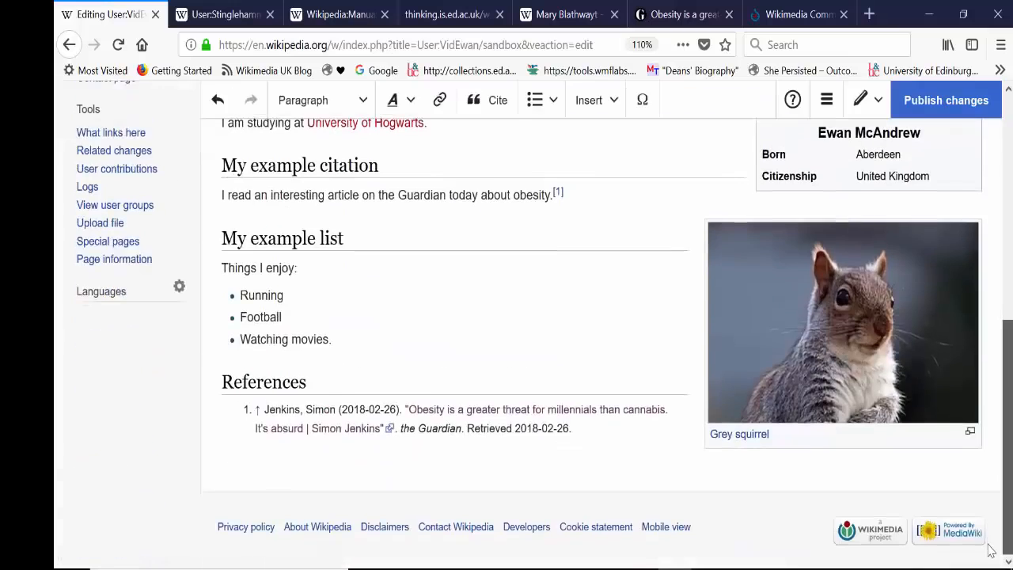
scroll(991, 550, "up", 5)
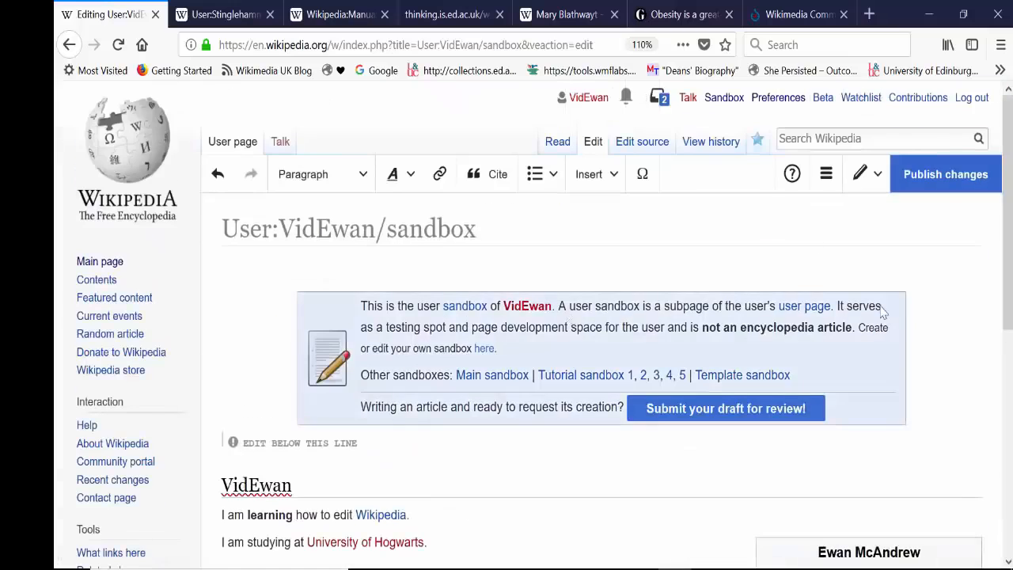
scroll(991, 550, "down", 5)
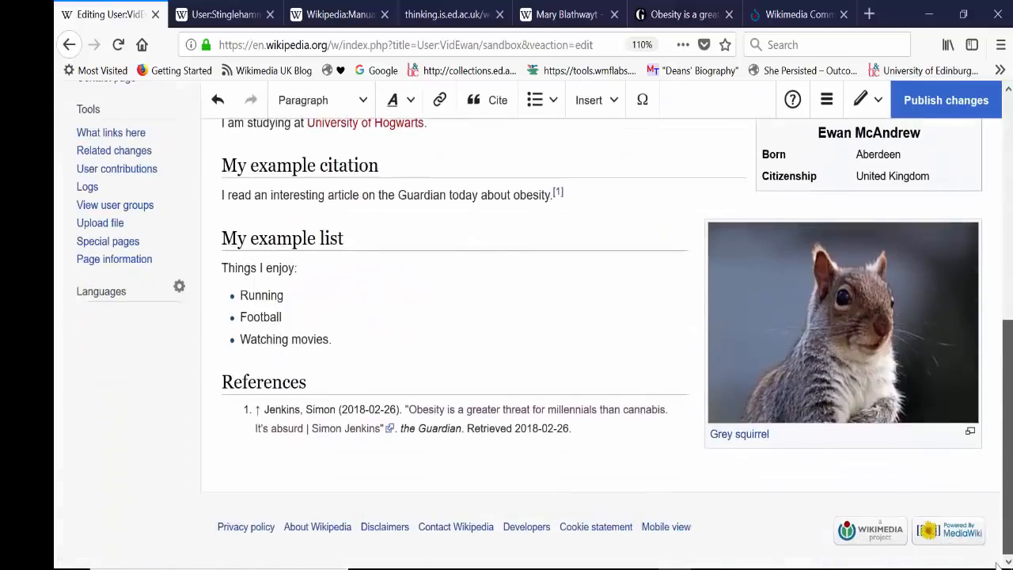
scroll(991, 550, "up", 5)
left_click(945, 178)
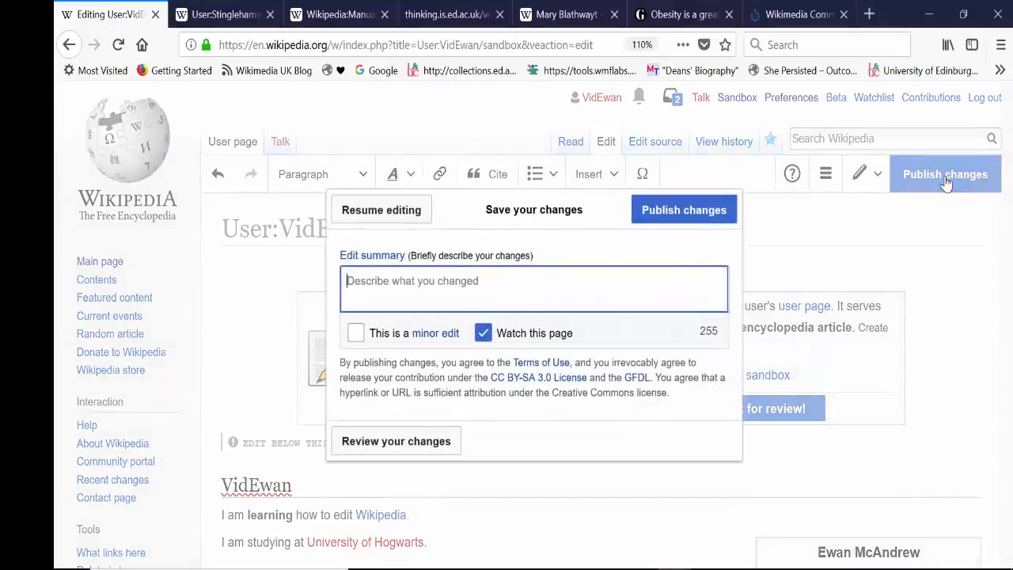
type("add")
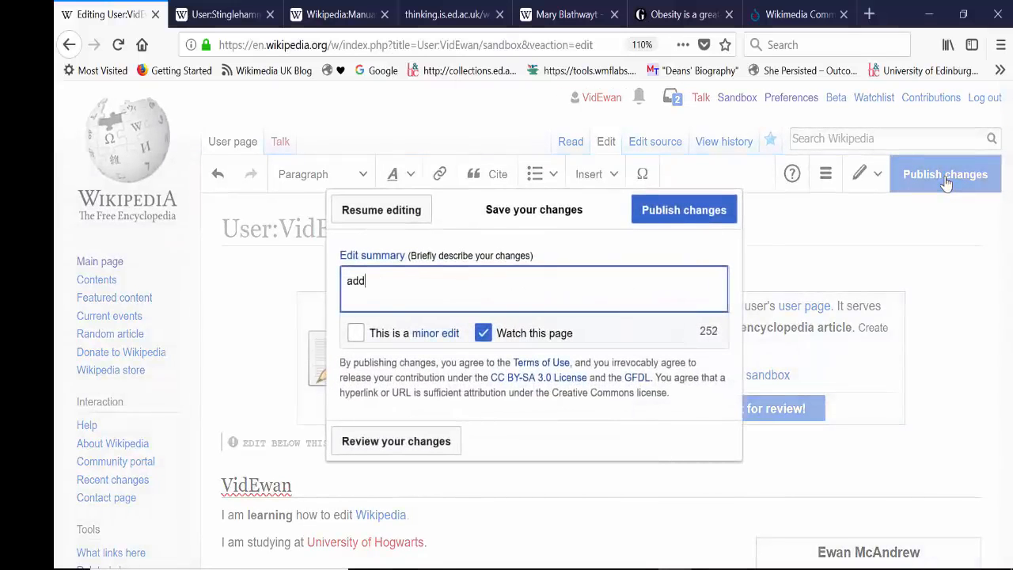
type("ed then removed categories")
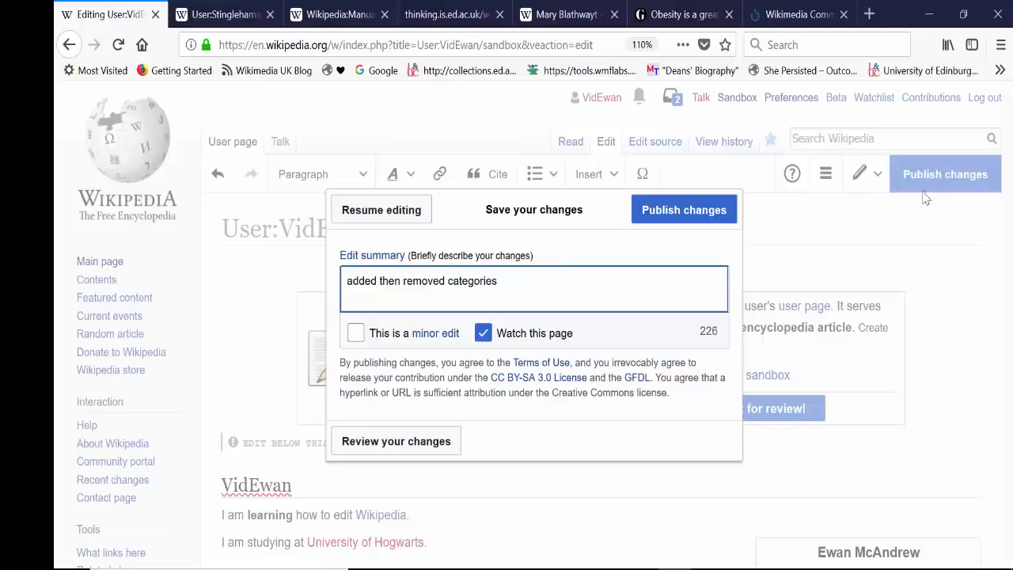
left_click(704, 215)
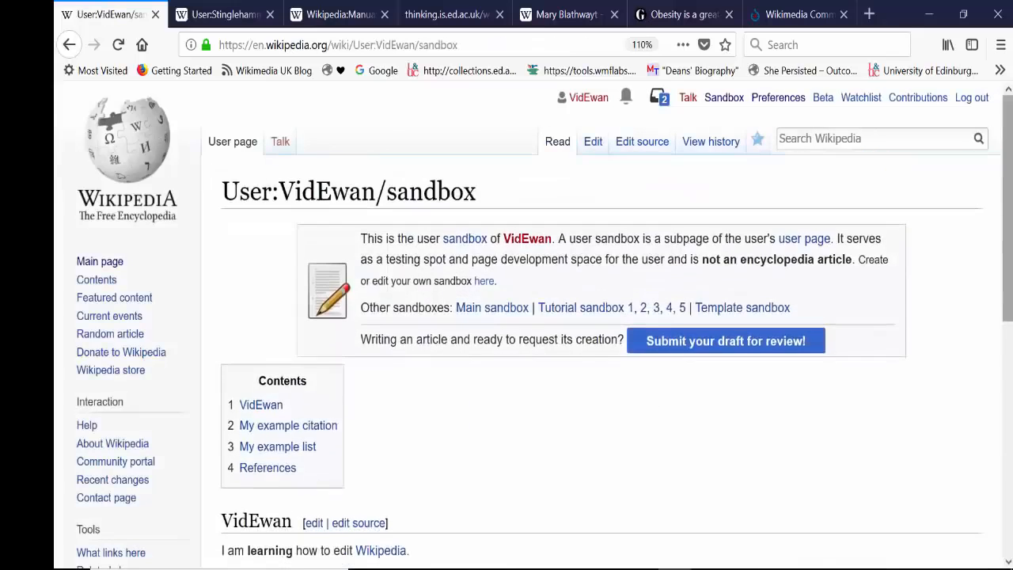
left_click_drag(1008, 191, 1009, 341)
left_click_drag(1008, 354, 1012, 146)
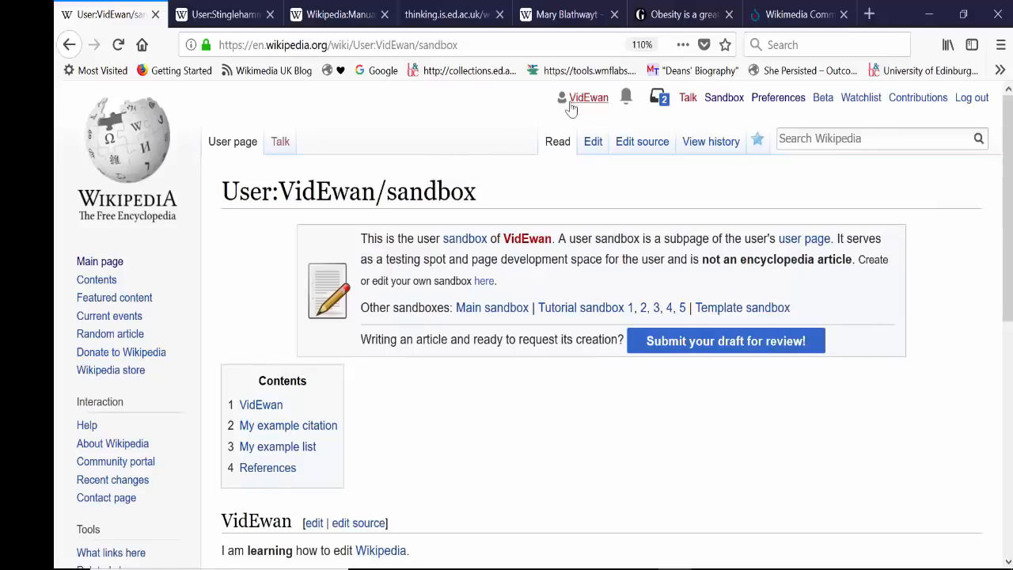
Step: Open the account's own Talk page and start posting a message there
left_click(686, 103)
left_click(620, 299)
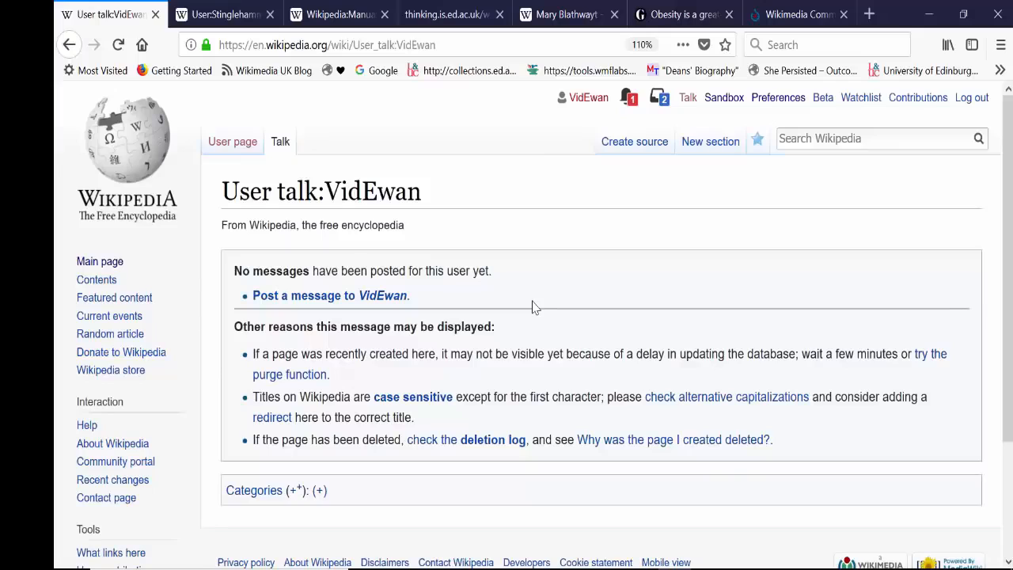
left_click(298, 303)
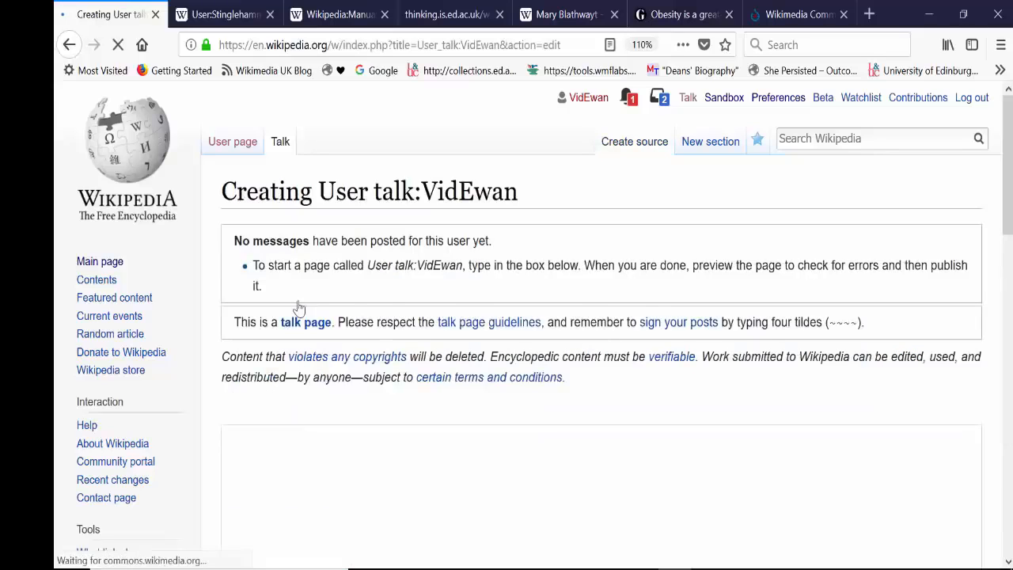
mouse_move(1010, 189)
left_mouse_down()
mouse_move(1011, 243)
mouse_move(1012, 185)
left_mouse_up()
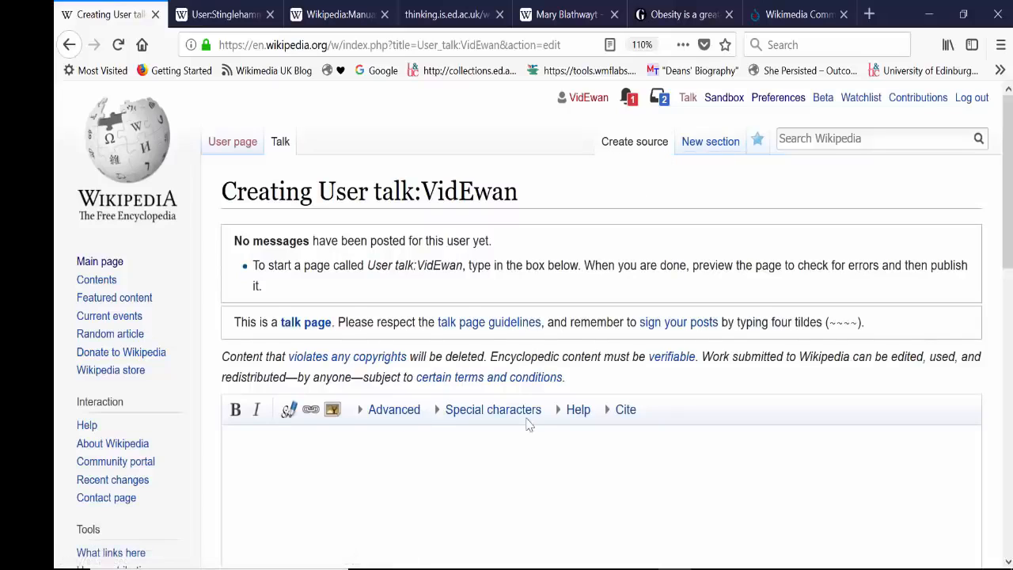
Step: Write the Talk page message "Hi, this is my Talk page. Feel free to leave me a message some time."
left_click_drag(1007, 236, 1006, 300)
left_click(316, 315)
type("H")
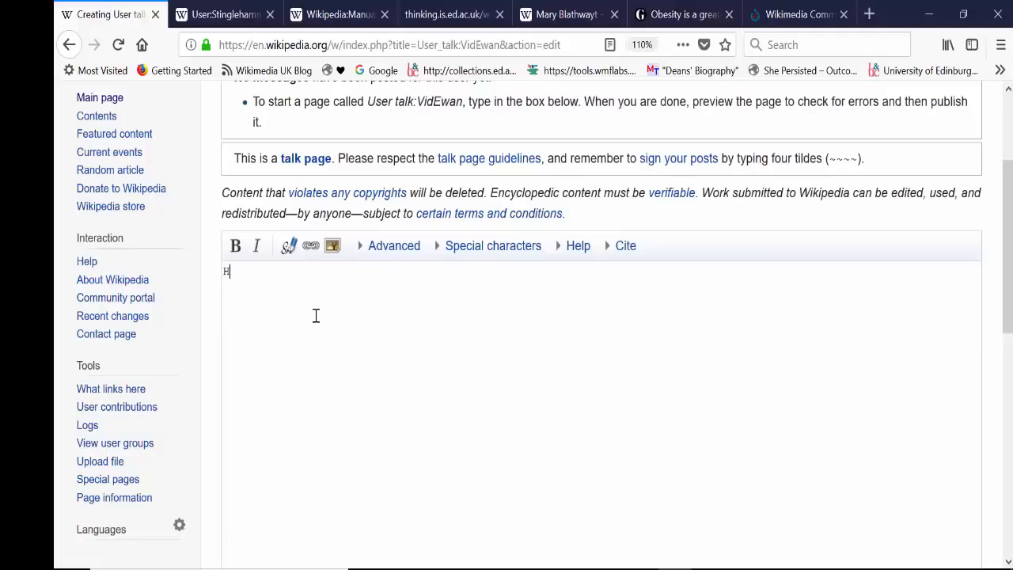
type("i, this is my Talk page. Fe")
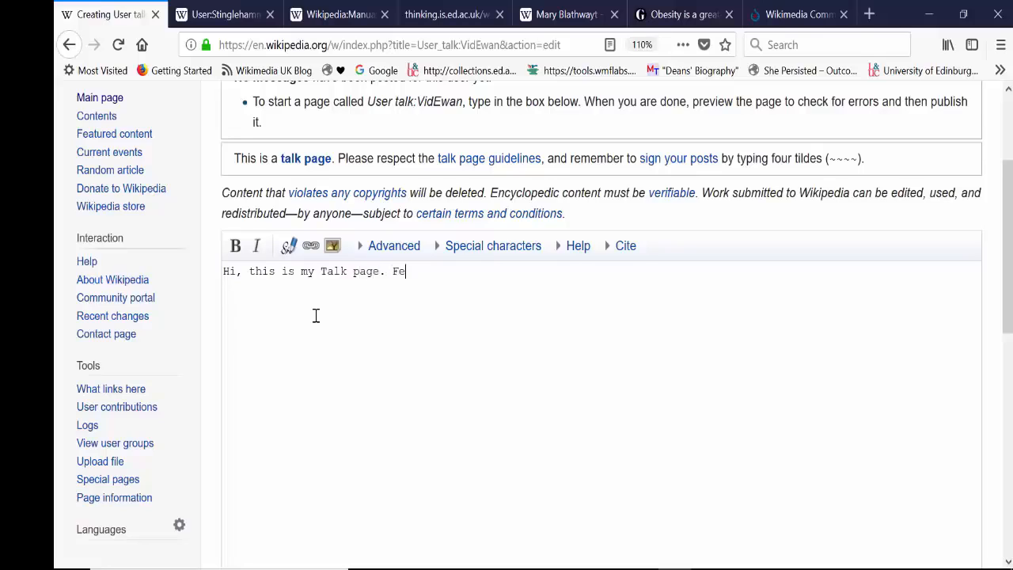
type("el free toi")
key("BackSpace")
type("leave me a messag")
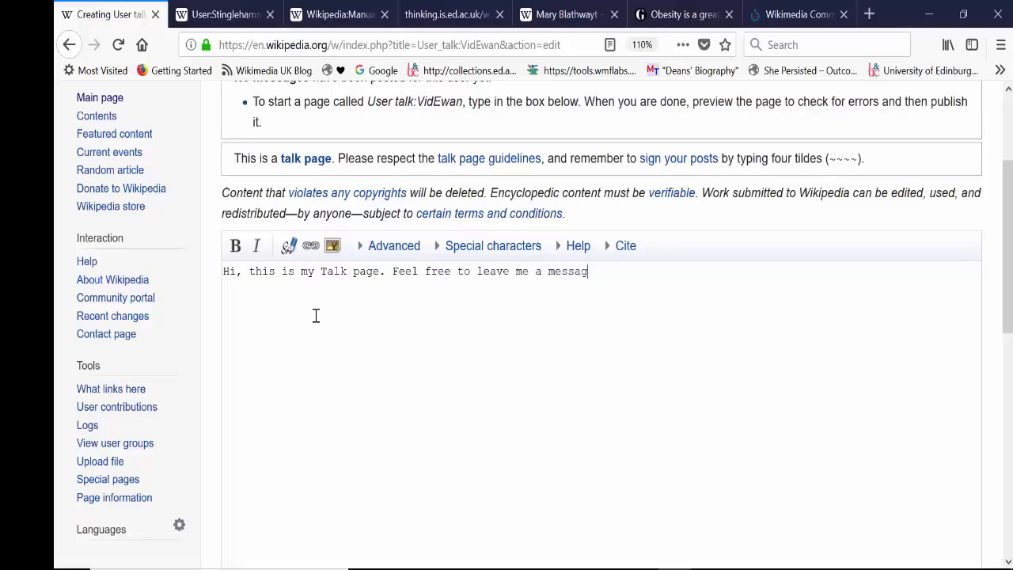
type("e some time.")
Step: Add the signature with timestamp (--~~~~) after the Talk page message and preview the page
left_click(290, 249)
left_click_drag(715, 275, 663, 273)
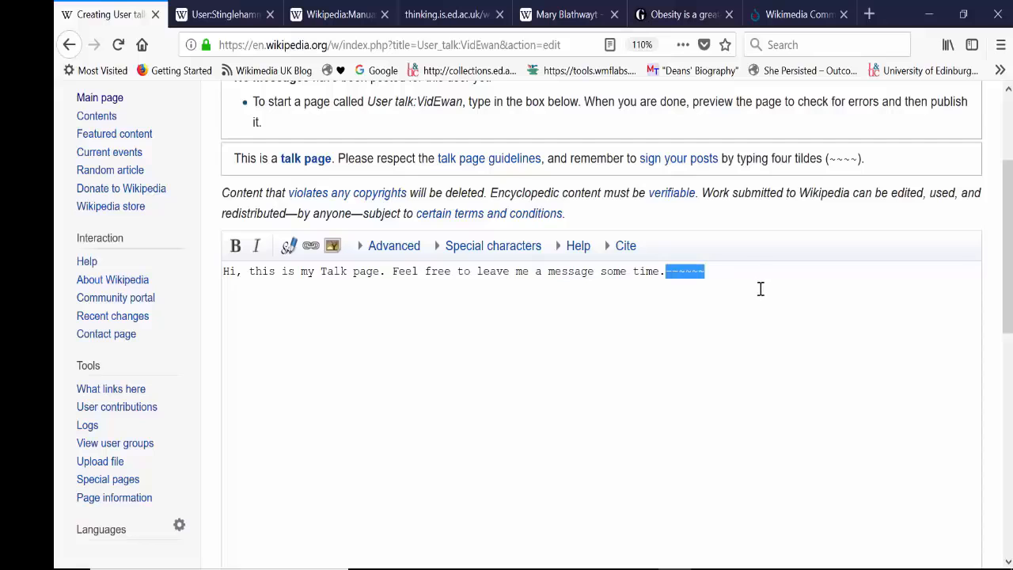
left_click_drag(1008, 247, 1009, 427)
left_click(507, 379)
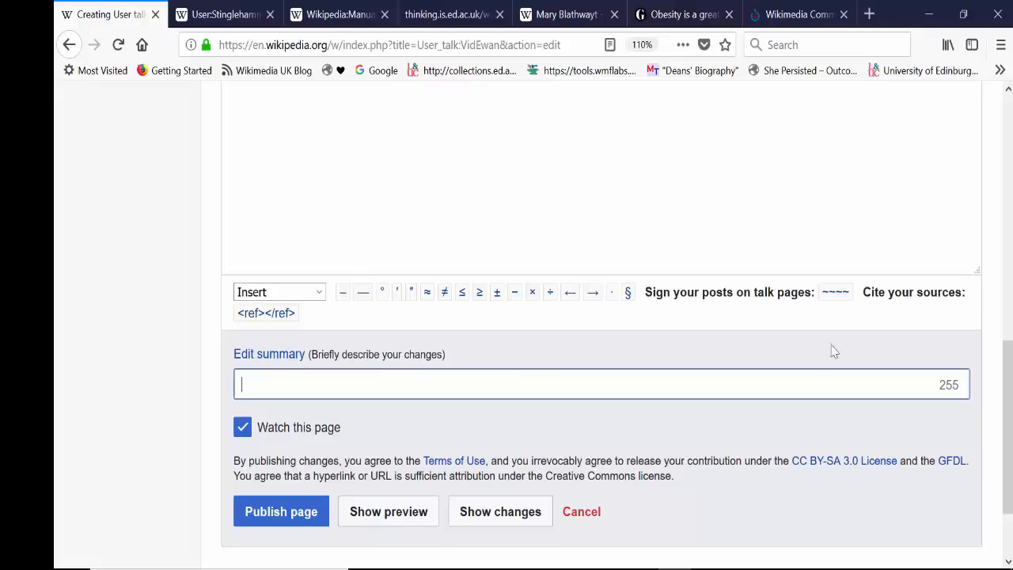
left_click(389, 513)
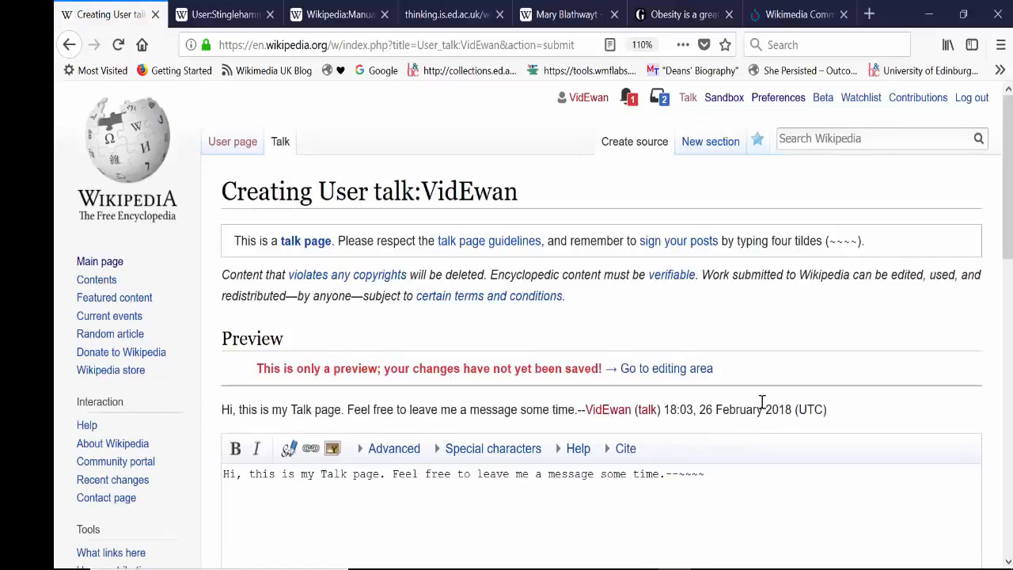
Step: Publish the Talk page with the edit summary "created Talk page"
scroll(761, 402, "down", 1)
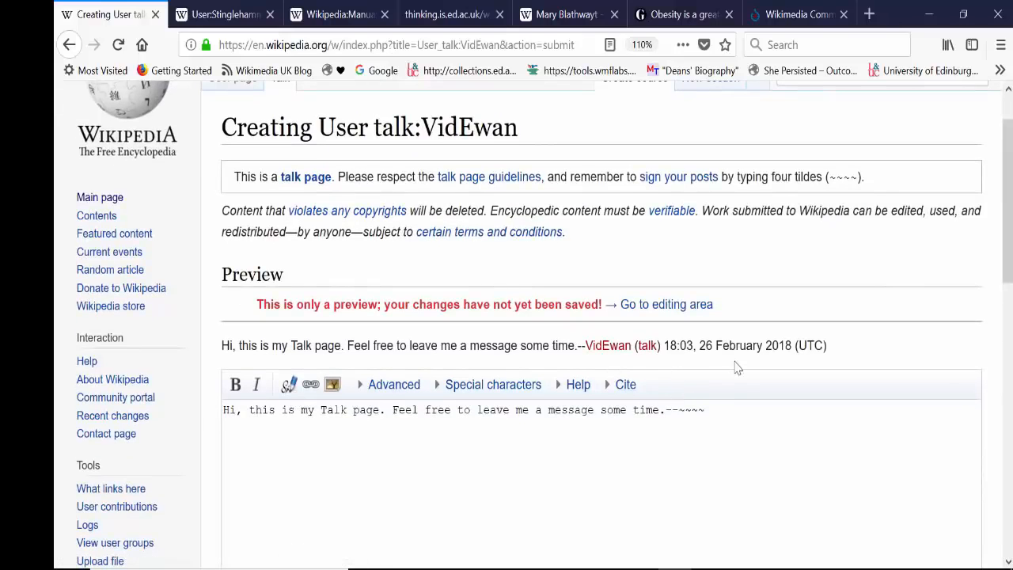
scroll(737, 367, "down", 10)
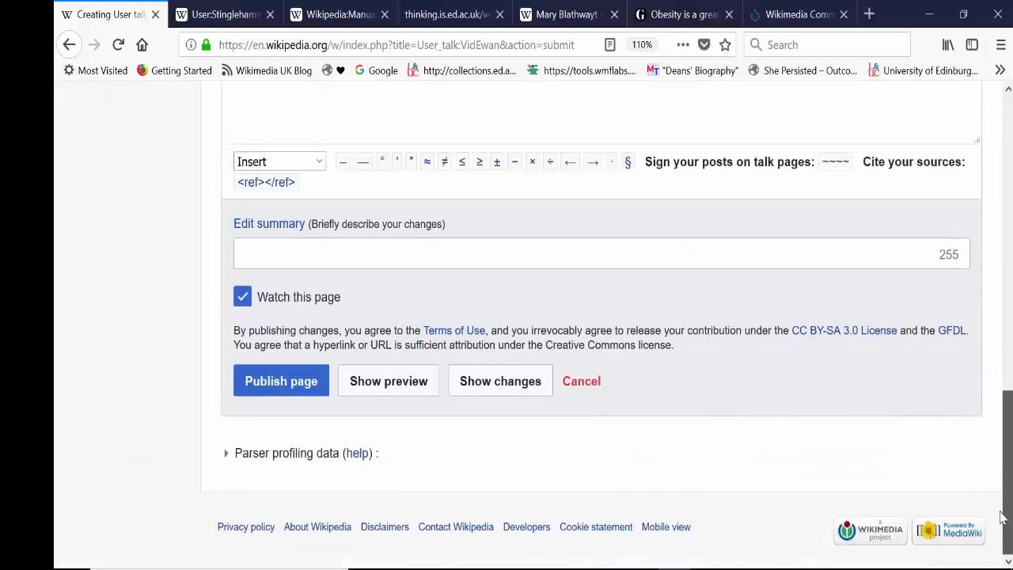
left_click(453, 258)
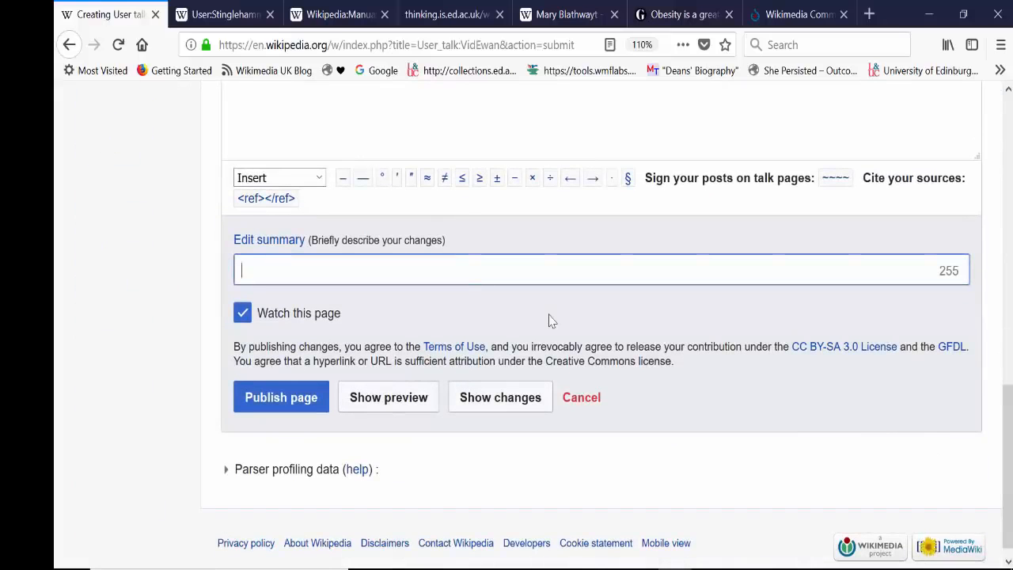
type("crea")
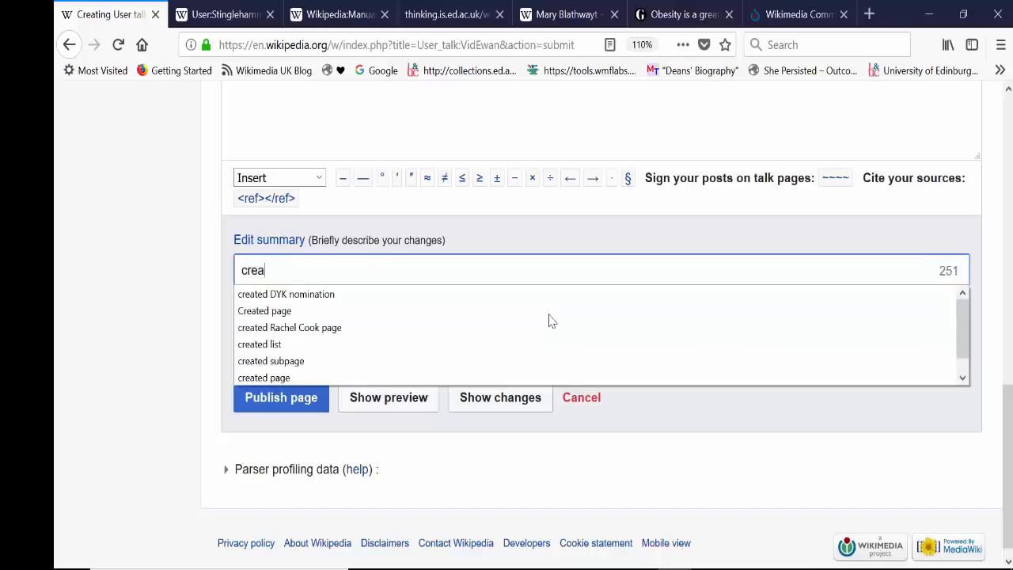
type("ted Talk page")
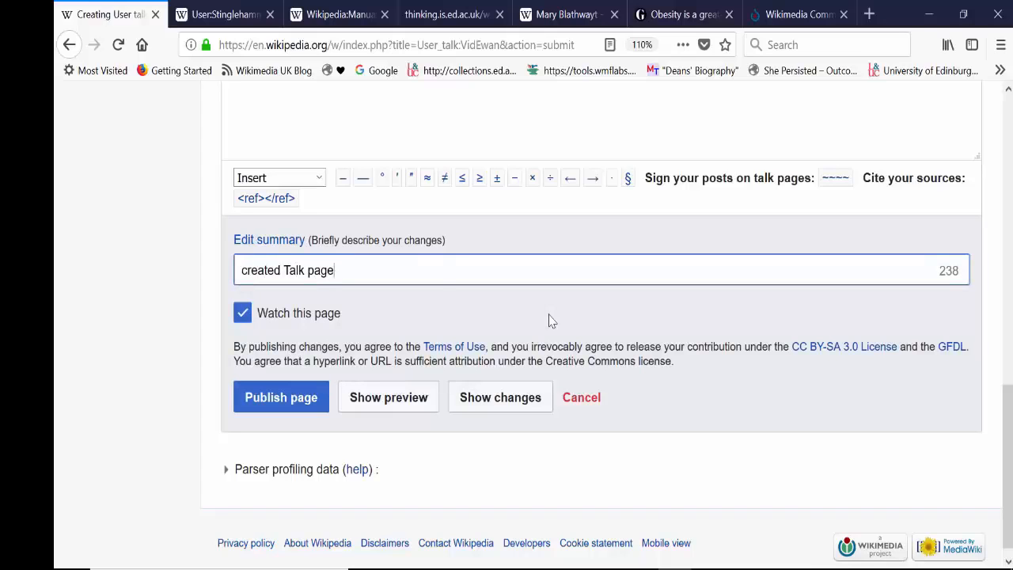
left_click(278, 401)
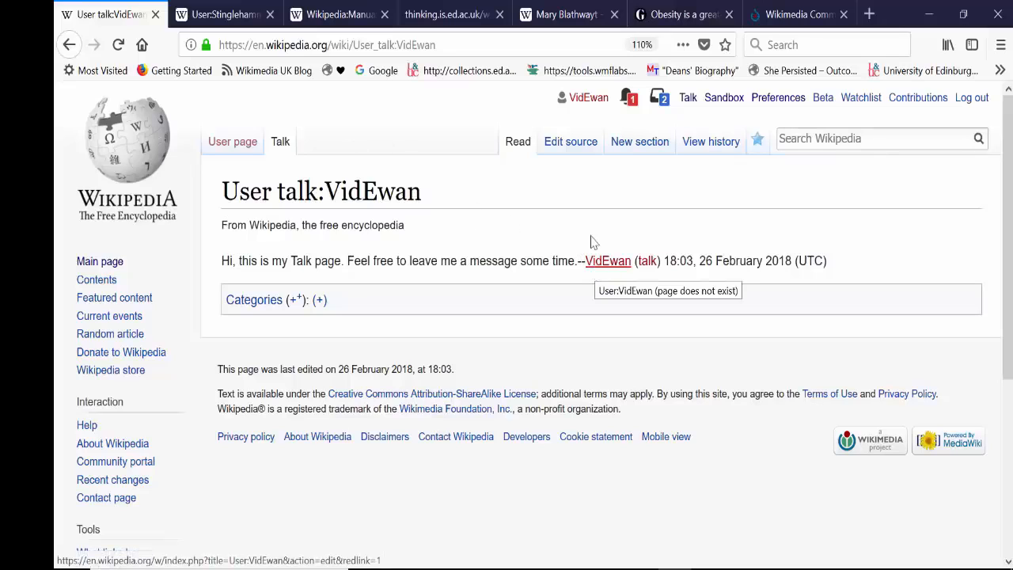
Step: Open the account's own user page, start creating it in the visual editor and dismiss the notices
left_click(582, 104)
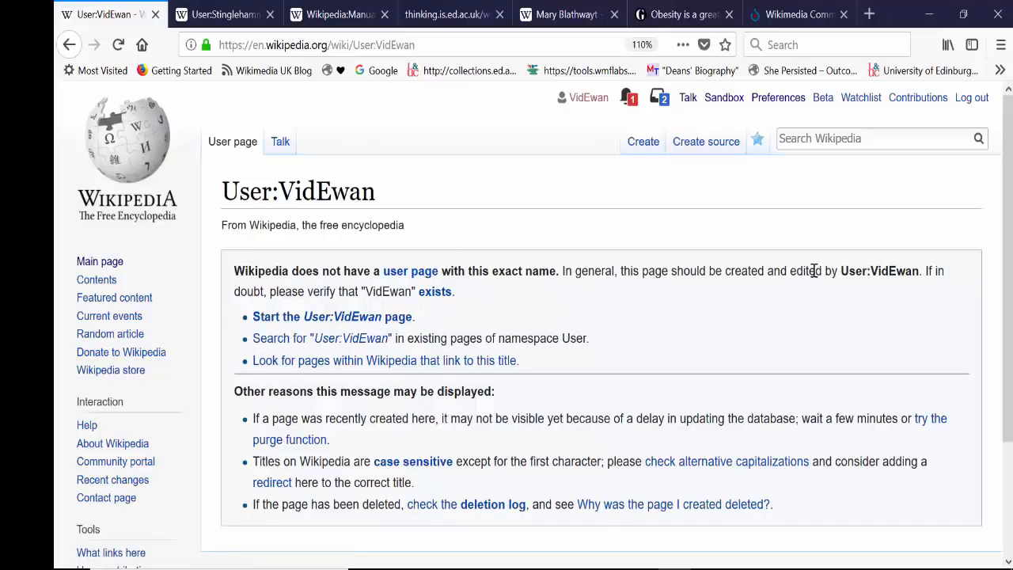
left_click(340, 322)
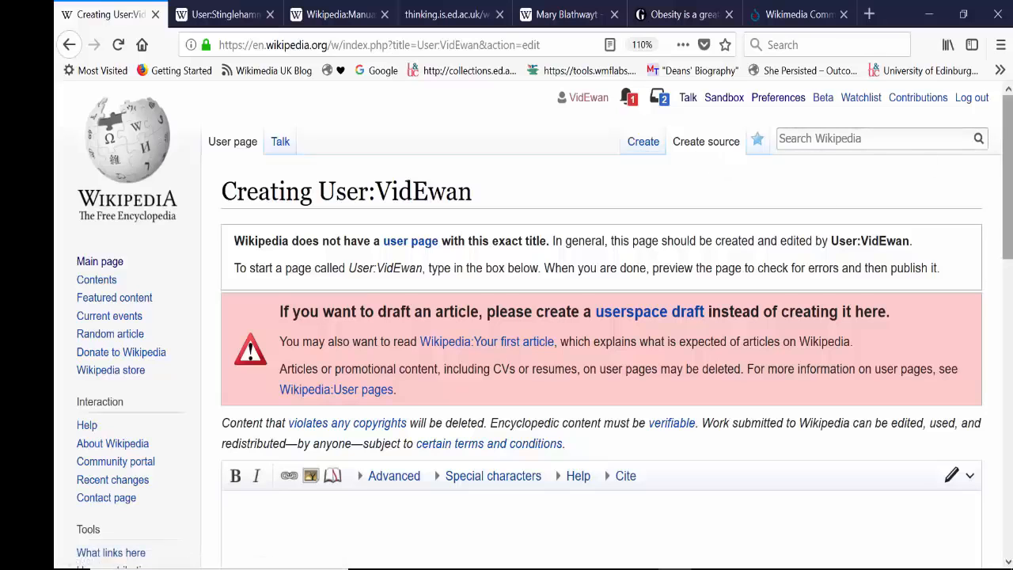
scroll(1009, 269, "down", 3)
scroll(570, 407, "up", 5)
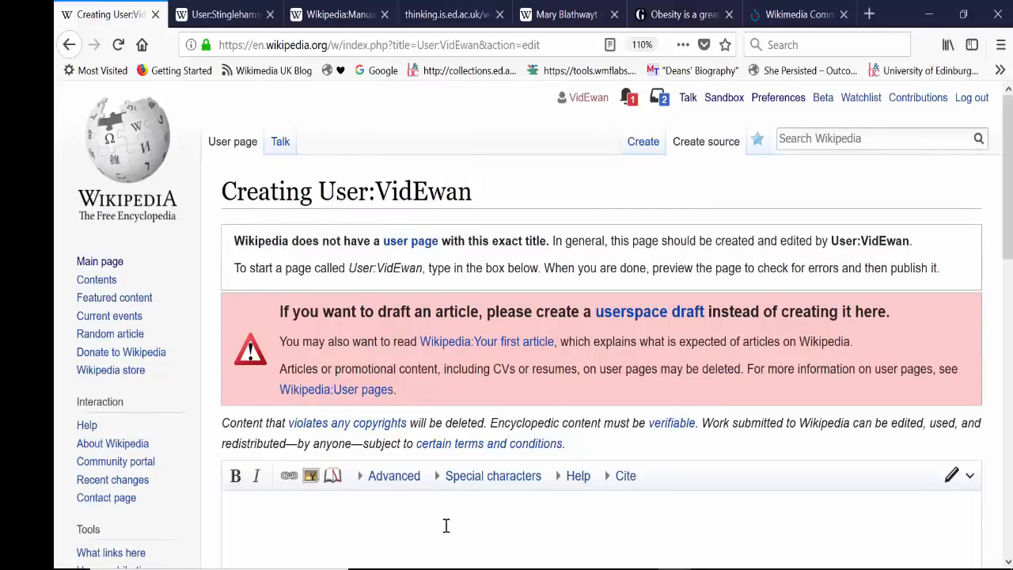
left_click(645, 146)
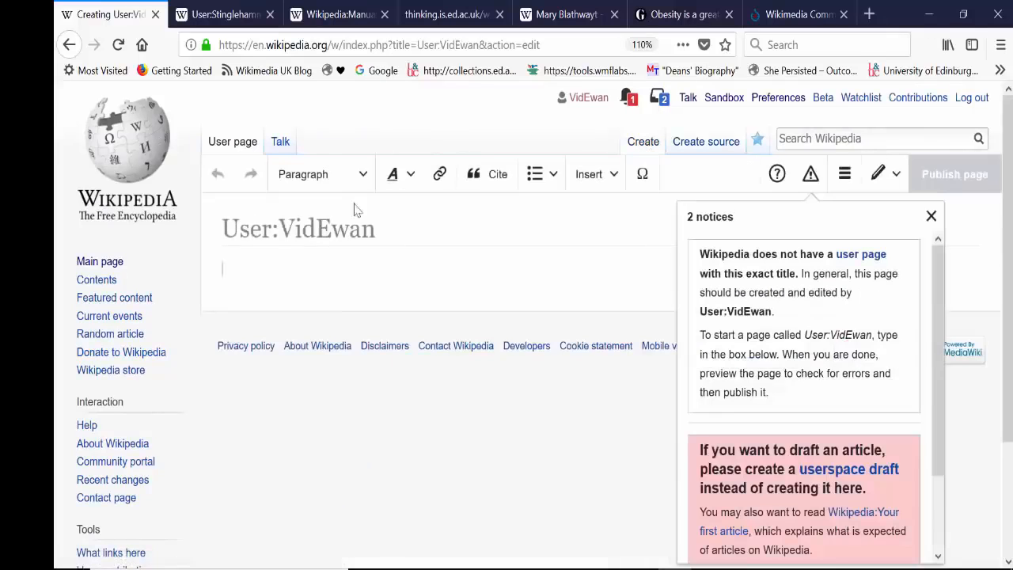
left_click(356, 296)
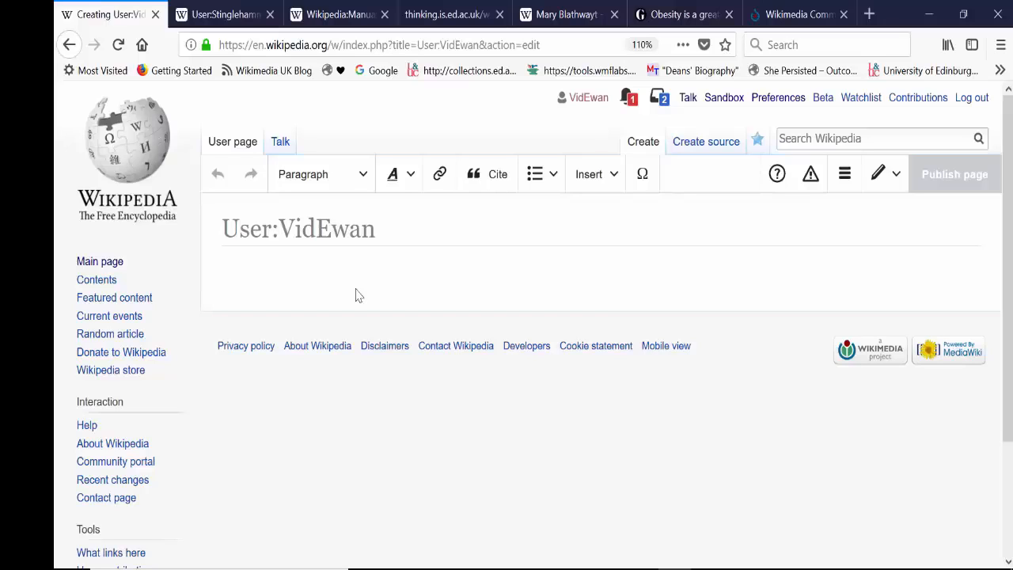
Step: Start writing the user page's body text, beginning with "H"
left_click(336, 274)
type("Hi")
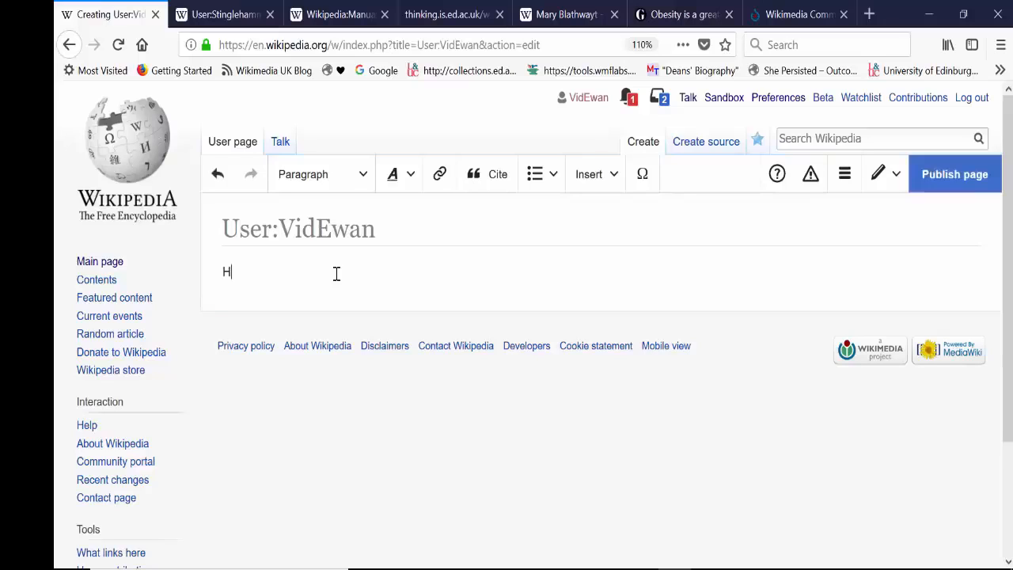
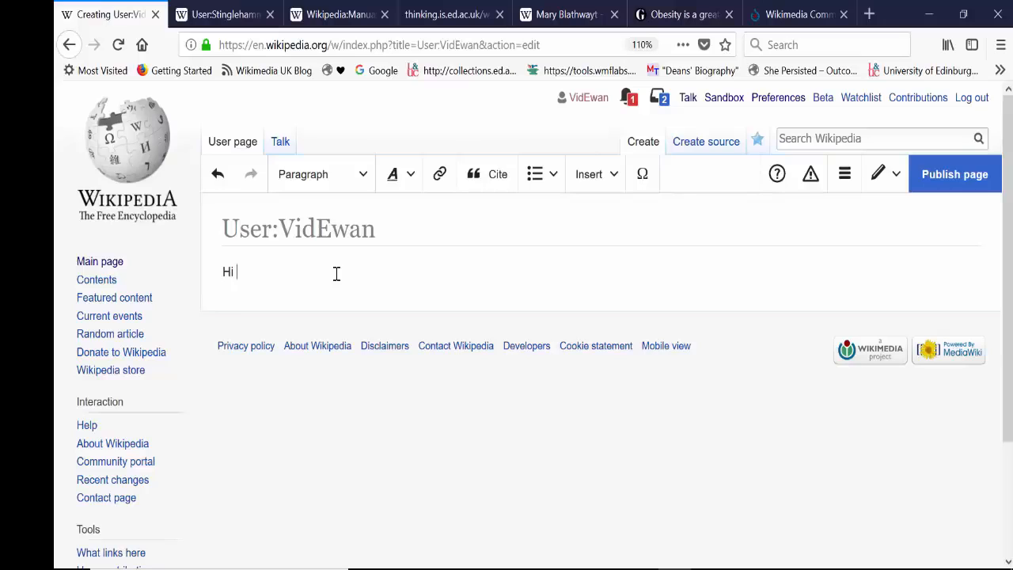
Step: Write an introduction on the user page: greeting, first name, and "I work at the University of Edinburgh as the Wikimedian in Residence."
key("BackSpace")
key("BackSpace")
type("Hi")
type(", my name is Ewan and I wor")
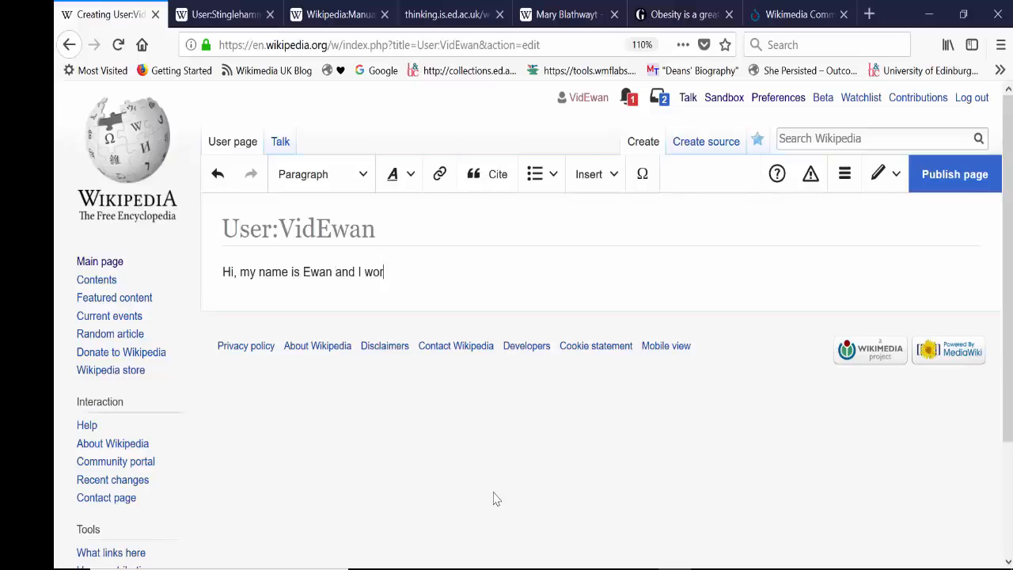
type("k at the University of ")
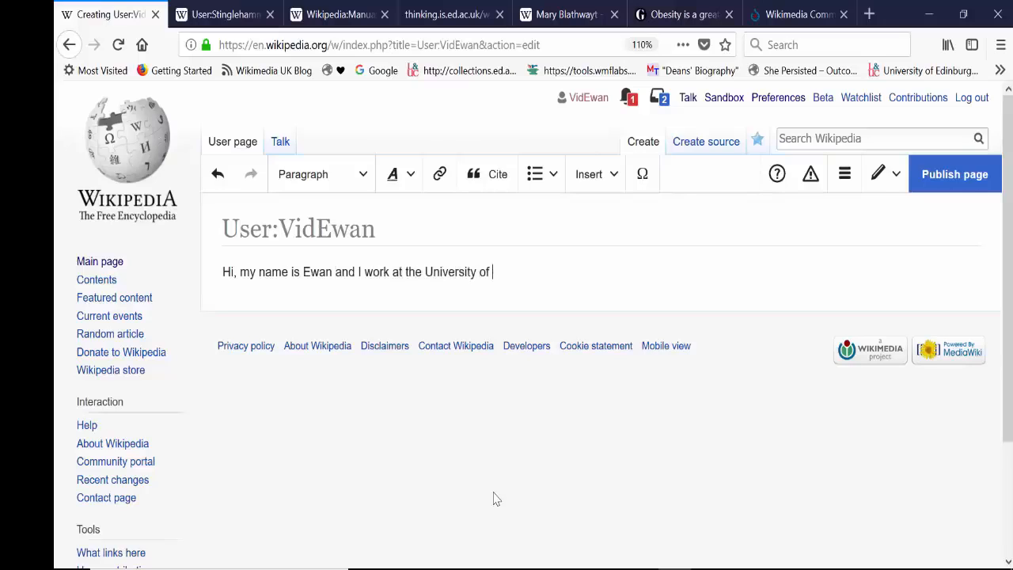
type("Edinburgh as the Wi")
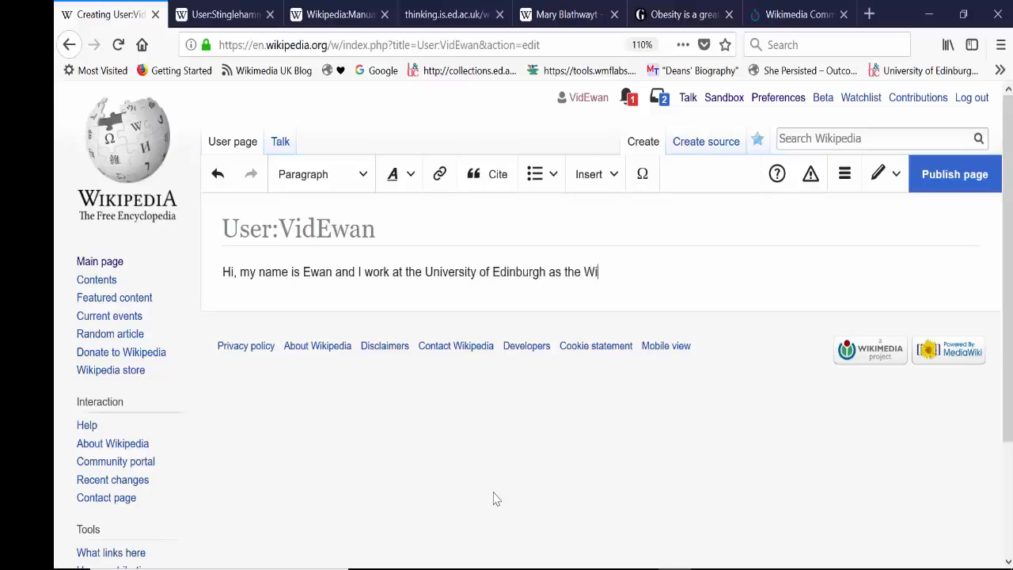
type("kimedian ")
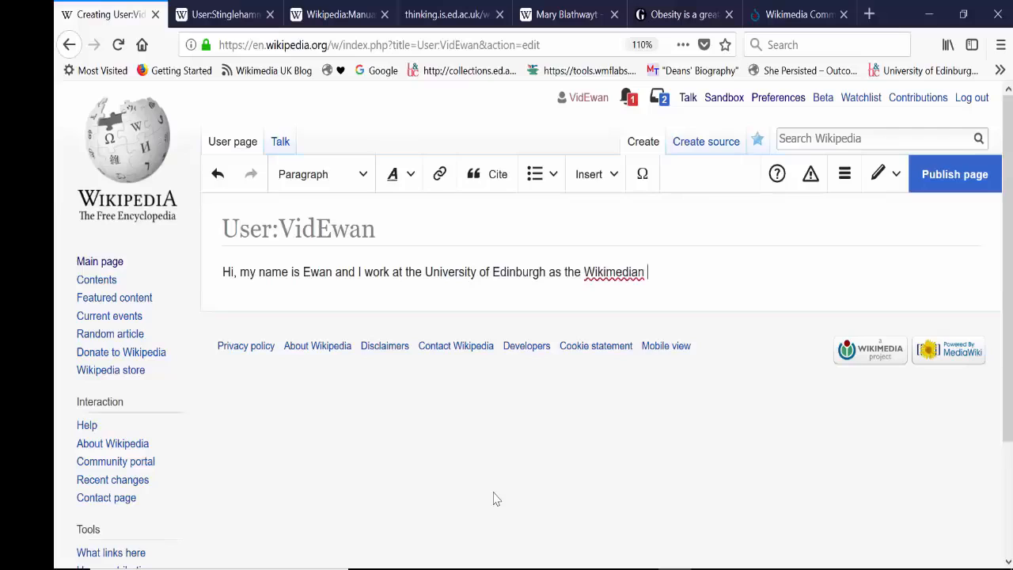
type("in Residence.")
Step: Add a second paragraph reading "I'm interested in writing articles about film, Scotland and the suffragettes."
key("Return")
key("BackSpace")
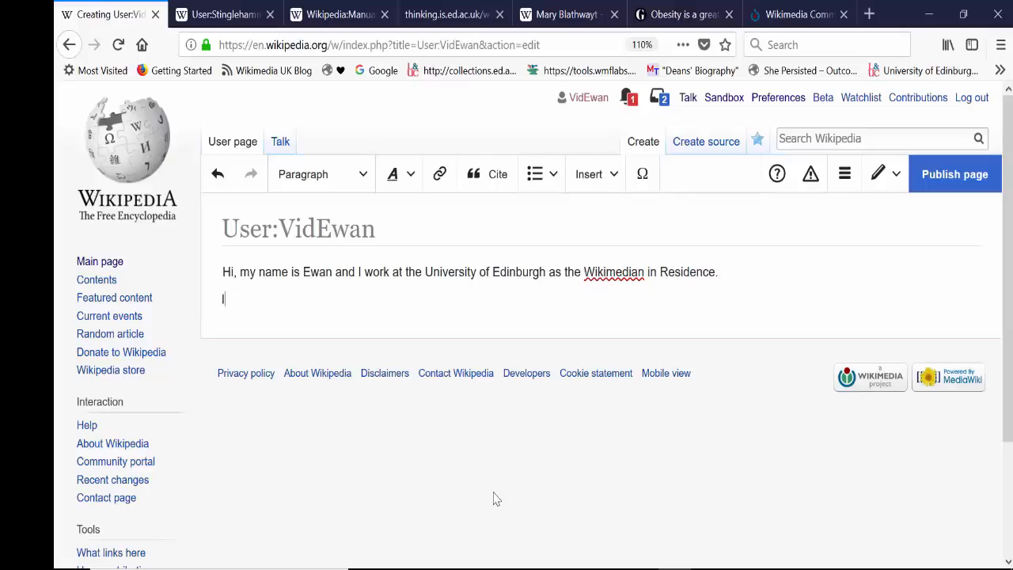
type("I'm intersted")
key("BackSpace")
key("BackSpace")
type("ested in writing art")
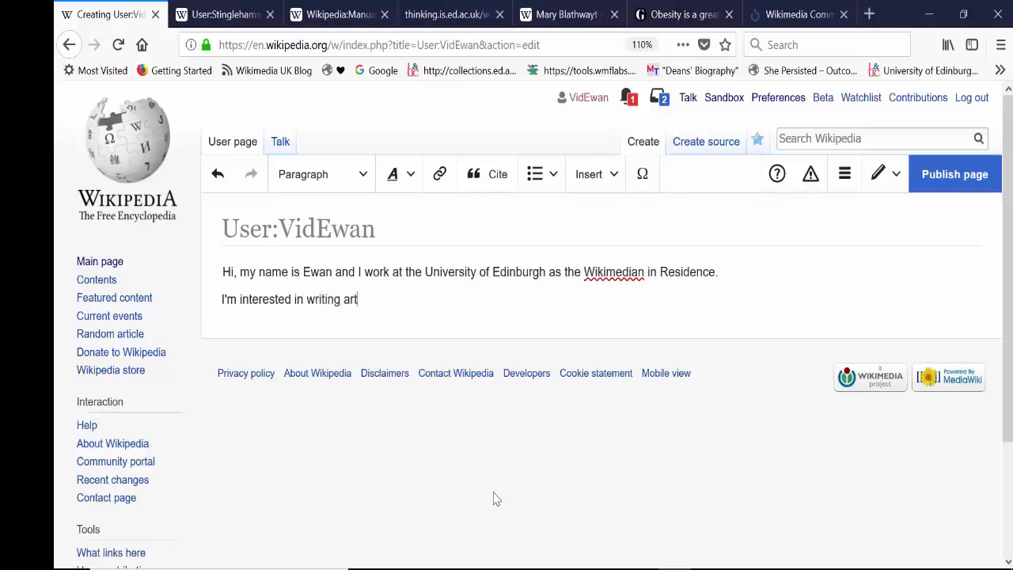
type("icles about film, Scotland")
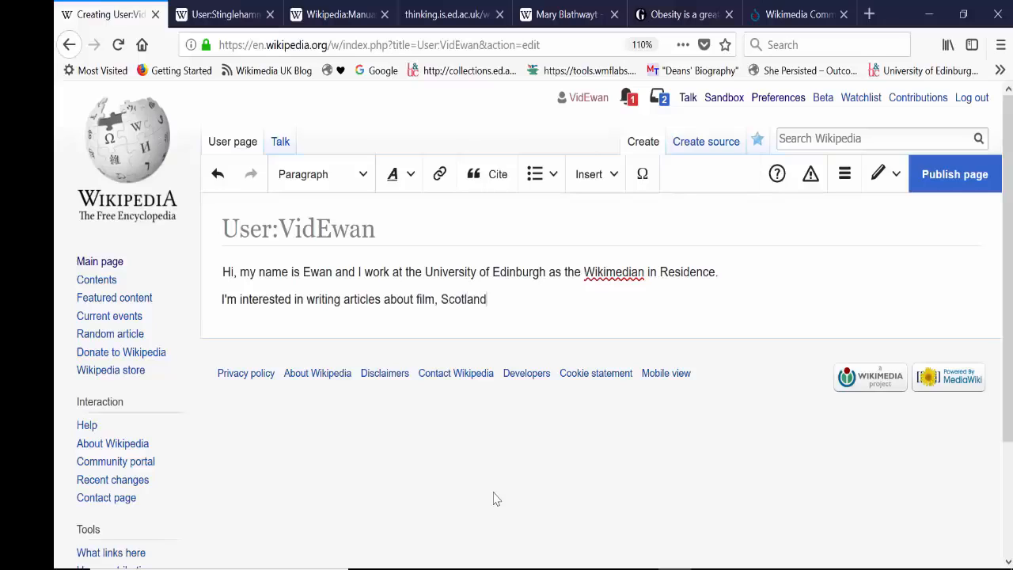
type(" and the suffreagette")
key("BackSpace")
key("BackSpace")
key("BackSpace")
key("BackSpace")
key("BackSpace")
key("BackSpace")
key("BackSpace")
key("BackSpace")
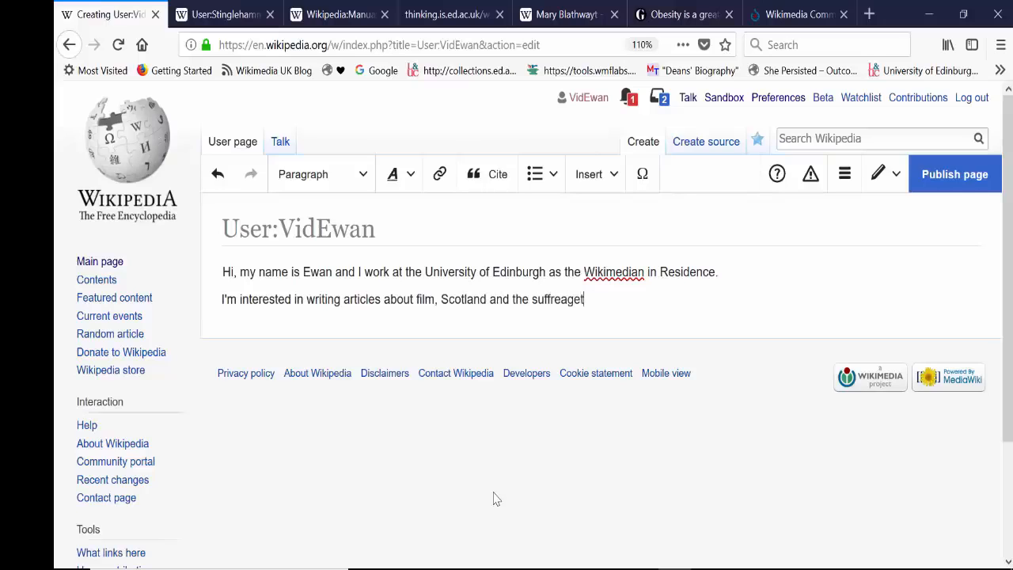
type("ragettes.")
Step: Link the words "University of Edinburgh" in the first sentence to the Wikipedia article University of Edinburgh
left_click(425, 271)
left_click(545, 272, "shift")
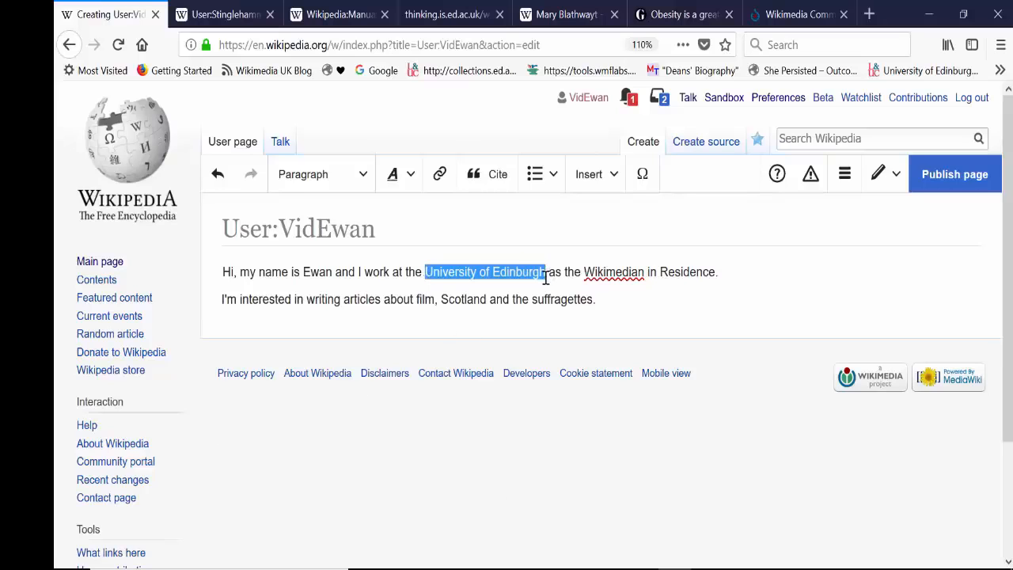
left_click(439, 174)
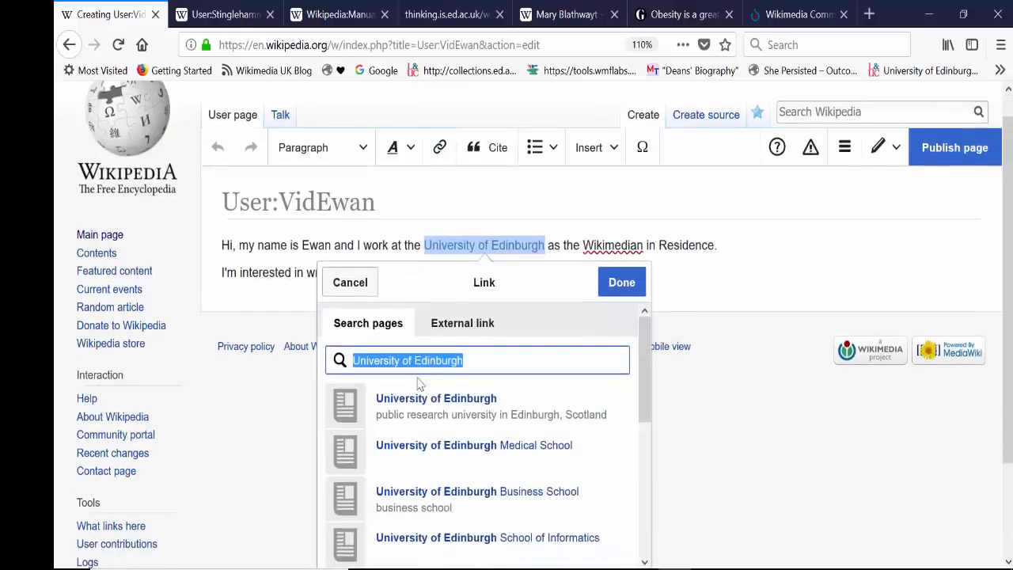
left_click(414, 412)
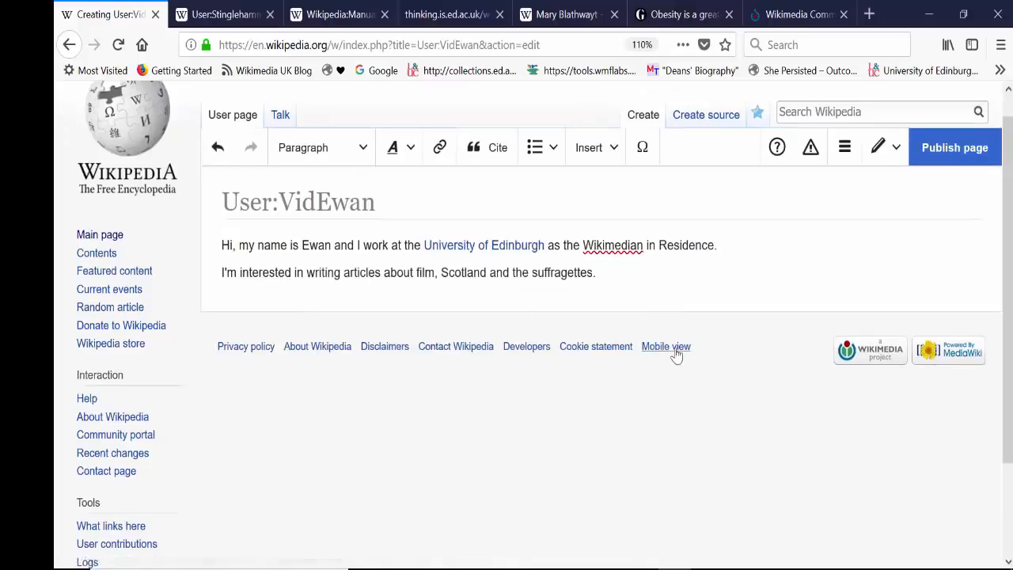
Step: Make the first name in the opening sentence bold and deselect it
left_click_drag(332, 242, 302, 244)
left_click(392, 149)
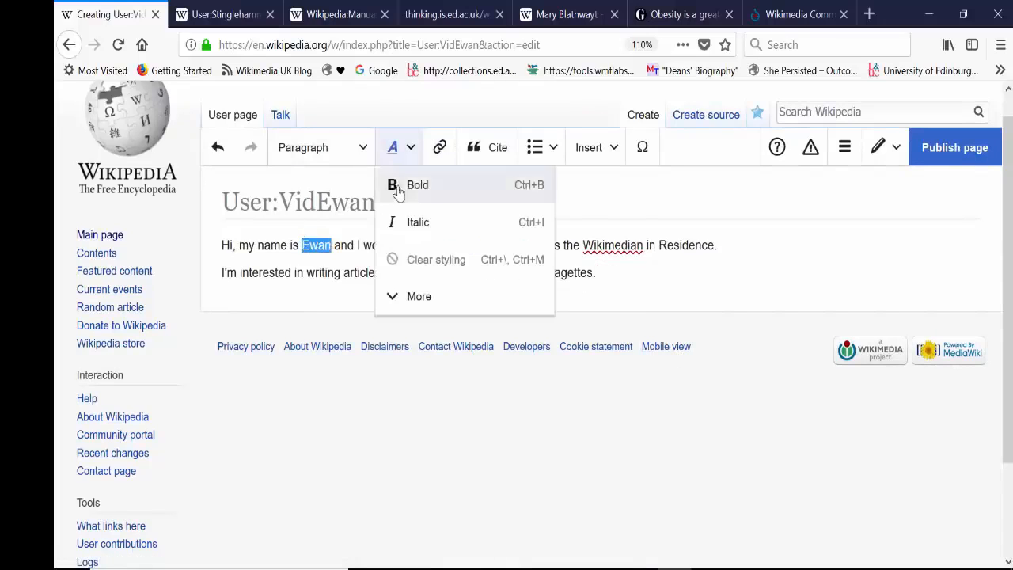
left_click(398, 184)
left_click(595, 272)
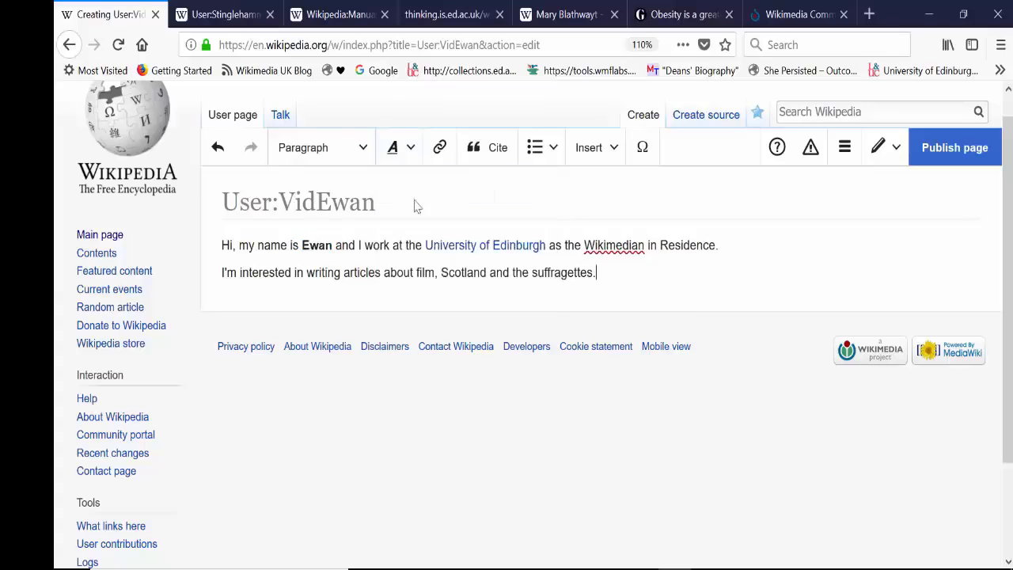
Step: Start adding a template before the opening sentence and search for "this is a new user"
left_click(599, 150)
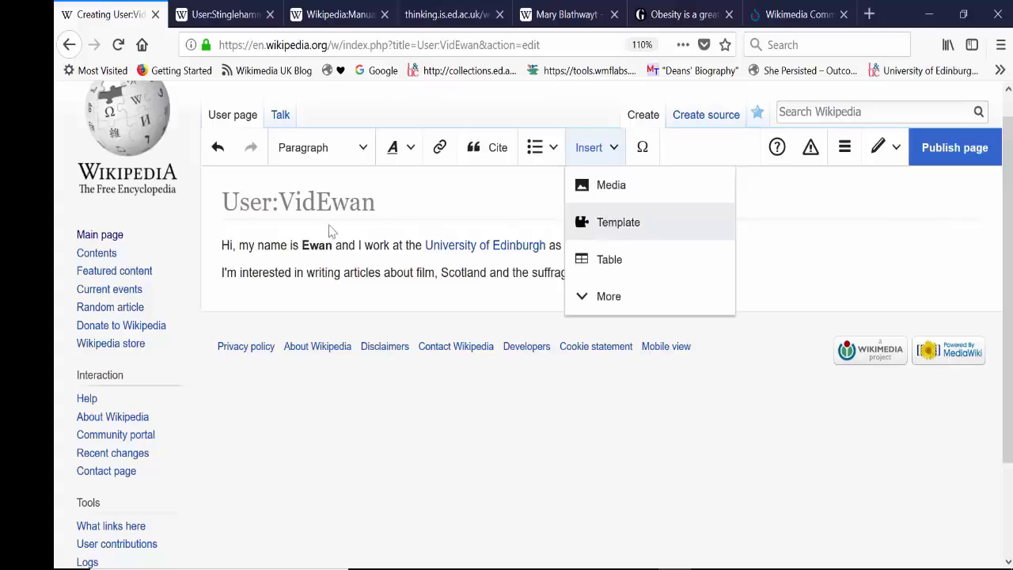
left_click(219, 245)
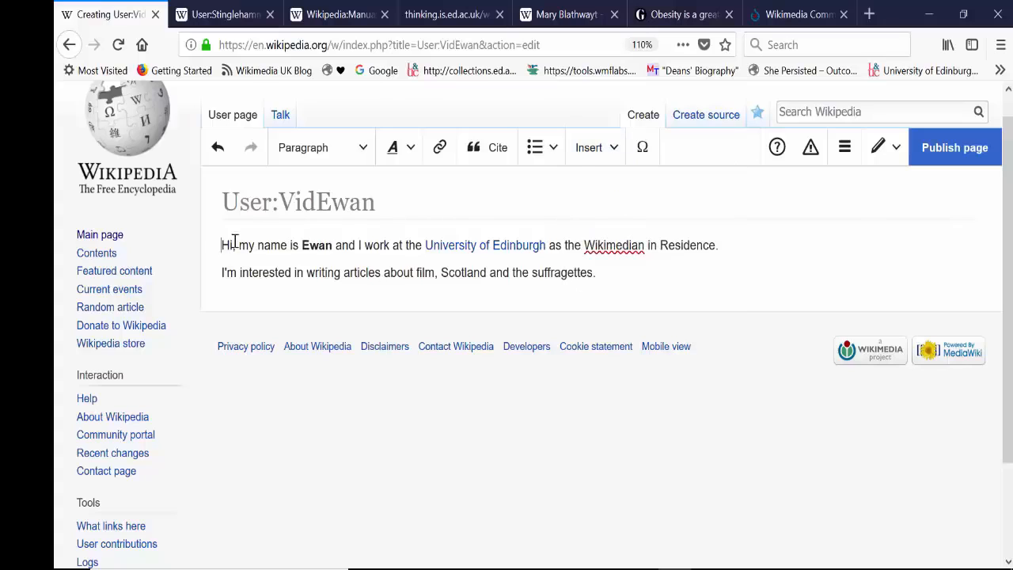
left_click(589, 148)
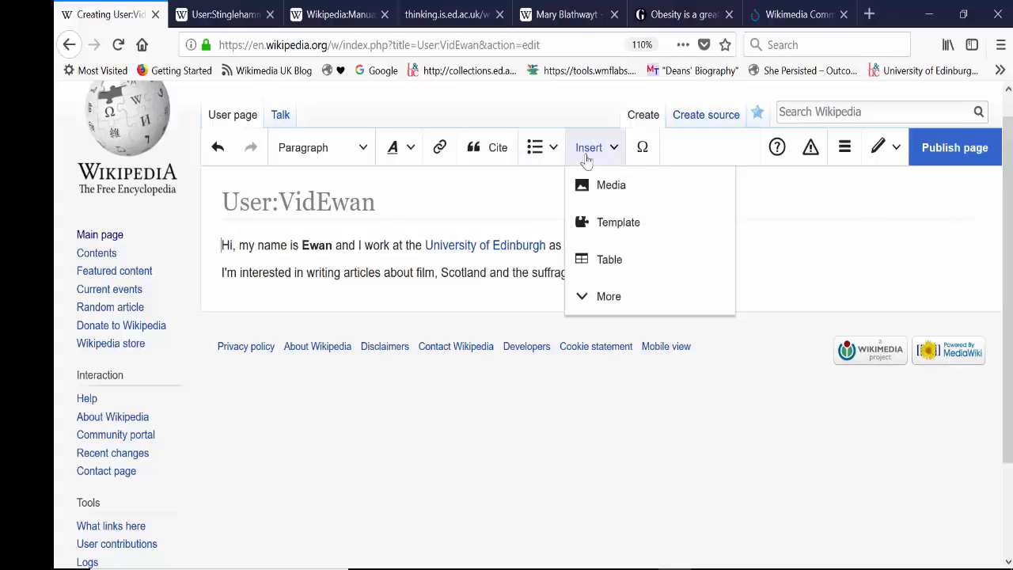
left_click(618, 230)
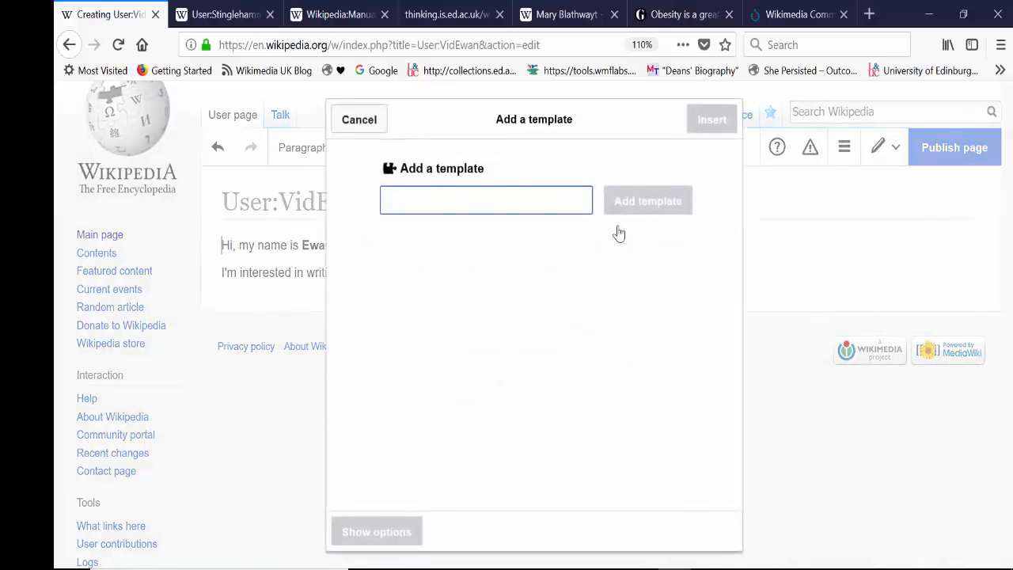
type("this is new")
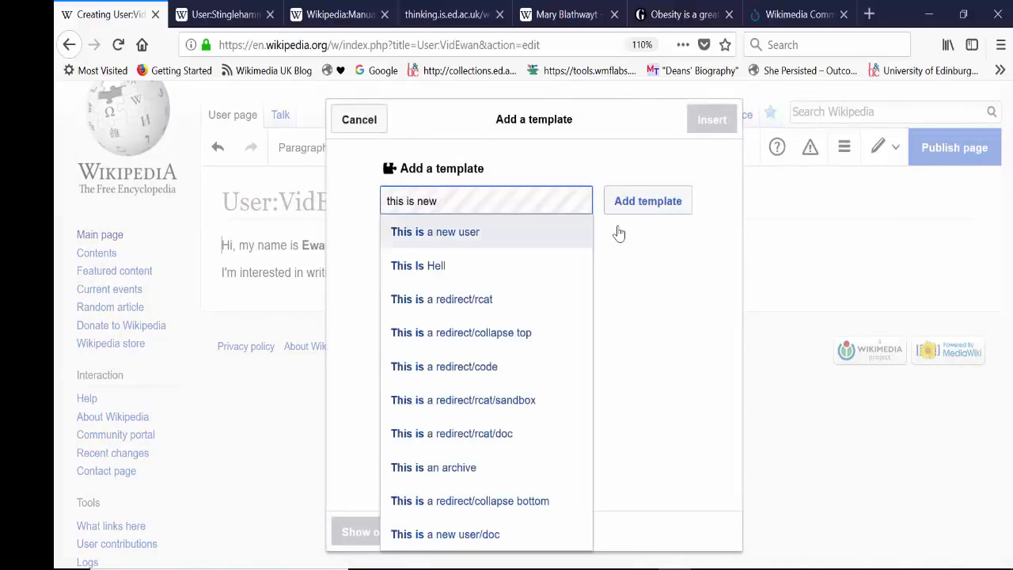
type(" user")
key("BackSpace")
key("BackSpace")
key("BackSpace")
key("BackSpace")
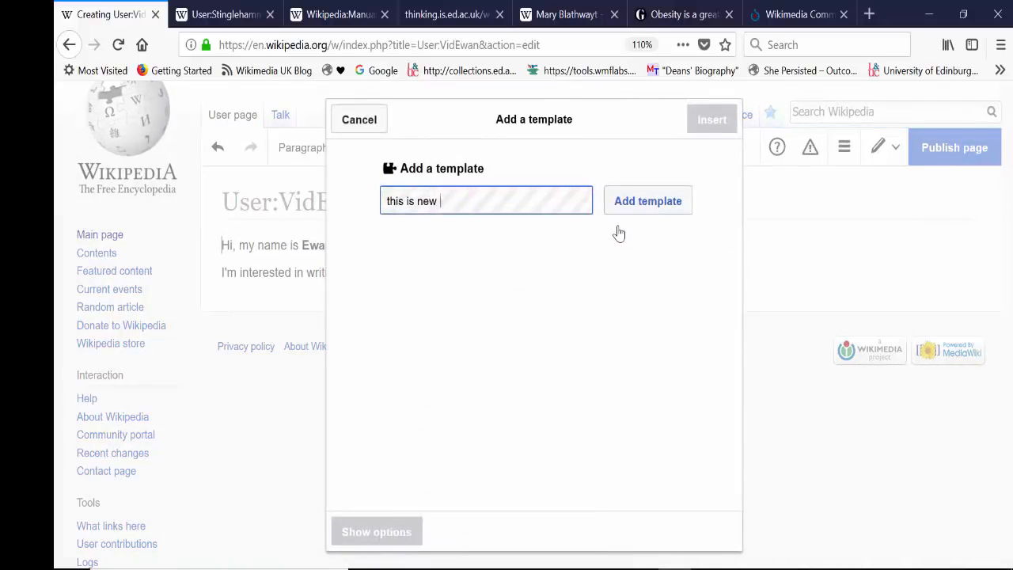
key("BackSpace")
key("BackSpace")
key("BackSpace")
key("BackSpace")
type("a new u")
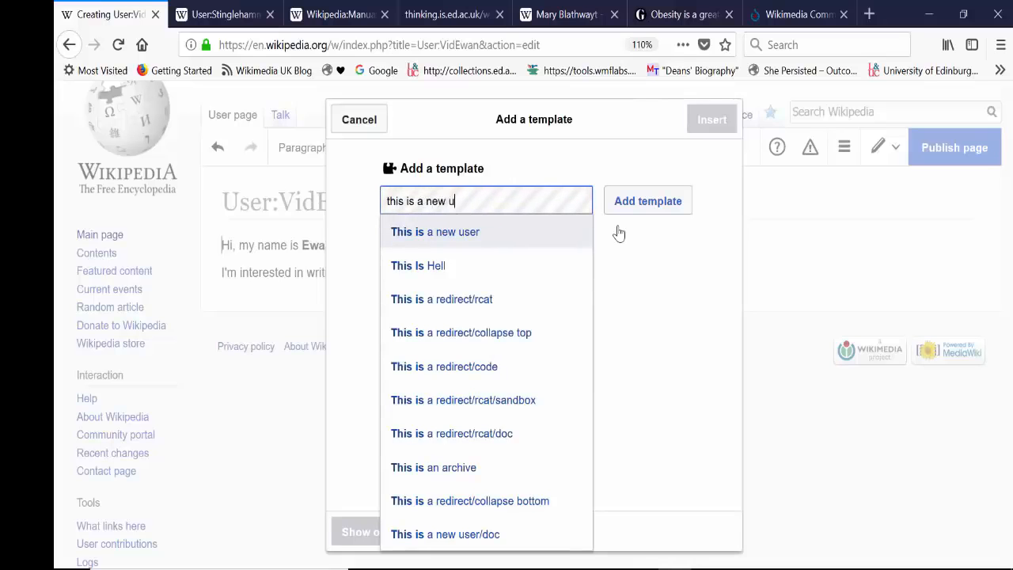
type("ser")
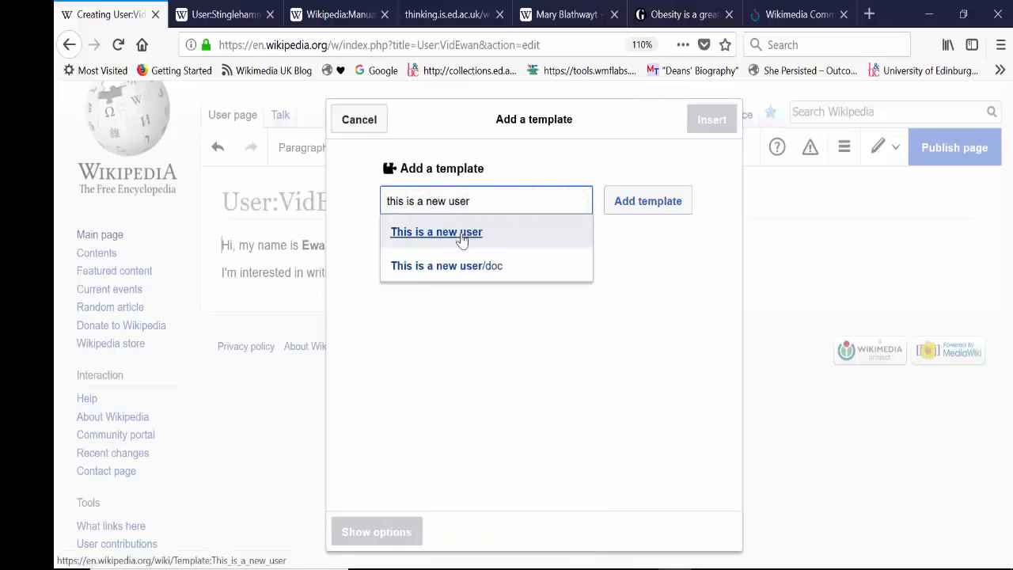
Step: Insert the "This is a new user" template without extra fields, then deselect it
left_click(462, 240)
left_click(616, 207)
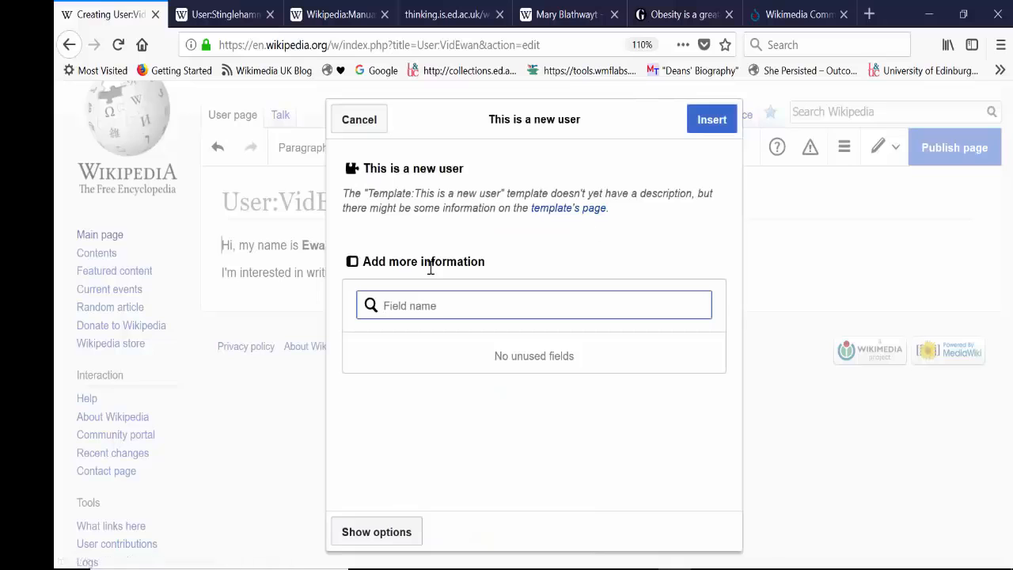
left_click(712, 126)
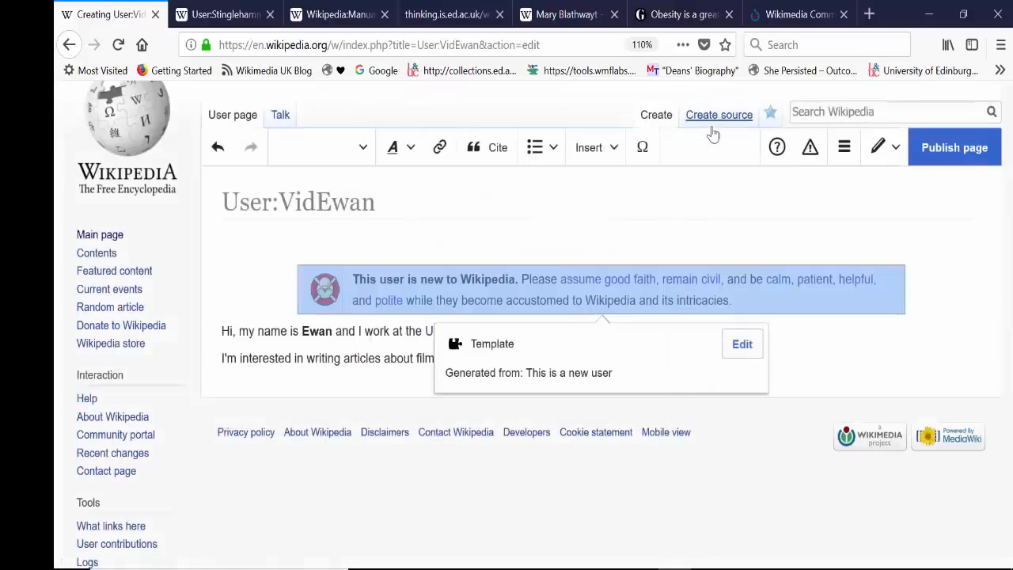
left_click(760, 327)
left_click(720, 308)
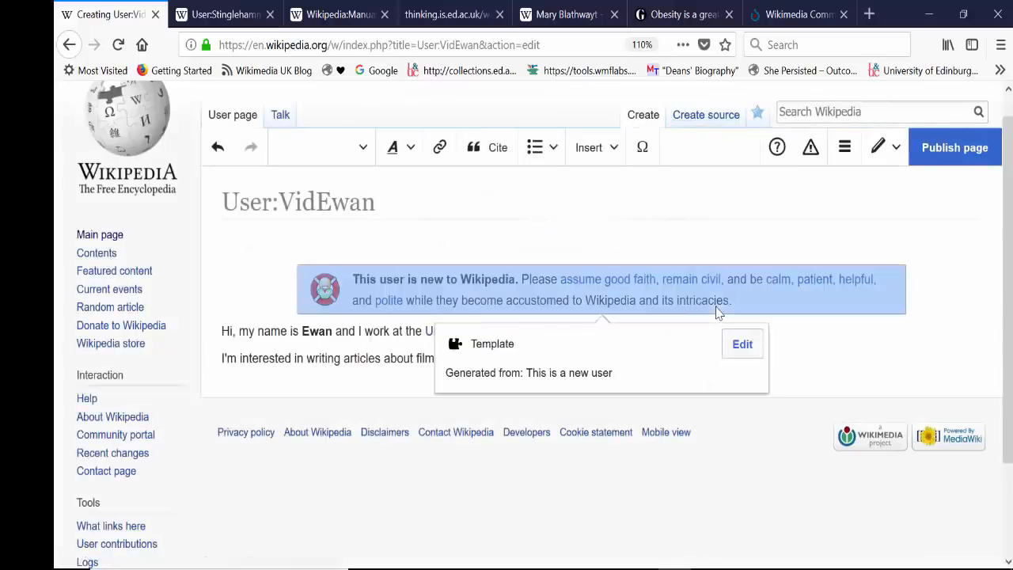
left_click(807, 337)
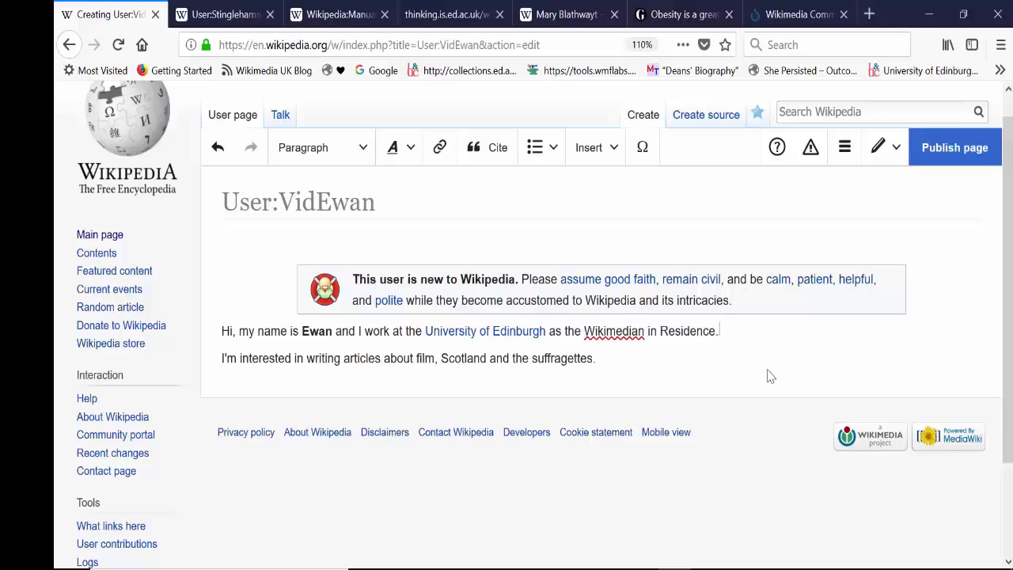
Step: Publish the user page with the edit summary "created my userpage"
left_click(945, 168)
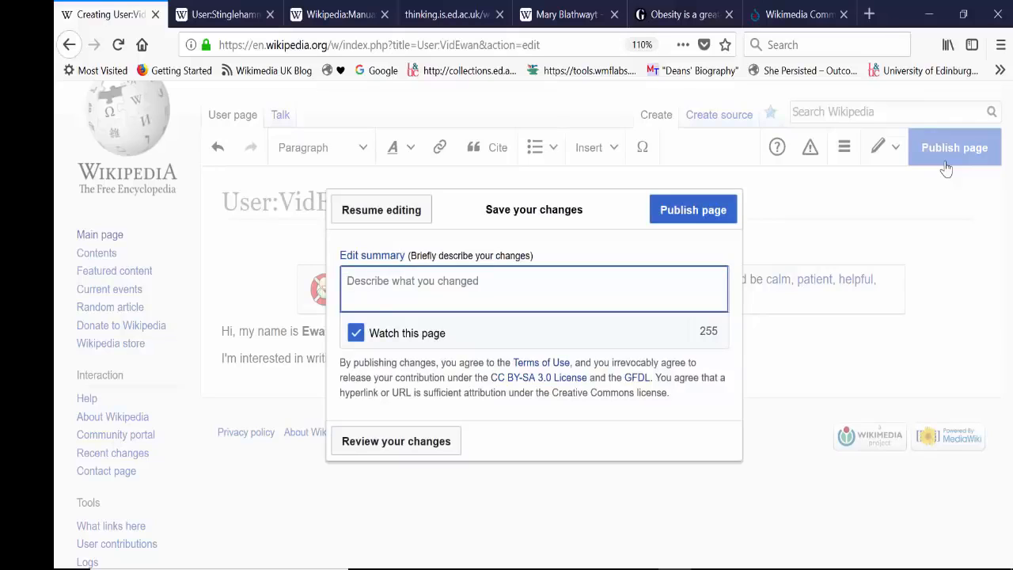
type("created my userpage")
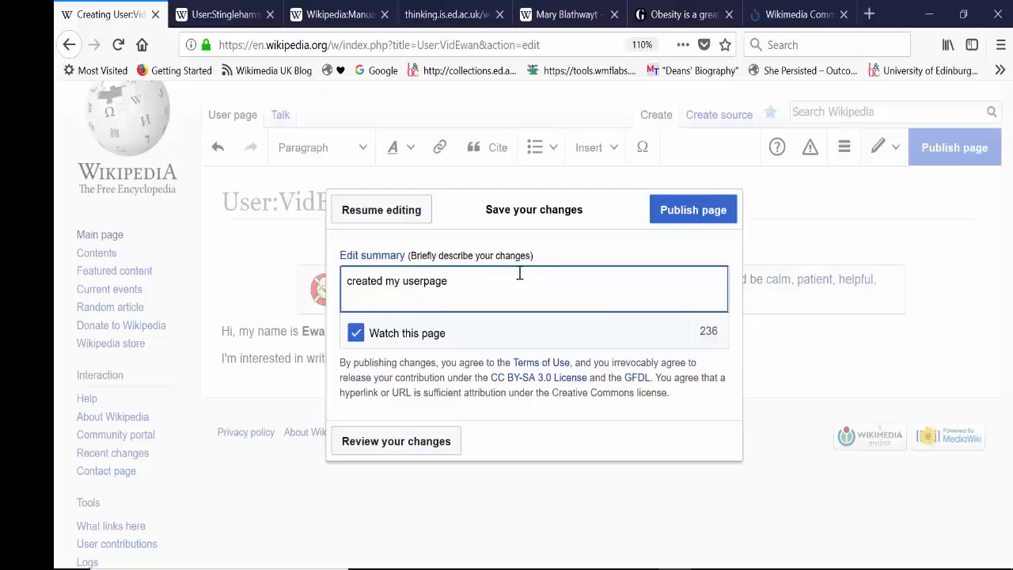
left_click(713, 209)
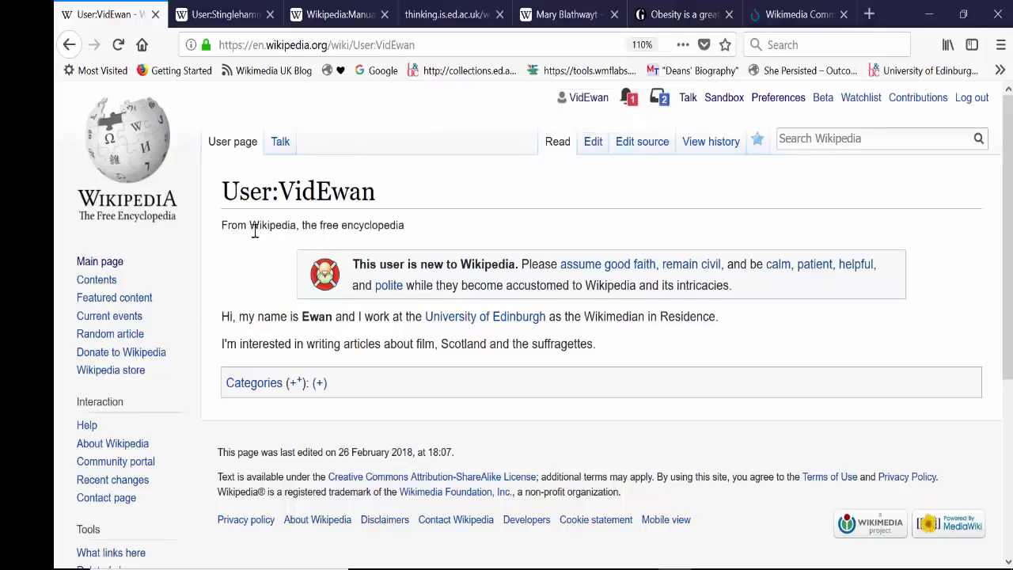
Step: Review the account's Talk page and the sandbox's full contents, briefly viewing the sandbox in edit mode before returning to reading mode
left_click(280, 142)
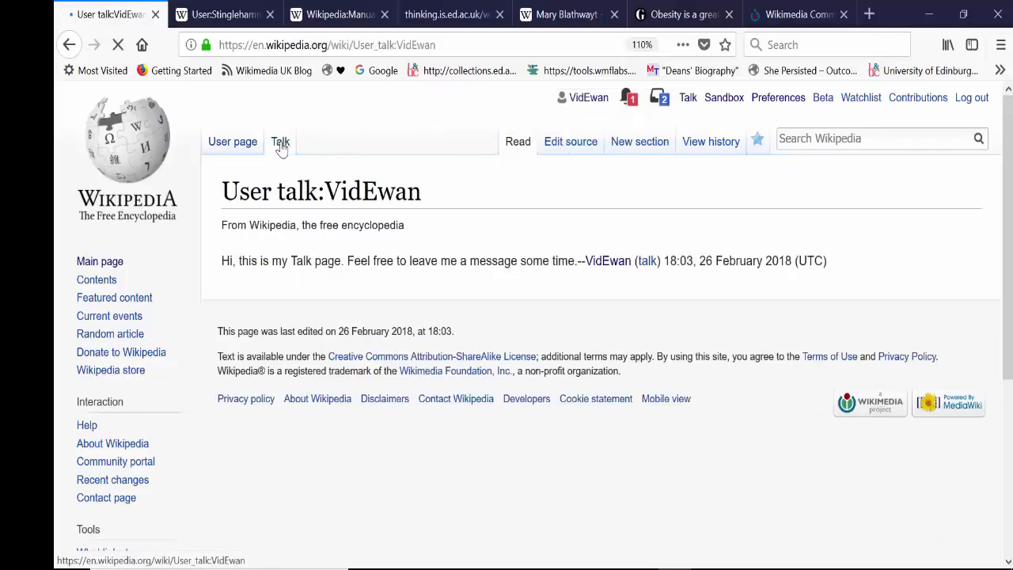
left_click(723, 98)
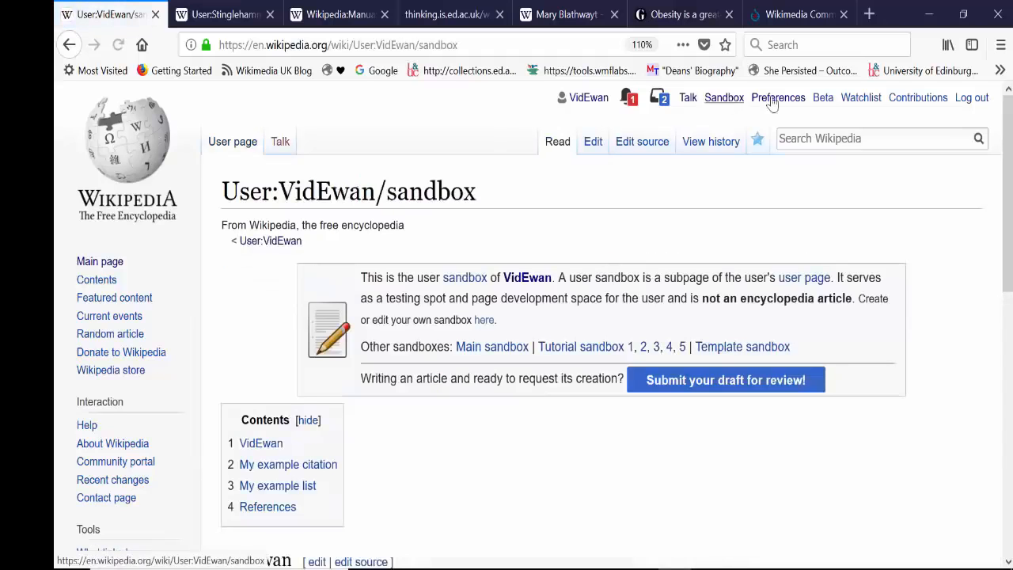
left_click_drag(1007, 169, 995, 372)
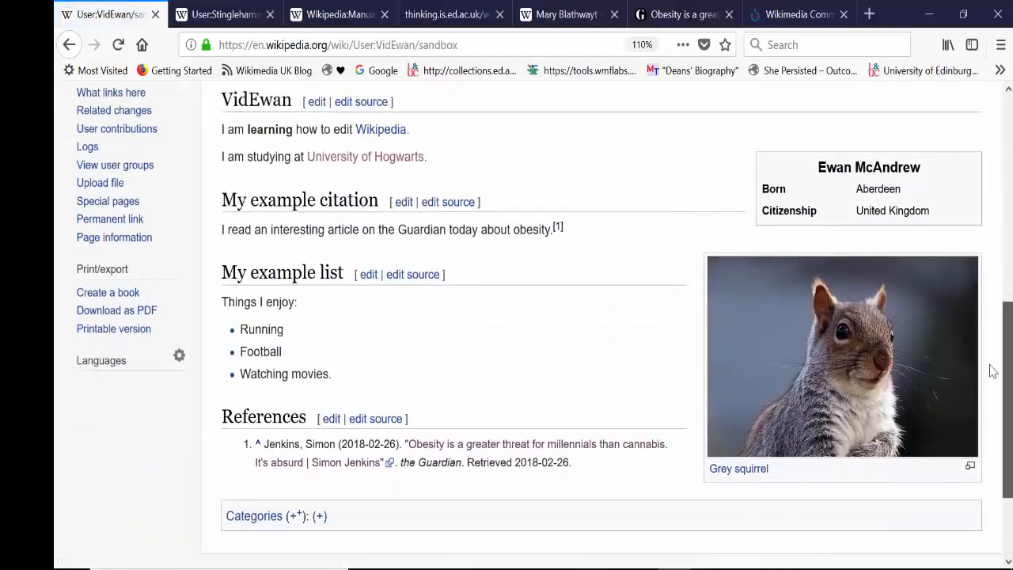
left_click_drag(1004, 304, 943, 125)
left_click_drag(1006, 197, 990, 385)
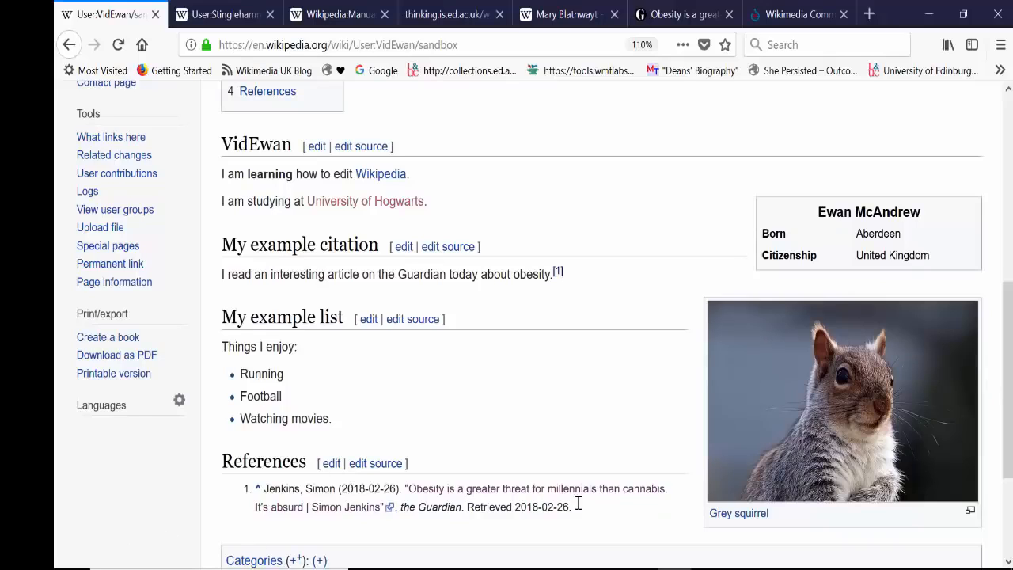
left_click_drag(1007, 378, 1007, 186)
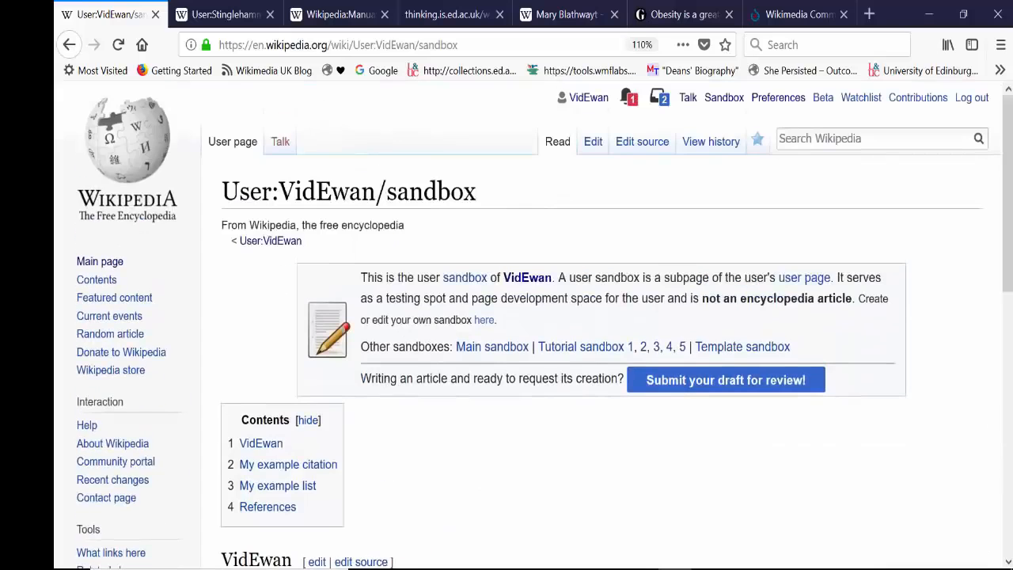
left_click(591, 150)
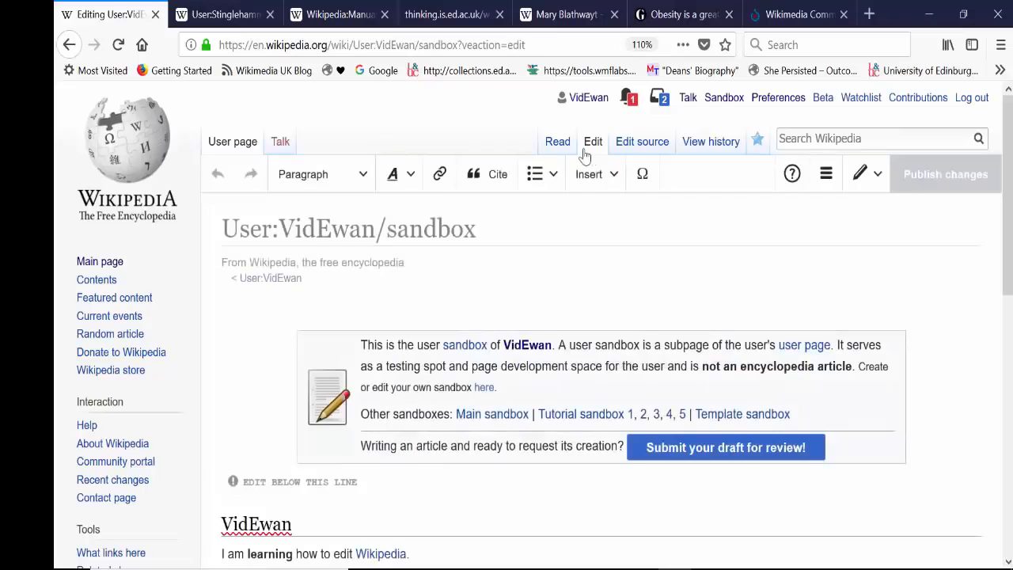
left_click(558, 145)
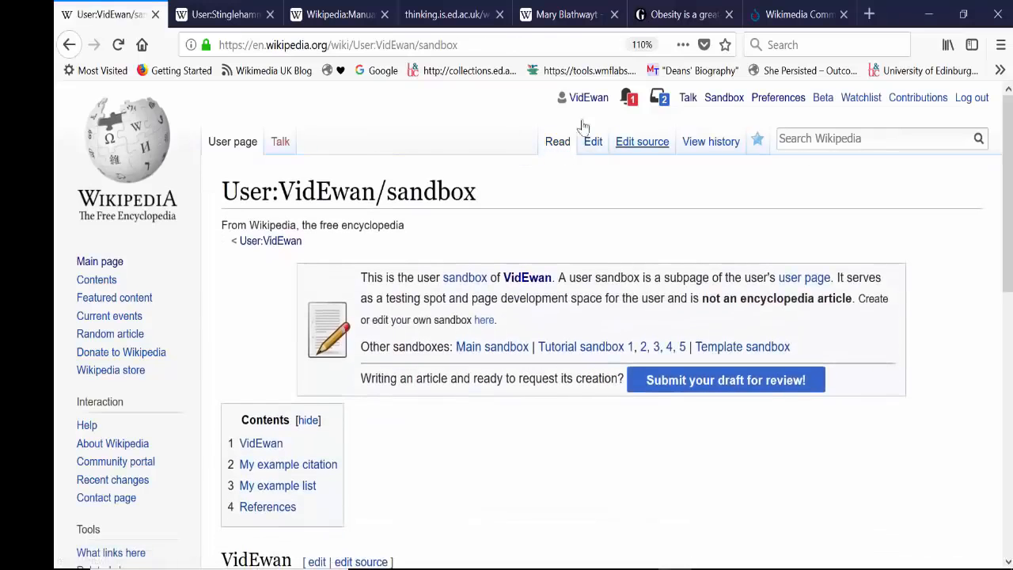
left_click(118, 44)
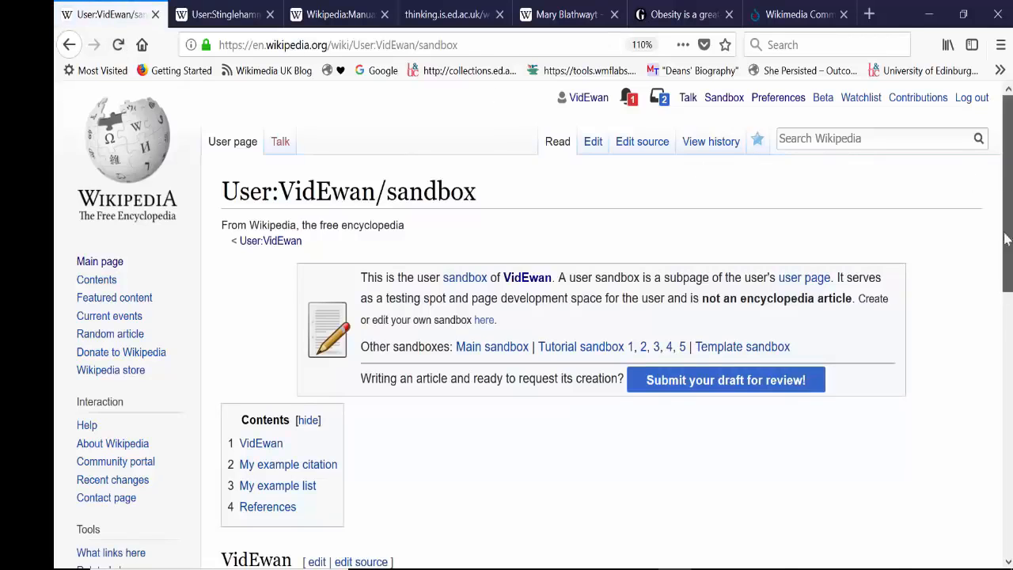
left_click_drag(1005, 239, 976, 84)
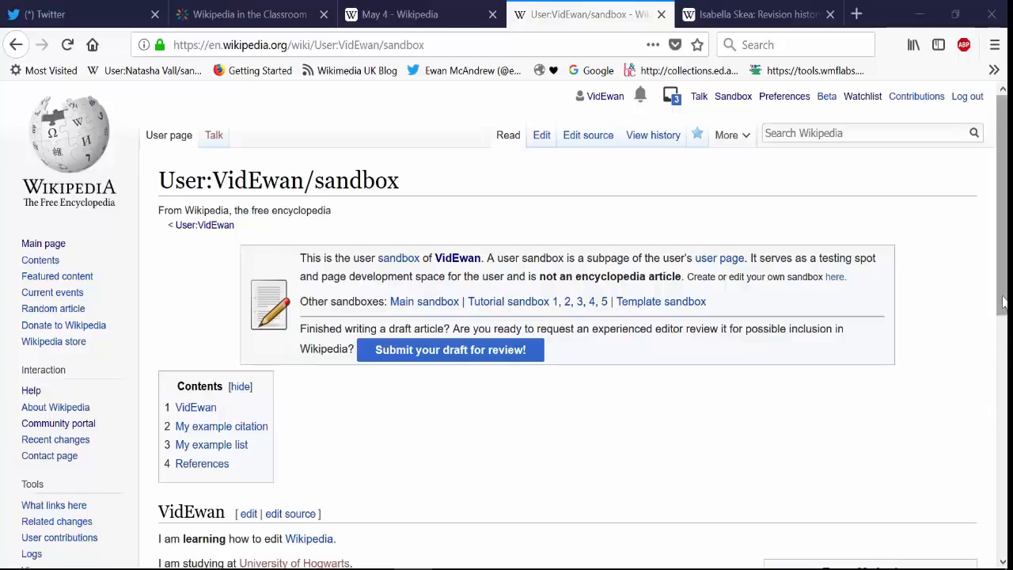
scroll(1004, 301, "down", 1)
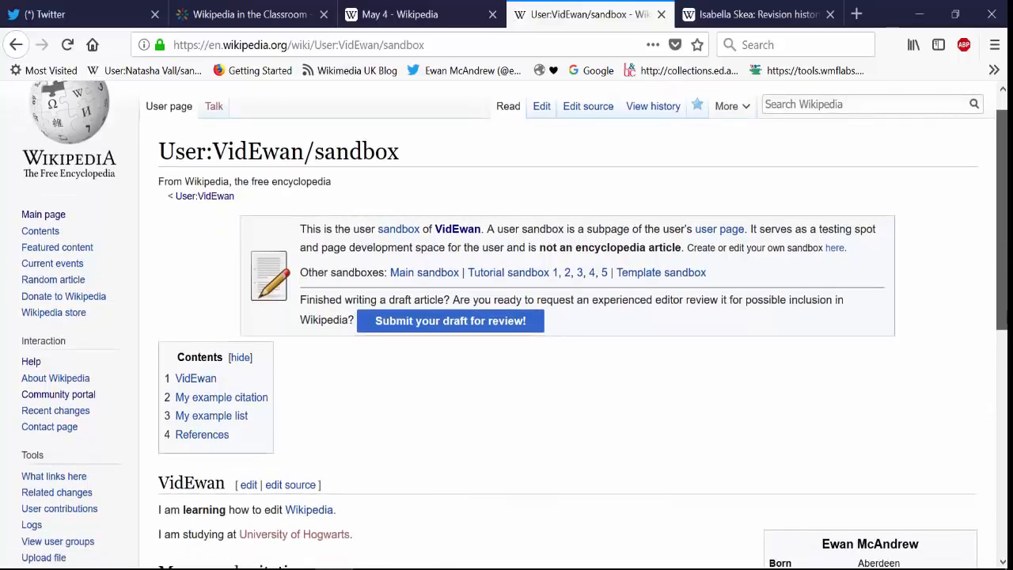
scroll(1004, 301, "up", 1)
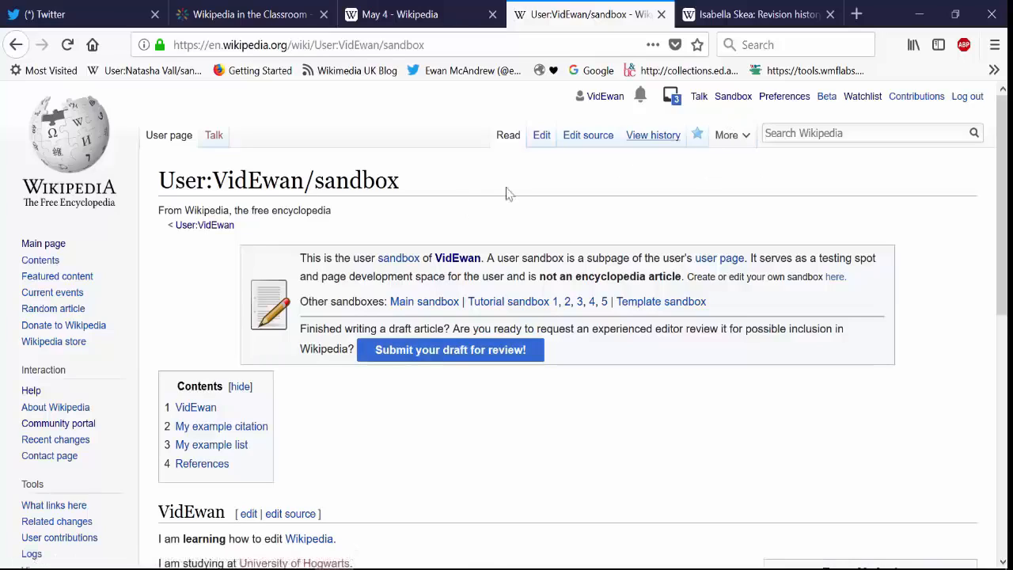
Step: Start moving the sandbox page and set the new title's namespace to (Article)
mouse_move(729, 144)
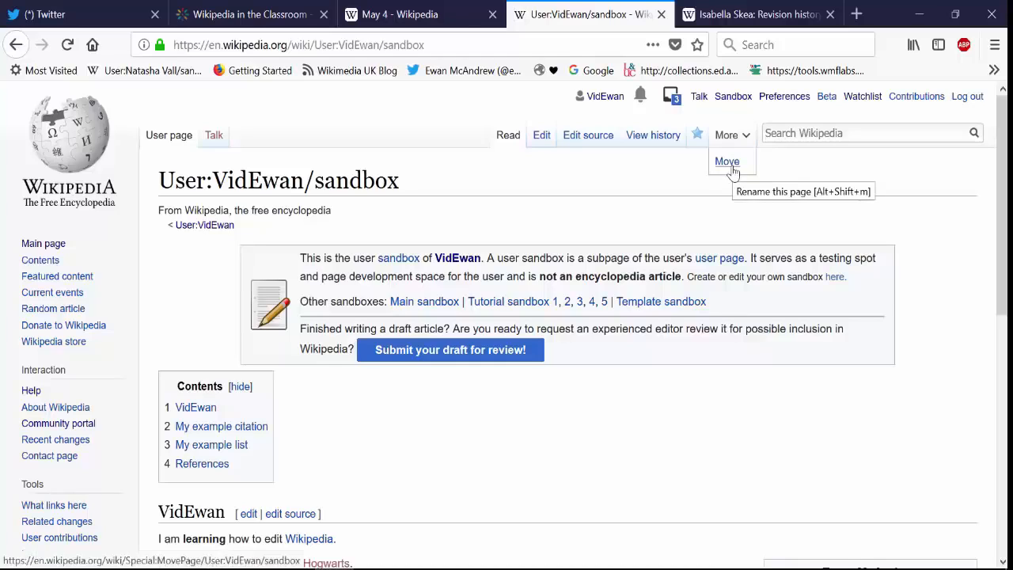
left_click(732, 168)
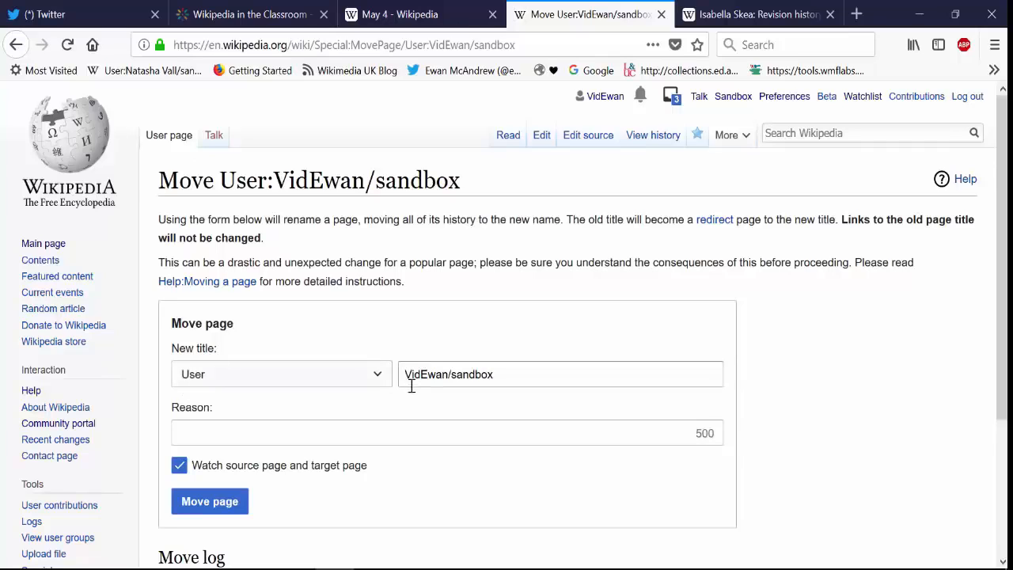
left_click(369, 373)
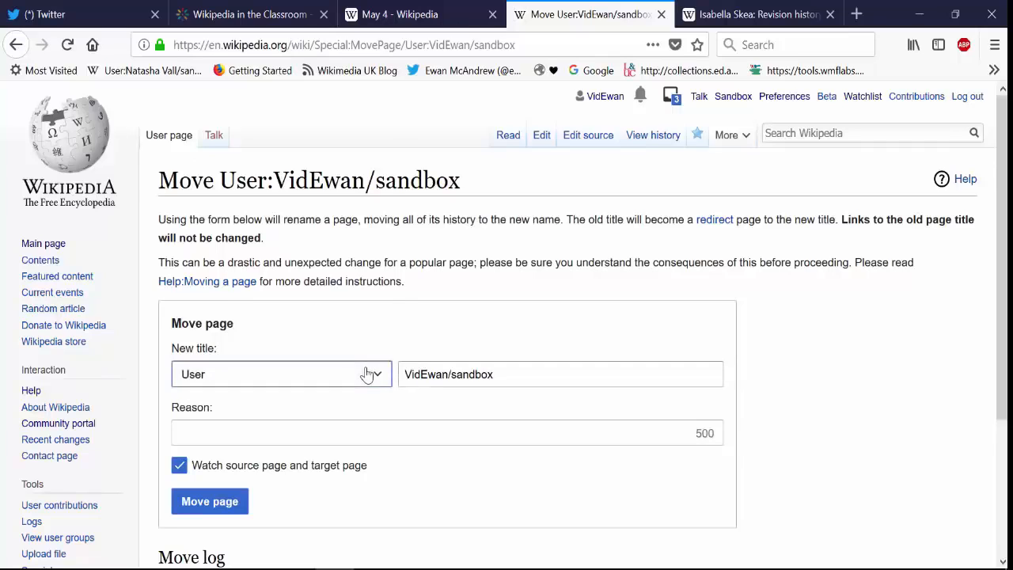
left_click(299, 105)
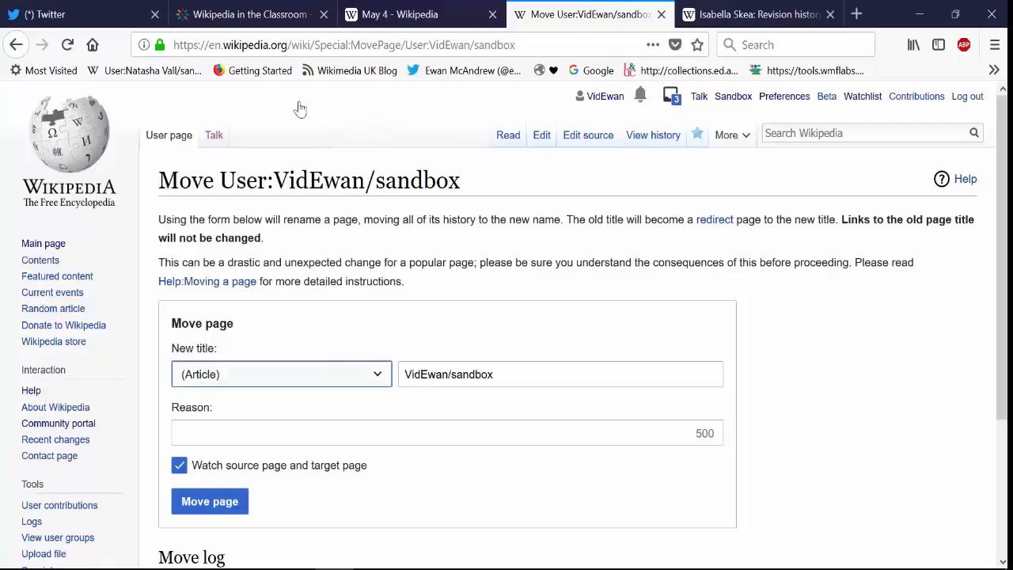
Step: Replace the new page title with "Mary Blathwayt (suffragette)"
left_click_drag(529, 374, 11, 364)
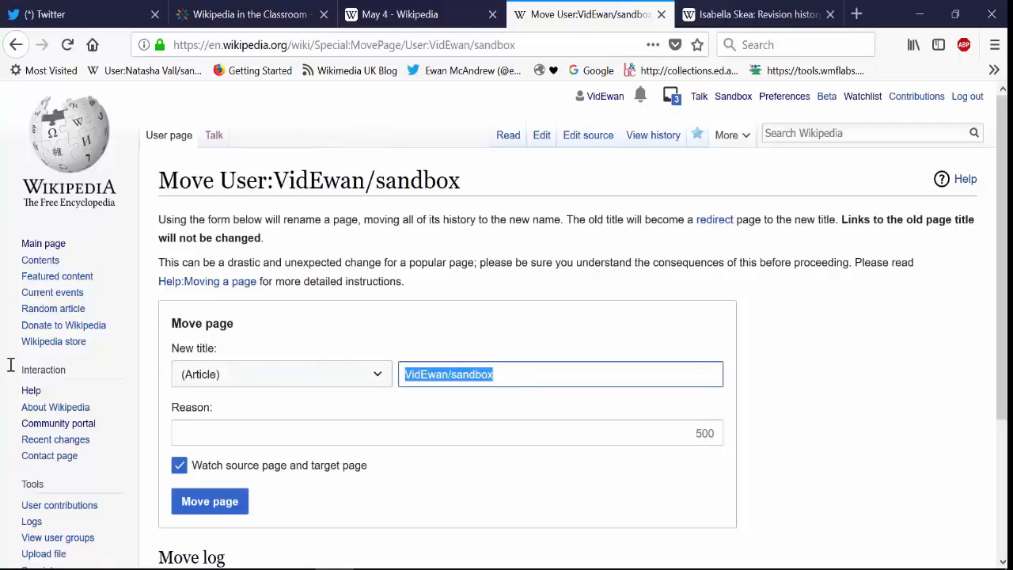
type("Mary")
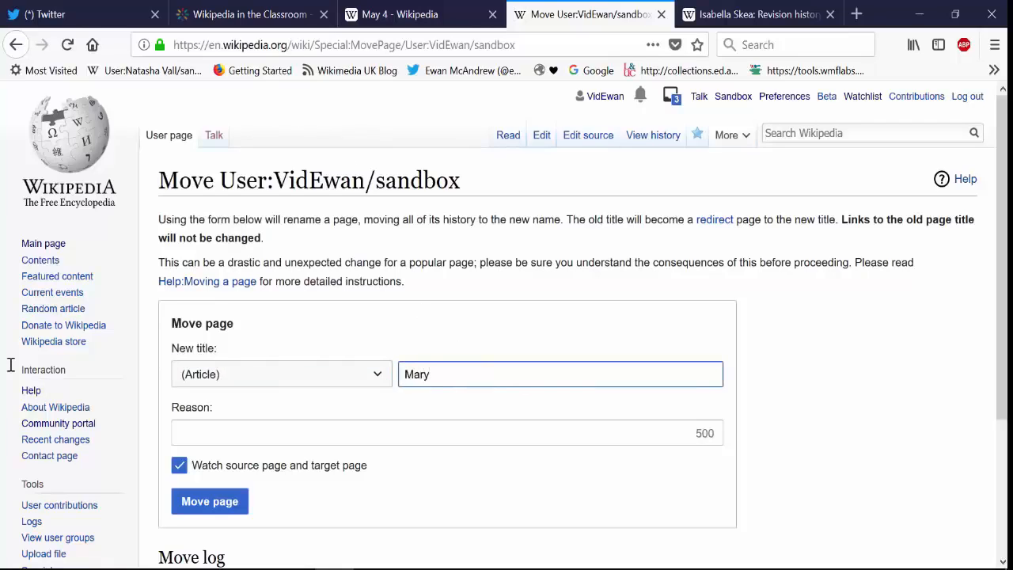
type(" Blathwayt")
left_click(403, 379)
left_click_drag(409, 377, 440, 375)
left_click(518, 370)
type("suffragette)")
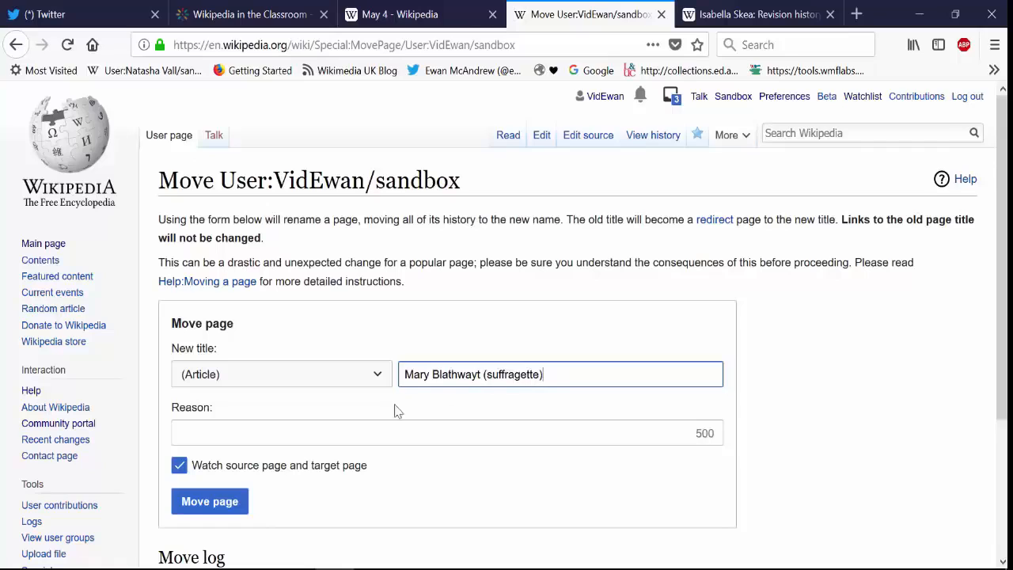
Step: Give "created new article" as the reason for the move, leaving the form unsubmitted
left_click(363, 429)
type("cr")
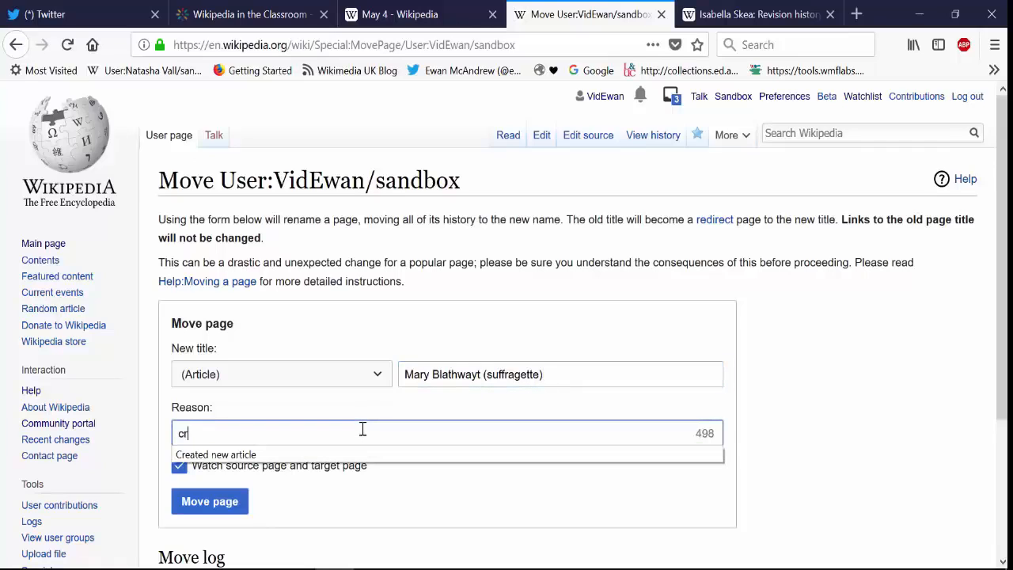
type("eated new article")
left_click(353, 489)
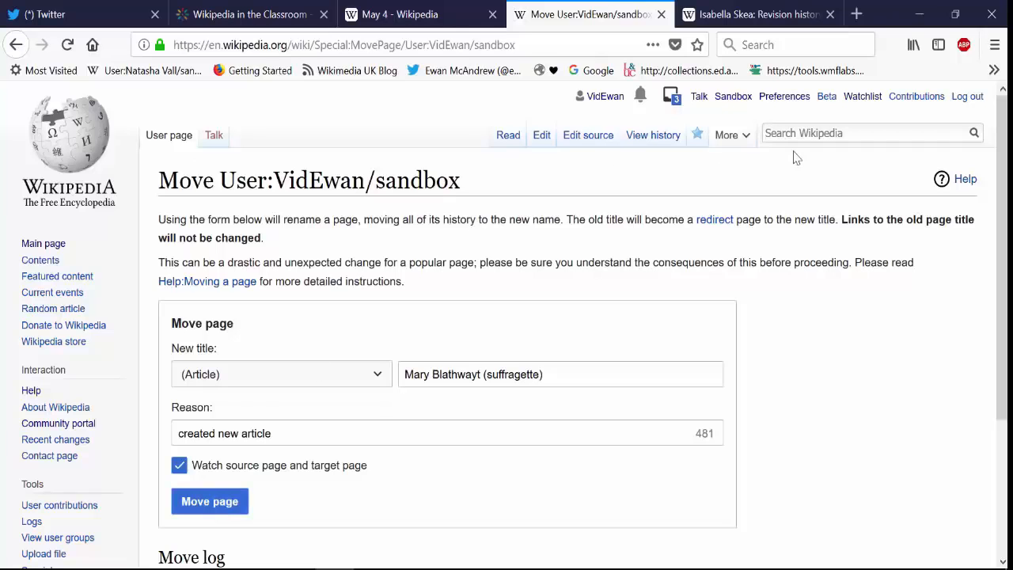
Step: Open the existing Mary Blathwayt Wikipedia article in a new tab and compare it with the move form
left_click(836, 14)
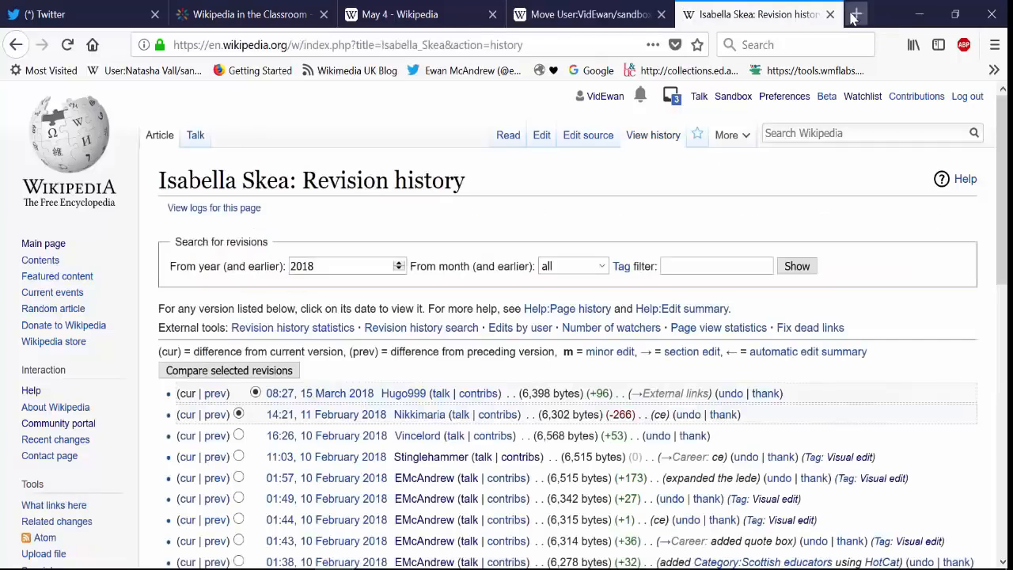
left_click(857, 15)
type("mary bla")
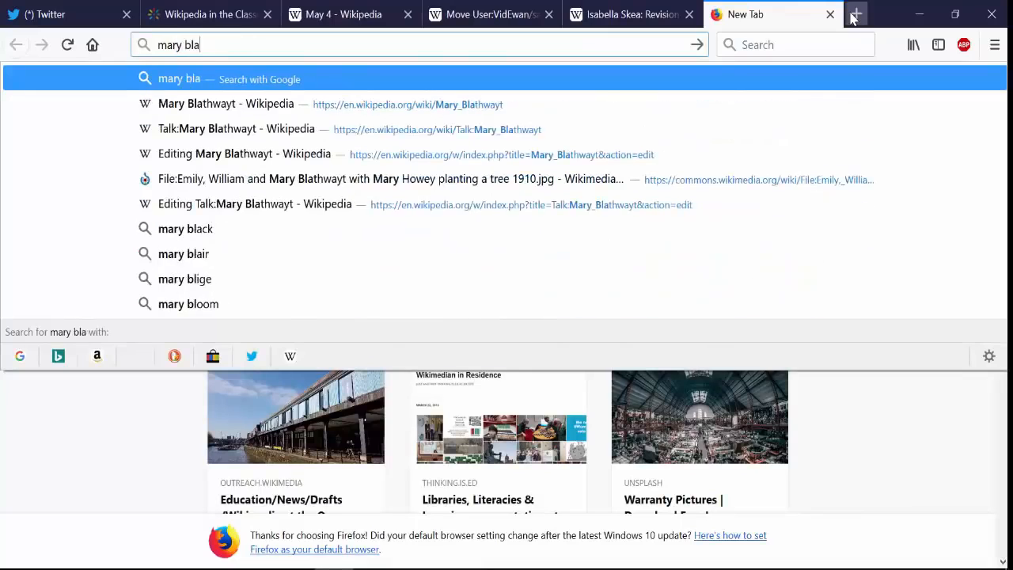
type("thwayt")
key("Down")
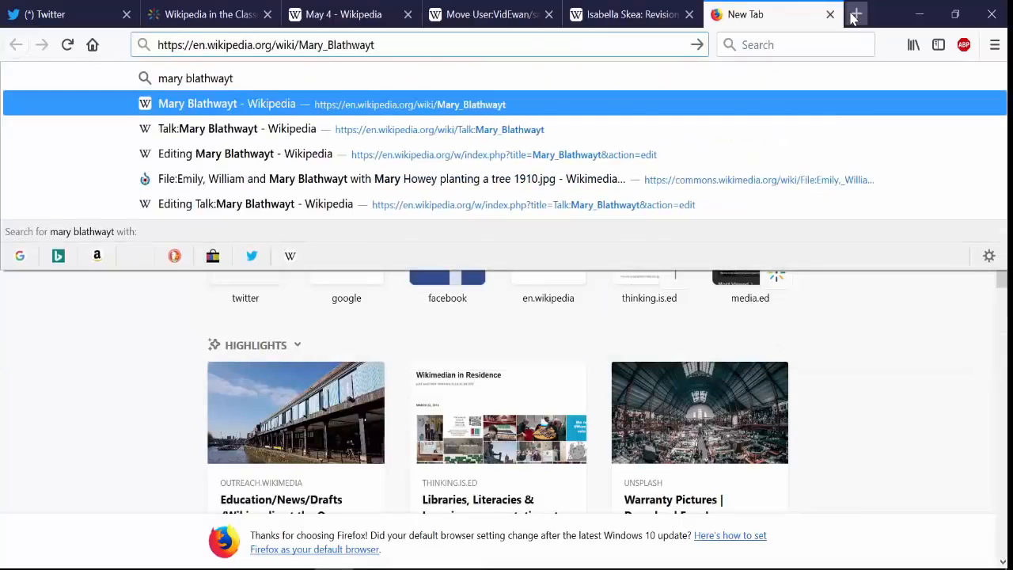
key("Return")
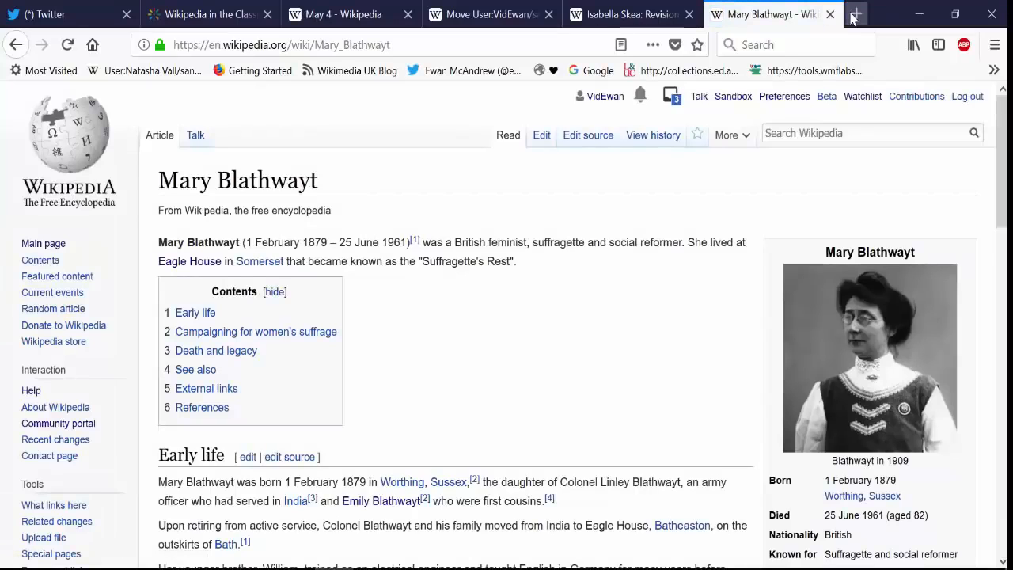
left_click(482, 13)
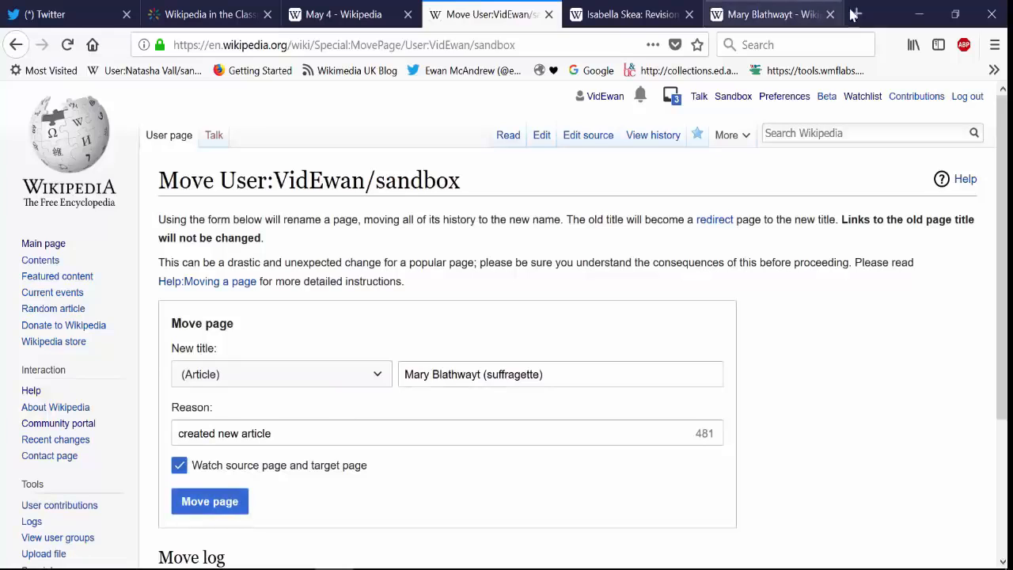
left_click(776, 14)
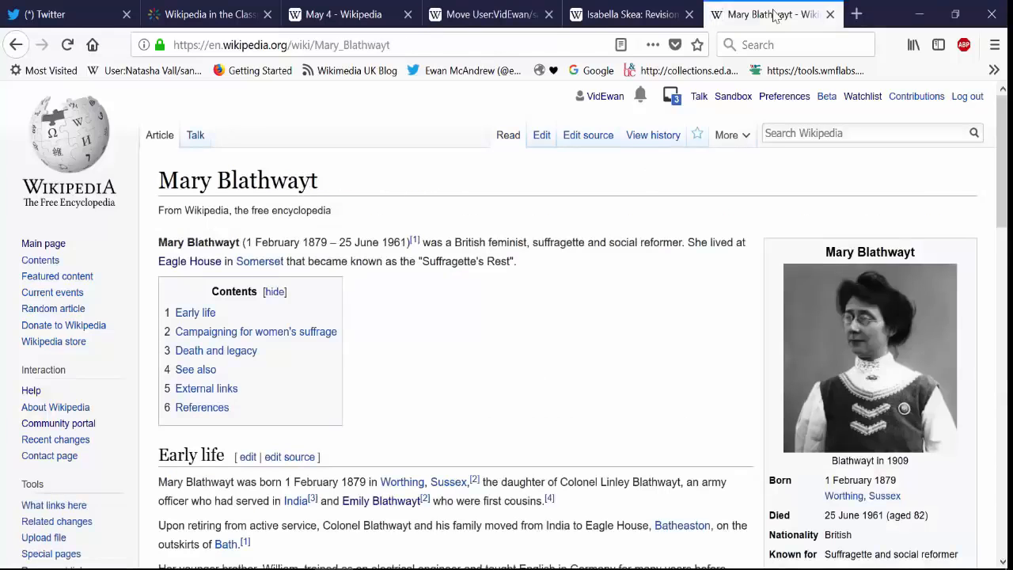
Step: Add the category "Women's rights activists" to the Mary Blathwayt article and save it
left_click_drag(1002, 158, 1002, 491)
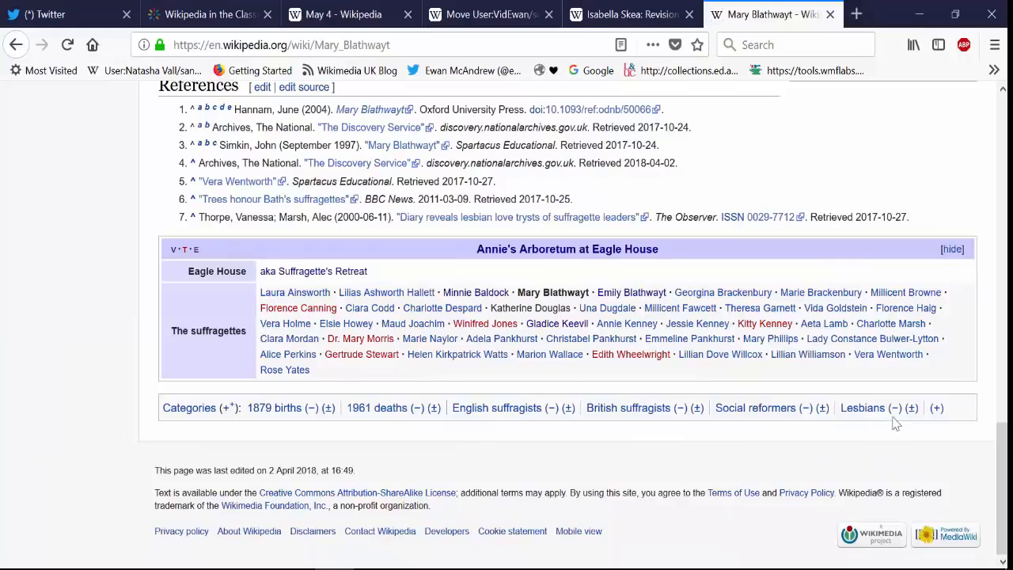
left_click(937, 409)
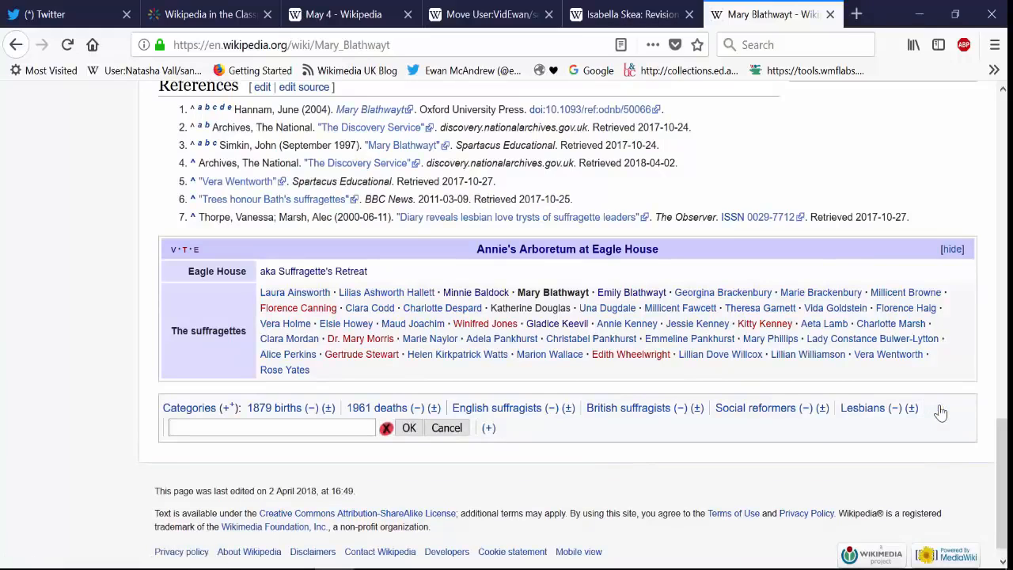
type("Womens ")
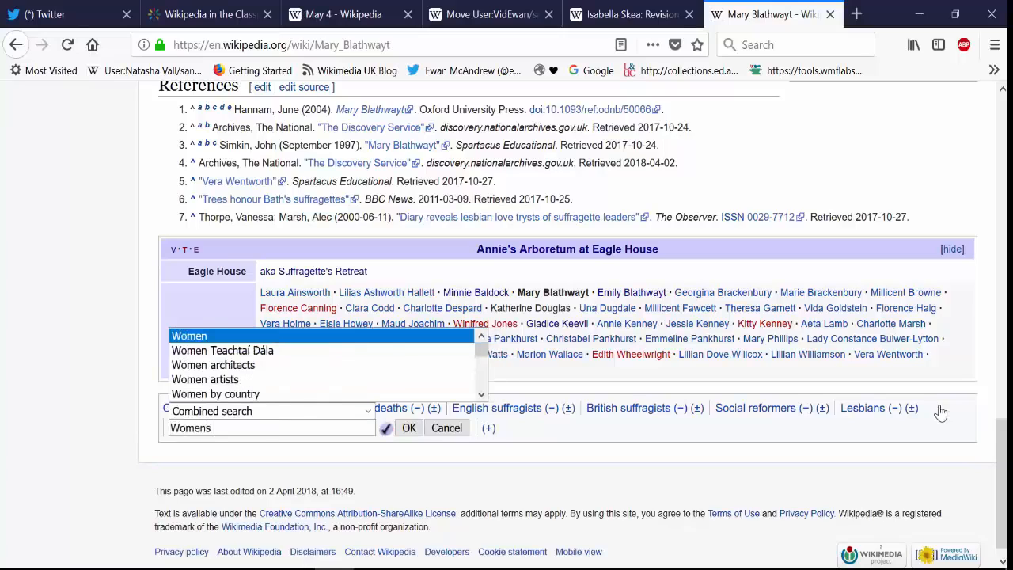
type("rights")
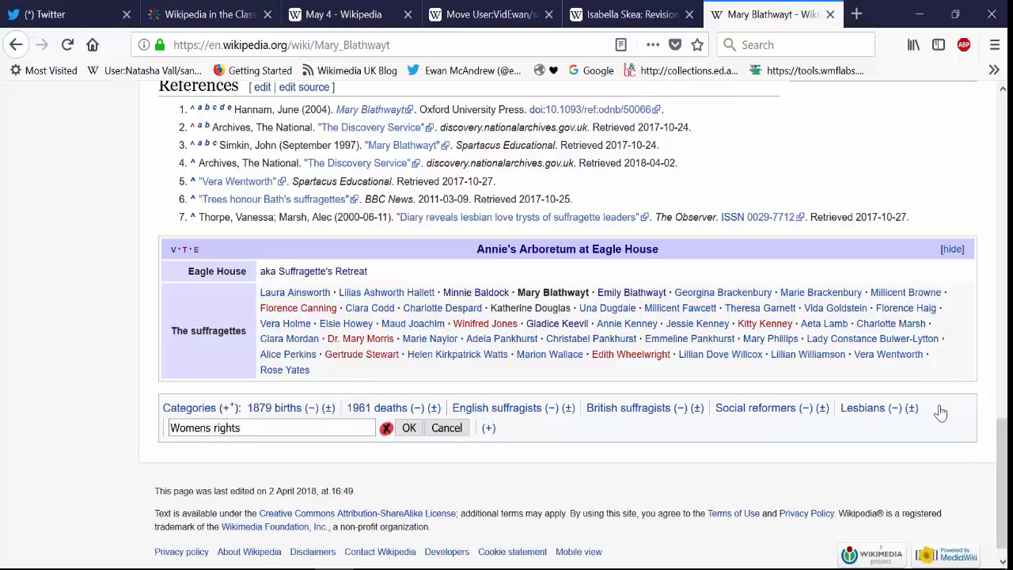
key("BackSpace")
key("BackSpace")
key("BackSpace")
key("BackSpace")
key("BackSpace")
key("BackSpace")
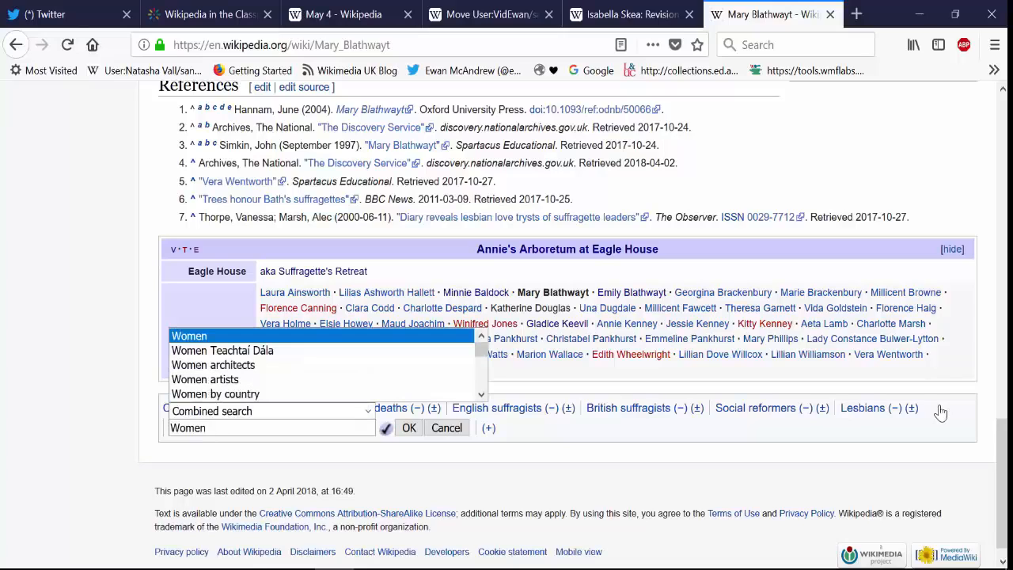
type("'s rights activis")
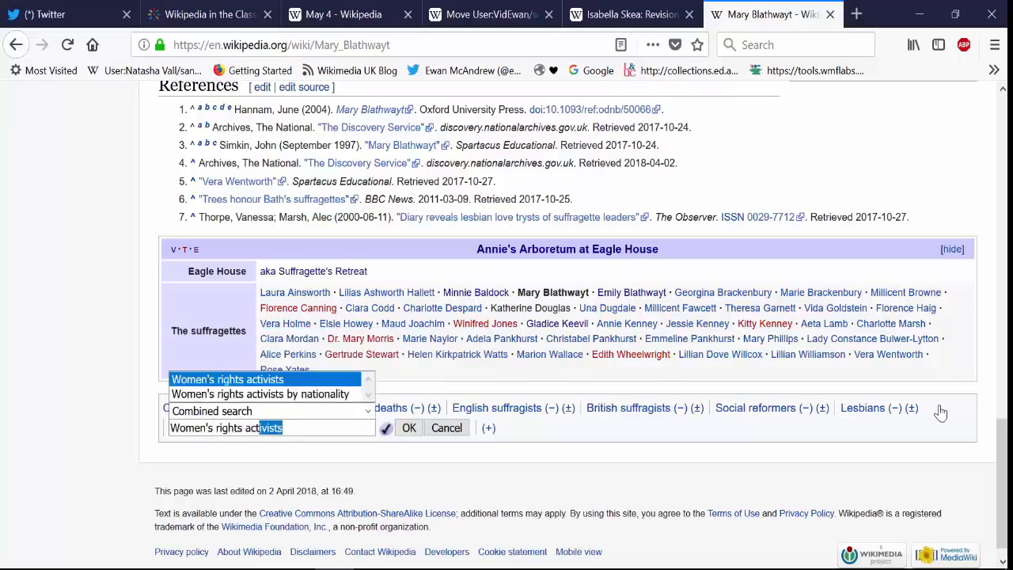
type("t")
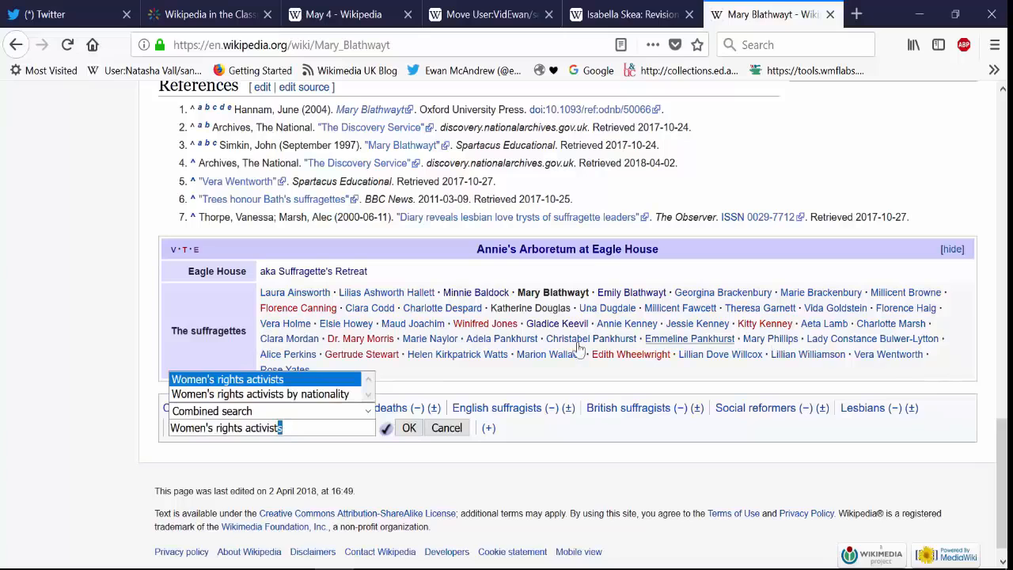
left_click(403, 431)
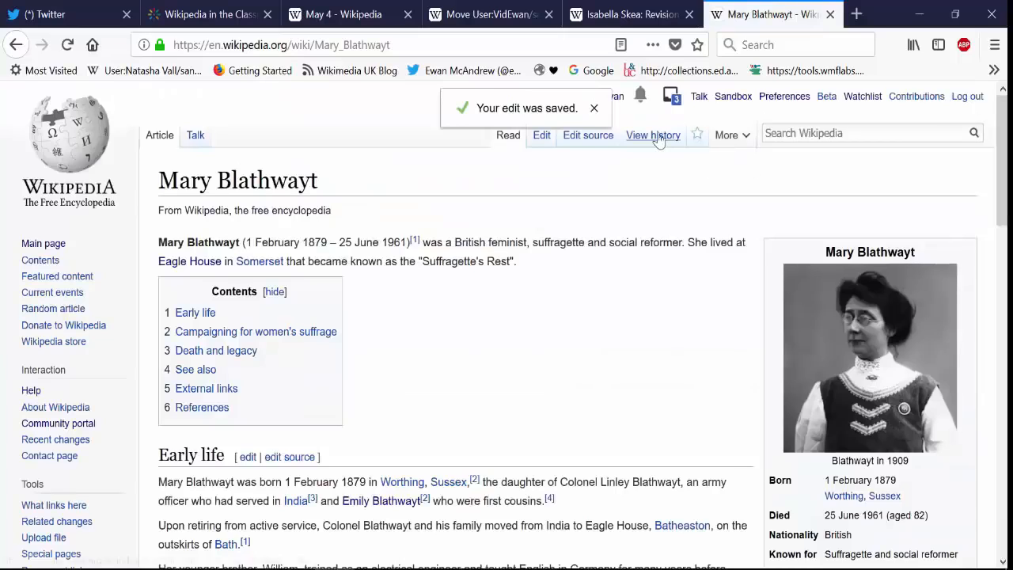
Step: Open the Mary Blathwayt article's Talk page and review its WikiProject banners, notices and categories
right_click(194, 136)
left_click(194, 136)
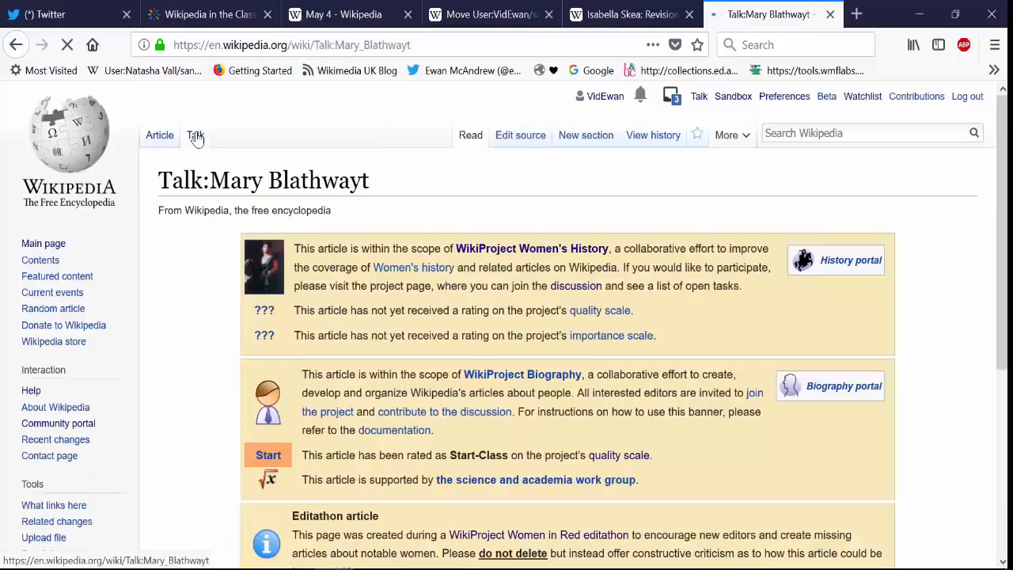
scroll(1003, 232, "down", 2)
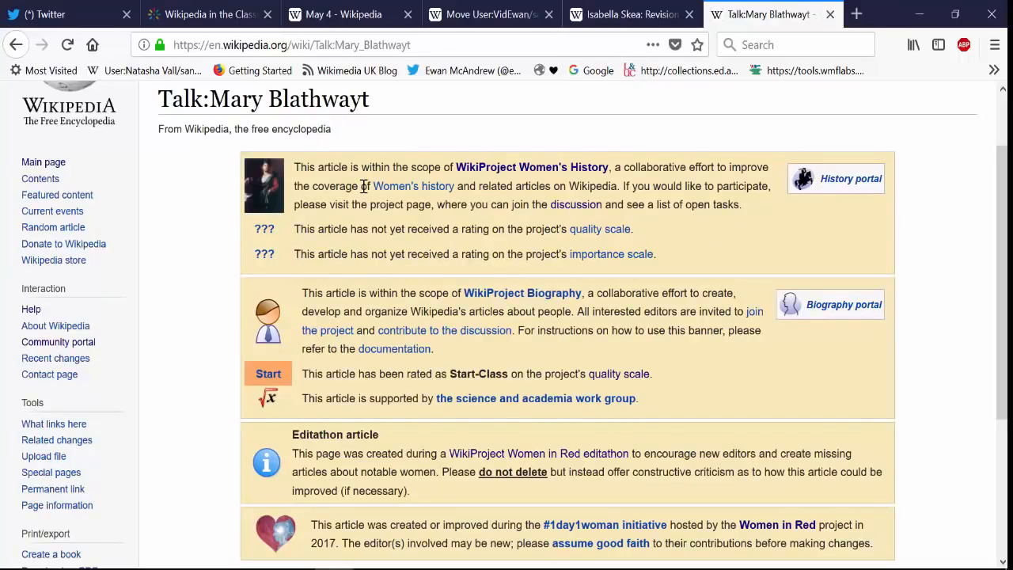
left_click_drag(1002, 276, 930, 337)
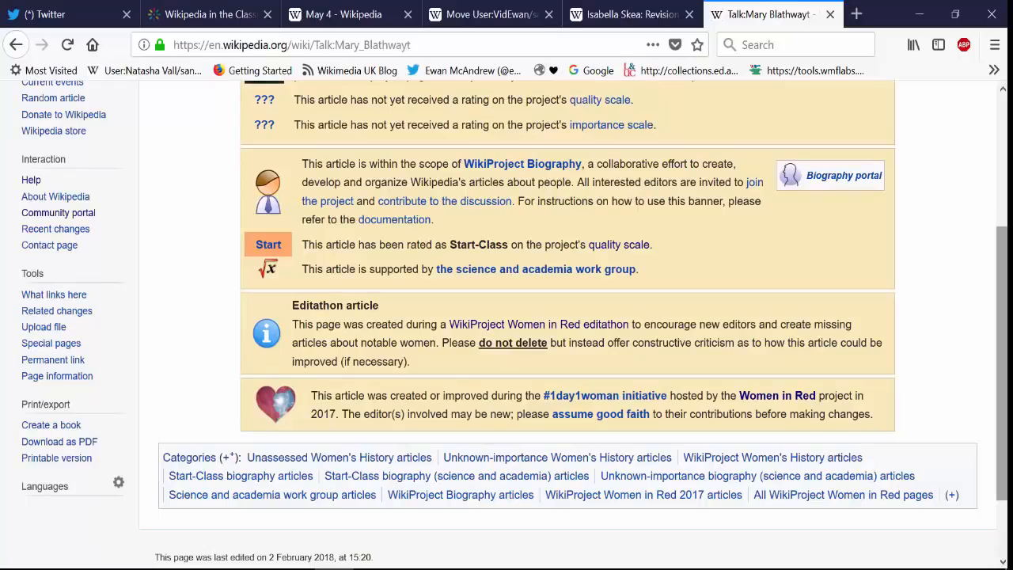
left_click_drag(1000, 319, 999, 149)
Step: Open the Talk page's source for editing and add {{new user article}} on a new line below {{WIR-00}}
left_click(539, 138)
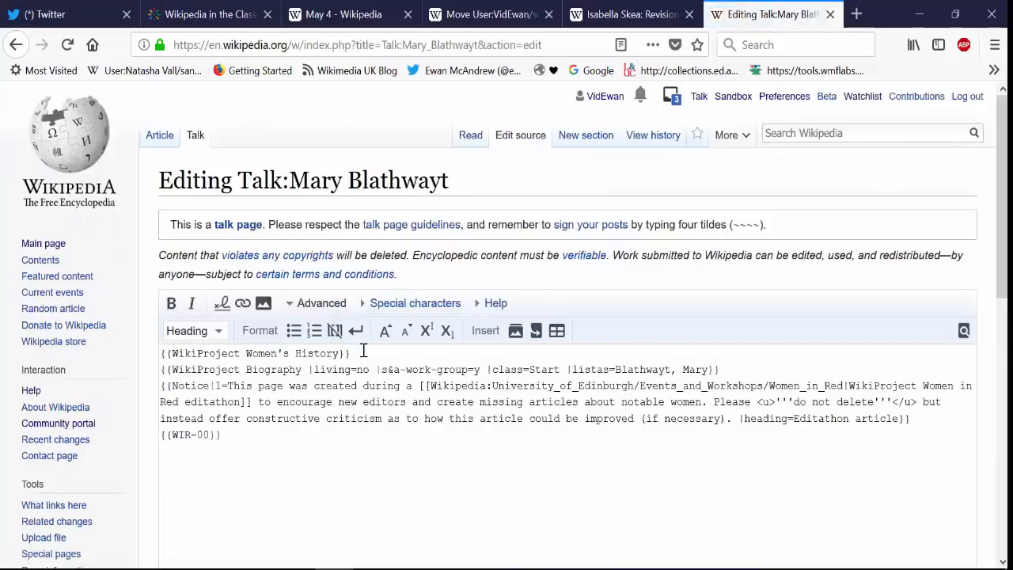
left_click_drag(350, 353, 159, 342)
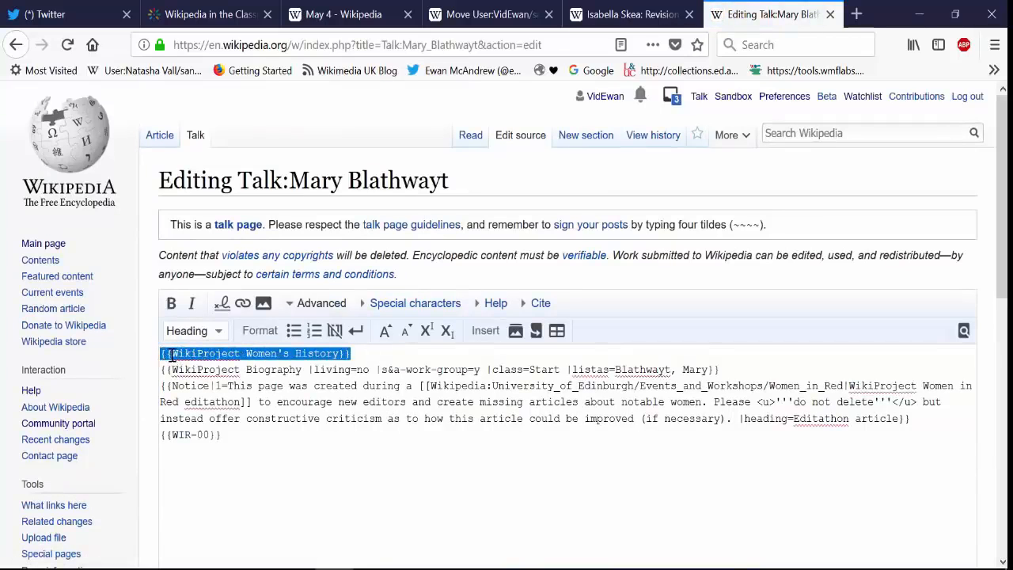
left_click(171, 357)
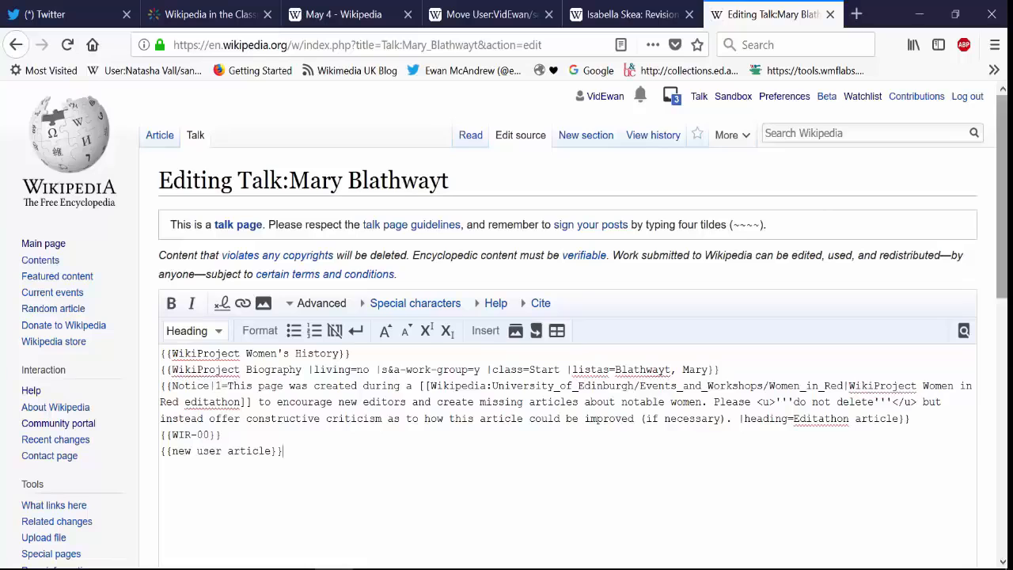
Step: Enter "new user" as the Talk page's edit summary and set the page to be watched
scroll(568, 316, "down", 3)
scroll(707, 425, "down", 5)
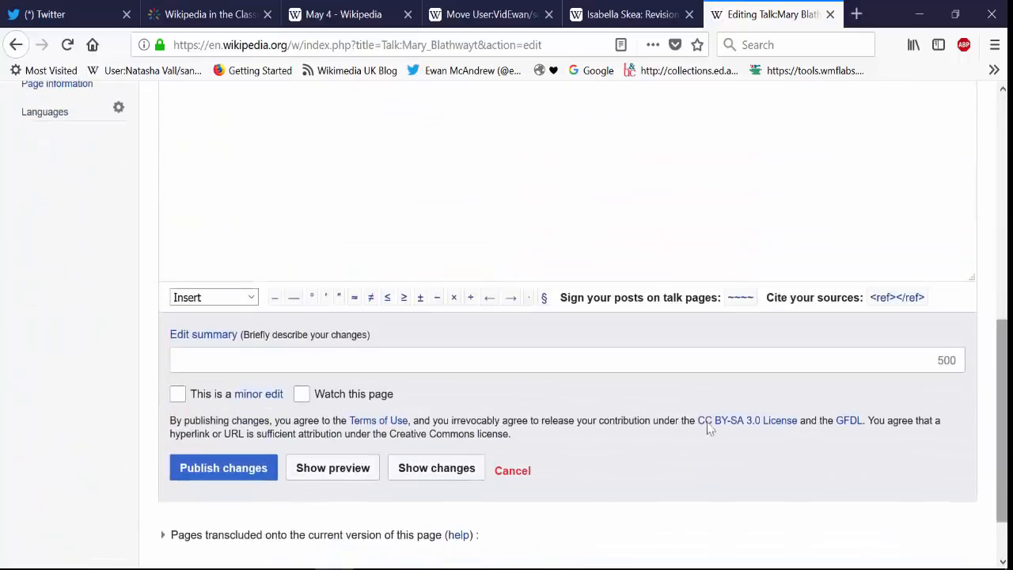
right_click(428, 364)
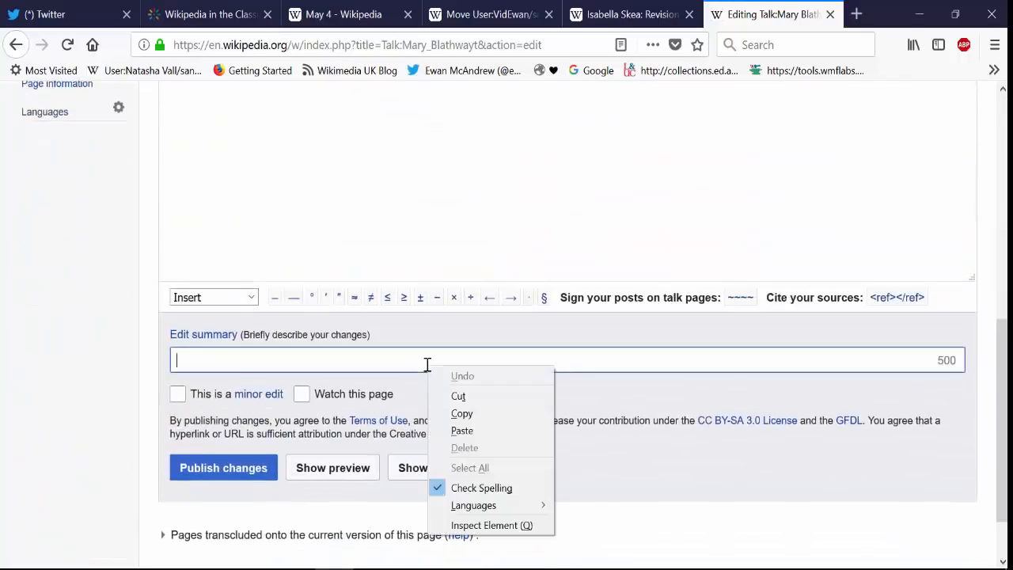
key("Escape")
left_click(428, 364)
type("new ")
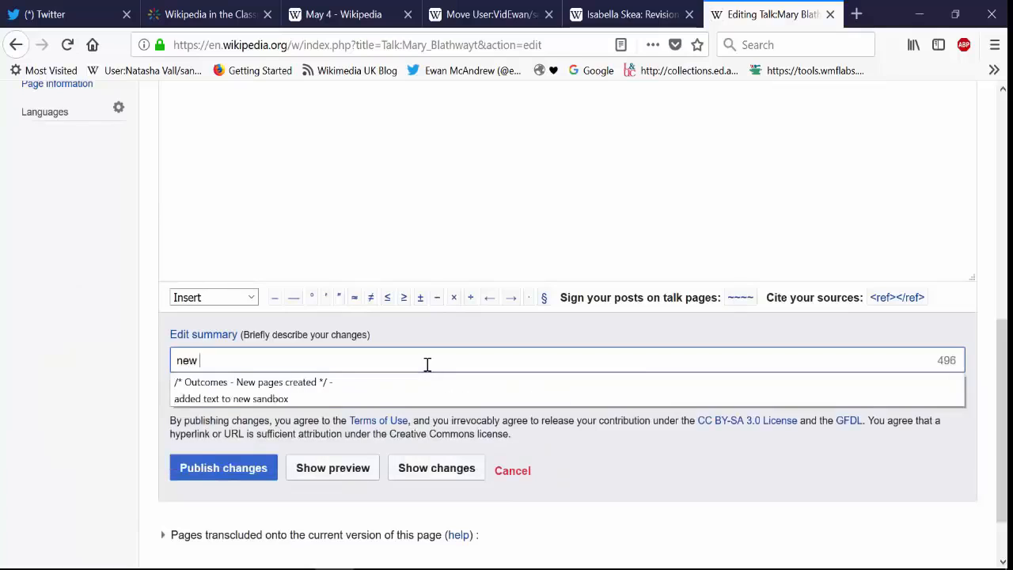
type("user")
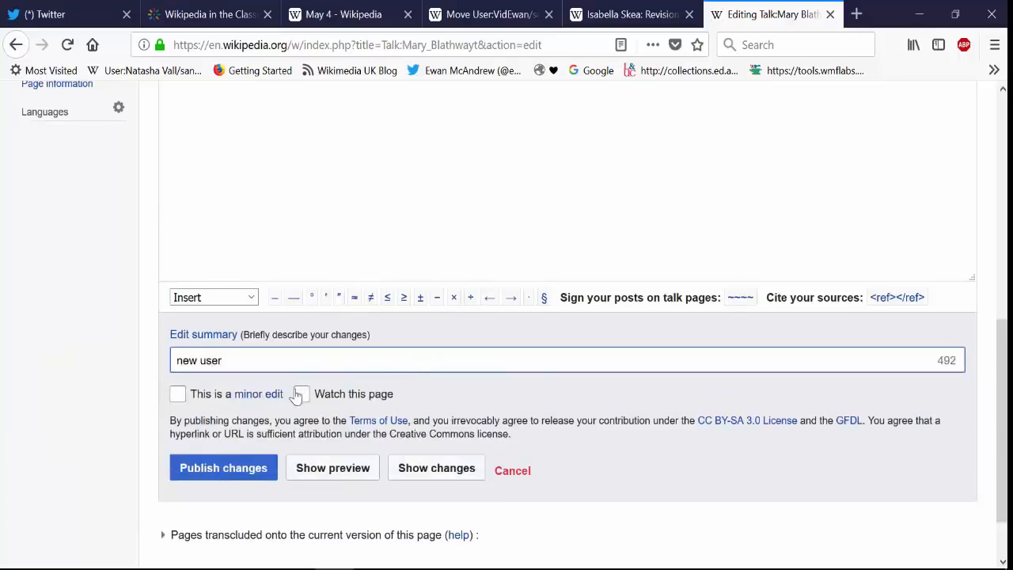
left_click(301, 395)
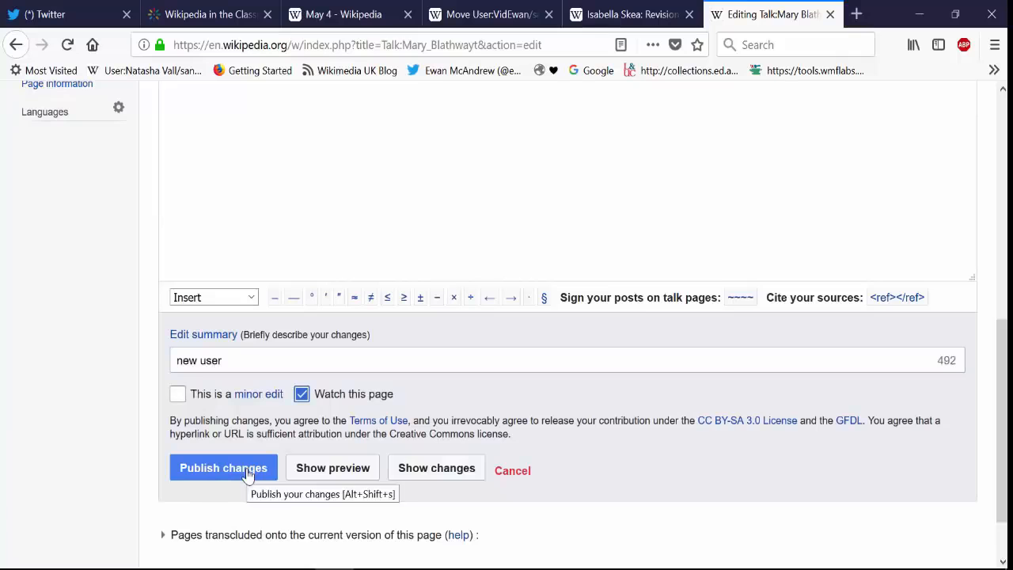
Step: Preview the Talk page edit with its new user article banner and publish the changes
left_click(305, 470)
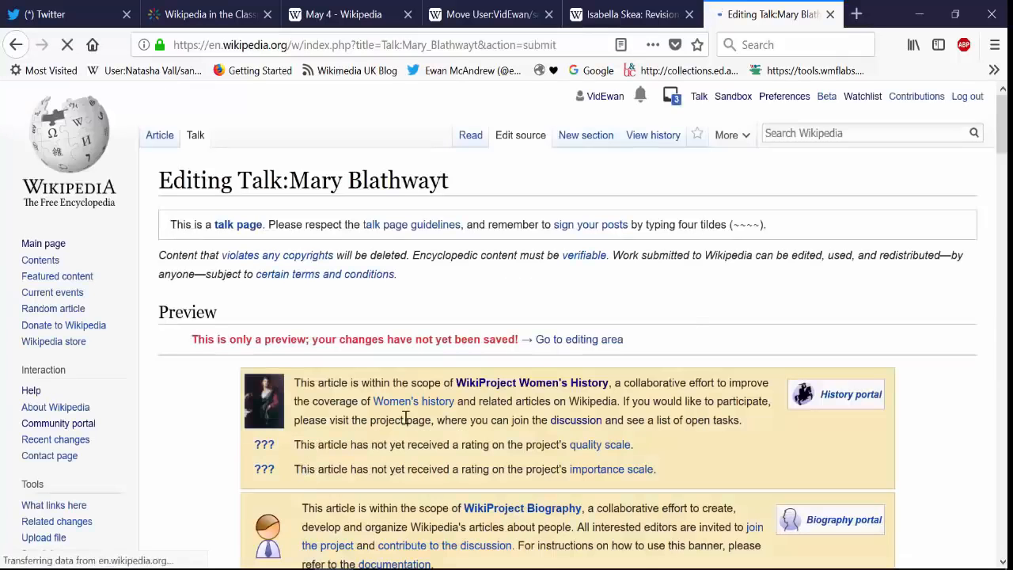
scroll(403, 416, "down", 2)
scroll(745, 277, "down", 4)
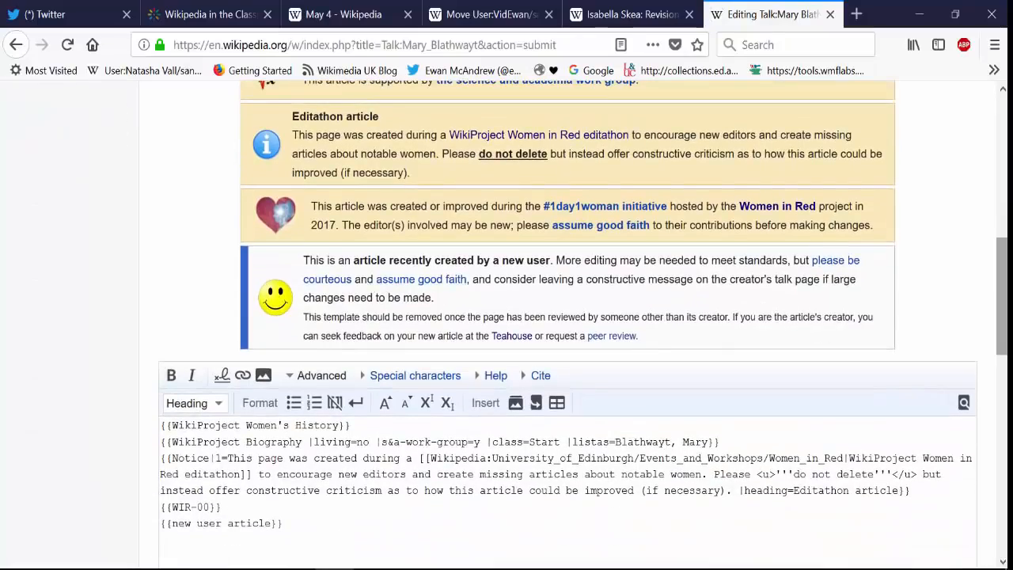
left_click_drag(1002, 318, 1002, 518)
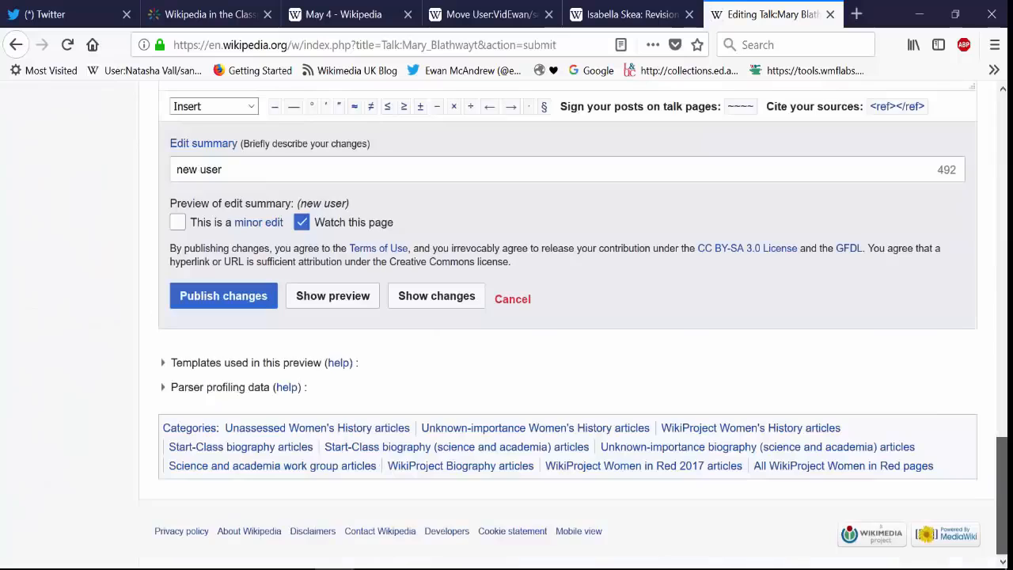
left_click(227, 295)
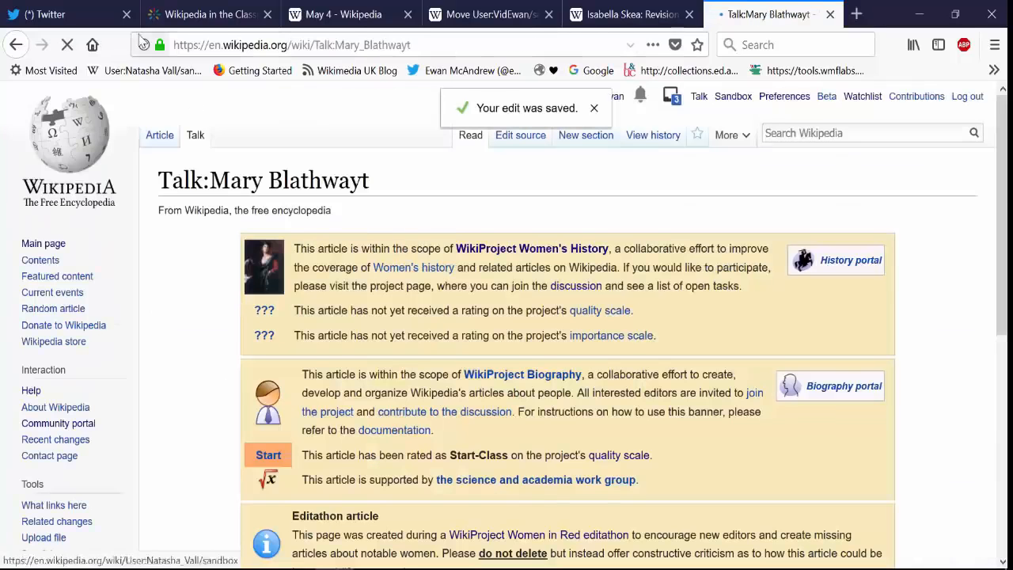
left_click(162, 133)
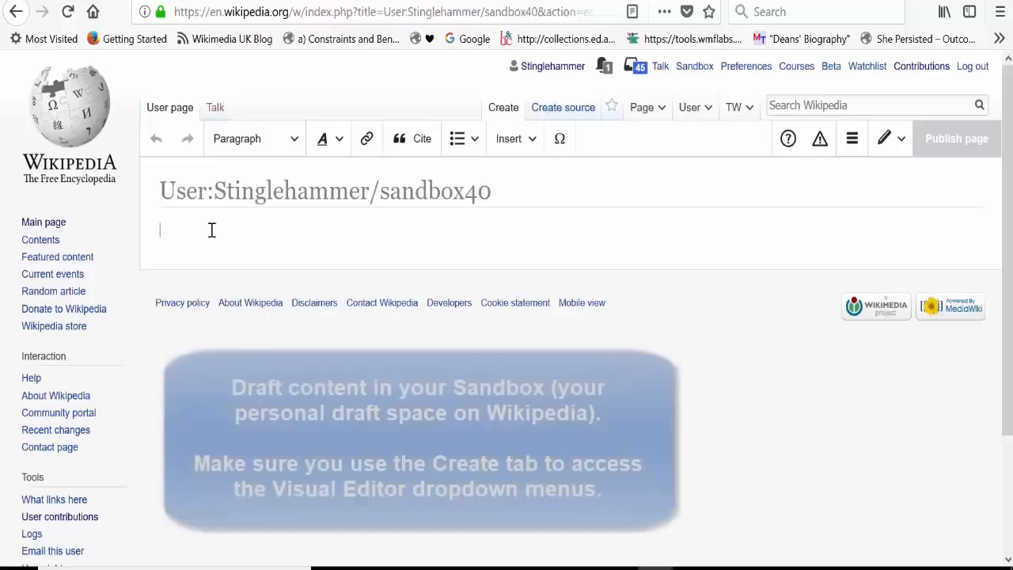
type("Isabella Low Skea")
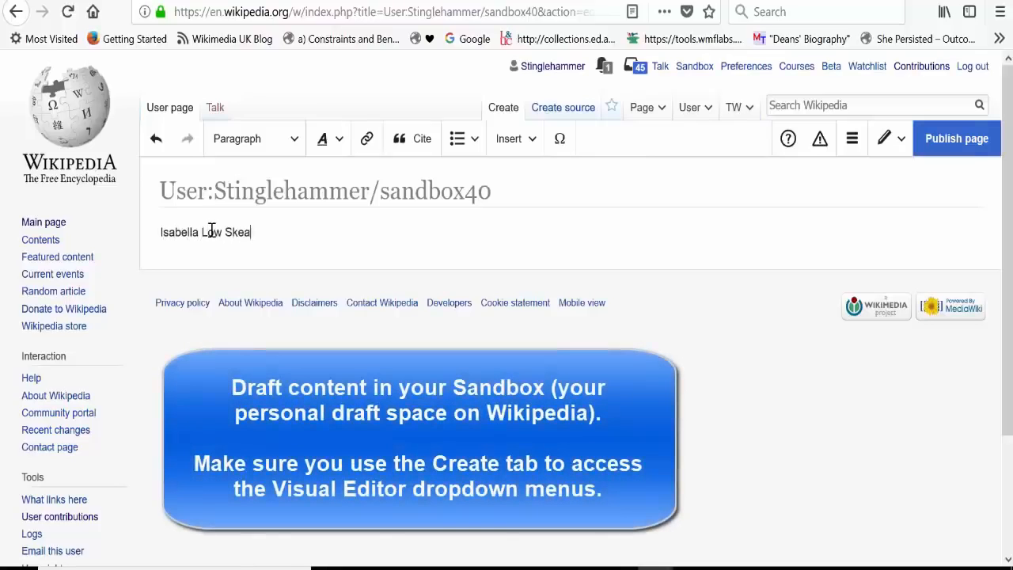
left_click_drag(271, 237, 161, 235)
left_click(329, 139)
left_click(336, 170)
Step: Complete the opening sentence with the bracketed birth and death dates and "was a Scottish headmistress and campaigner for women's rights."
left_click(300, 227)
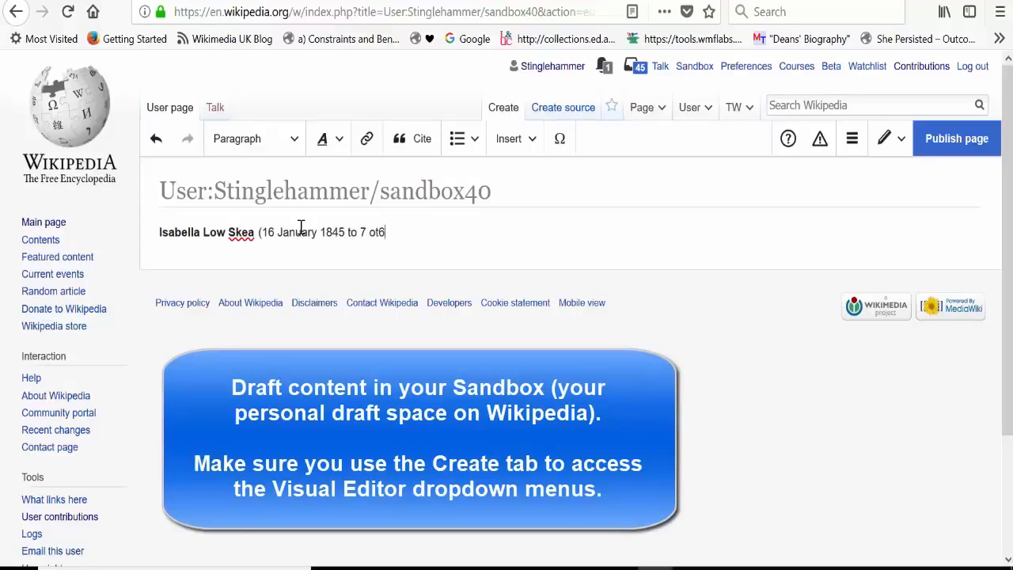
type("wasba")
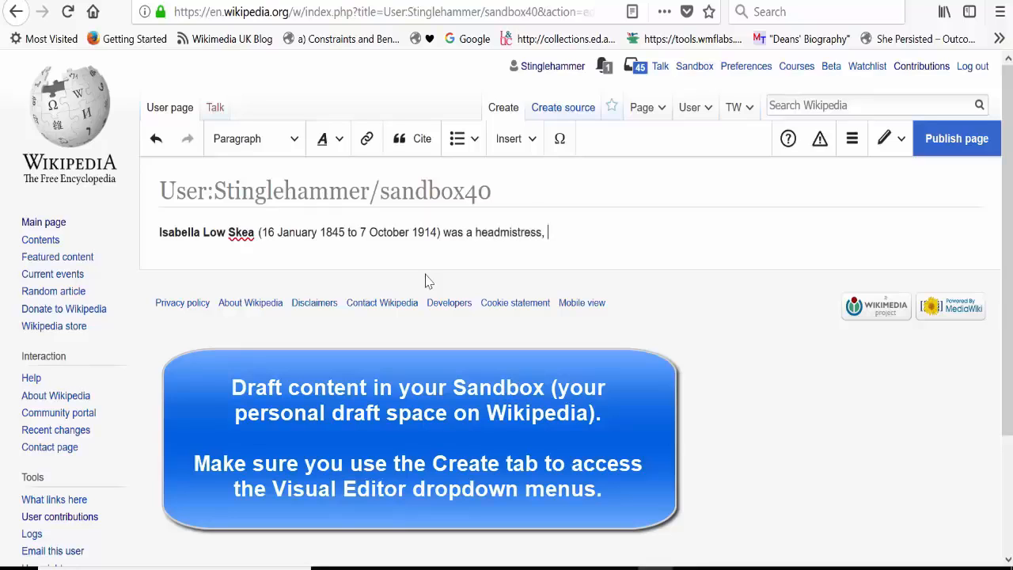
type("campaigner")
left_click(475, 233)
type("Scottish")
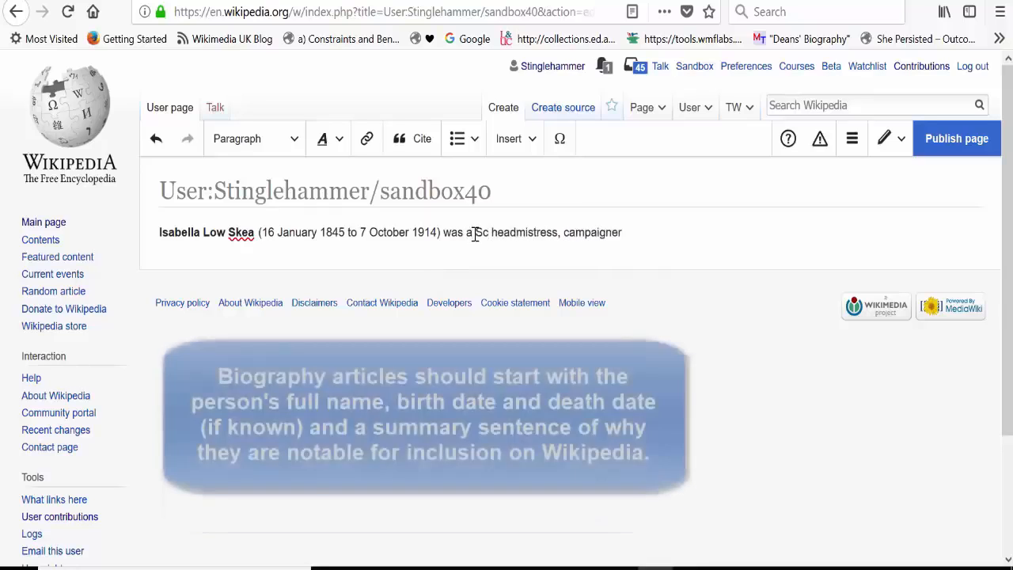
left_click(593, 231)
key("BackSpace")
key("BackSpace")
type("and")
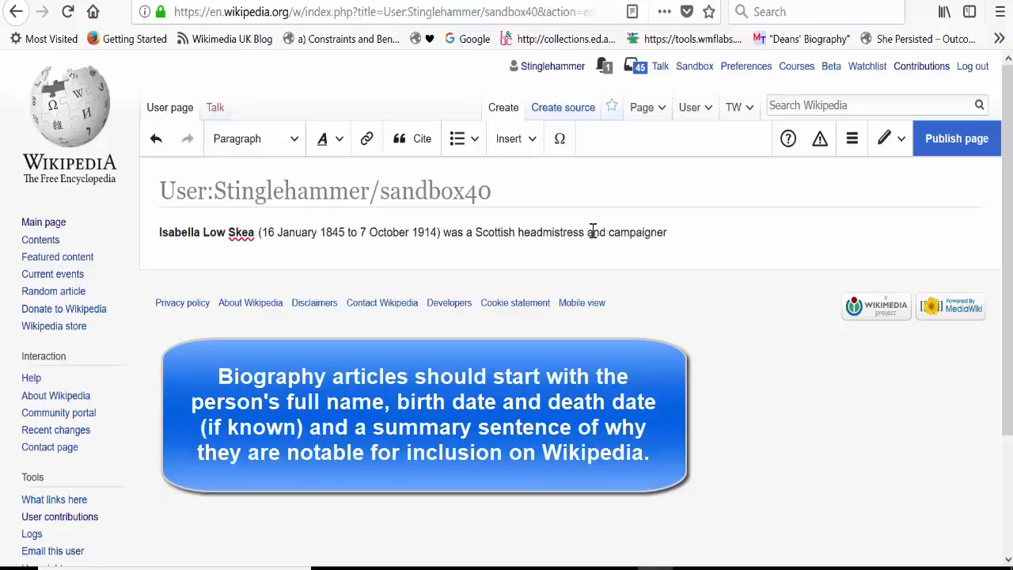
key("Return")
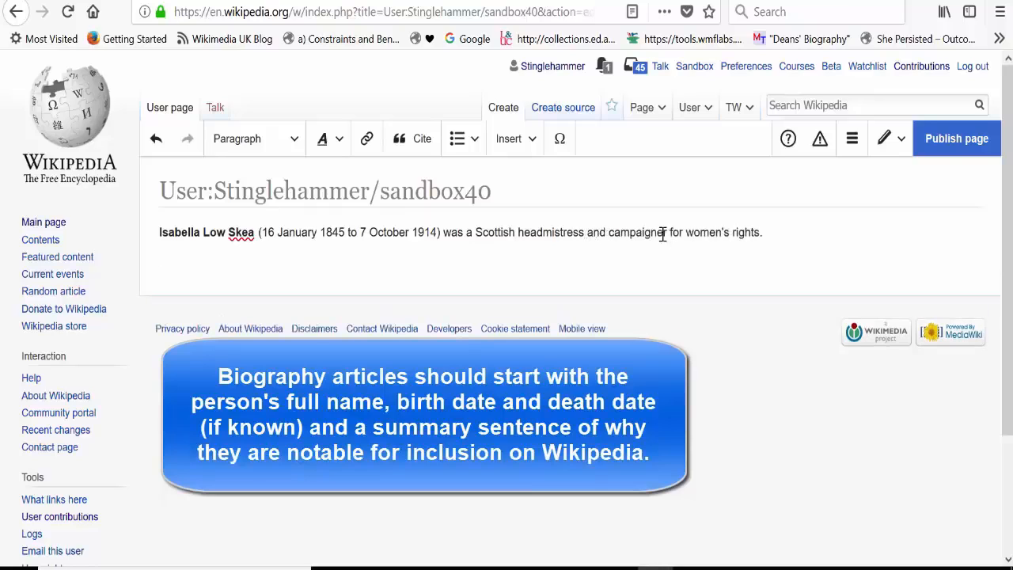
Step: Publish the sandbox page with the edit summary "started article"
left_click(940, 147)
type("started article")
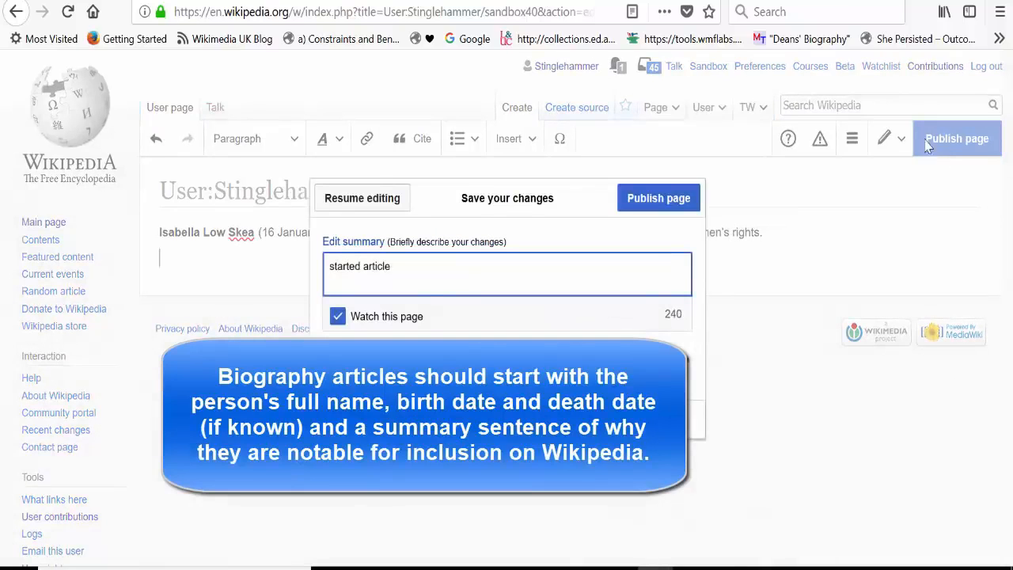
left_click(687, 198)
left_click(417, 113)
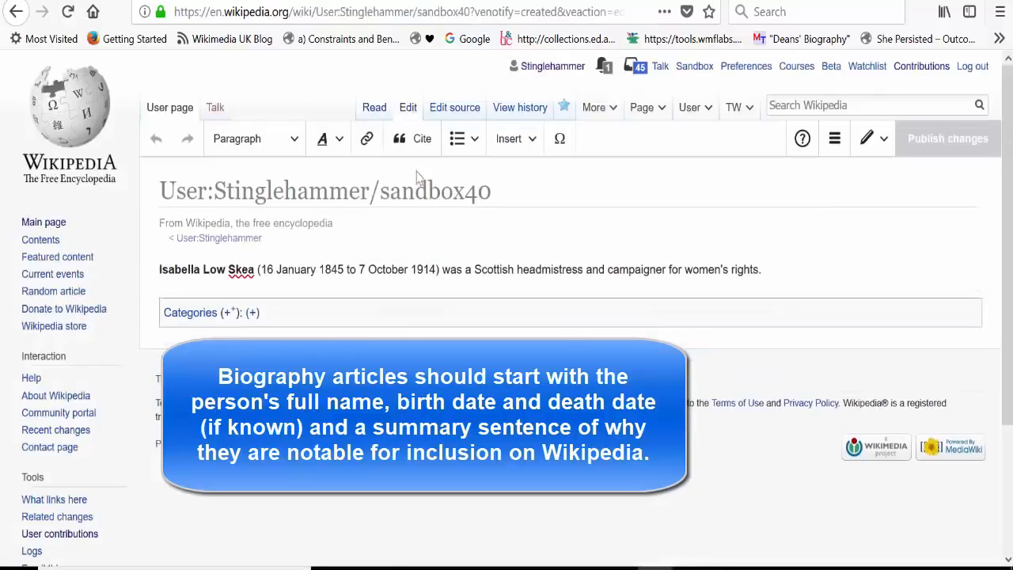
left_click(516, 138)
left_click(522, 211)
type("infobox person")
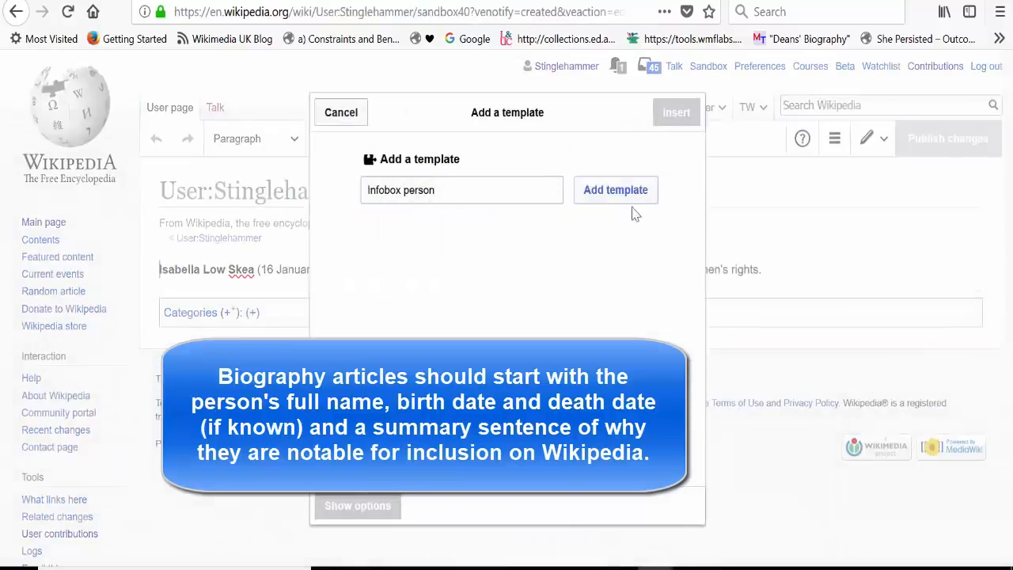
left_click(631, 198)
type("Isabella Low Skea")
Step: Add a Birth date field to the infobox and fill in the subject's date of birth
left_click(459, 329)
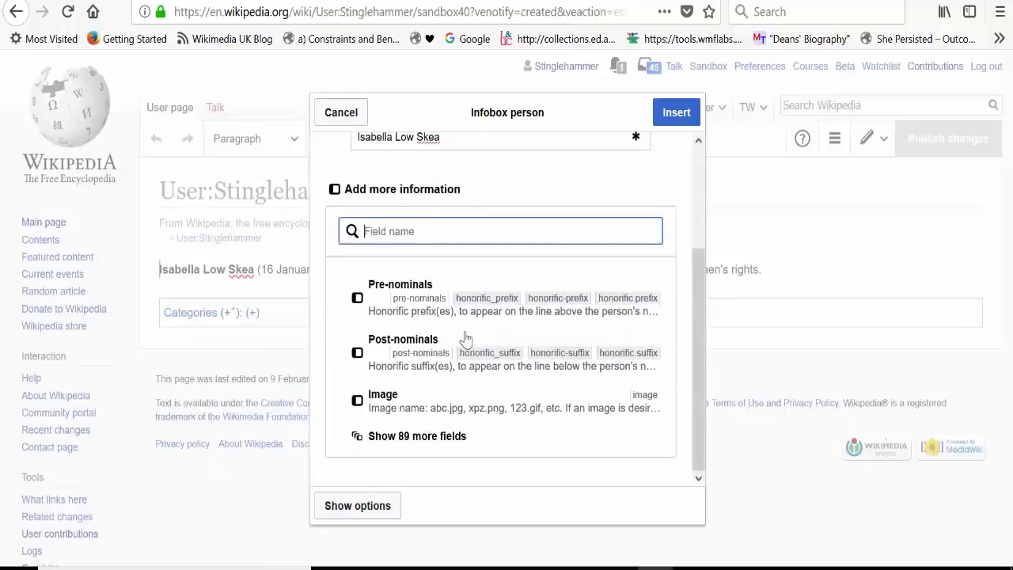
type("birth")
left_click(425, 334)
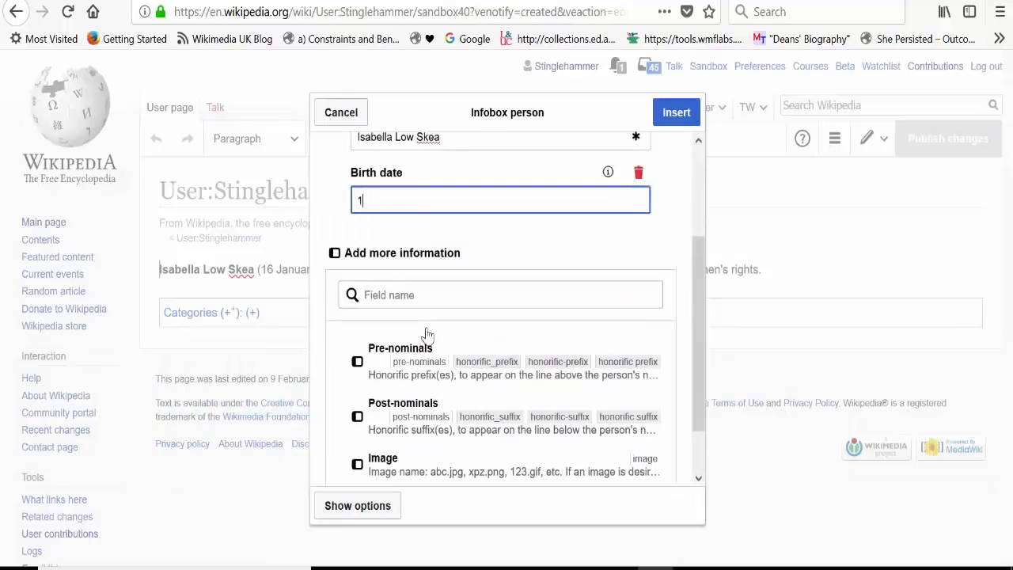
type("16 January 1845")
Step: Add the unknown "birth place" field to the infobox with the linked value "[[Bridge of Don]], [[Aberdeen]]."
left_click(412, 294)
type("birth place")
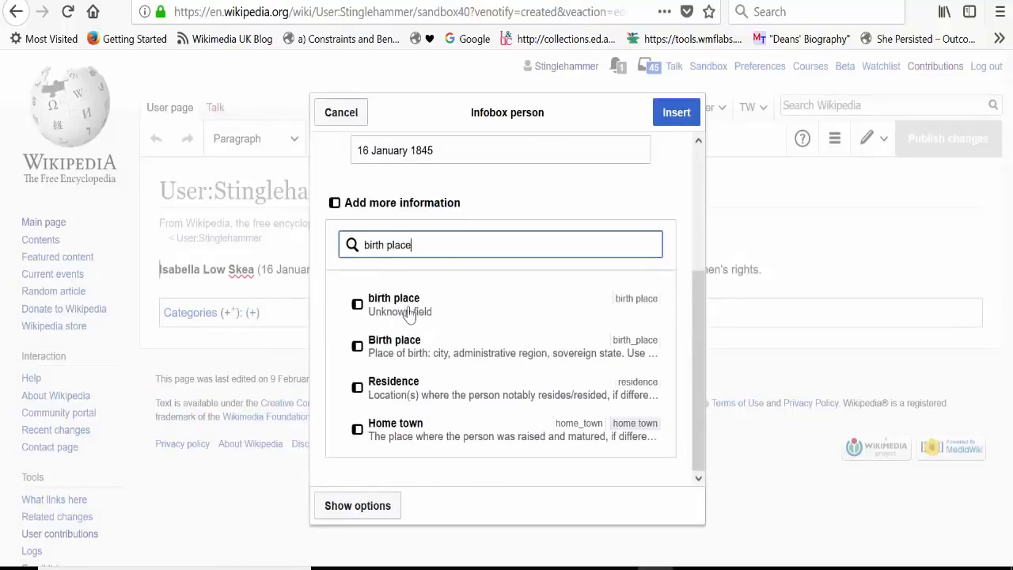
left_click(406, 307)
type("Bridge of Don, Aberd")
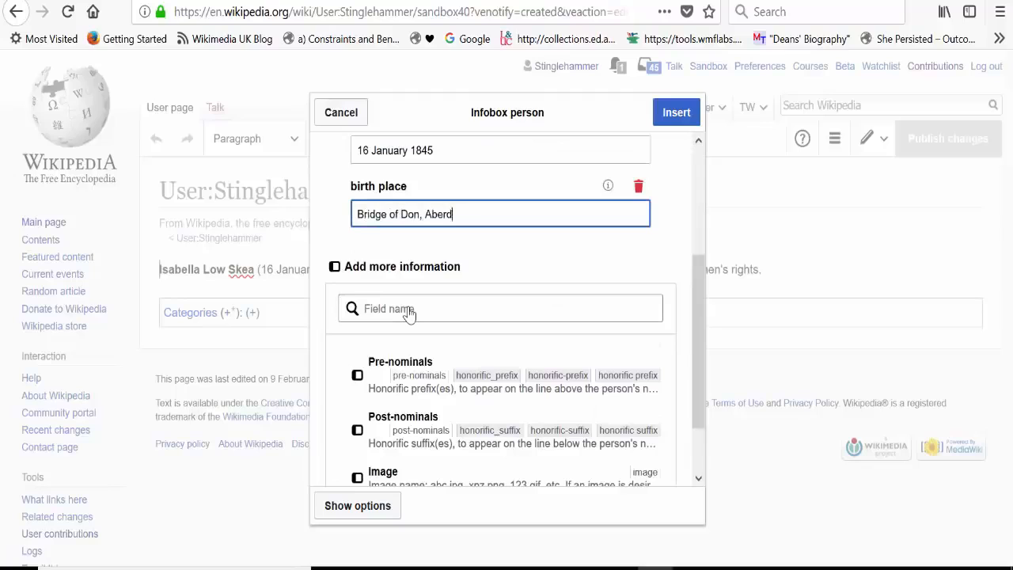
type("een.")
left_click(357, 214)
type("[[")
left_click(428, 215)
type("]]")
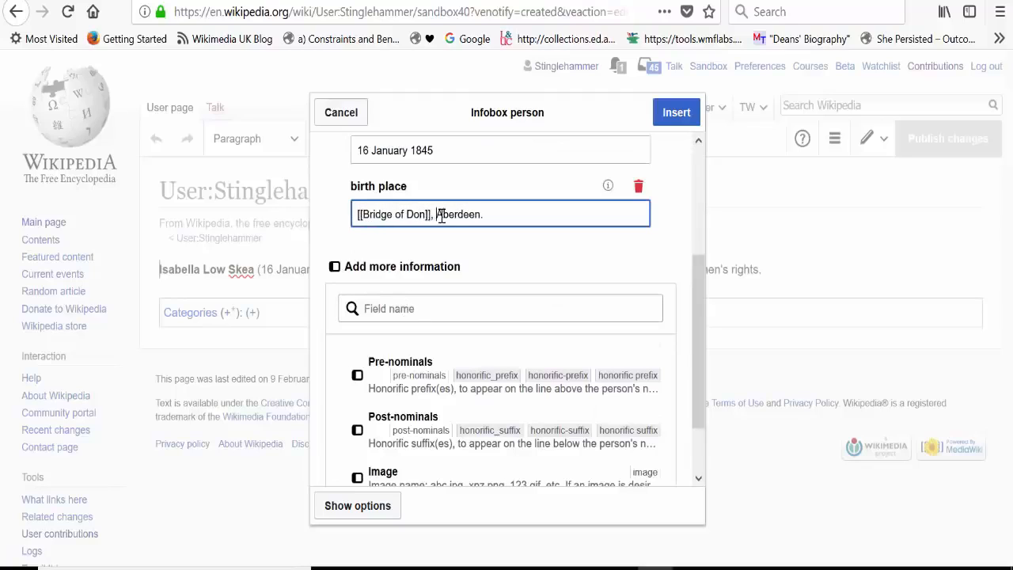
left_click(437, 214)
type("[[]]")
Step: Add a Death date field to the infobox with the value 7 October 1914
left_click(443, 309)
type("death")
left_click(428, 289)
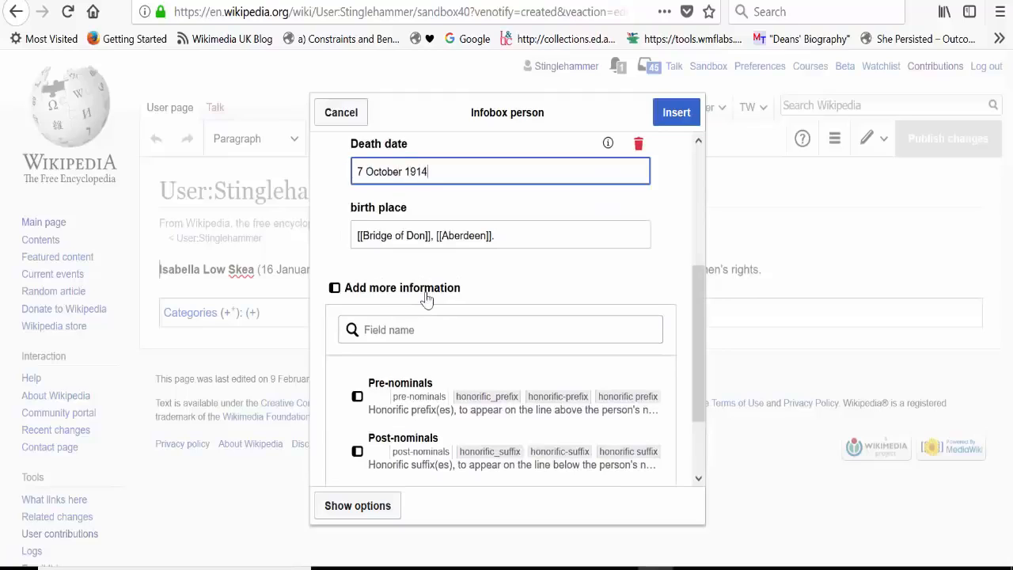
Step: Add a Death place field with the value "[[Aberdeen]]" and insert the infobox into the draft
left_click(410, 330)
type("death")
left_click(417, 299)
type("A")
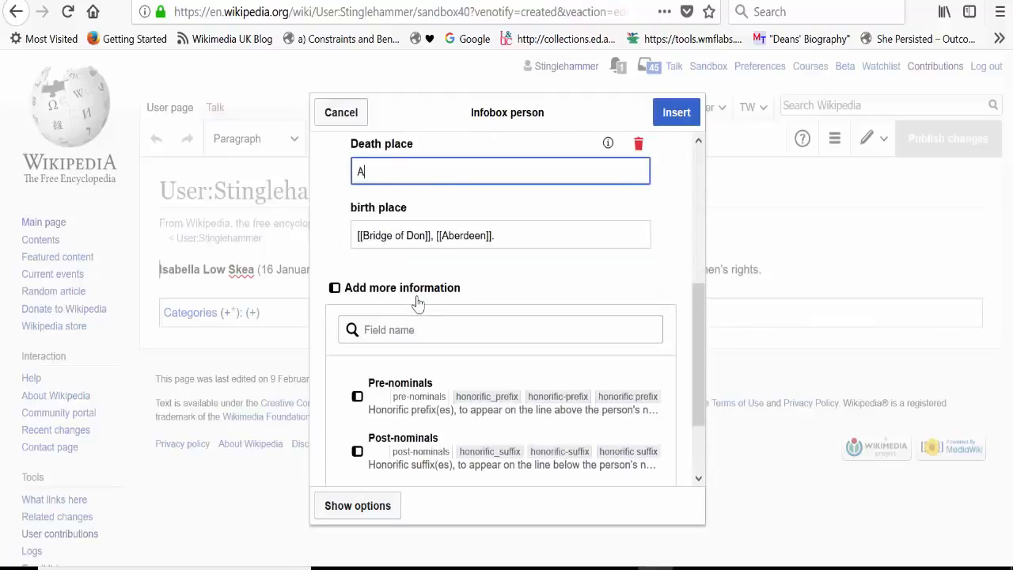
type("berdeen]]")
left_click(357, 171)
type("[[")
left_click(674, 112)
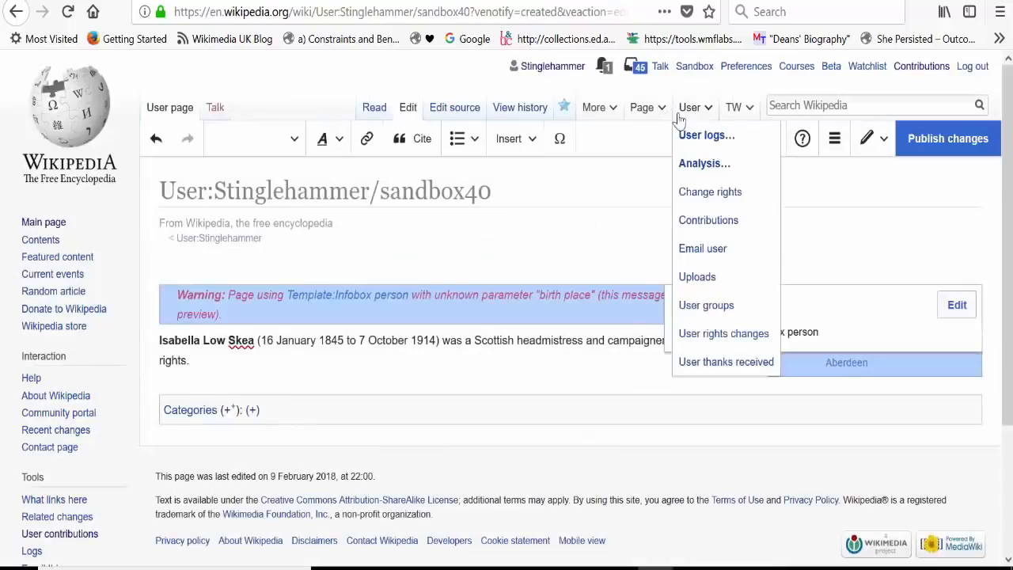
Step: Reopen the infobox, cut the value from the unrecognised "birth place" field and delete that field
left_click(955, 314)
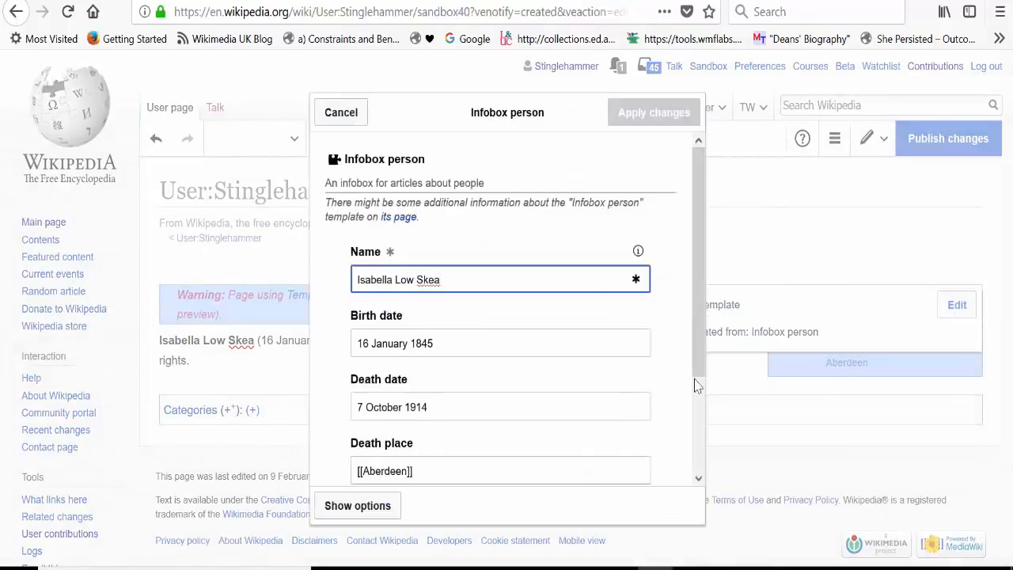
left_click_drag(697, 377, 690, 465)
left_click_drag(500, 405, 126, 384)
key("ctrl+x")
left_click(638, 377)
Step: Add the recognised Birth place field, paste in "[[Bridge of Don]], [[Aberdeen]]." and apply the infobox changes
scroll(395, 467, "down", 3)
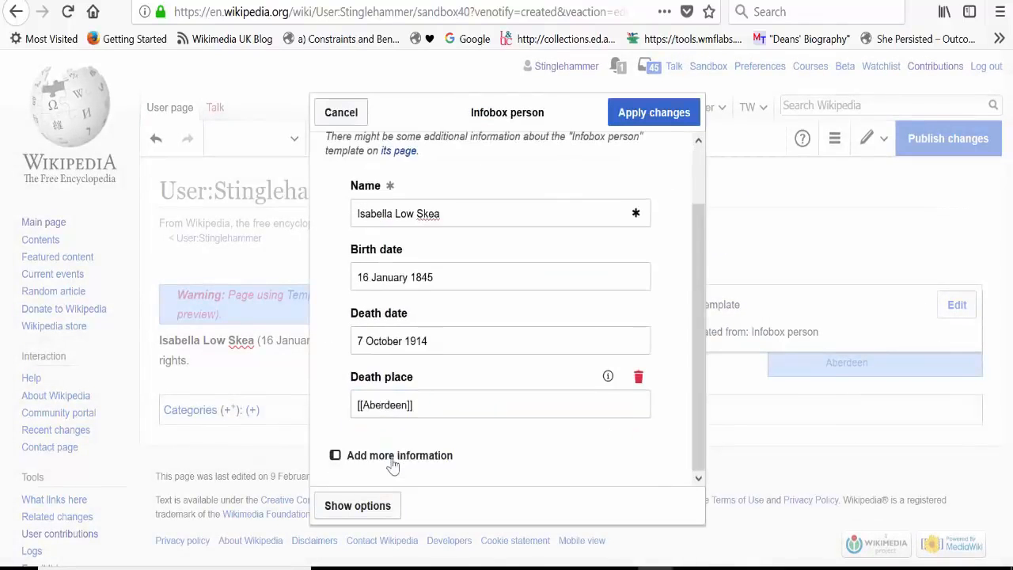
left_click(392, 455)
type("bir")
left_click(396, 305)
key("ctrl+v")
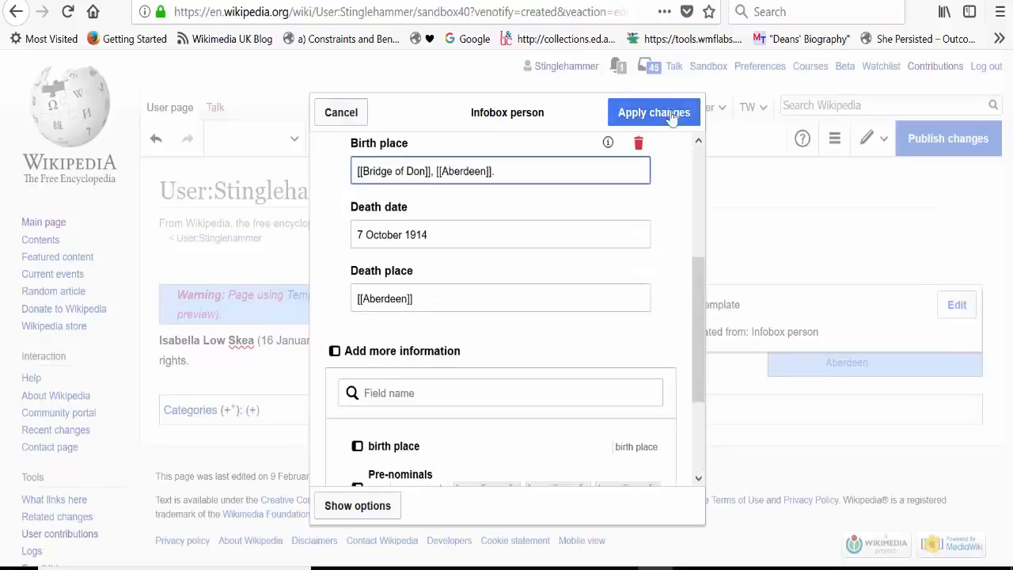
left_click(654, 113)
Step: Publish the draft with the edit summary "added infobox"
left_click(980, 139)
type("added infobox")
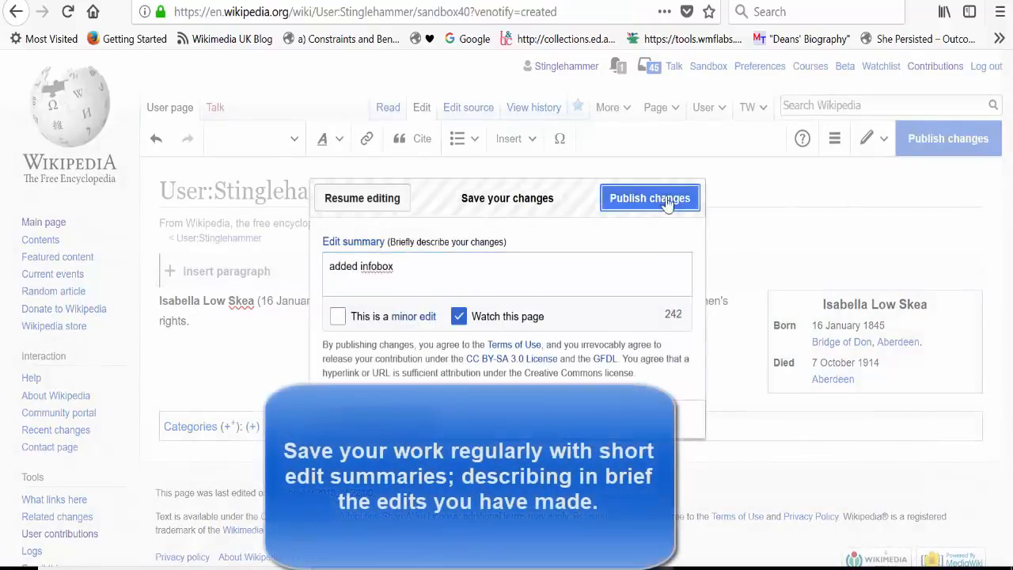
left_click(650, 197)
Step: Reopen the draft for editing and add "Biography" and "References" as Heading-level section titles below the opening sentence
left_click(413, 117)
type("Buo")
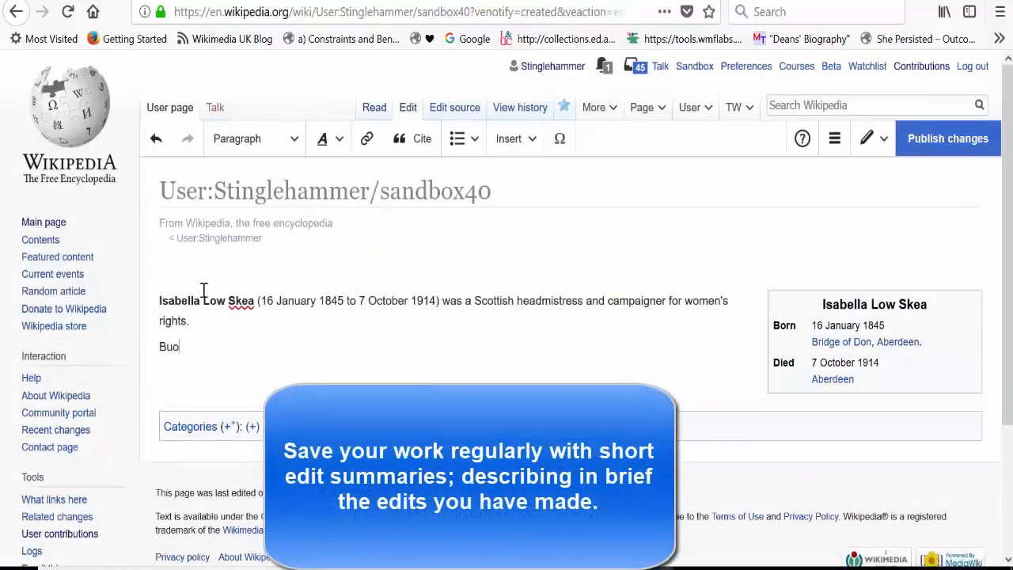
type("graphy")
key("shift+Home")
key("ctrl+2")
key("Return")
type("References")
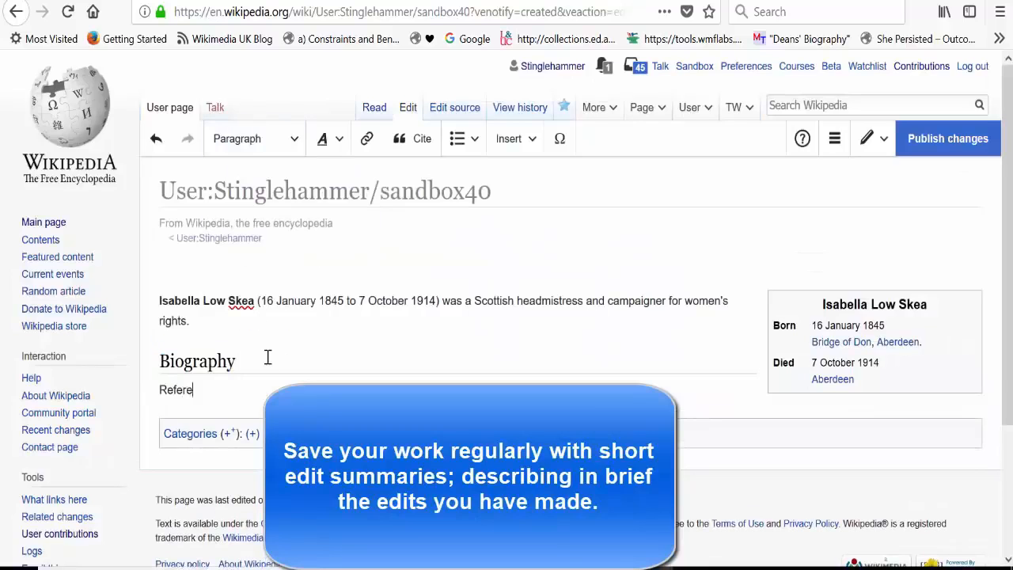
double_click(218, 391)
key("ctrl+2")
Step: Publish the draft with the edit summary "added headings"
left_click(942, 139)
type("added headings")
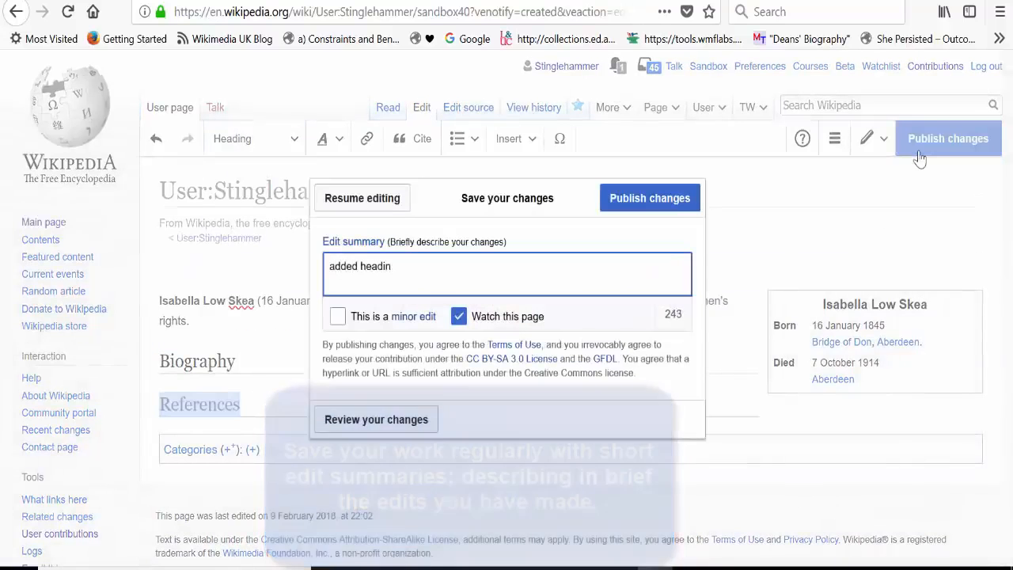
left_click(649, 198)
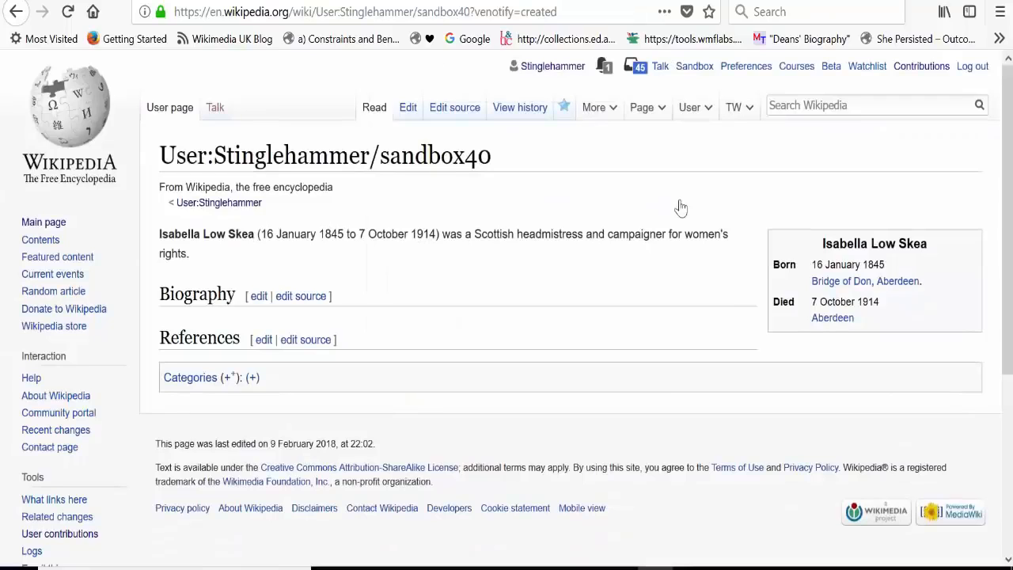
Step: Reopen the draft and write under Biography that Isabella Skea was born in the Bridge of Don area of Aberdeen, with birth date and parents' names
left_click(400, 119)
left_click(254, 358)
key("Return")
type("Isabella Skea was")
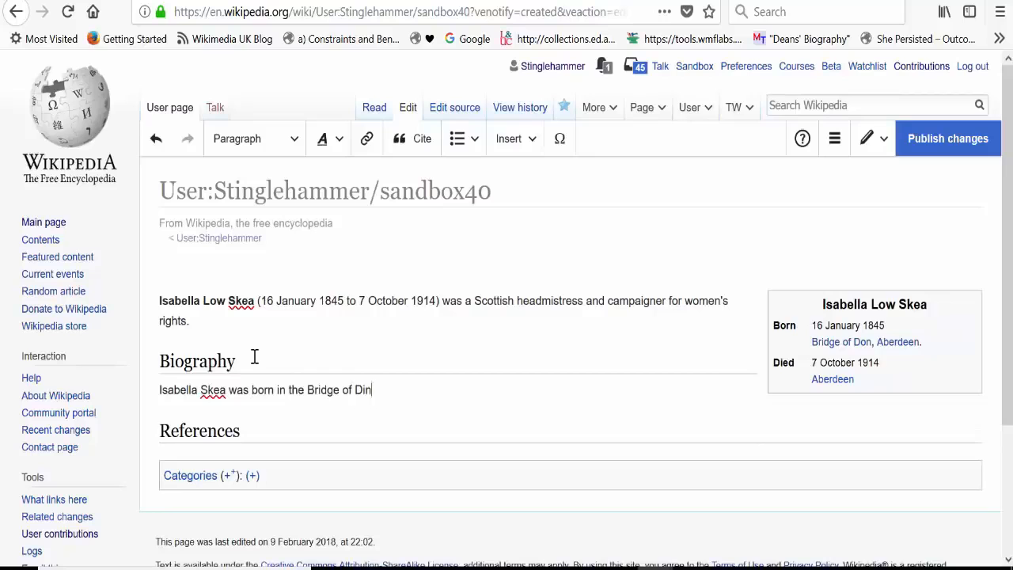
type(" born in the Bridge of Don area of Aberde")
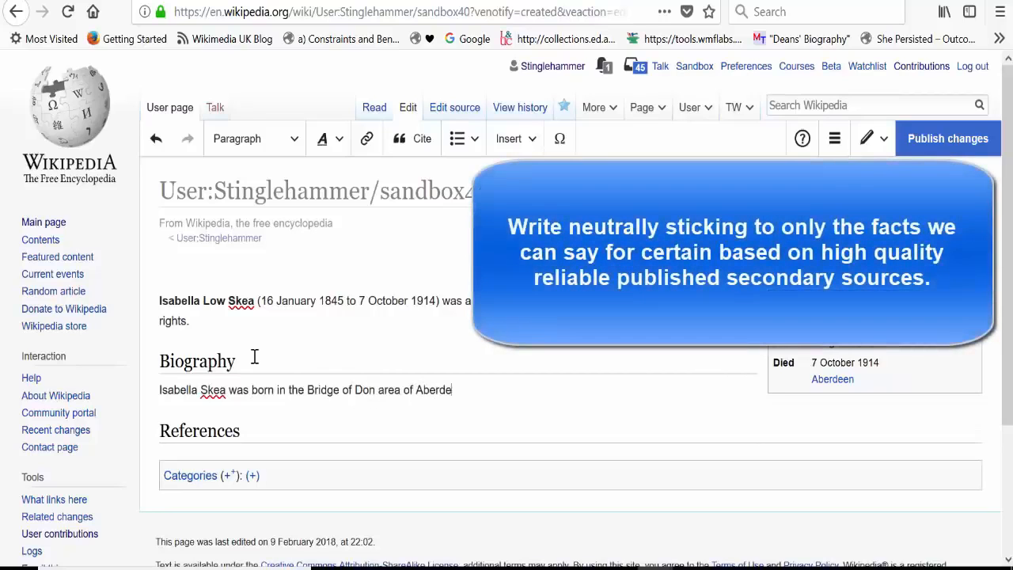
type("en on 16 January 1845. Her father wa")
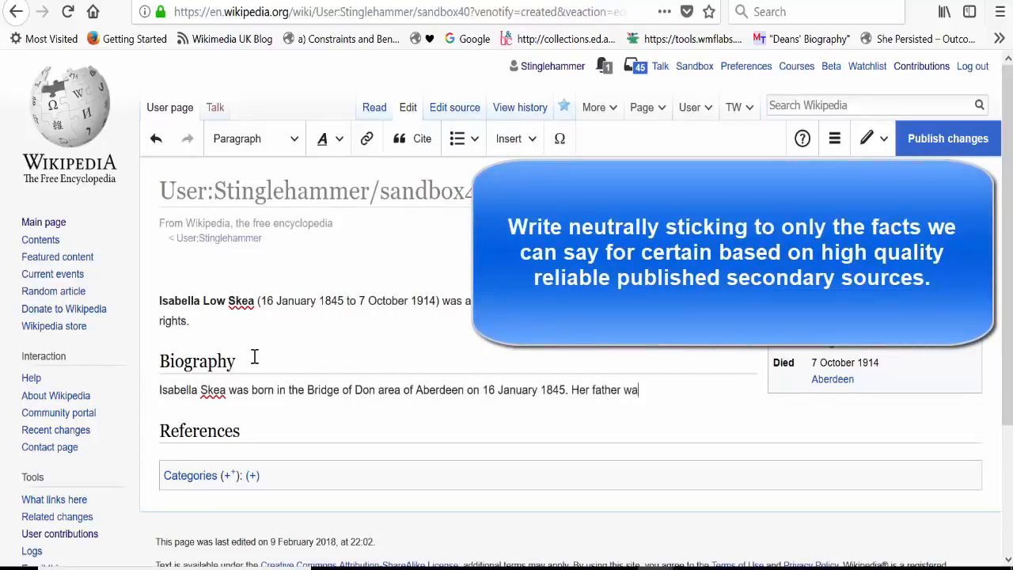
type("s George Chalmers and her mother")
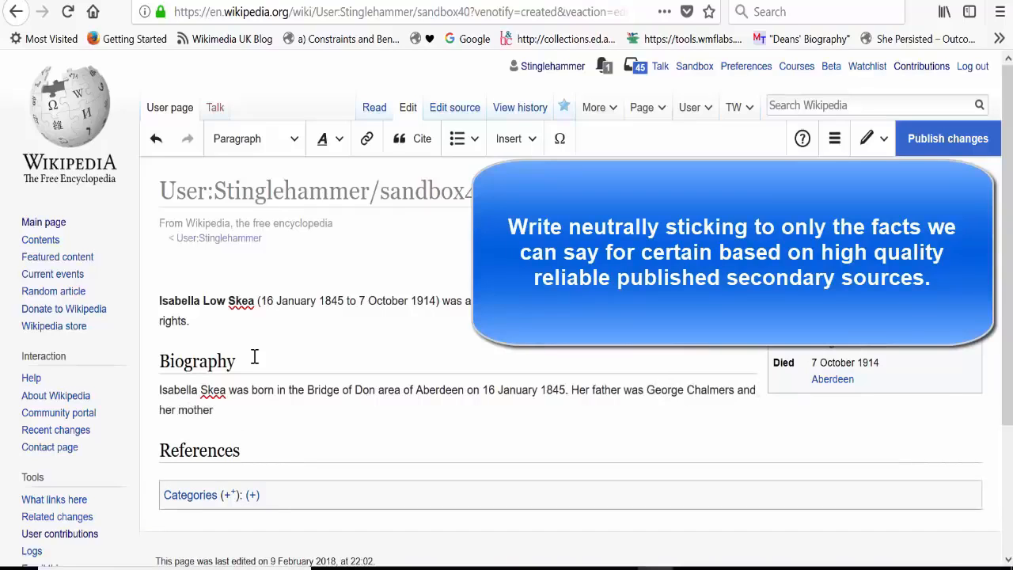
type(" was Isabella Low.")
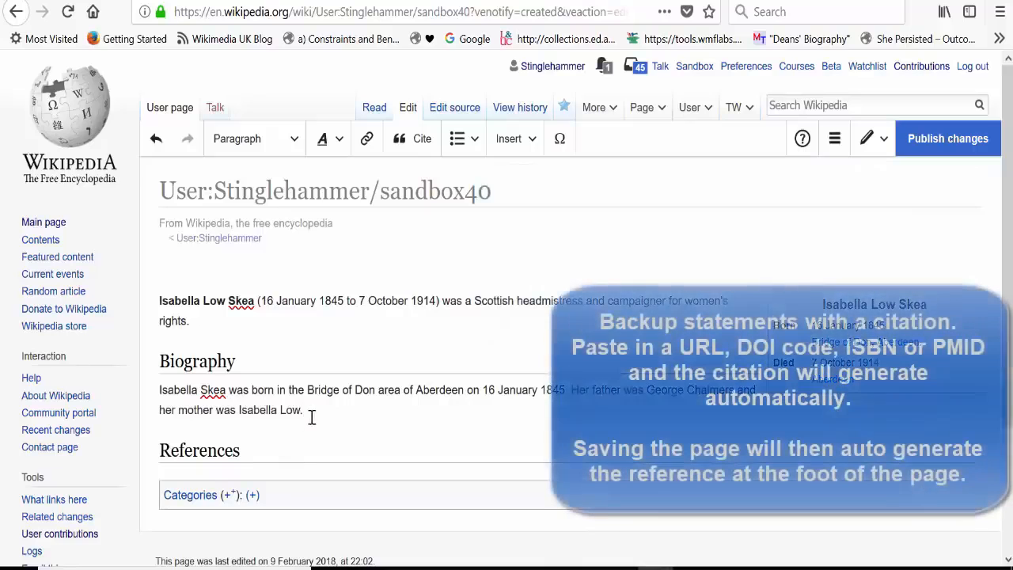
left_click(411, 138)
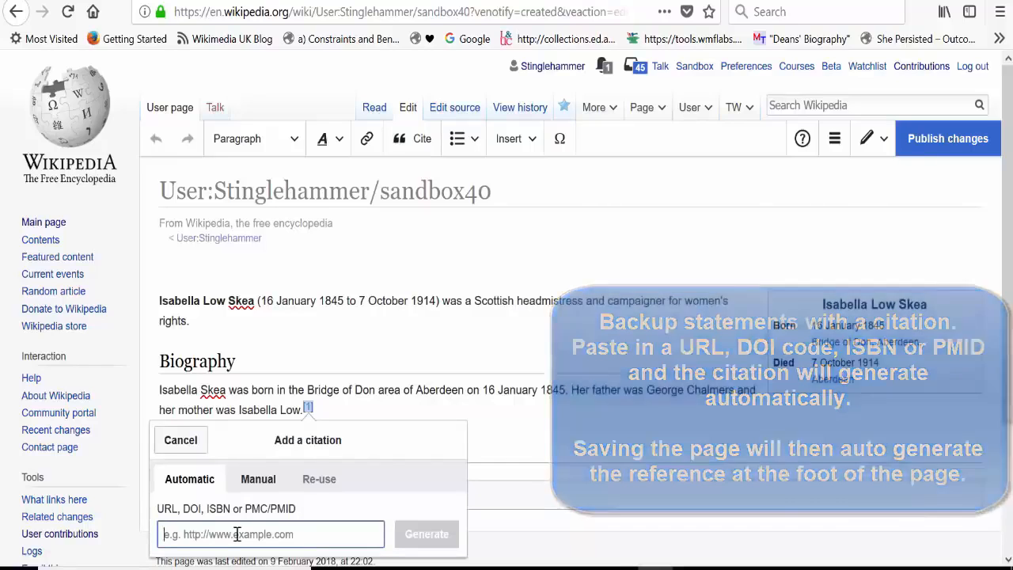
type("0748617132")
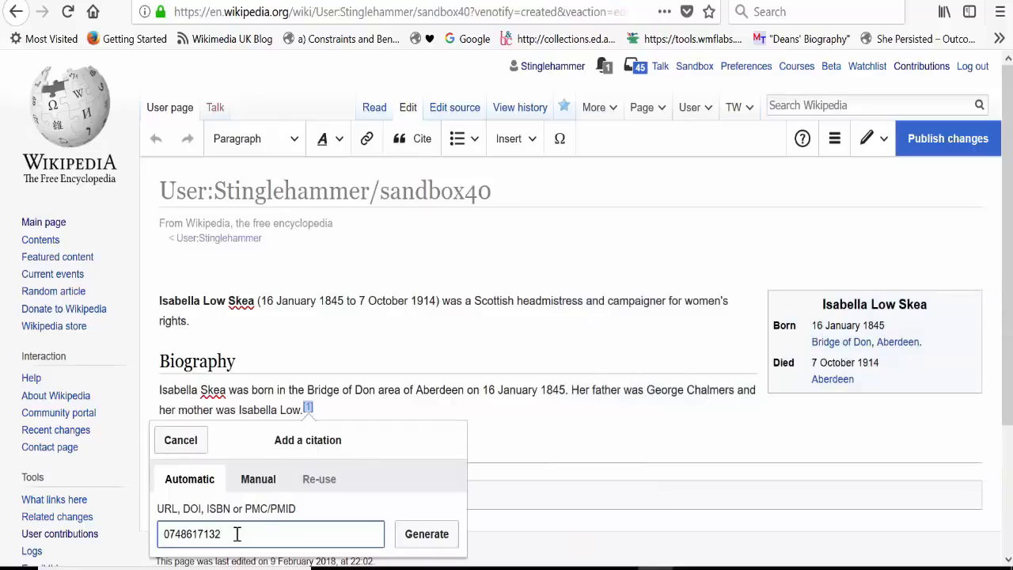
left_click(419, 533)
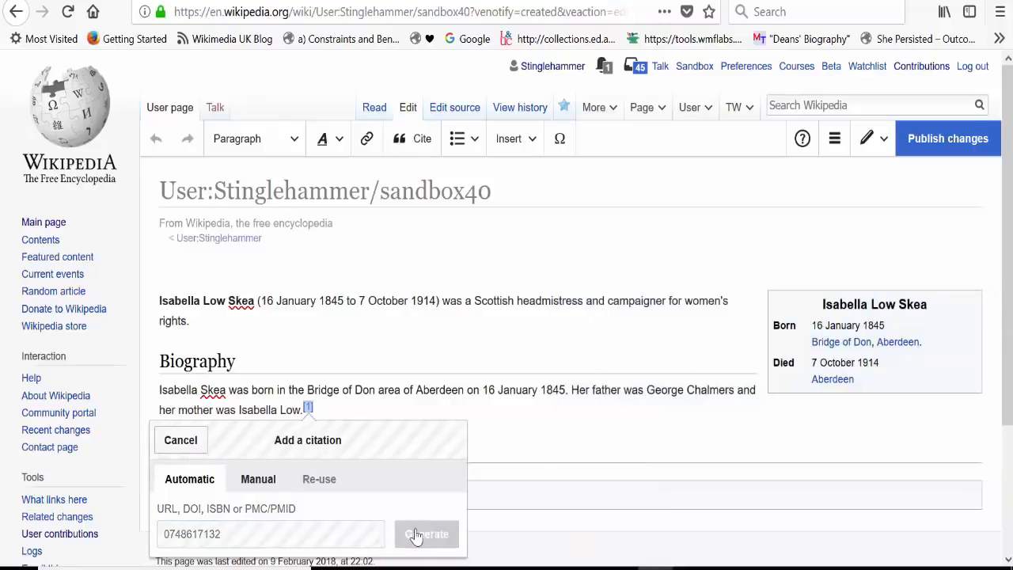
left_click(428, 440)
Step: Publish the draft with the edit summary "added citation"
left_click(934, 105)
type("added citation")
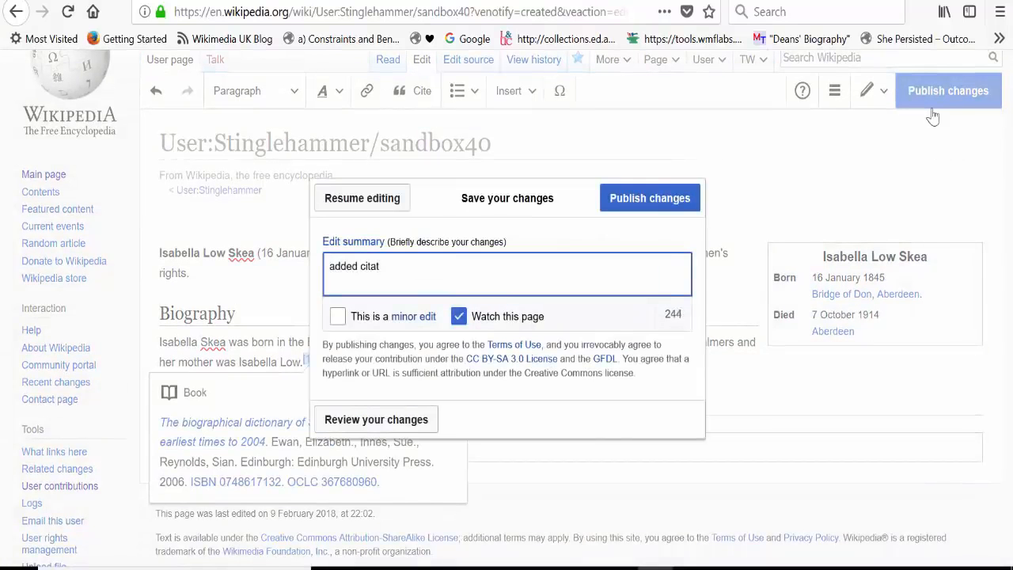
left_click(686, 207)
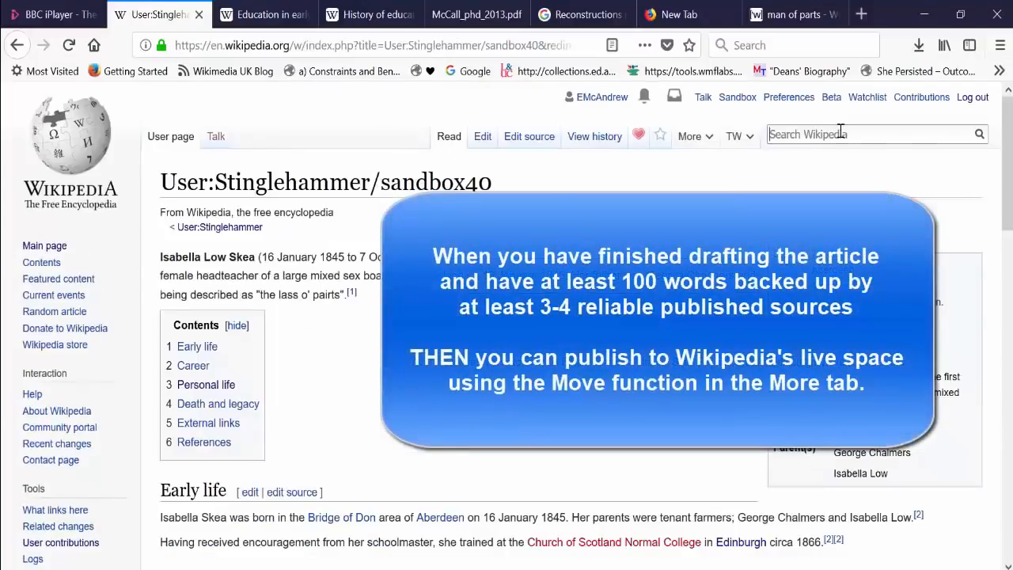
Step: Open the Move form for the finished sandbox draft and set its new title to "Isabella Skea" in the (Article) namespace
mouse_move(696, 150)
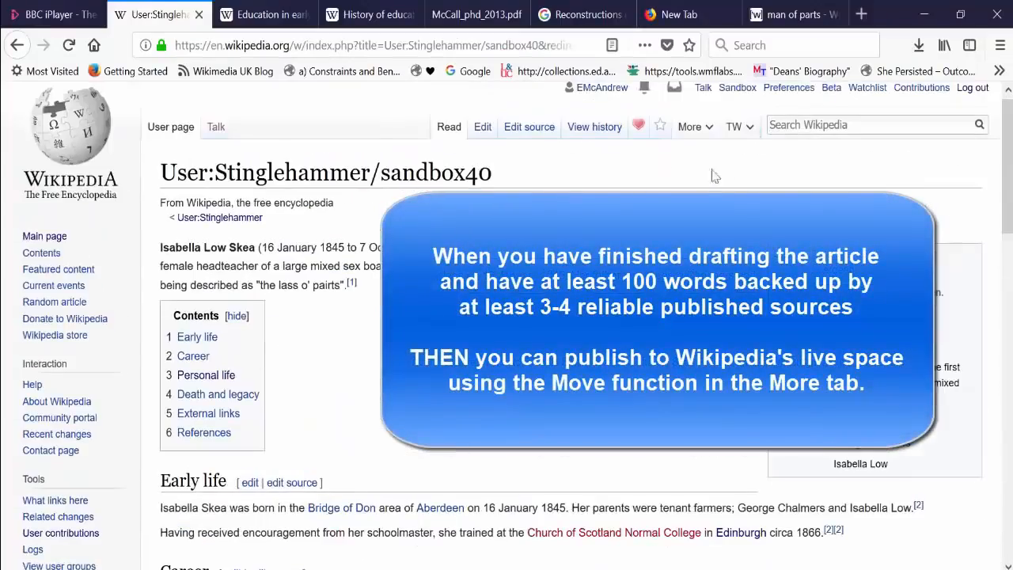
left_click(695, 126)
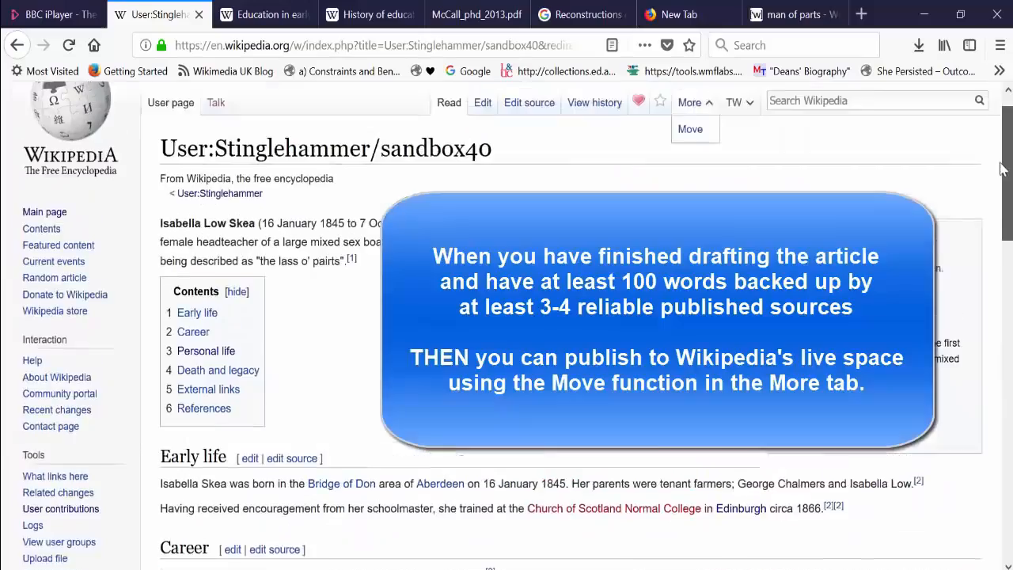
left_click_drag(1007, 171, 1007, 339)
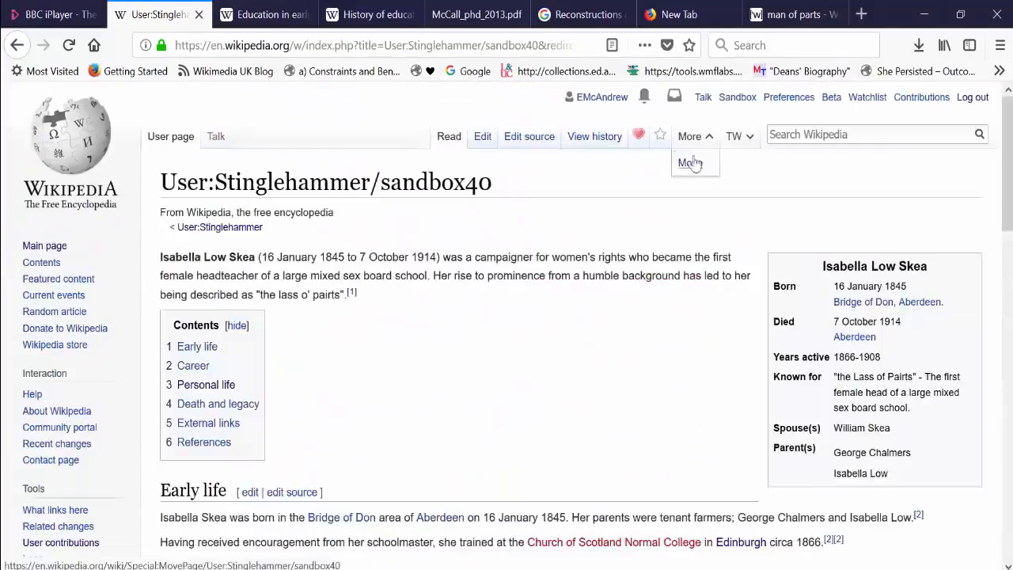
left_click(695, 161)
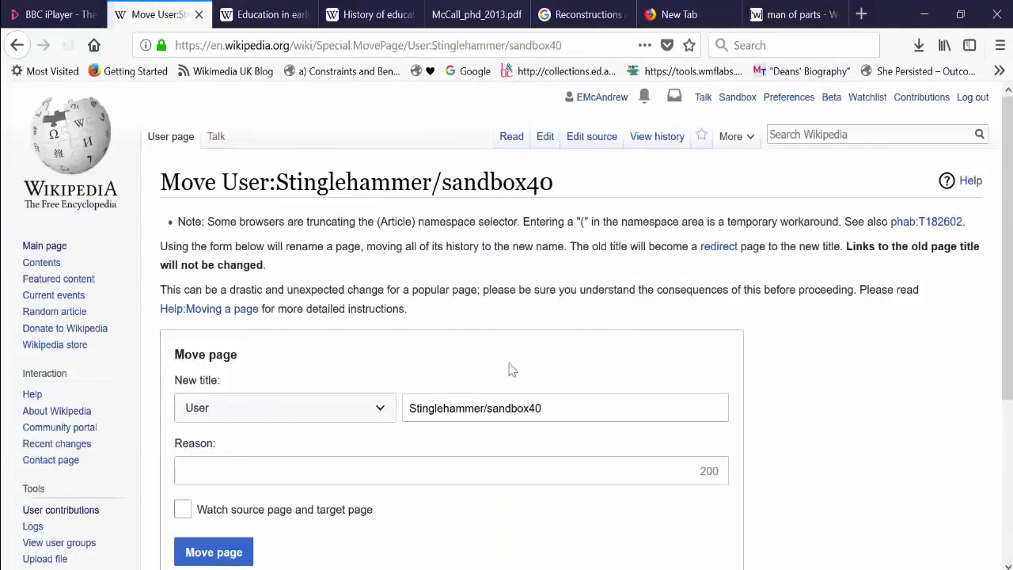
left_click(387, 416)
left_click(214, 96)
left_click(493, 418)
key("ctrl+a")
key("BackSpace")
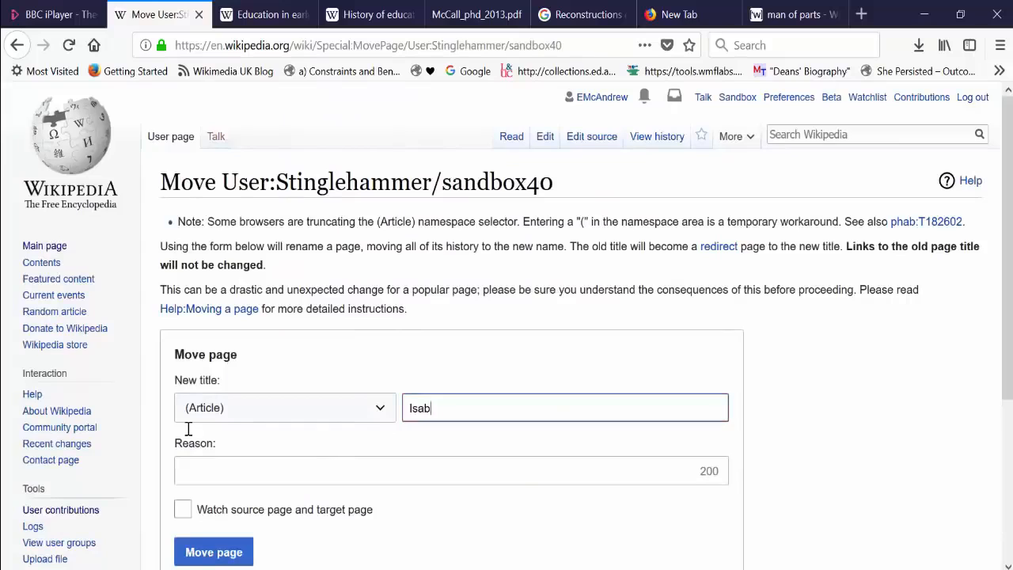
type("Isabella Skea")
Step: Enter "Created new article" as the move reason, toggle watching the source and target pages, and move the page
left_click(222, 474)
type("Cre")
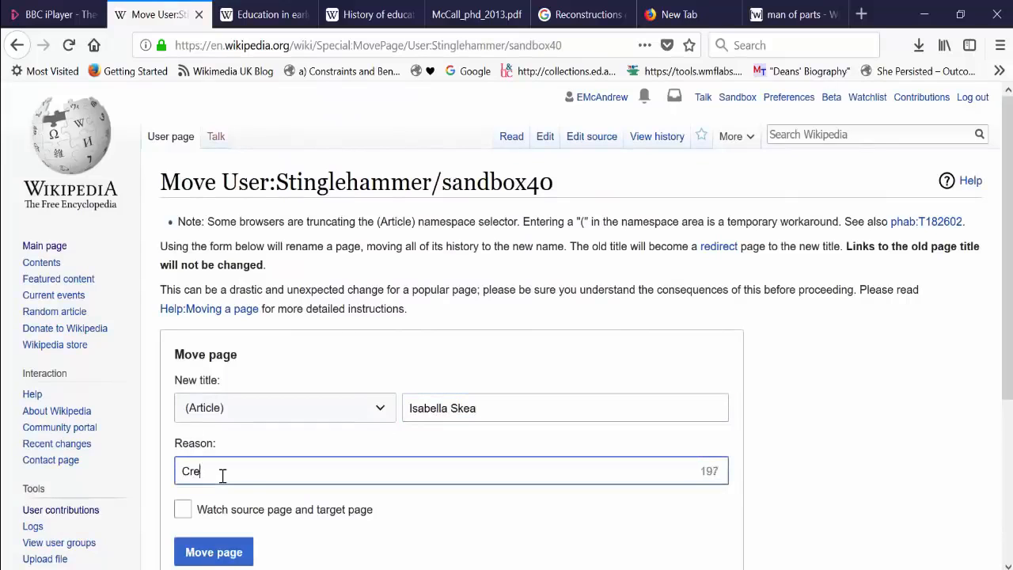
type("ated new article")
left_click(183, 509)
left_click(214, 552)
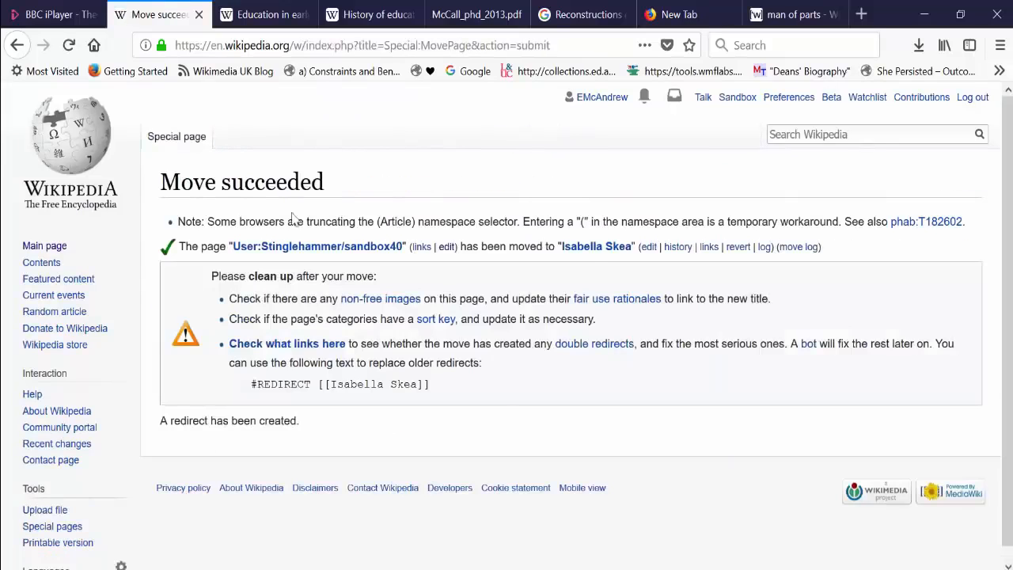
Step: Open the moved Isabella Skea article and add the category "1845 births" at its foot
left_click(597, 246)
scroll(595, 264, "down", 3)
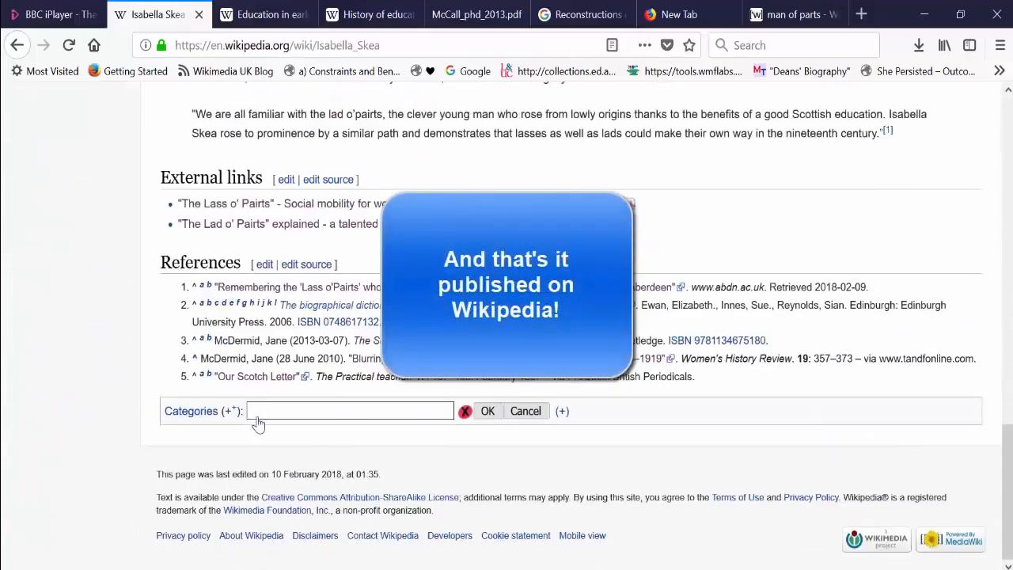
type("1845 births")
key("Return")
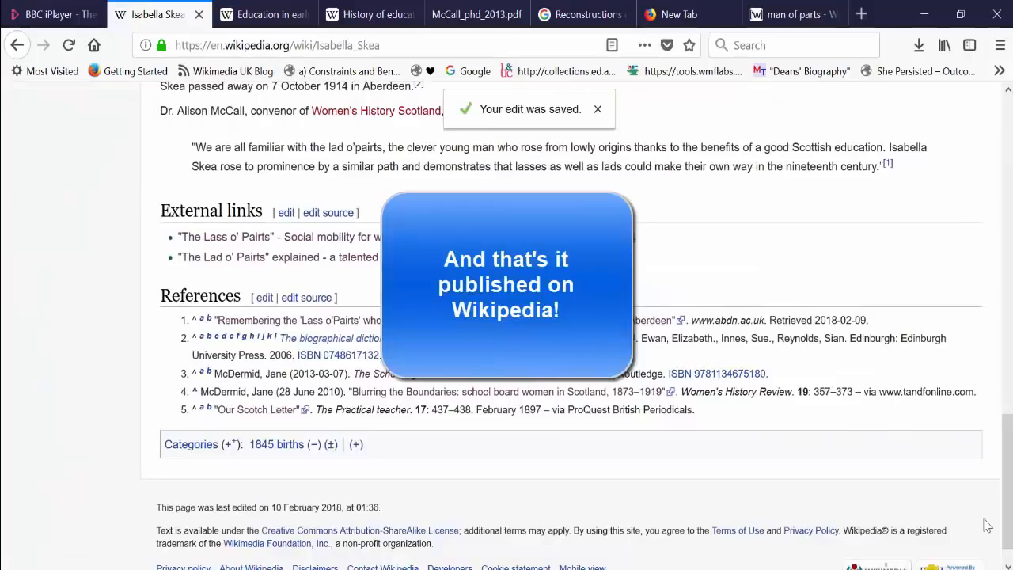
Step: Add the category "1914 deaths" to the article
left_click(356, 444)
type("1914 deaths")
key("Return")
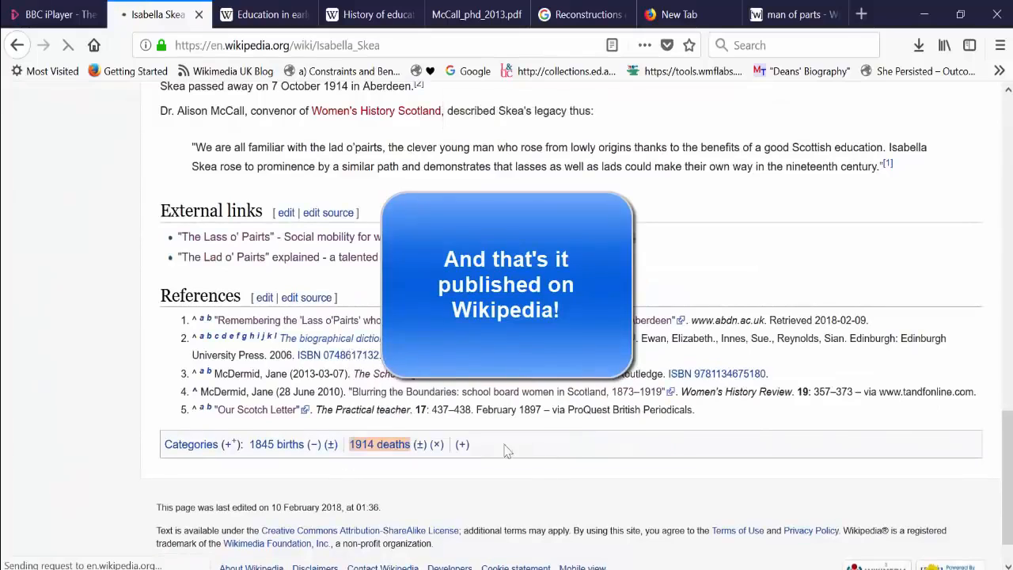
Step: Begin another category entry and look for suitable categories starting with "Scottish social", "Scottish women" and "Scottish teachers"
left_click(462, 444)
type("Scottish s")
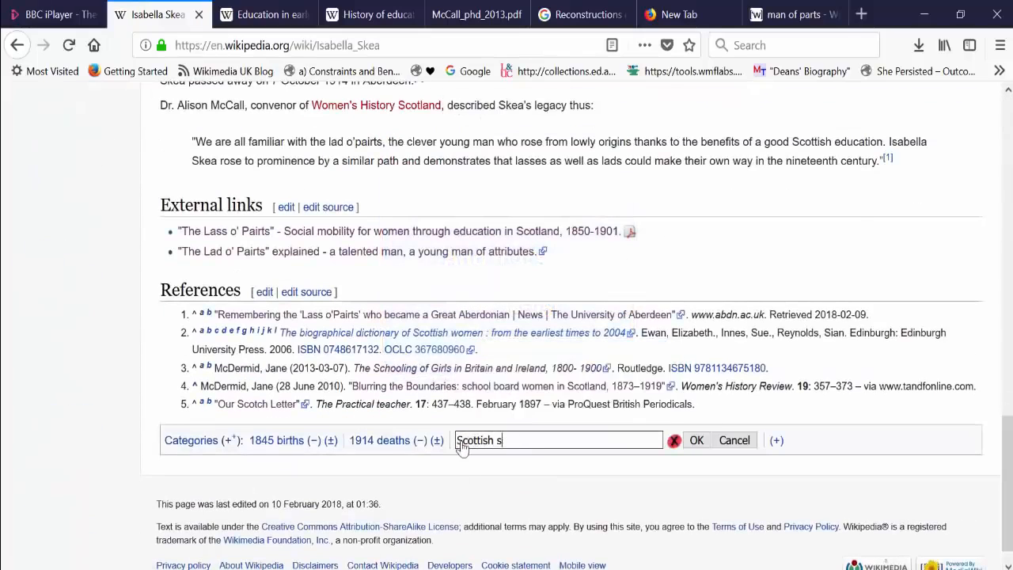
type("ocial")
left_click(655, 407)
left_click(595, 439)
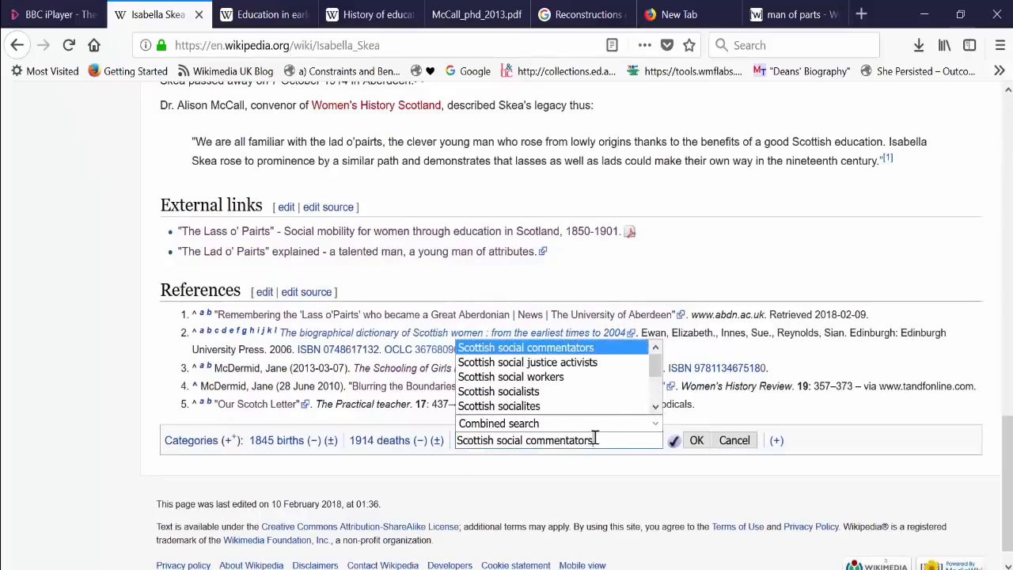
key("BackSpace")
key("BackSpace")
key("BackSpace")
key("BackSpace")
key("BackSpace")
key("BackSpace")
key("BackSpace")
key("BackSpace")
key("BackSpace")
key("BackSpace")
key("BackSpace")
key("BackSpace")
key("BackSpace")
key("BackSpace")
key("BackSpace")
key("BackSpace")
key("BackSpace")
key("BackSpace")
key("BackSpace")
type("wom")
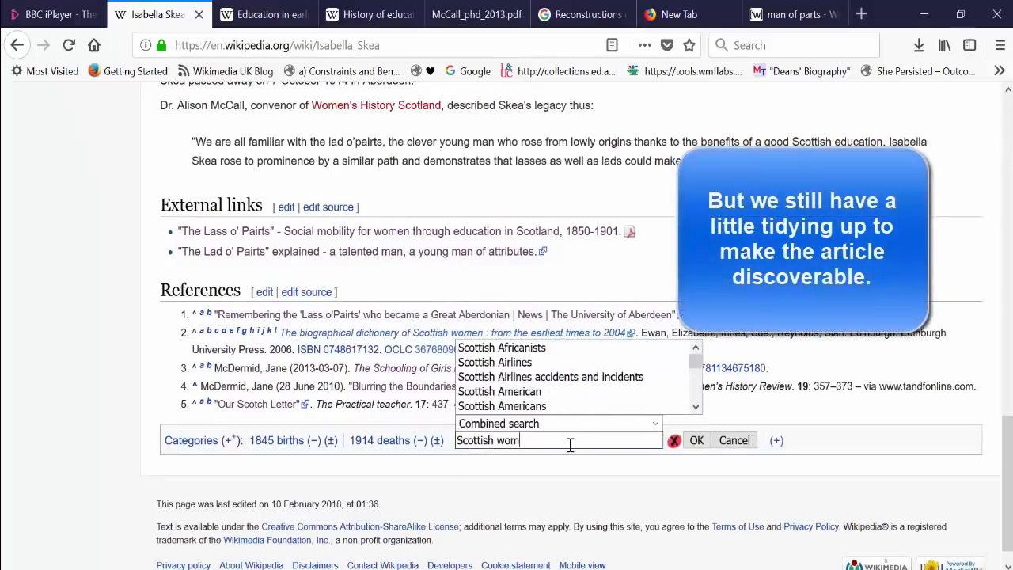
type("en")
scroll(704, 403, "down", 10)
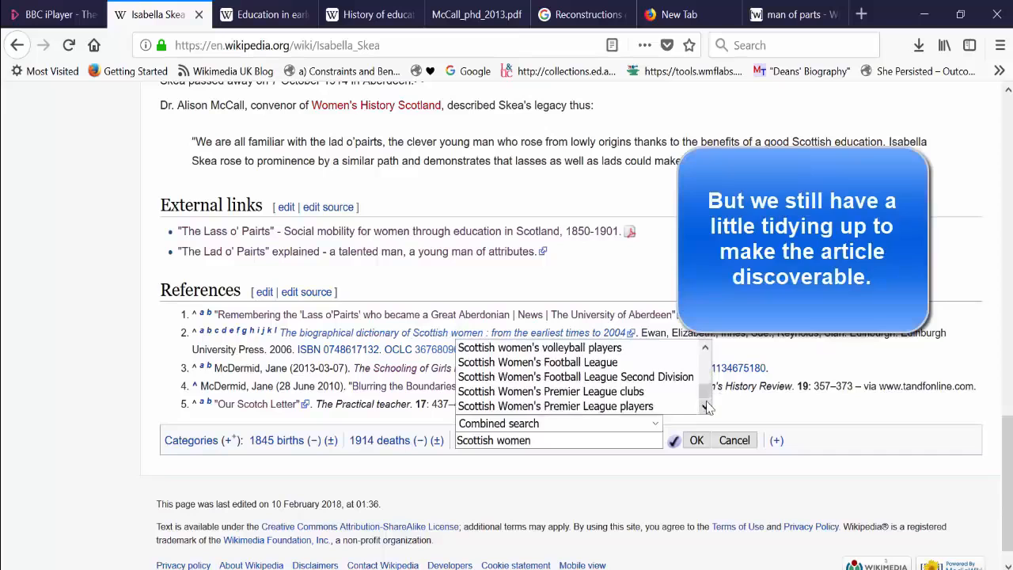
double_click(499, 441)
type("Teachers")
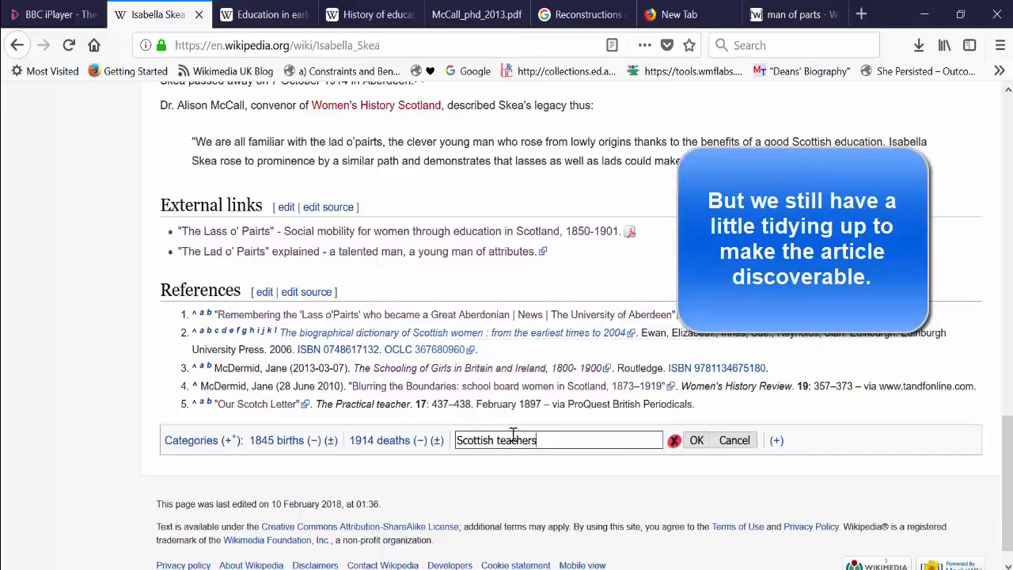
Step: Replace the category entry with "Women educators" and save it to the article
key("BackSpace")
key("BackSpace")
key("BackSpace")
key("BackSpace")
key("BackSpace")
key("BackSpace")
key("BackSpace")
key("BackSpace")
key("BackSpace")
key("BackSpace")
key("BackSpace")
key("BackSpace")
key("BackSpace")
key("BackSpace")
key("BackSpace")
key("BackSpace")
key("BackSpace")
type("Women educ")
left_click(608, 406)
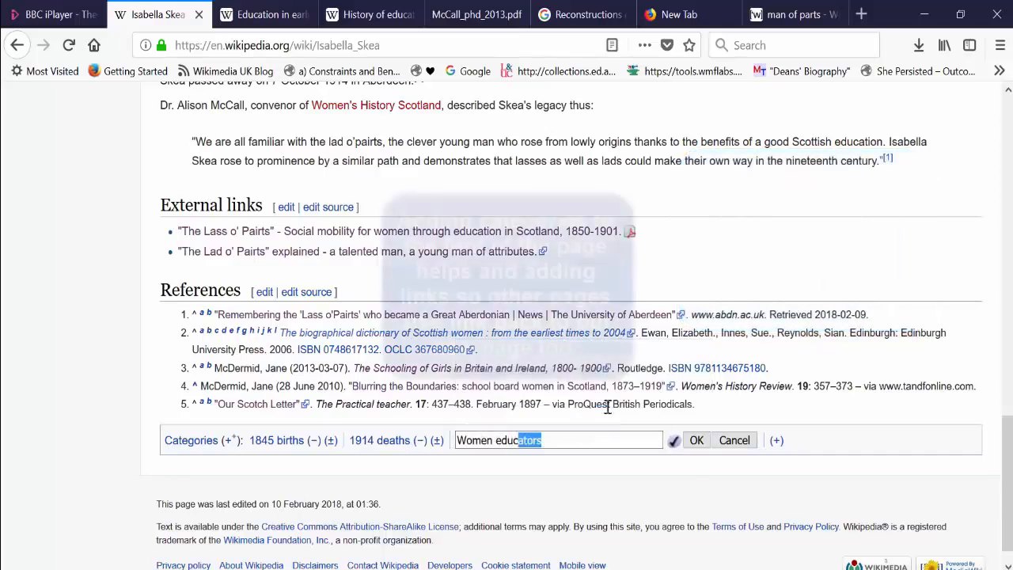
key("Return")
Step: Add the category "People associated with Aberdeen" to the article
left_click(594, 412)
type("People a")
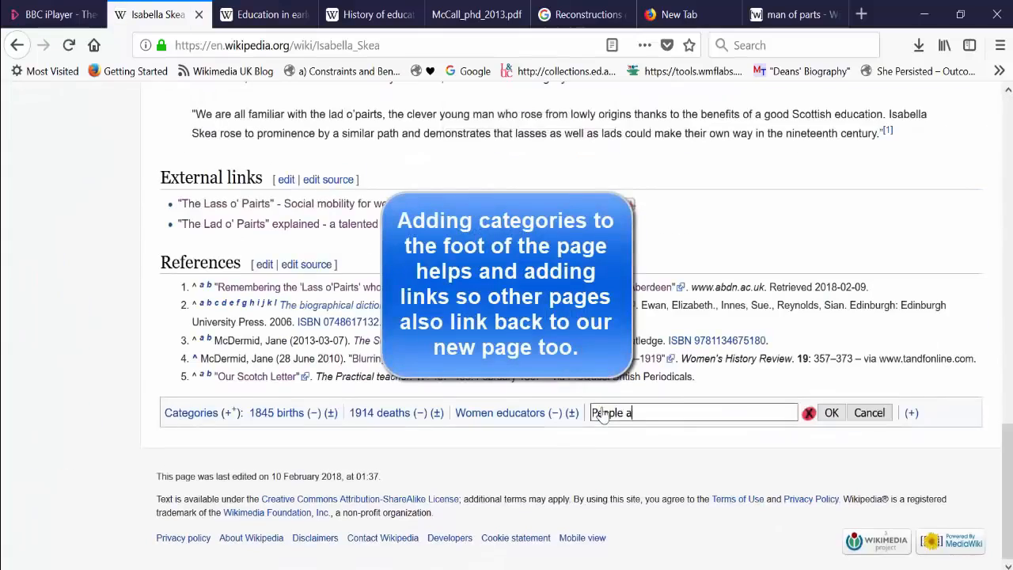
type("ssociated with Aberdeen")
key("Return")
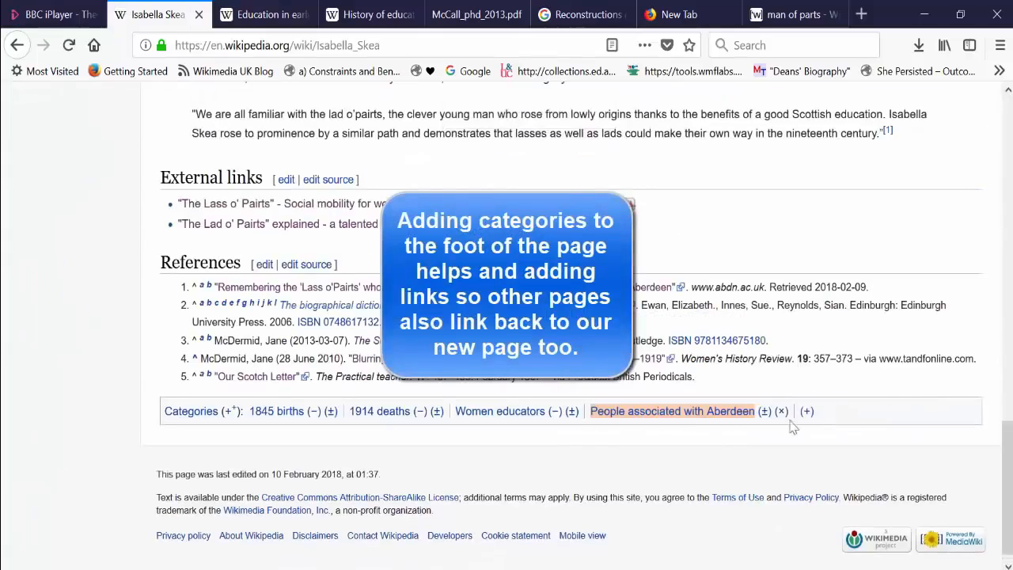
Step: Begin a new category entry and browse the suggestions for "Women's rights"
left_click(806, 426)
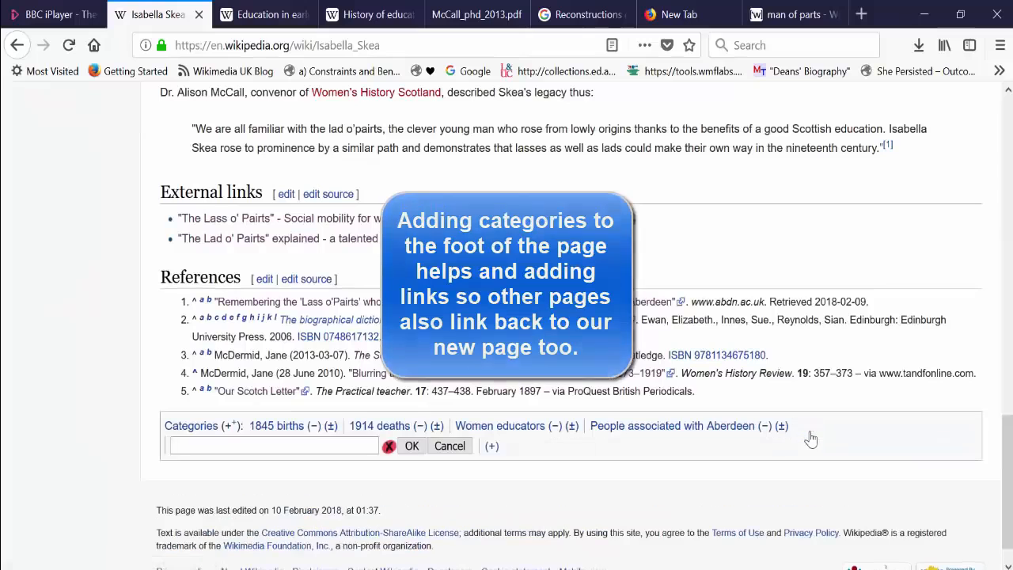
type("Women's rights")
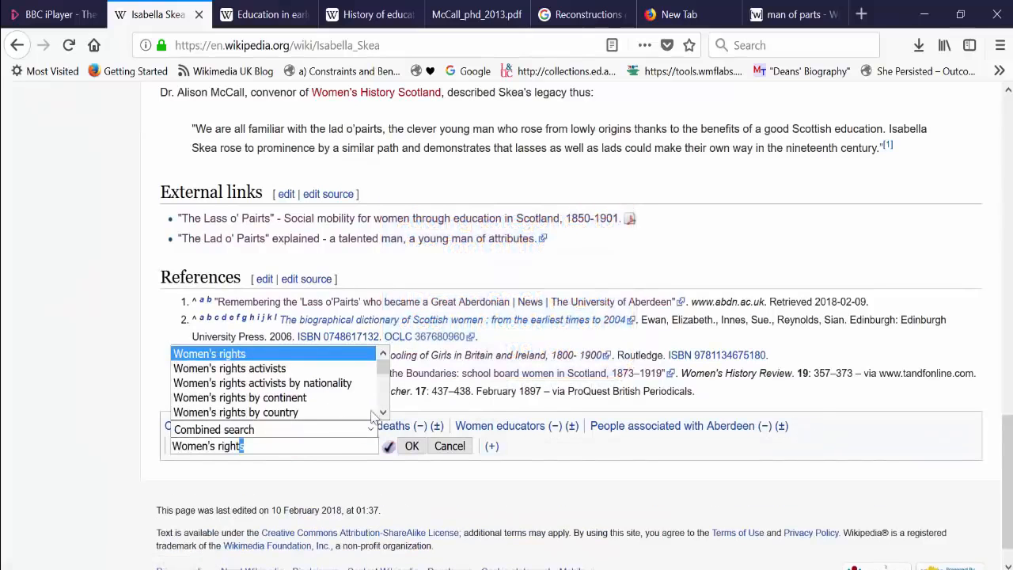
left_click(383, 412)
left_click(385, 354)
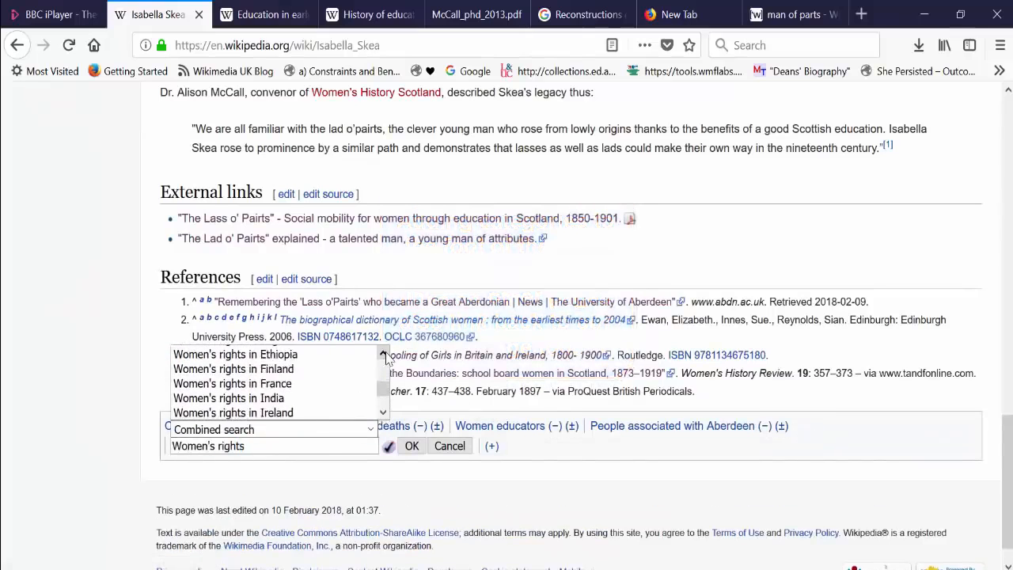
scroll(385, 357, "up", 5)
left_click(383, 413)
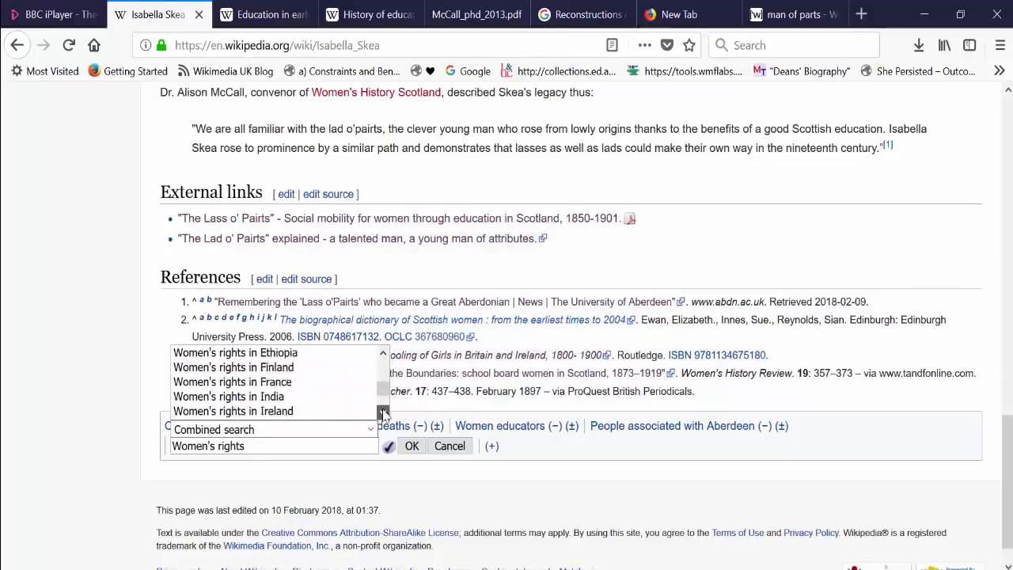
left_click(383, 355)
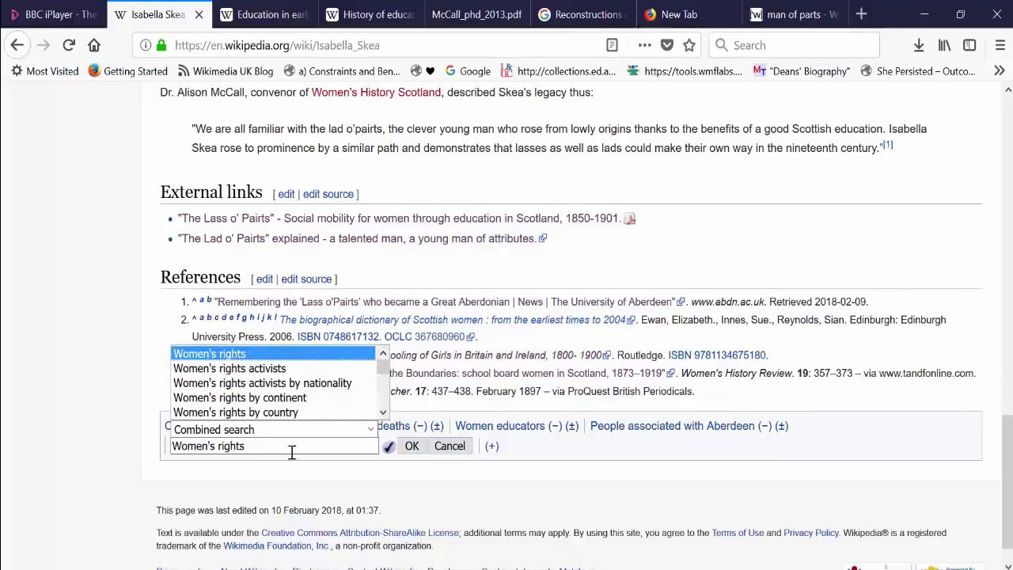
Step: Replace the category entry with "Social reformers" and save it to the article
left_click_drag(247, 447, 122, 449)
key("BackSpace")
type("Social reformers")
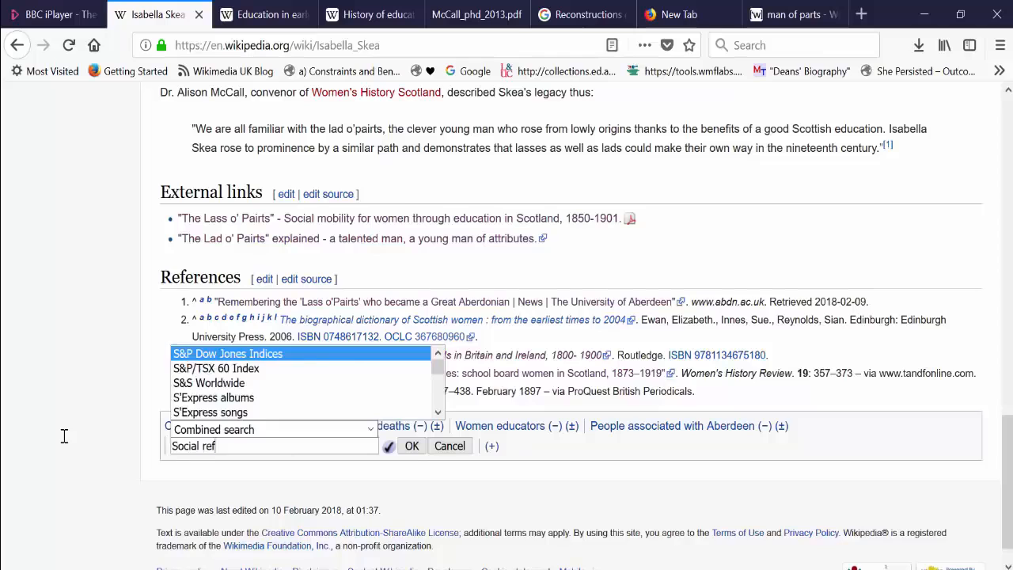
left_click(412, 445)
Step: Begin a new category entry, replace the trial text "Female" with a "Scottish edu…" category and save it to the article
left_click(933, 412)
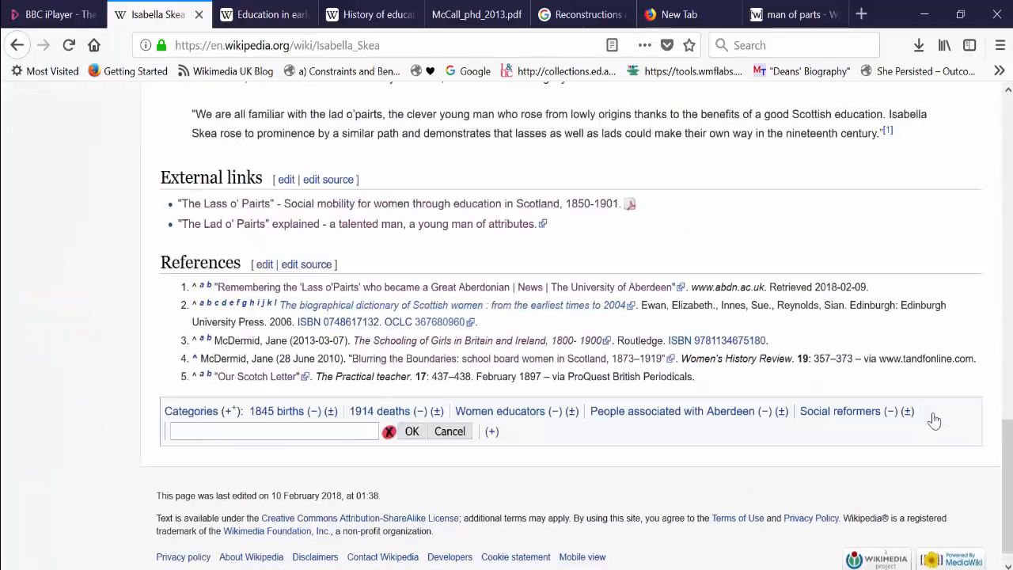
type("female teacher")
key("BackSpace")
key("BackSpace")
key("BackSpace")
key("BackSpace")
key("BackSpace")
key("BackSpace")
key("BackSpace")
key("BackSpace")
key("BackSpace")
key("BackSpace")
key("BackSpace")
key("BackSpace")
key("BackSpace")
key("BackSpace")
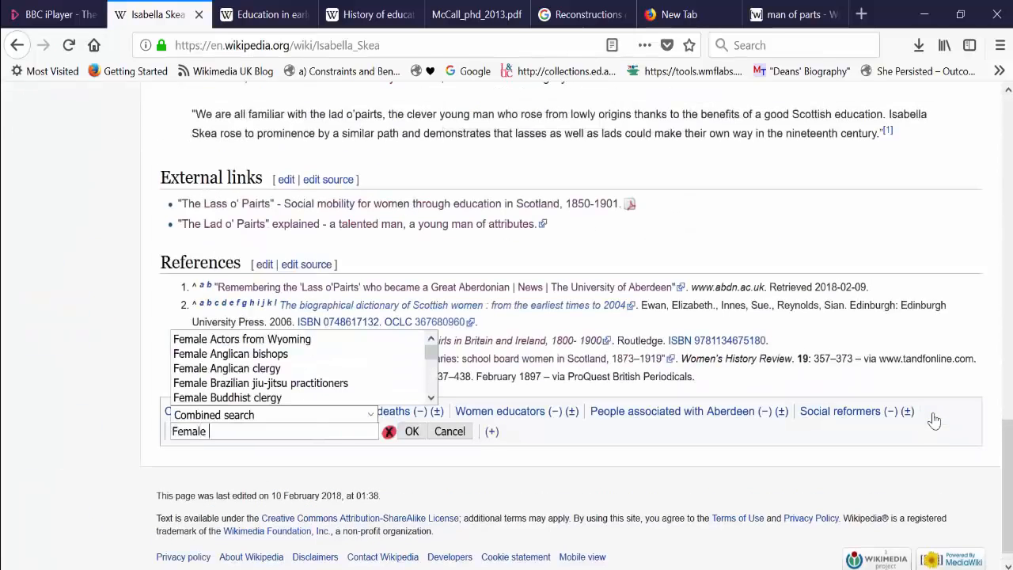
type("Scottish educators")
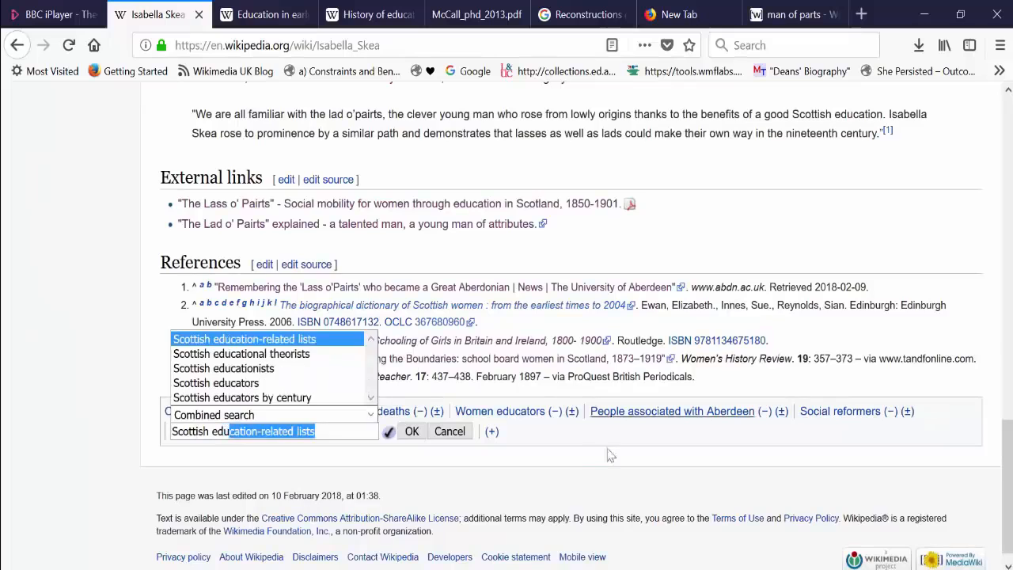
left_click(413, 432)
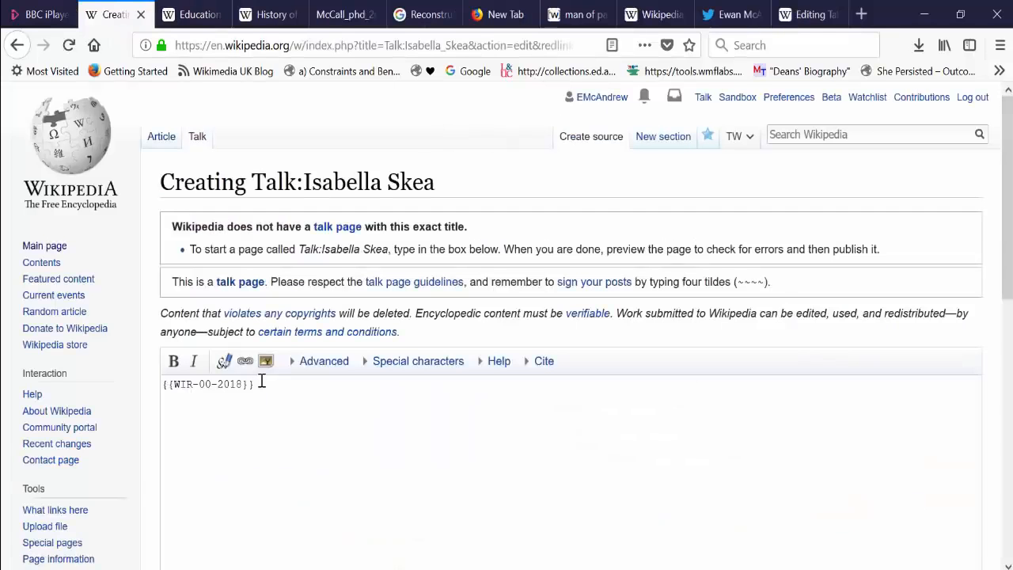
Step: Add the templates {{new user article}} and {{WikiProject Women's History}} on separate lines beneath {{WIR-00-2018}} in the Isabella Skea talk page source
type("{{new user article}}")
key("Return")
type("{{Women'")
key("BackSpace")
key("BackSpace")
key("BackSpace")
key("BackSpace")
key("BackSpace")
key("BackSpace")
type("WikiProj")
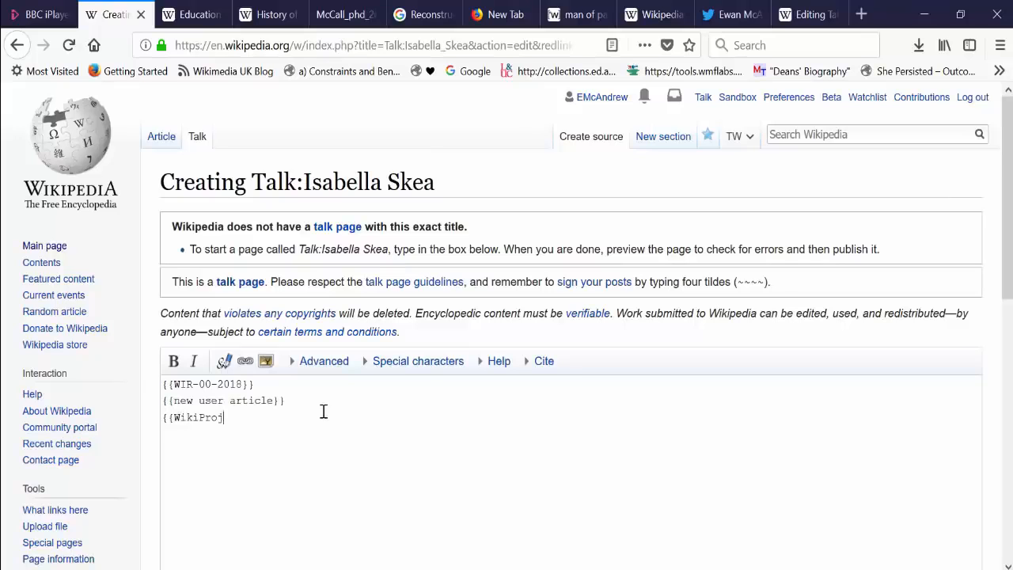
type("ect Women's History}}")
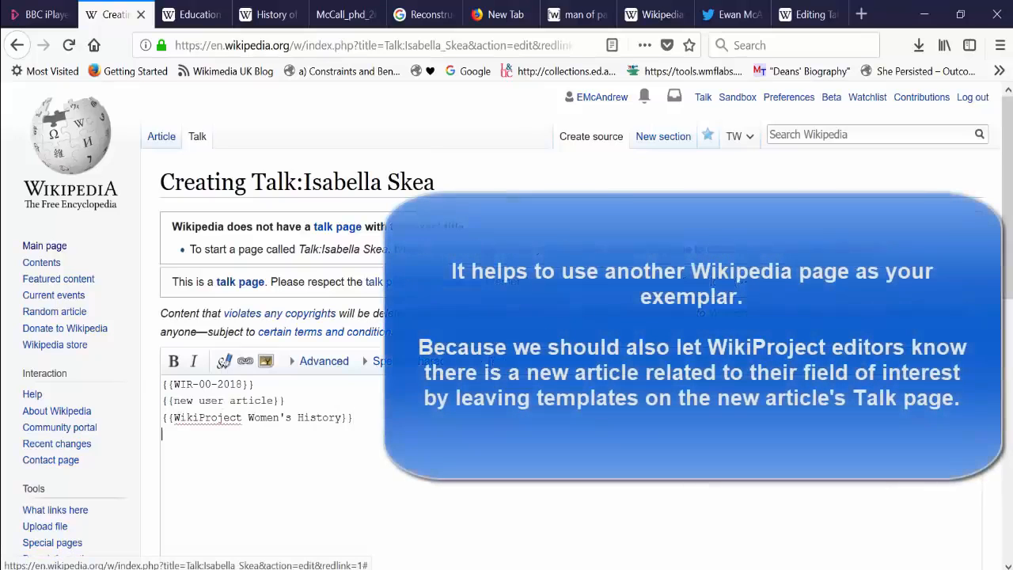
Step: Search the web for "phoebe blyth" and open the Talk page of her Wikipedia article as an exemplar
left_click(804, 14)
left_click(477, 45)
type("phoebe blyth")
key("Return")
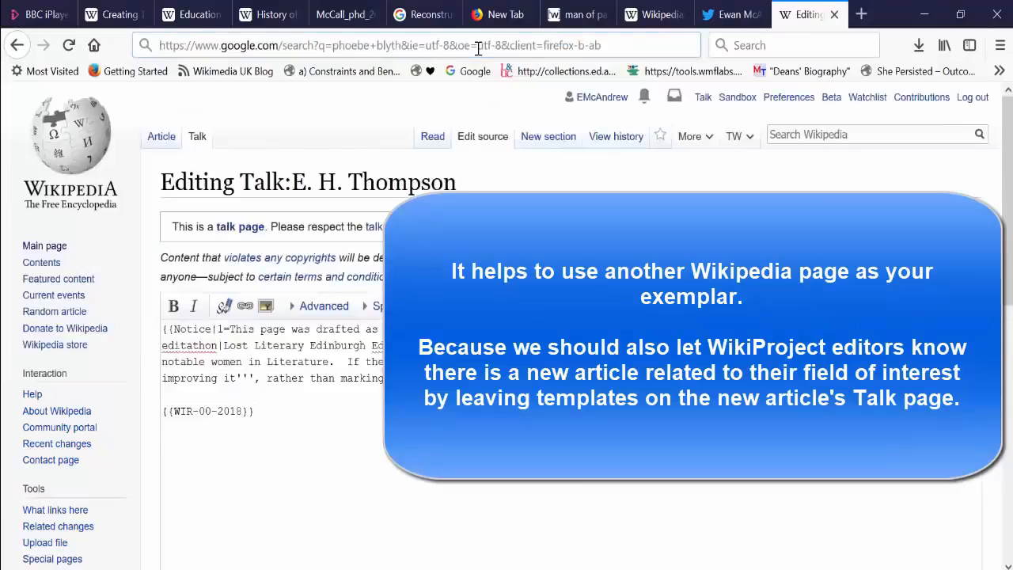
left_click(234, 400)
left_click(197, 136)
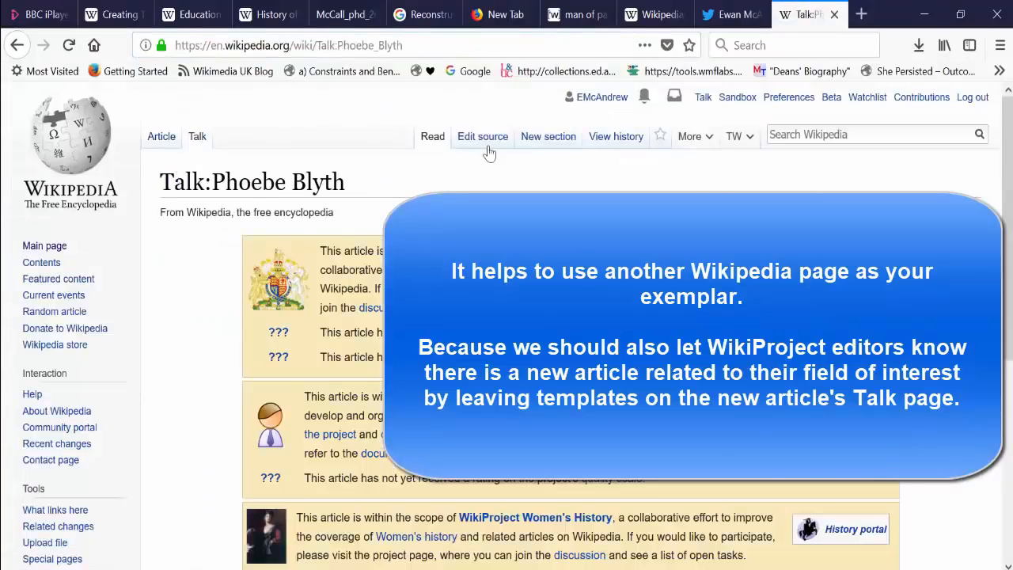
Step: Open the source of the Phoebe Blyth talk page and copy its complete WikiProject Biography template
left_click(482, 136)
left_click_drag(256, 397, 162, 343)
key("ctrl+c")
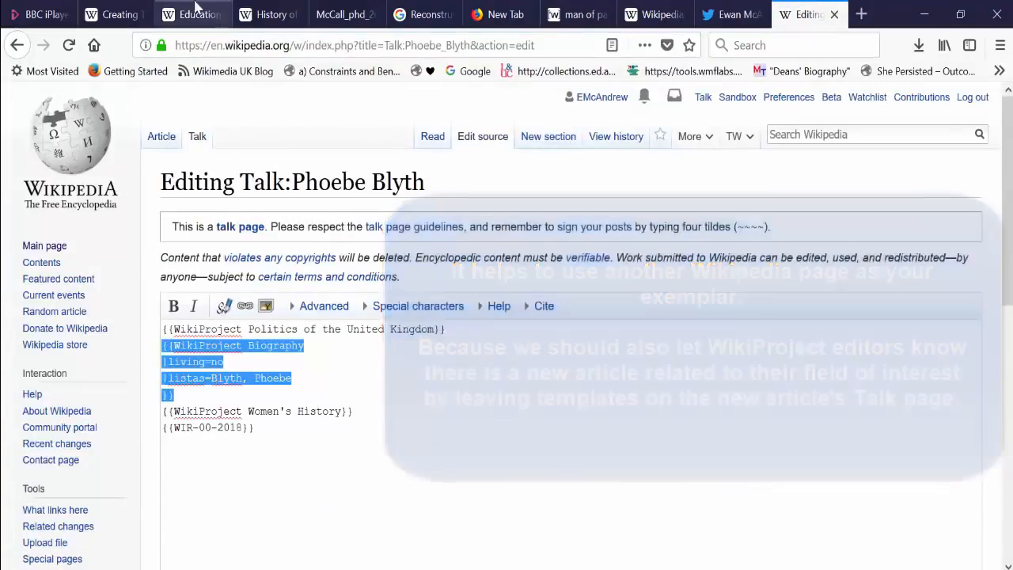
Step: Paste the Biography template beneath the Women's History template on Isabella Skea's talk page and set its listas value to "Skea, Isabella"
left_click(110, 14)
left_click(293, 445)
key("ctrl+v")
left_click_drag(291, 466, 211, 467)
type("Skea, Isabella")
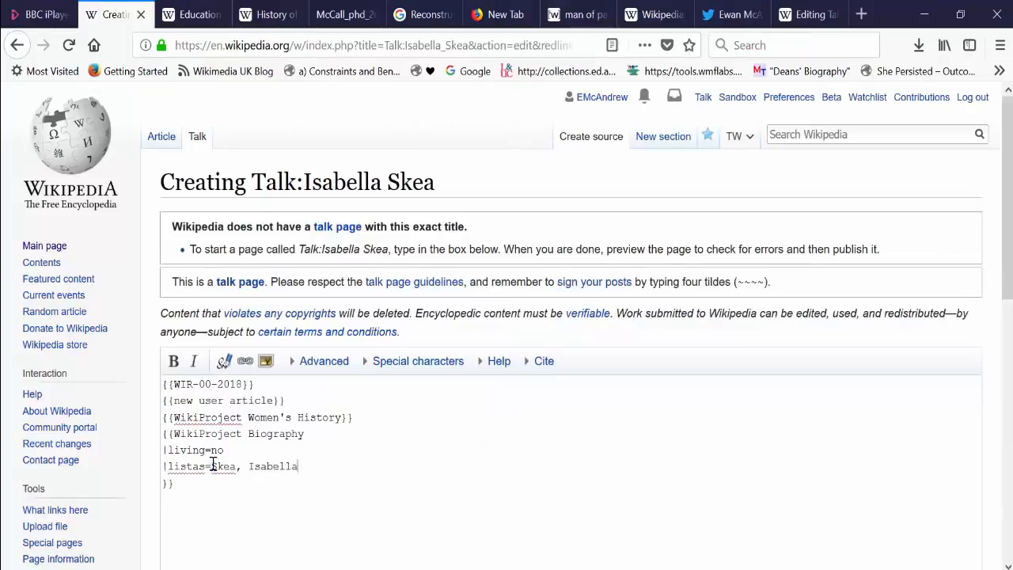
Step: Add {{WikiProject Scotland}} beneath the Biography template and preview the talk page
left_click(187, 524)
key("Return")
type("{{WikiProject Scotland}}")
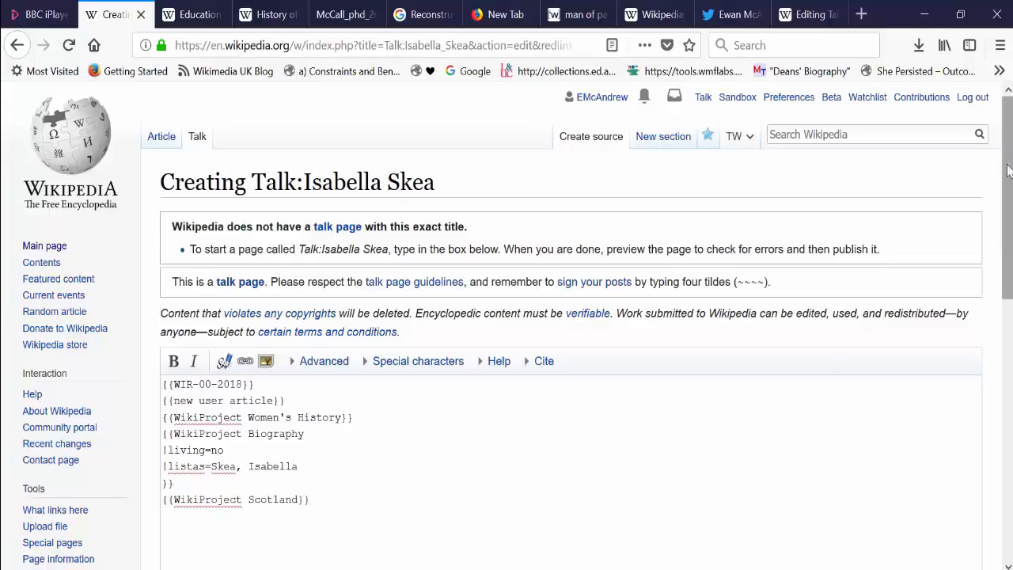
scroll(188, 524, "down", 10)
left_click(325, 448)
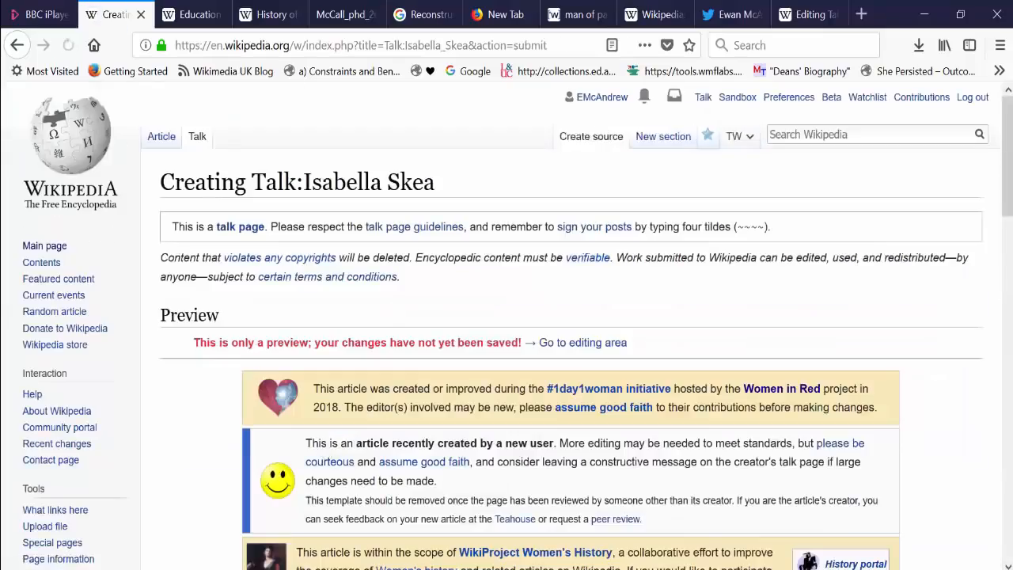
Step: Fill in the edit summary, save the new talk page and return to the Isabella Skea article
left_click_drag(1007, 196, 1007, 393)
scroll(489, 507, "down", 3)
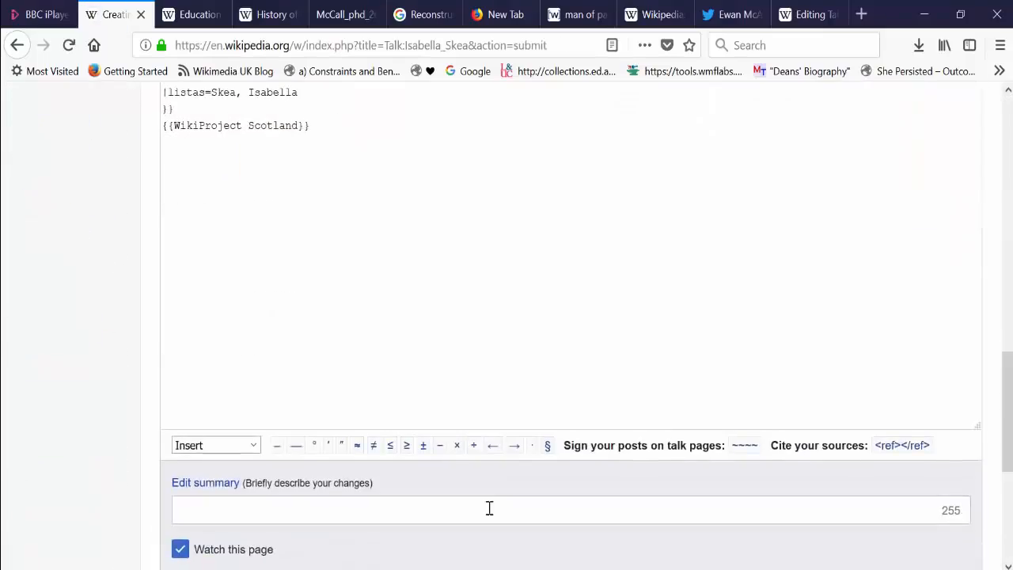
left_click(488, 507)
type("-")
scroll(986, 443, "down", 4)
left_click(222, 299)
left_click(161, 136)
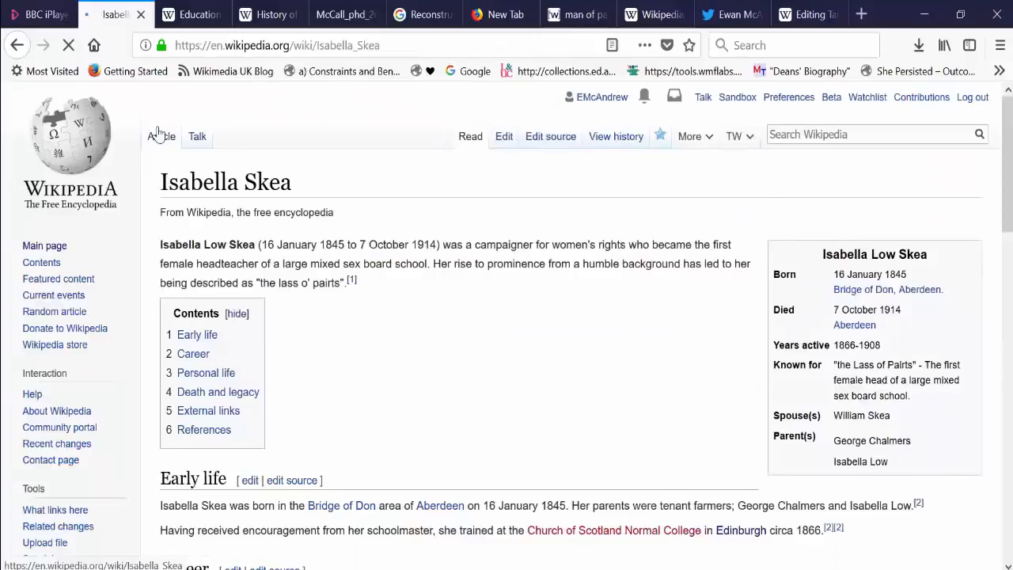